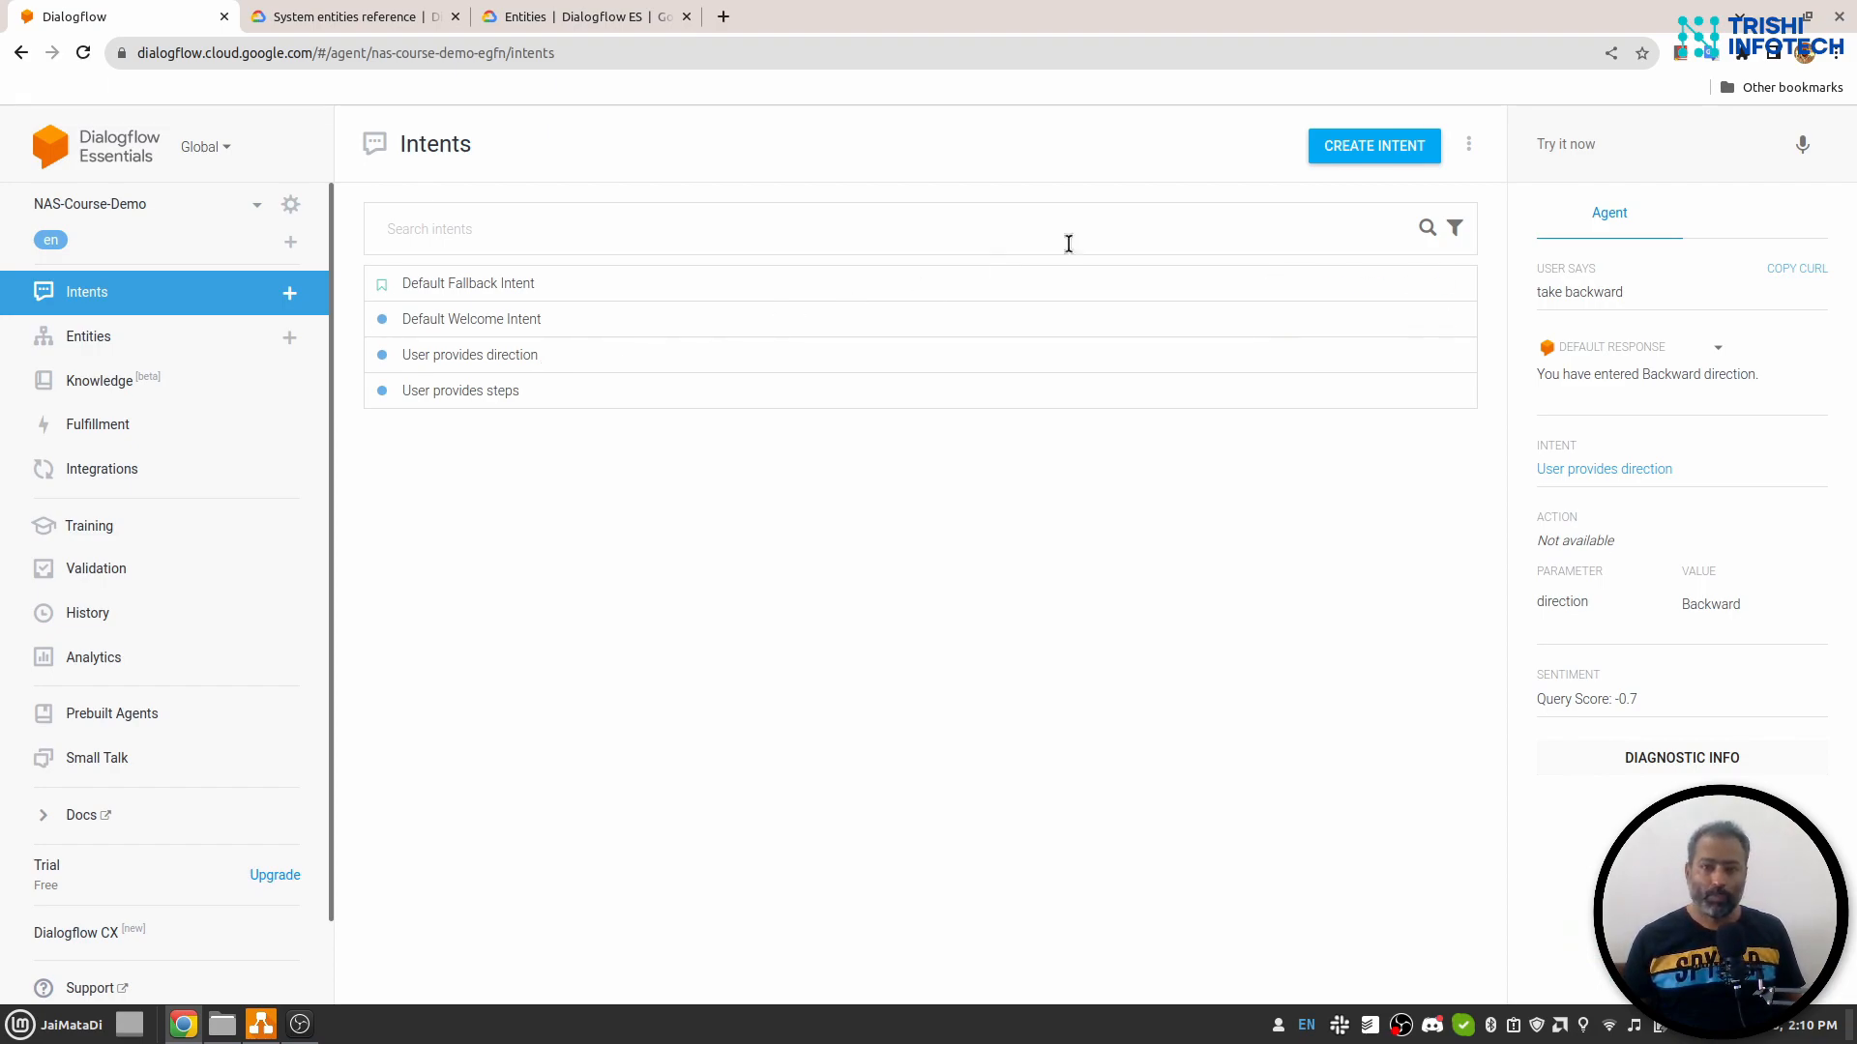
Create a new intent named "User provides move".
{"action": "left_click", "coordinate": [1385, 157]}
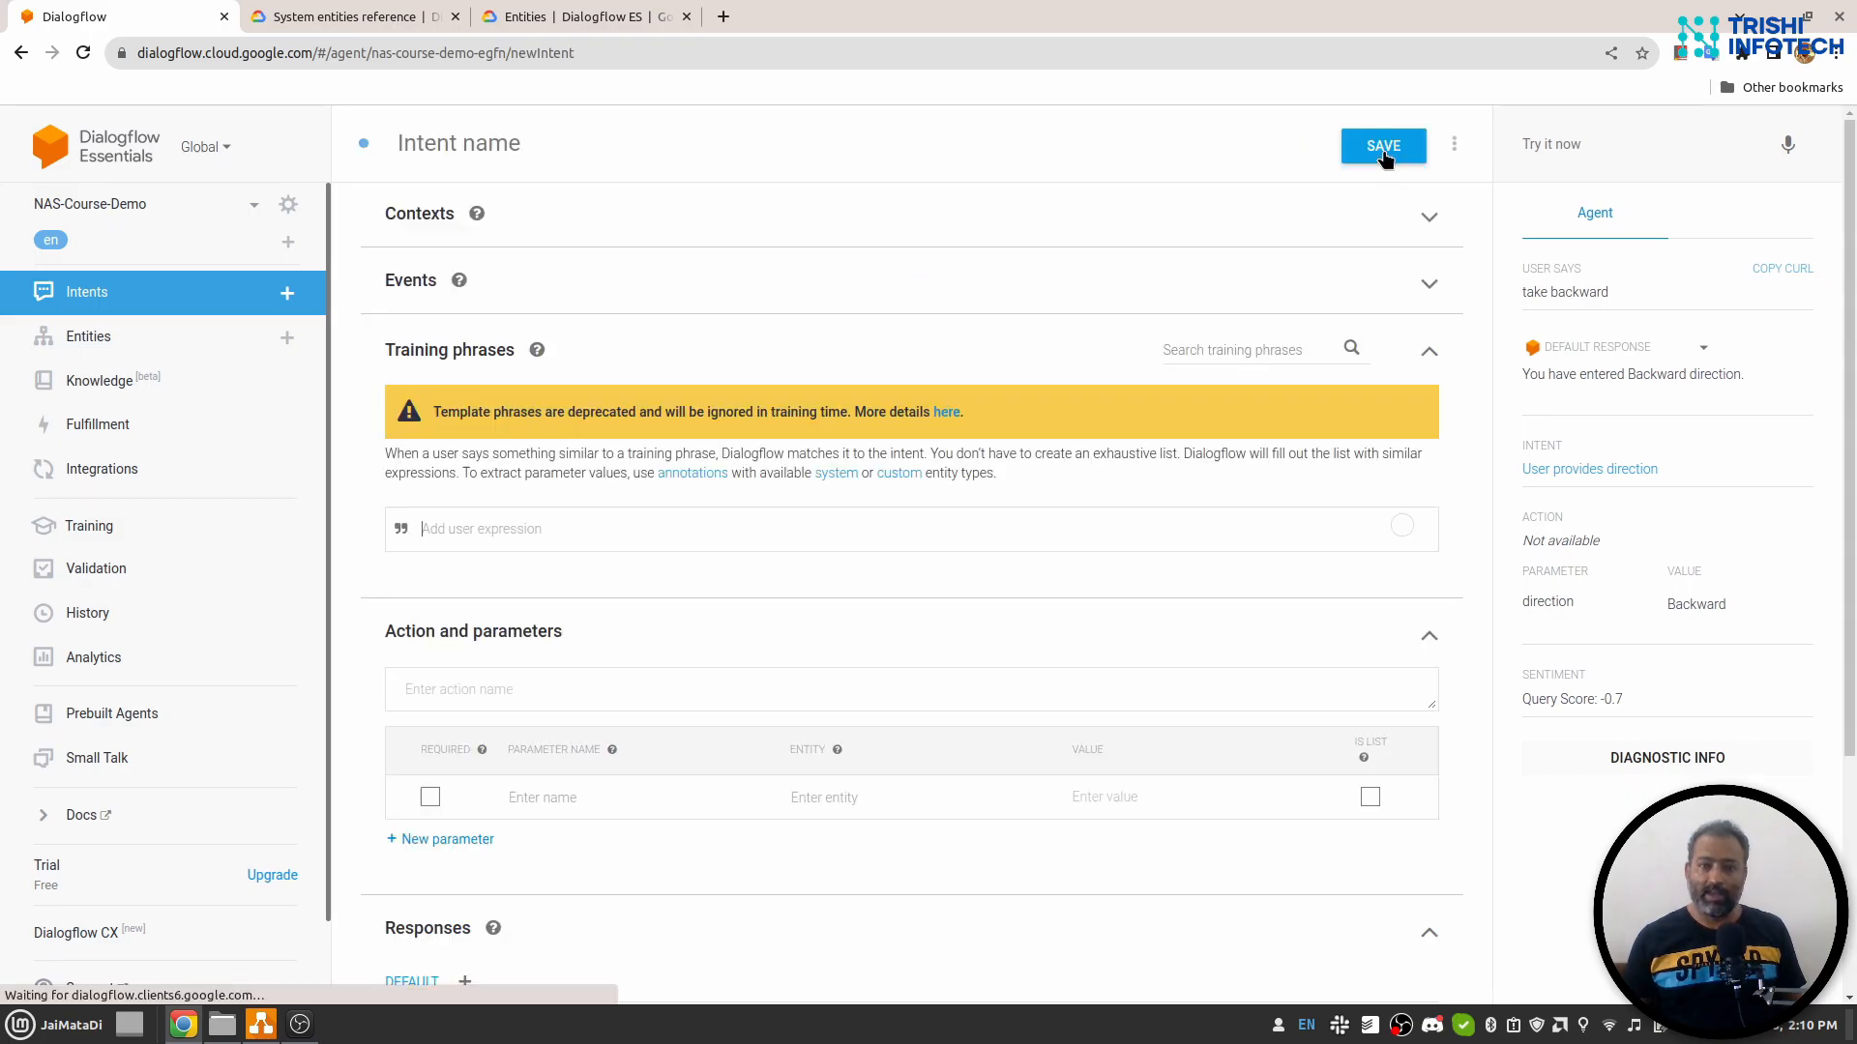
{"action": "left_click", "coordinate": [553, 145]}
{"action": "type", "text": "User"}
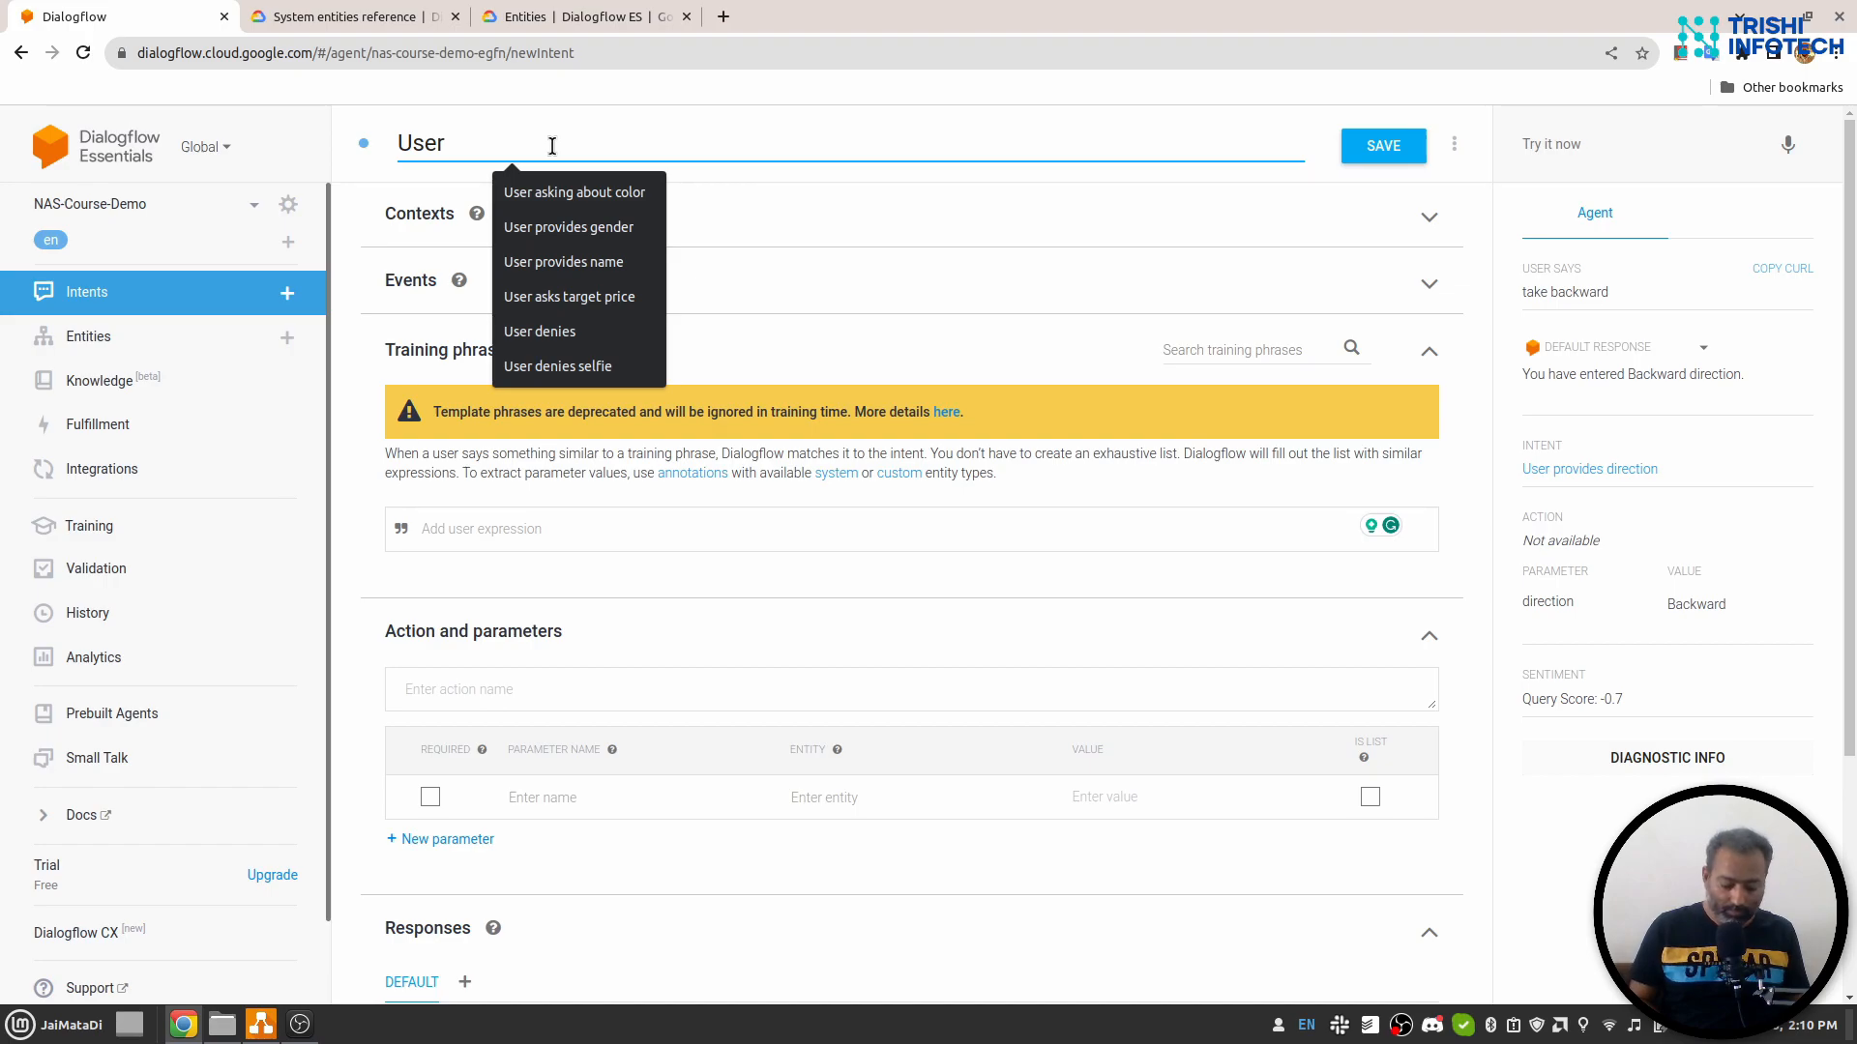
{"action": "type", "text": " provides "}
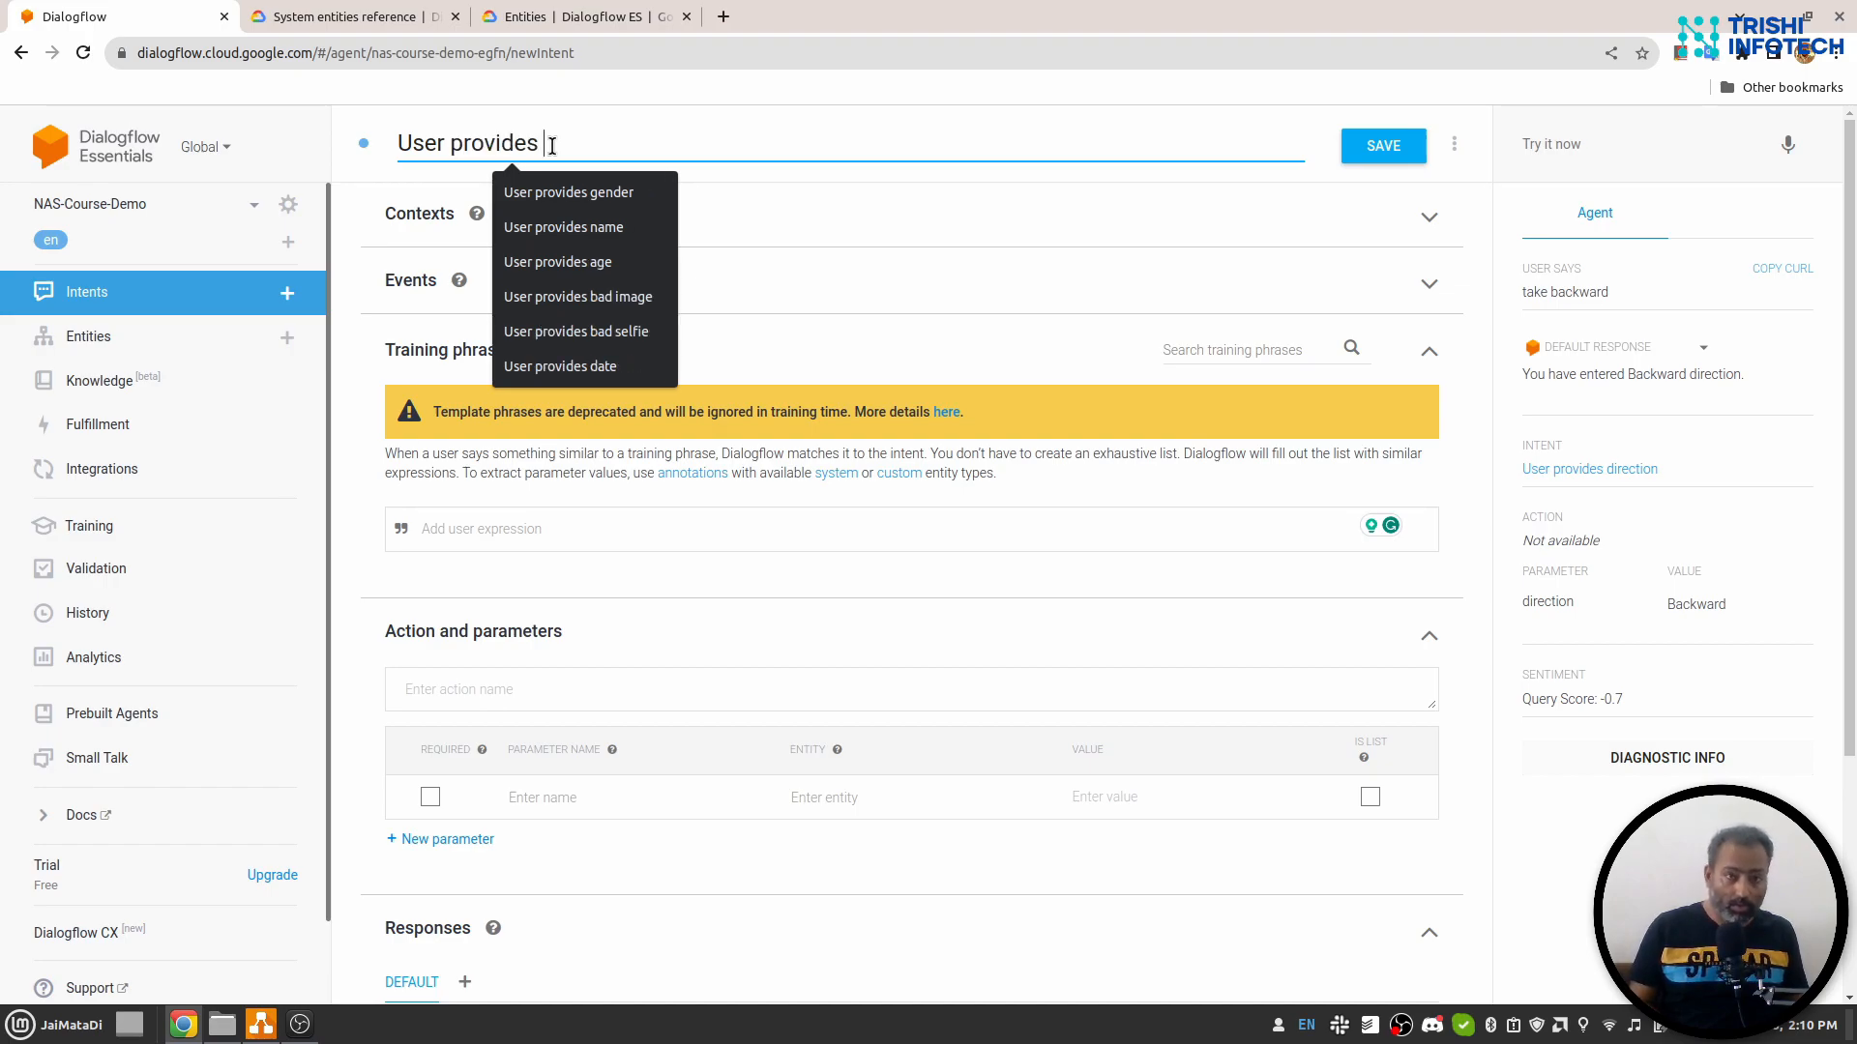
{"action": "type", "text": "move"}
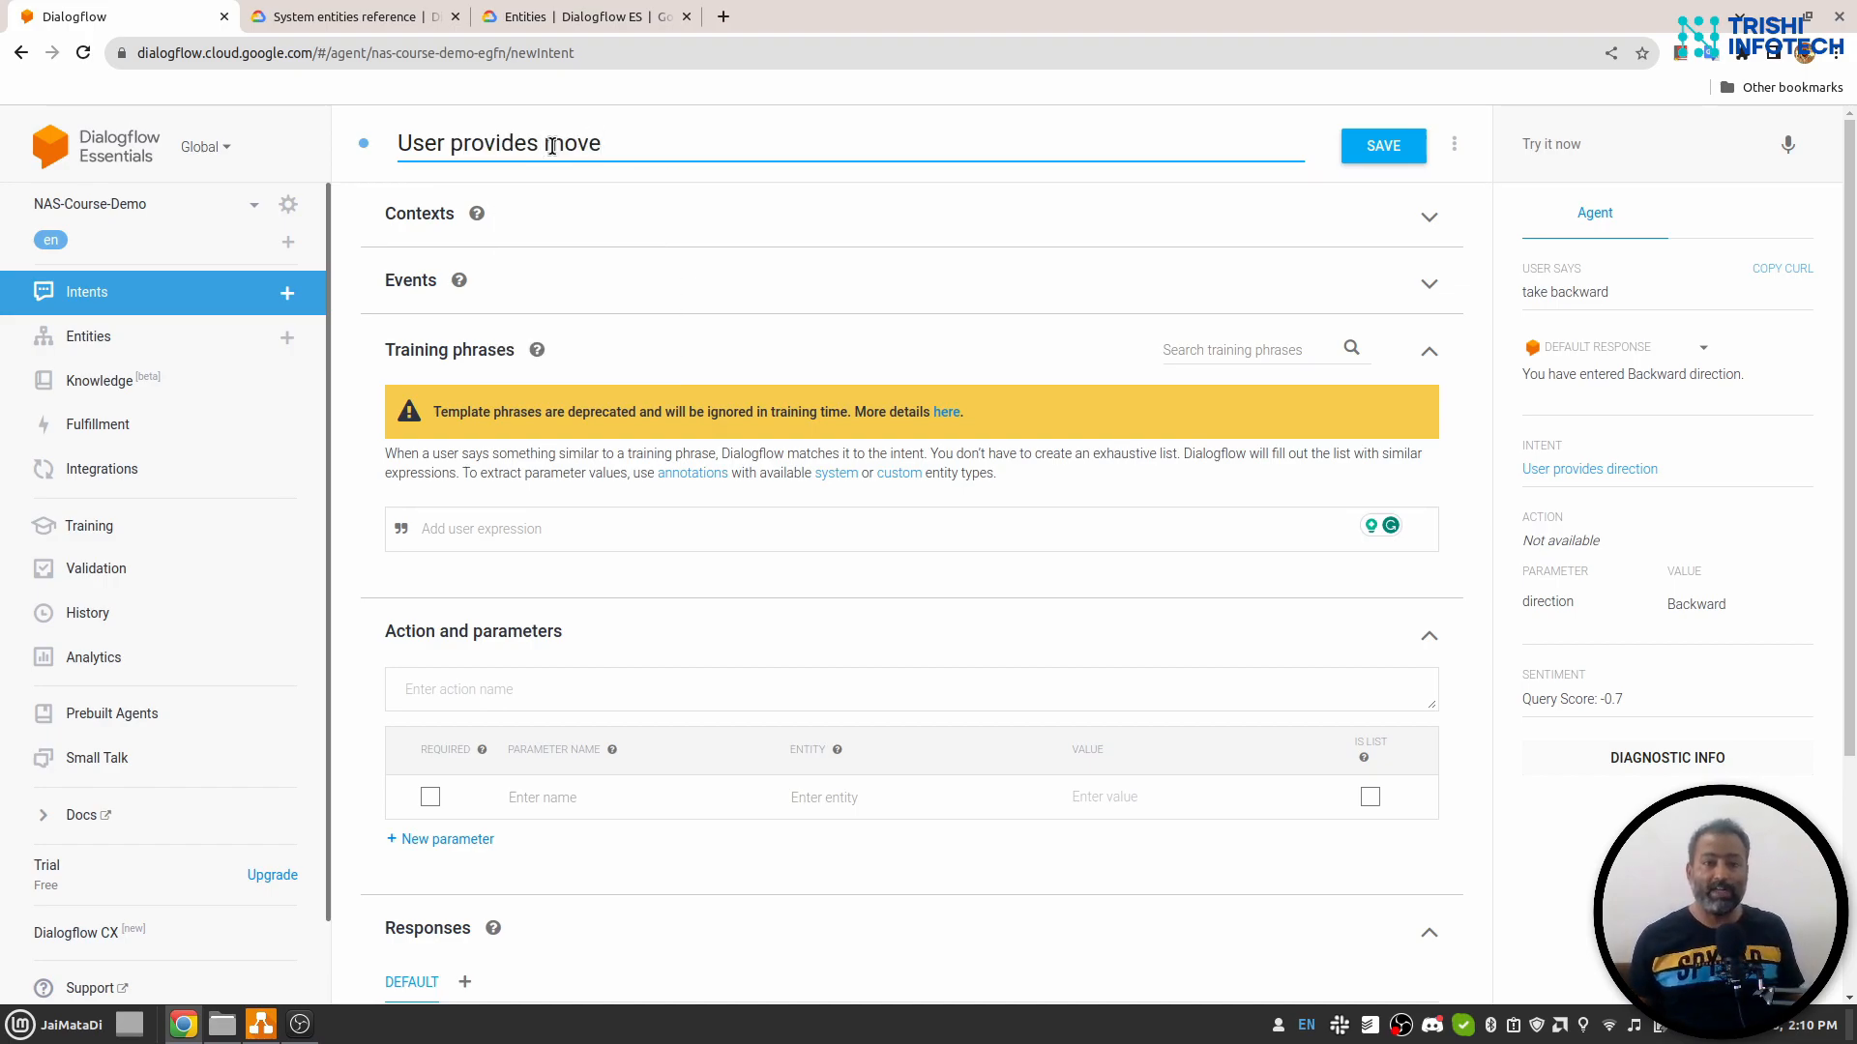
Add the training phrases "take 5 steps backward" and "take backward 5 steps" to the intent.
{"action": "left_click", "coordinate": [545, 518]}
{"action": "type", "text": "take"}
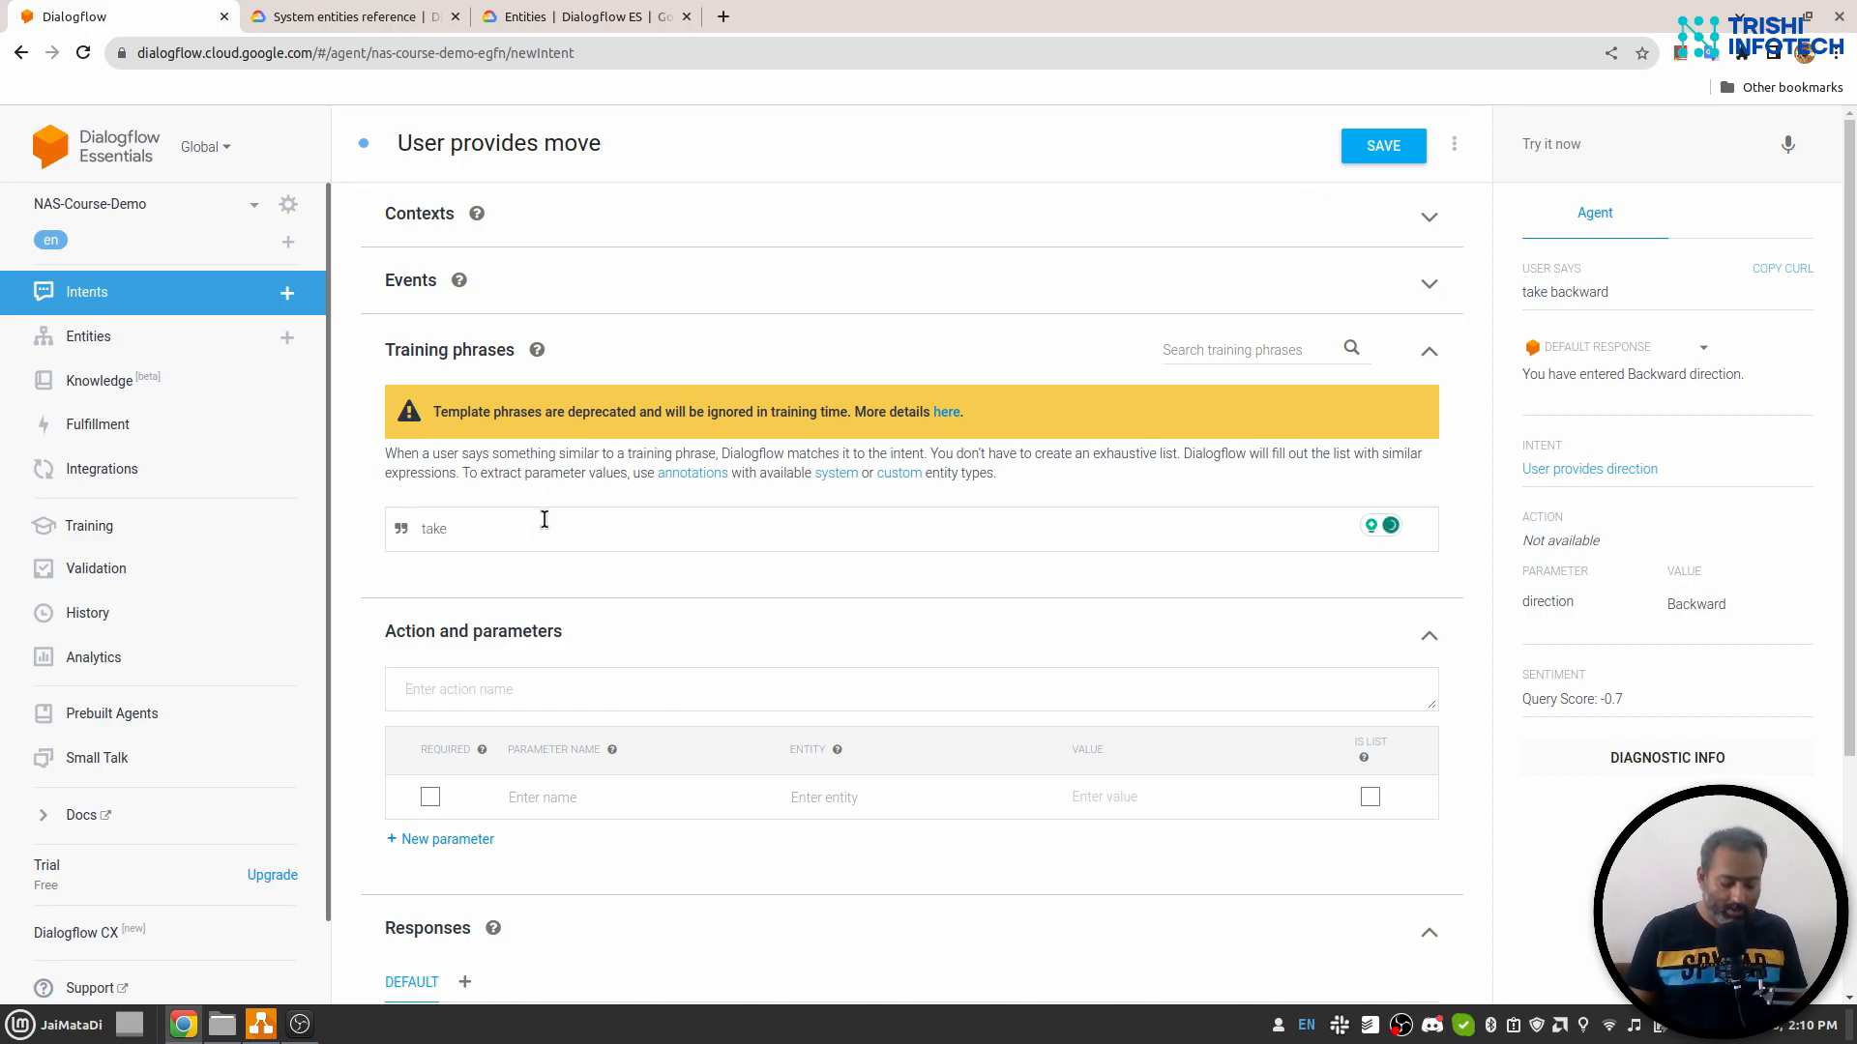
{"action": "type", "text": " 5 steps"}
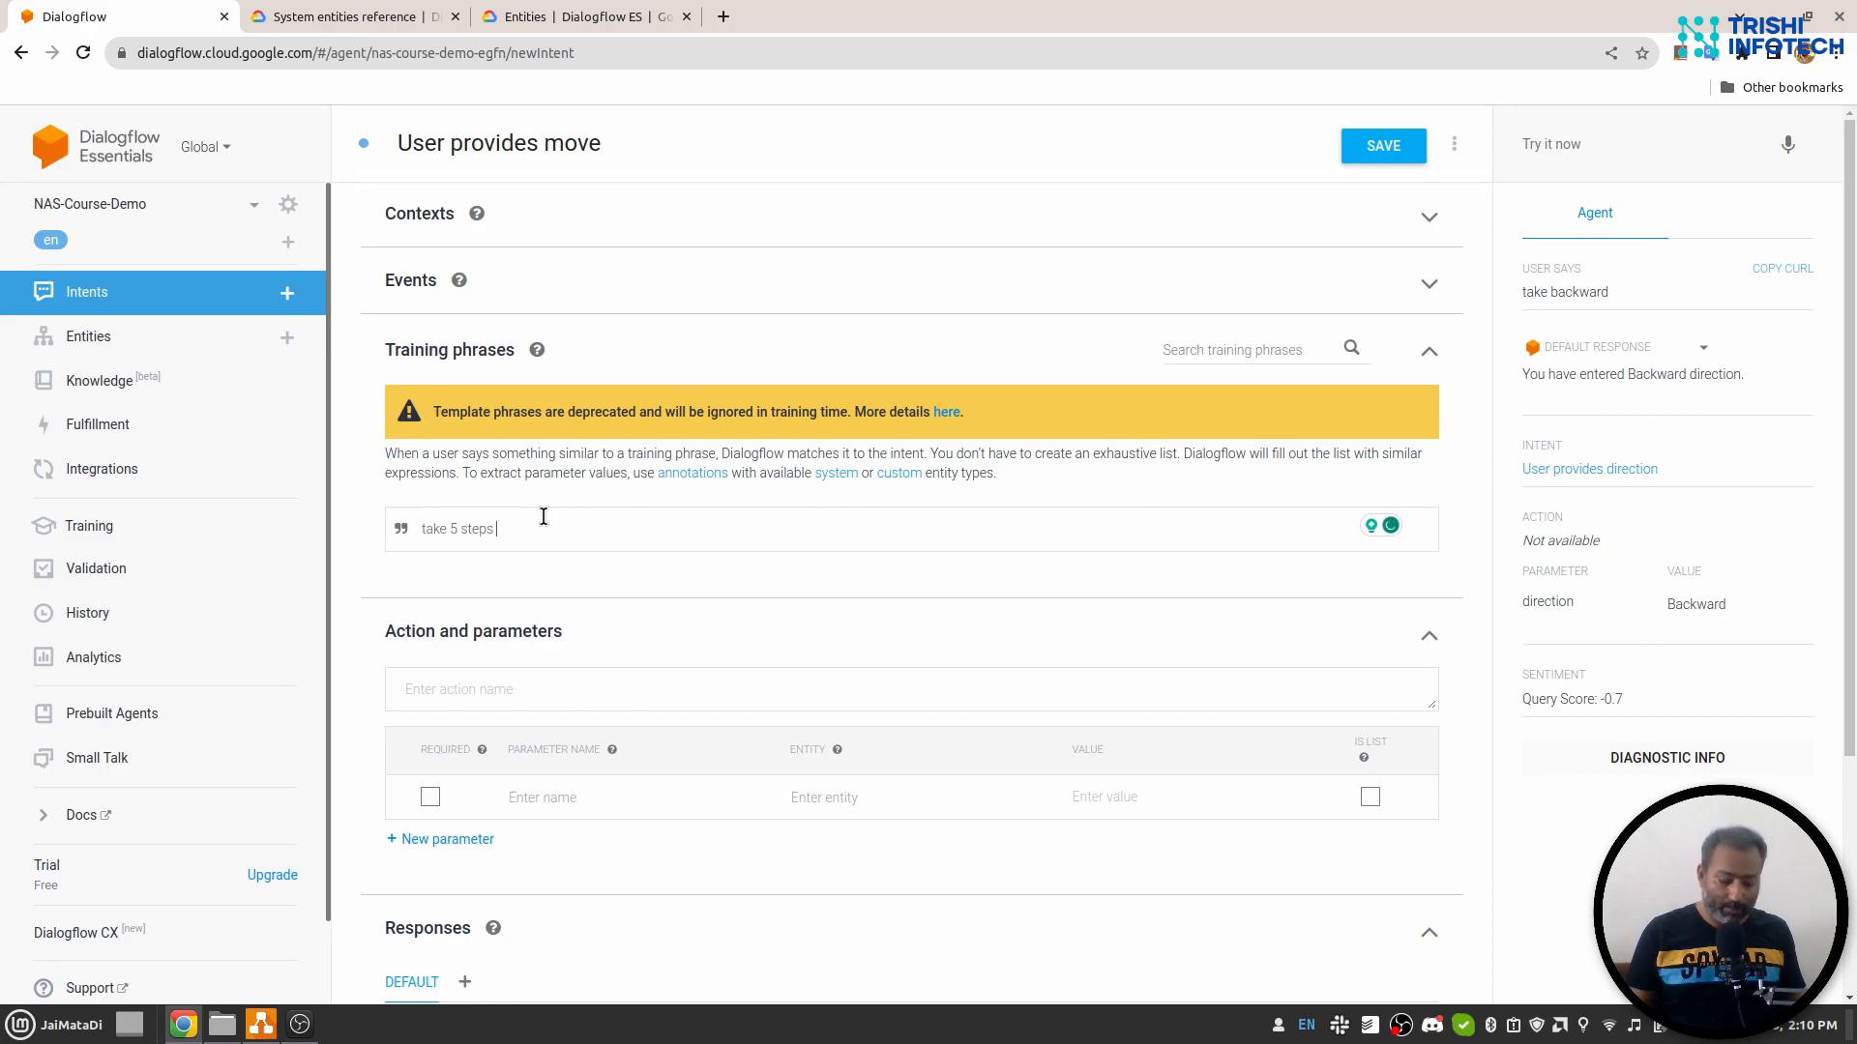
{"action": "type", "text": " backward"}
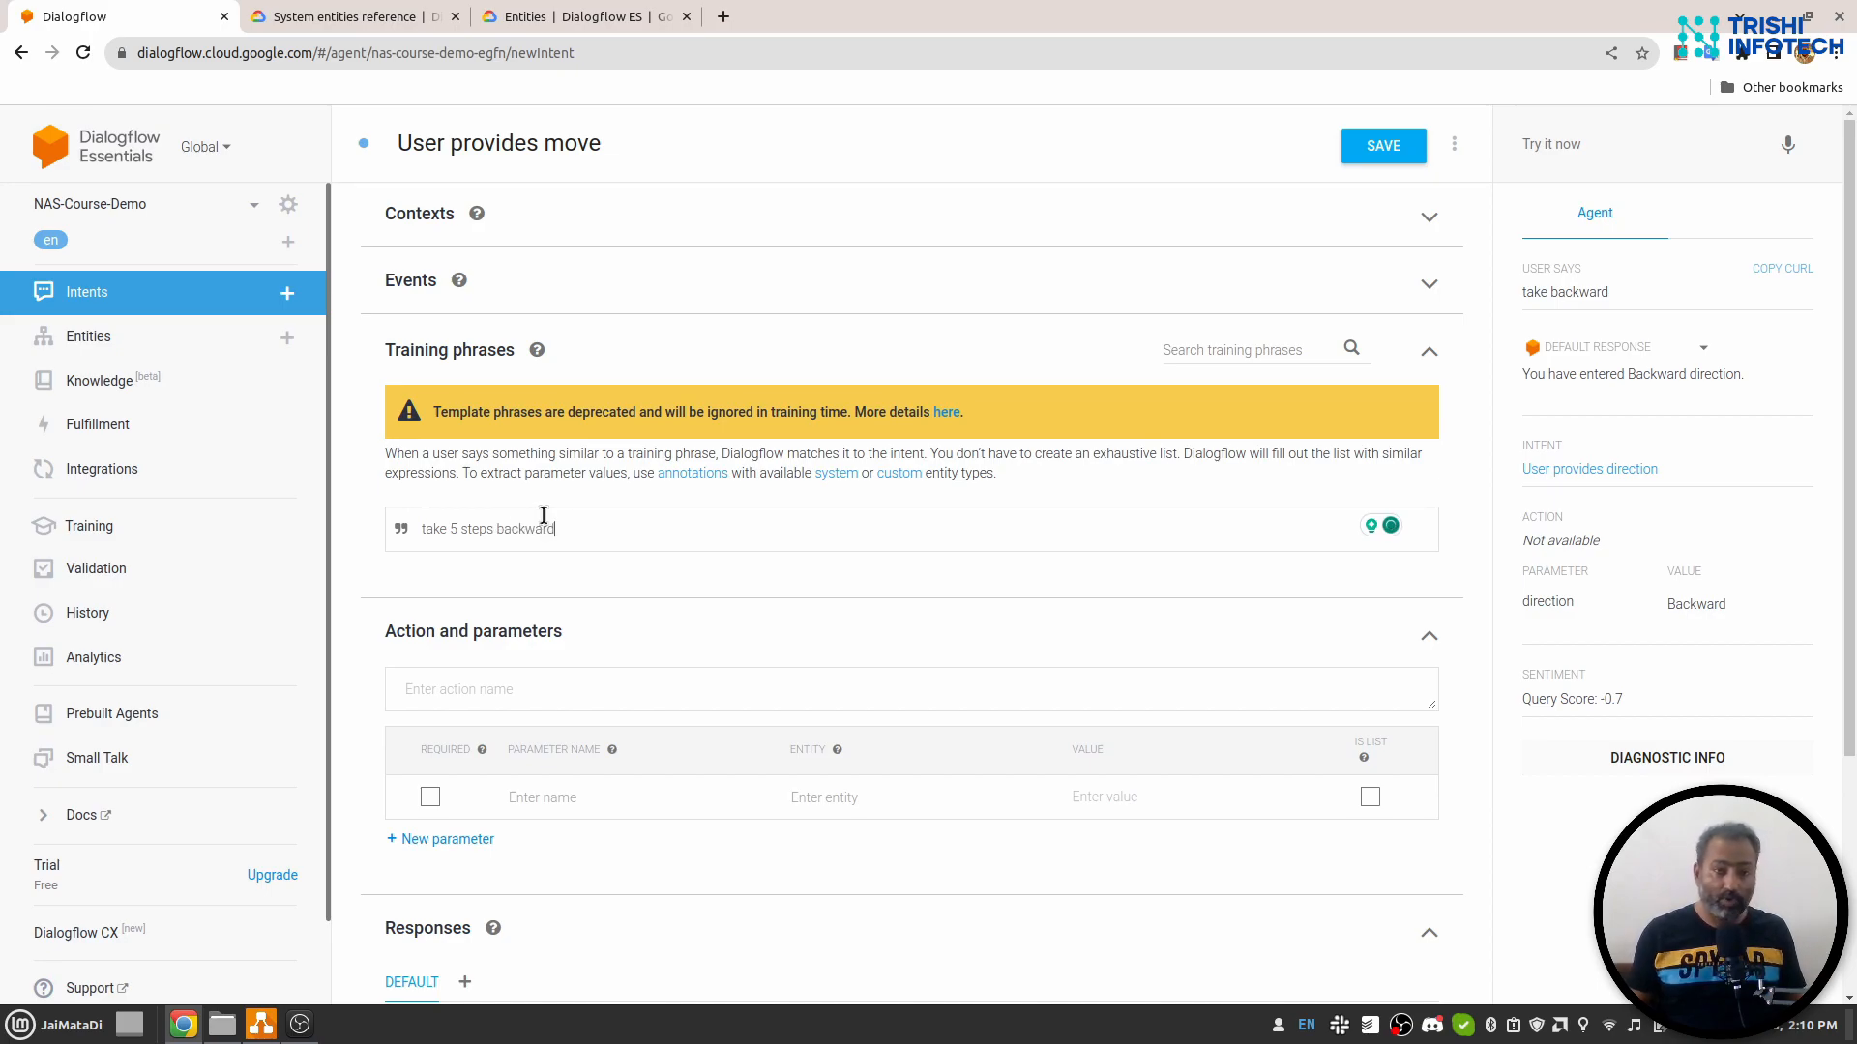
{"action": "key", "text": "Return"}
{"action": "type", "text": "take ackward"}
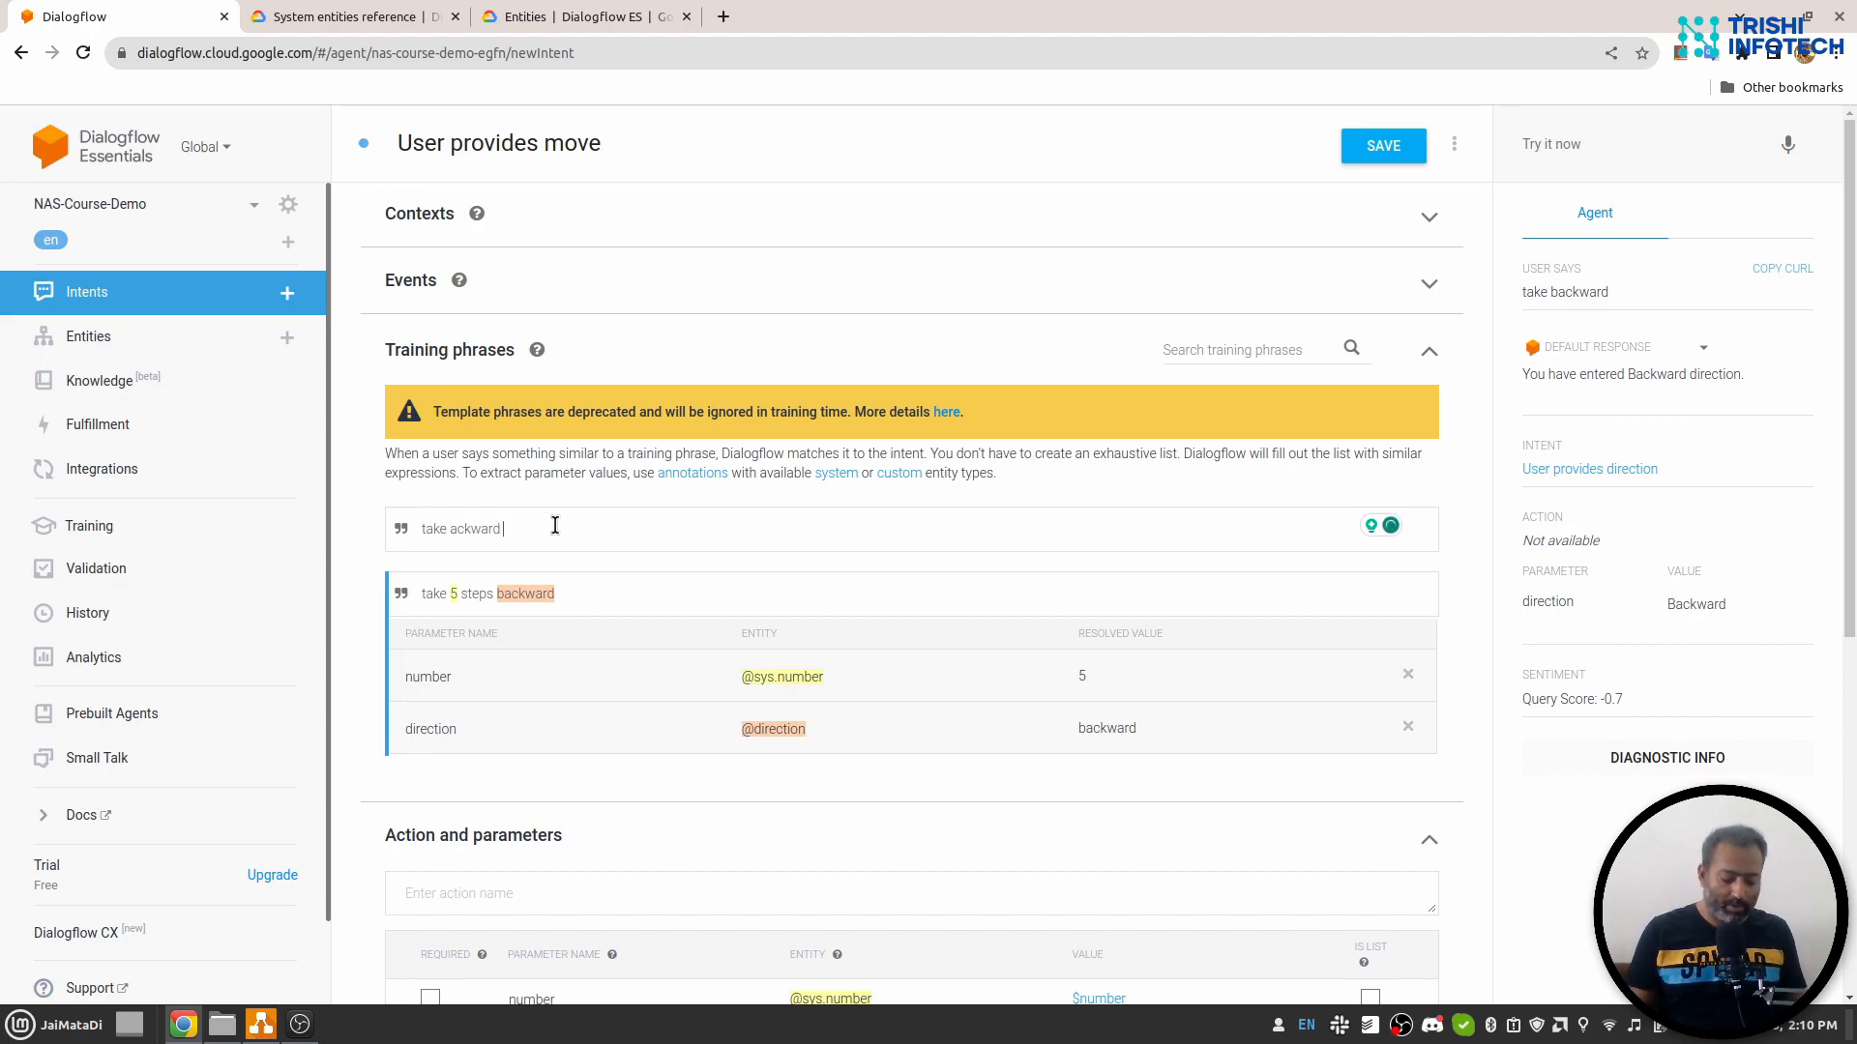
{"action": "type", "text": " 5 steps"}
{"action": "key", "text": "Return"}
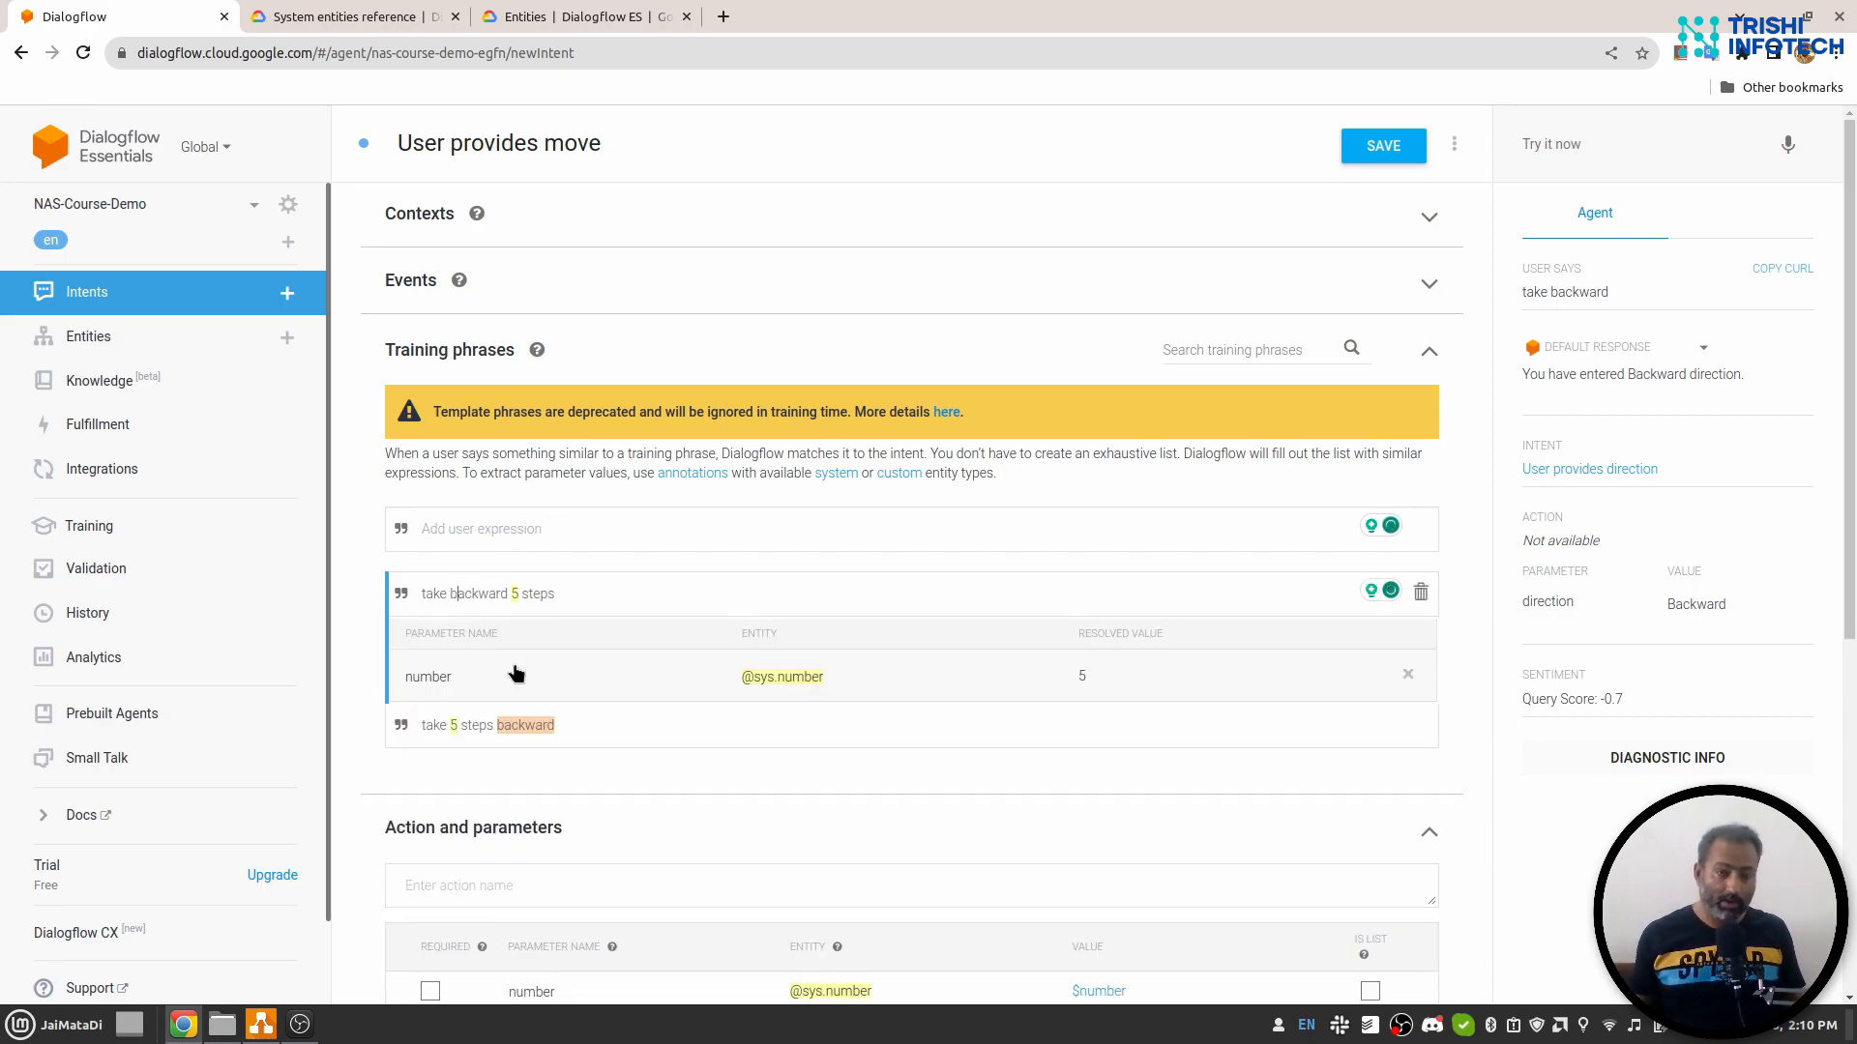
{"action": "left_click", "coordinate": [496, 513]}
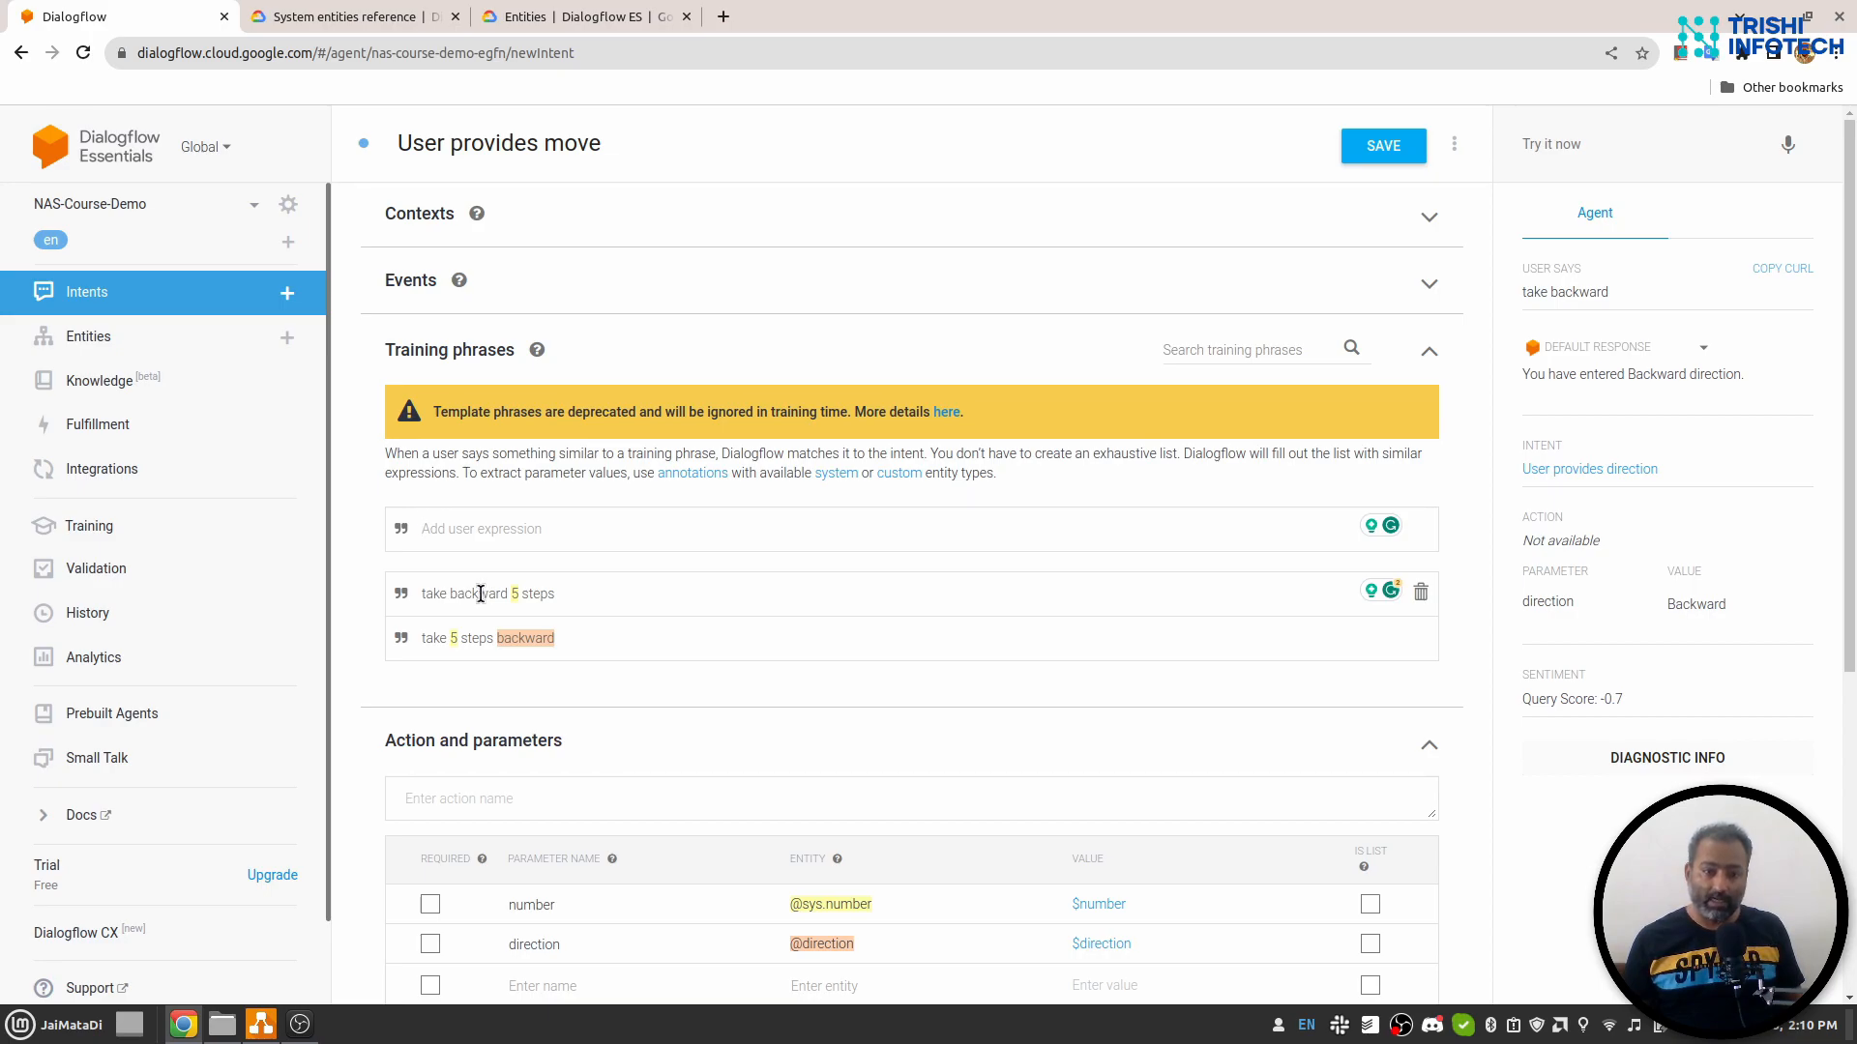
{"action": "double_click", "coordinate": [481, 594]}
{"action": "left_click", "coordinate": [626, 727]}
Add the training phrases "5 forward steps" and "forward five steps".
{"action": "left_click", "coordinate": [520, 527]}
{"action": "type", "text": "5 forward steps"}
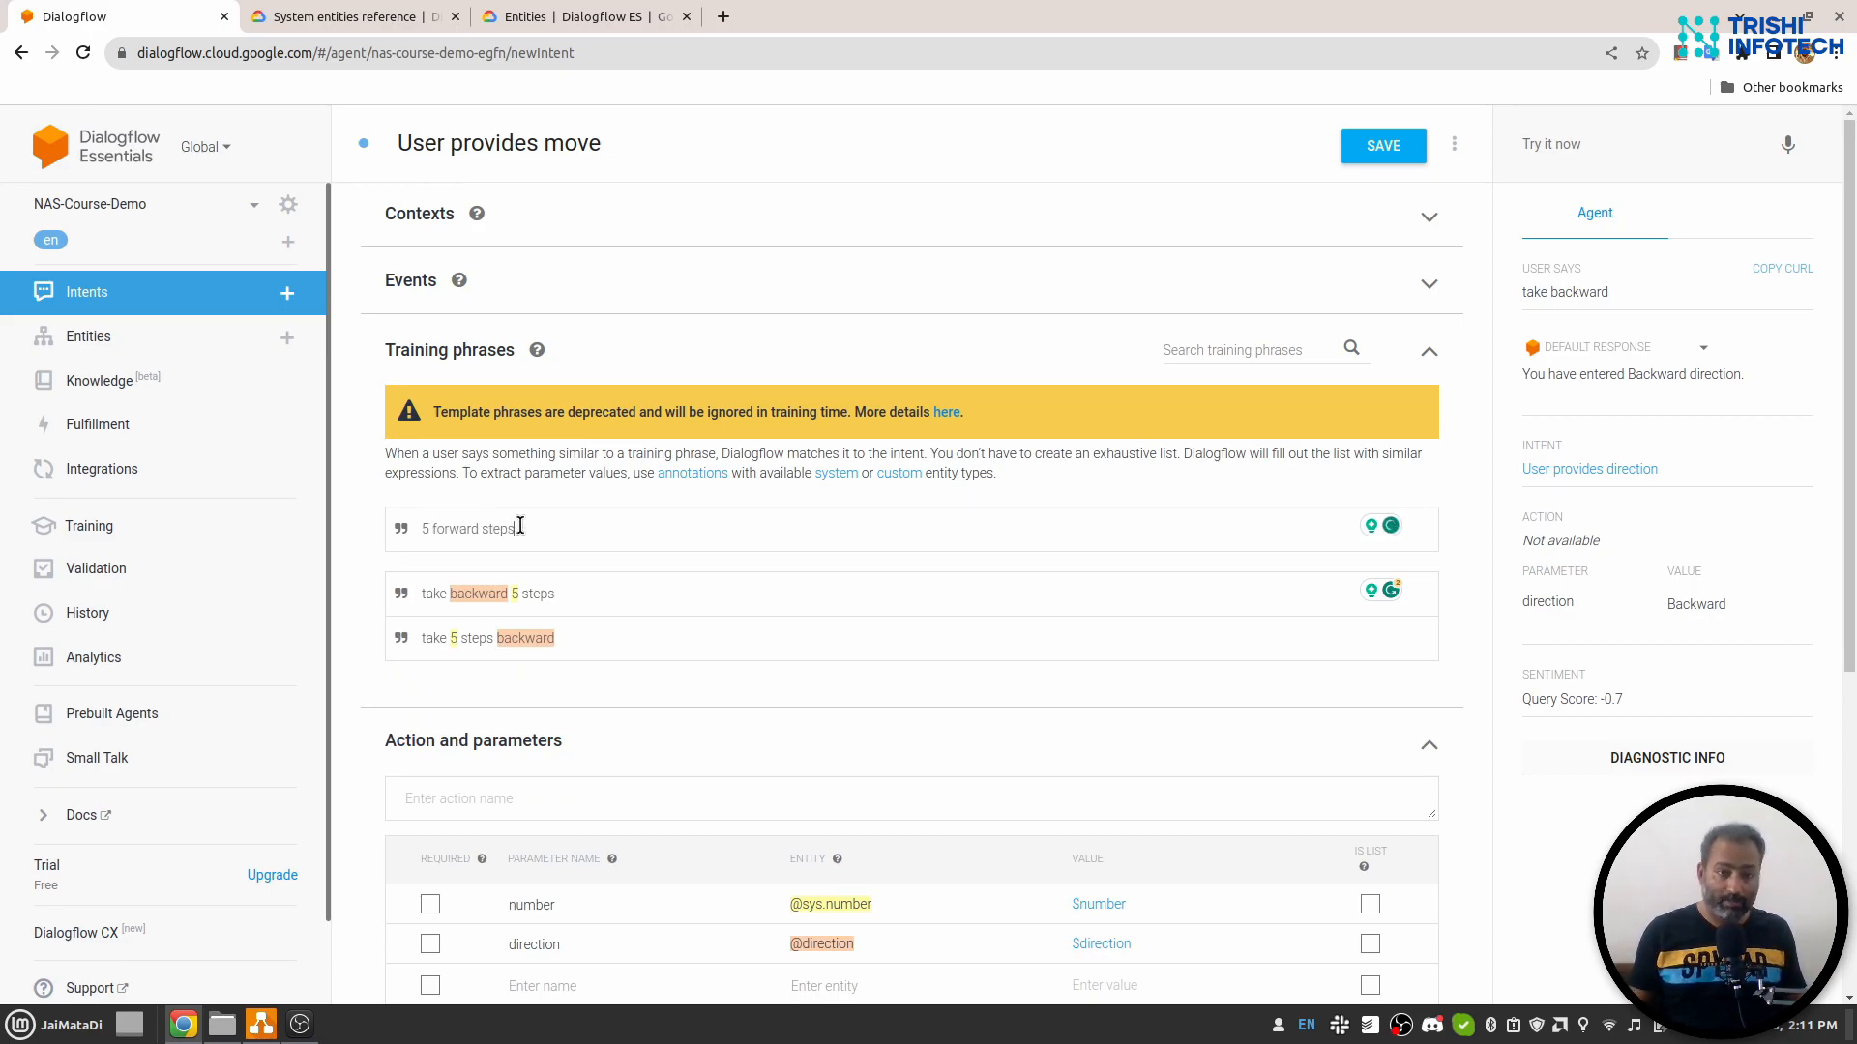
{"action": "key", "text": "Return"}
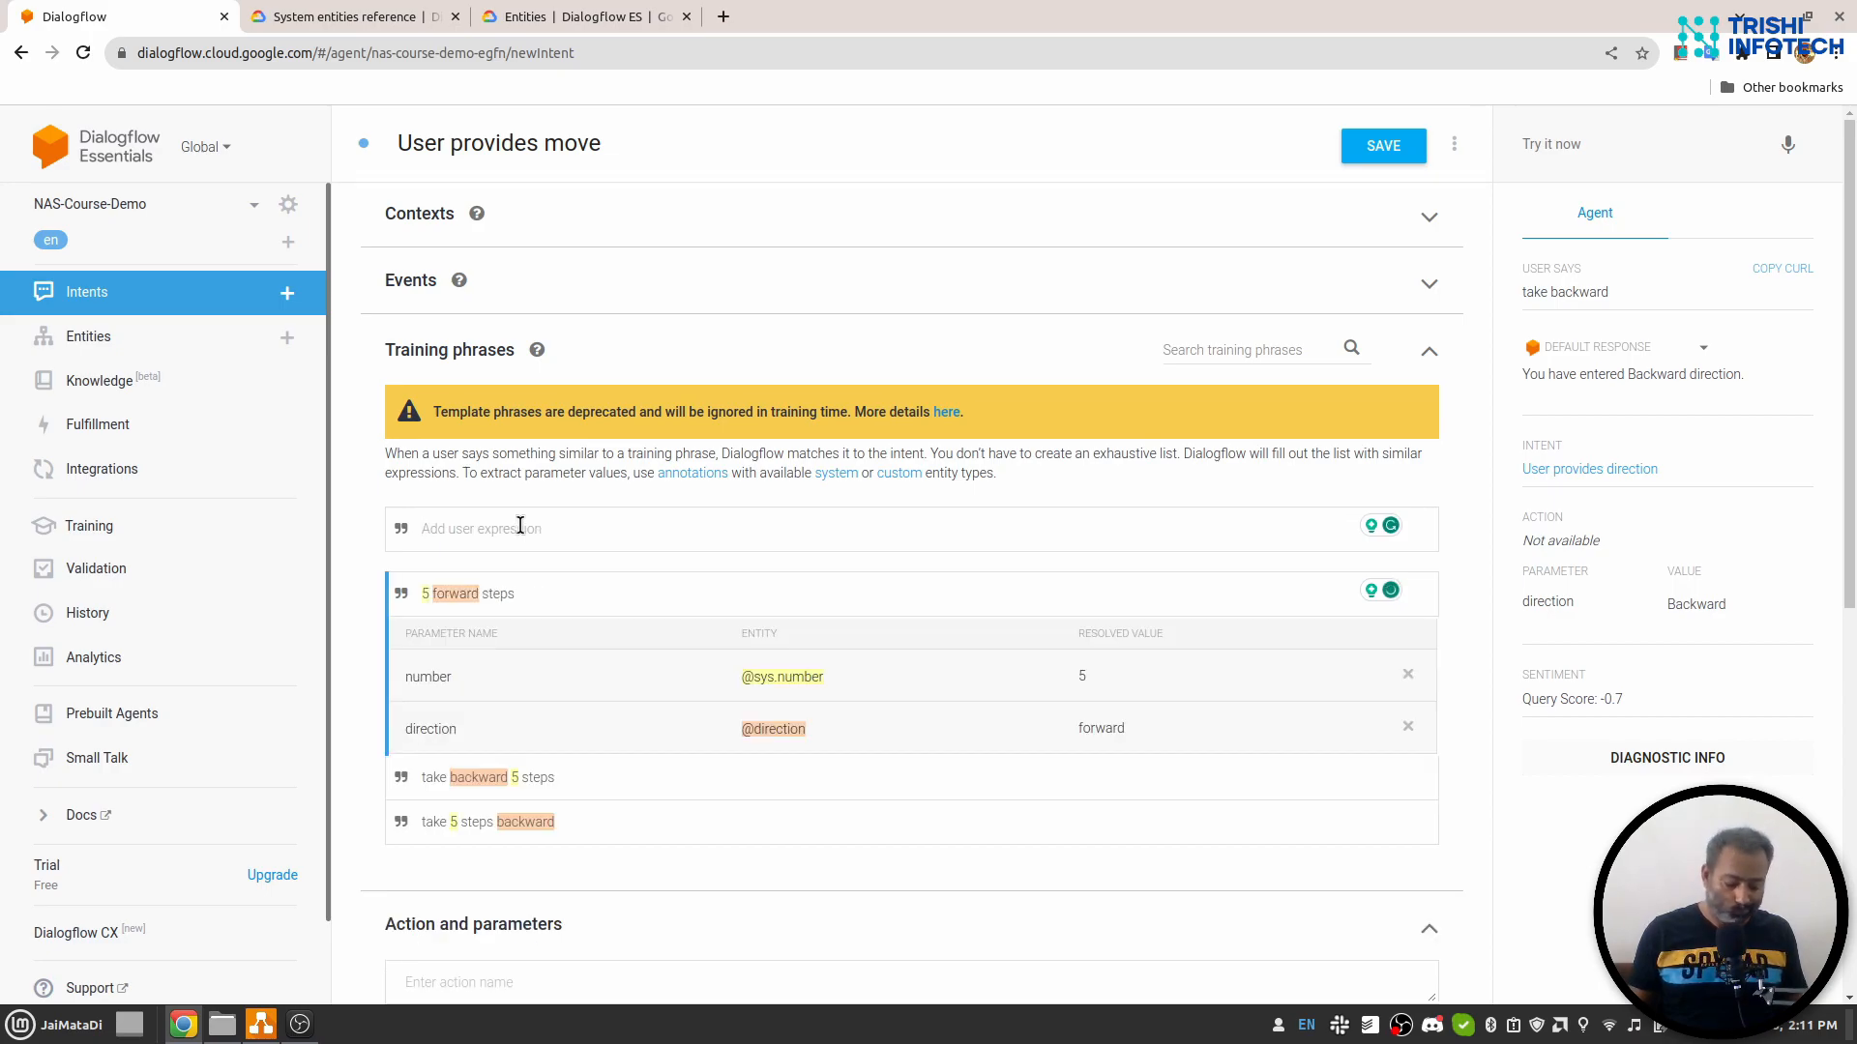
{"action": "type", "text": "forward five"}
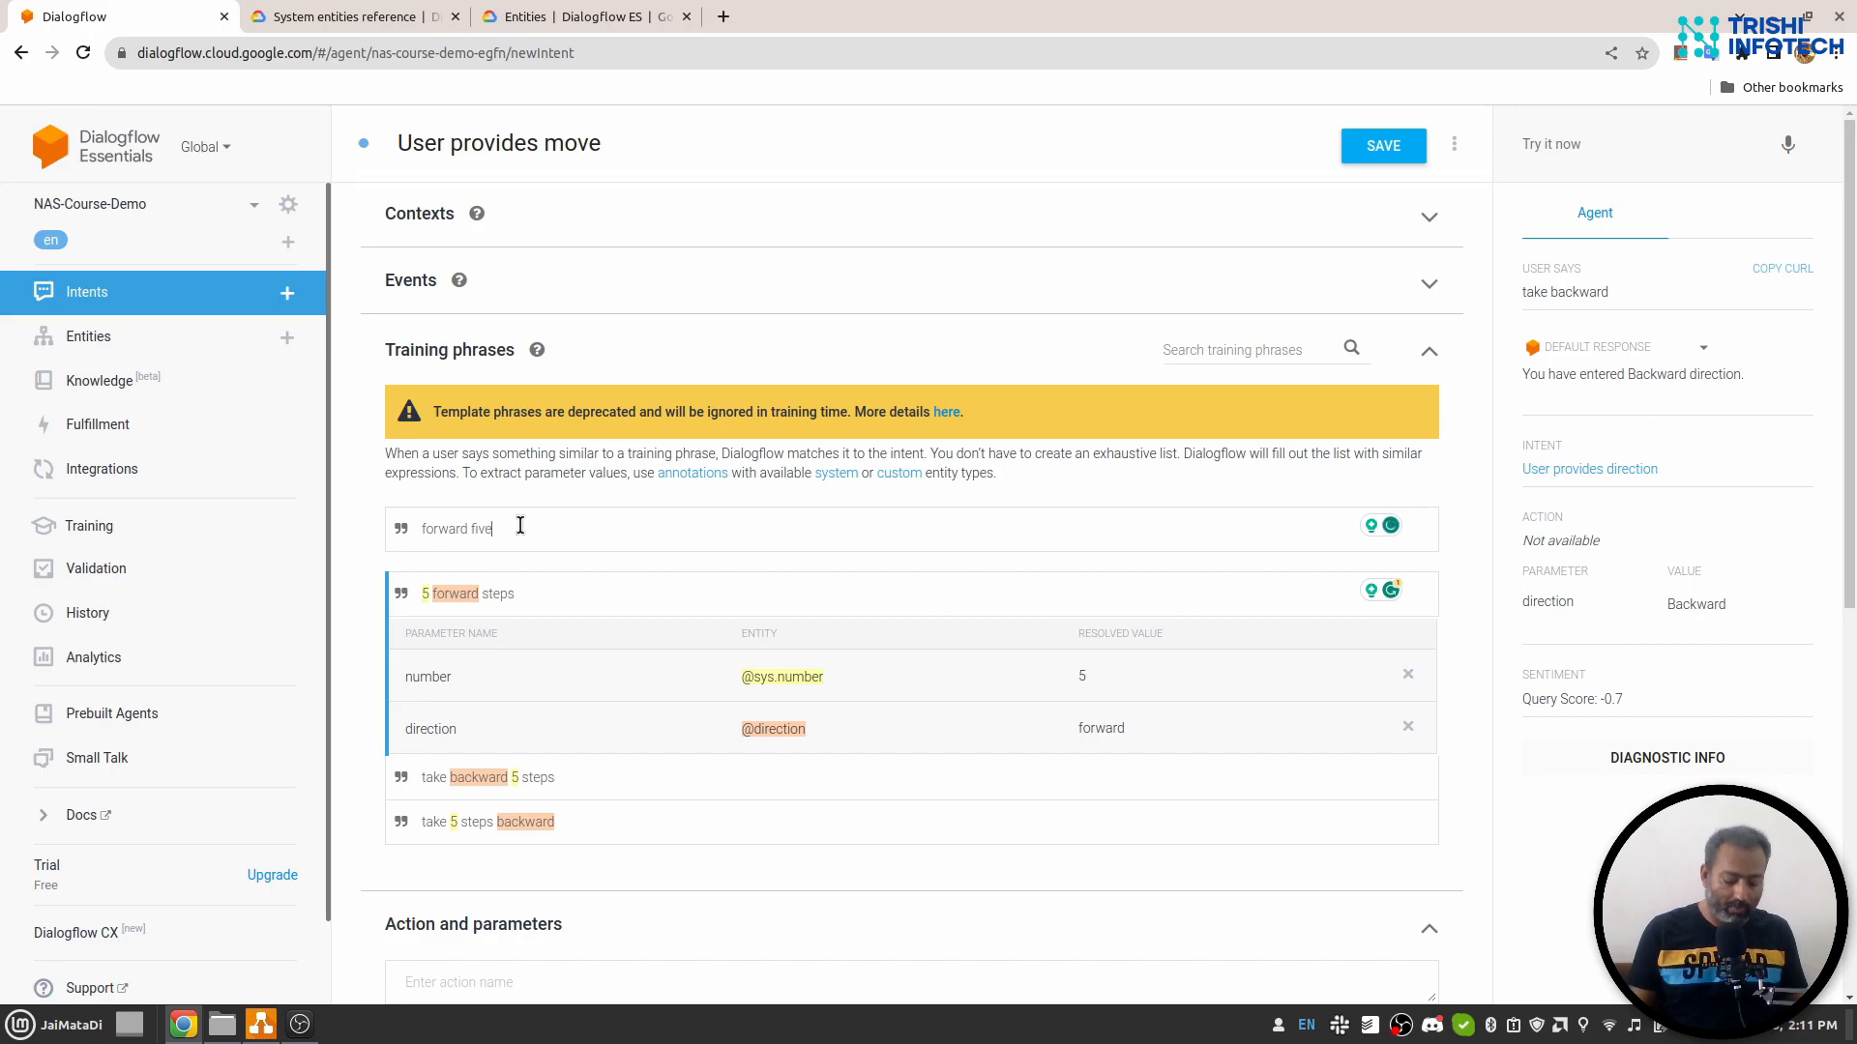
{"action": "type", "text": " steps"}
{"action": "key", "text": "Return"}
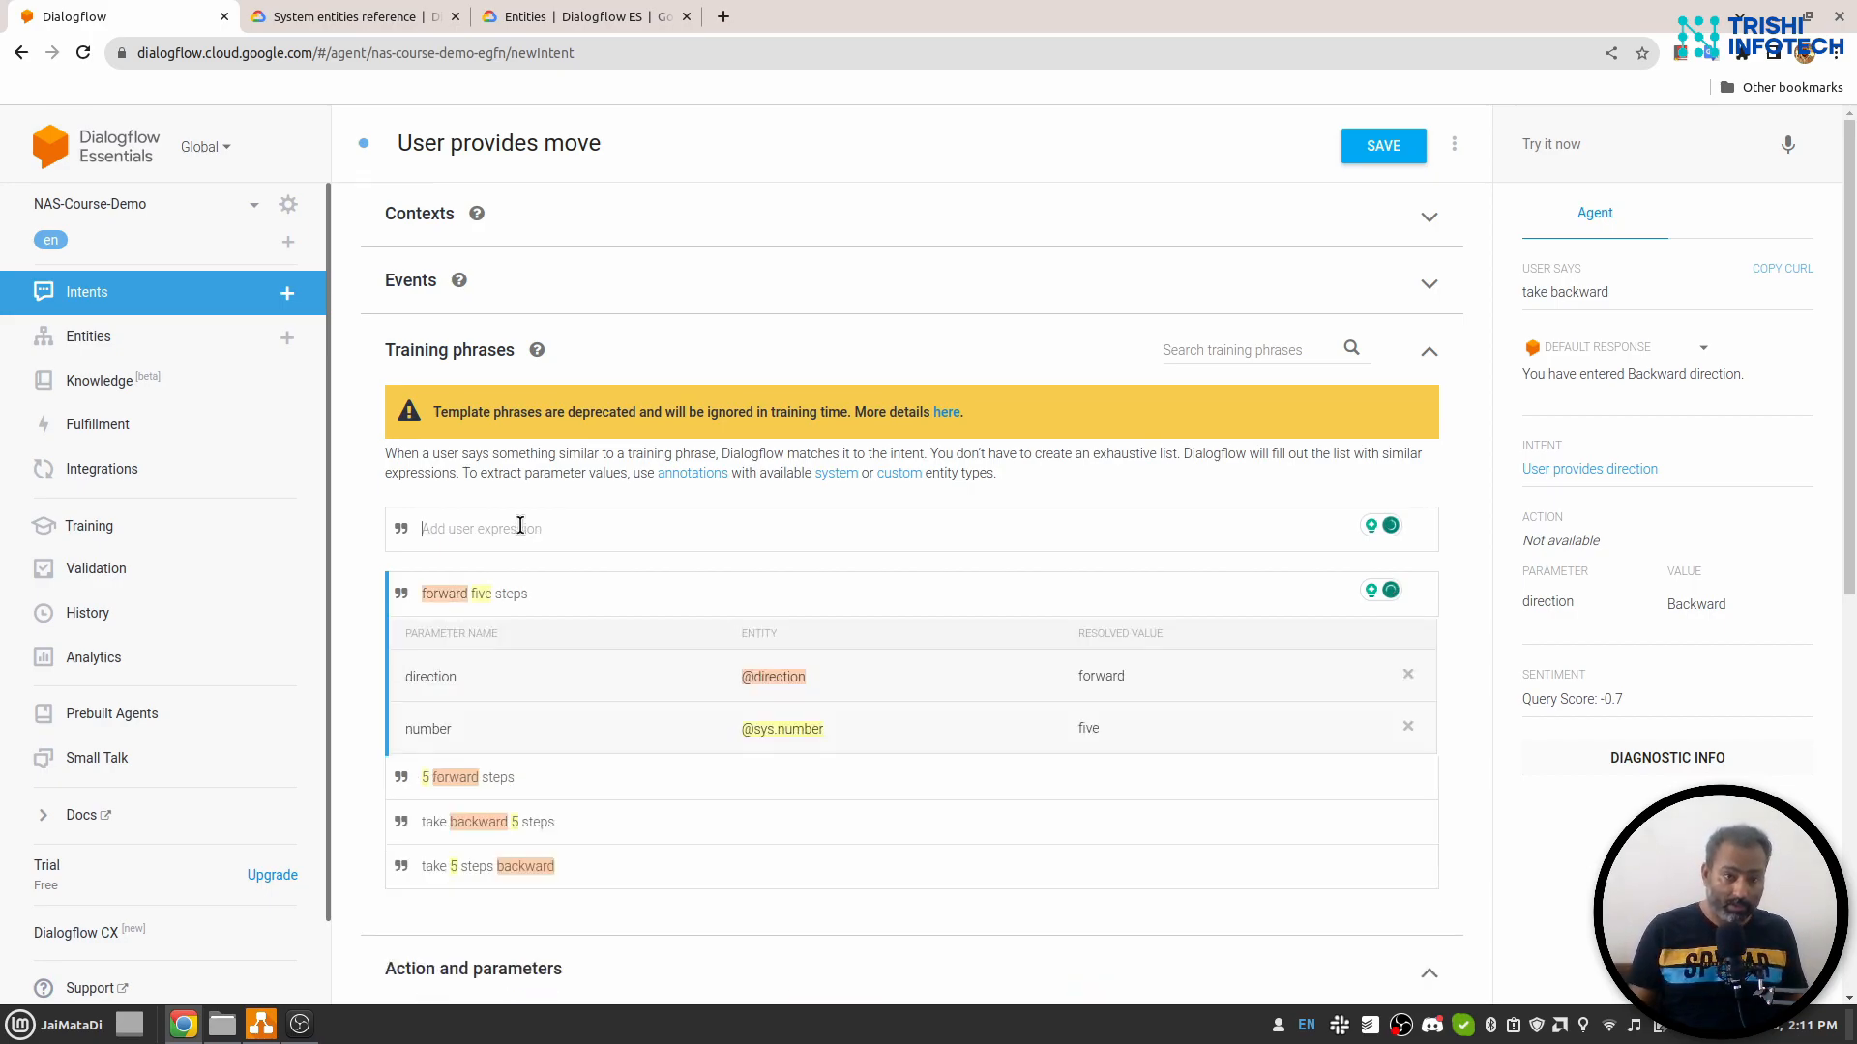
Add the shorter training phrases "5 forward" and "forward five".
{"action": "type", "text": "5 forward"}
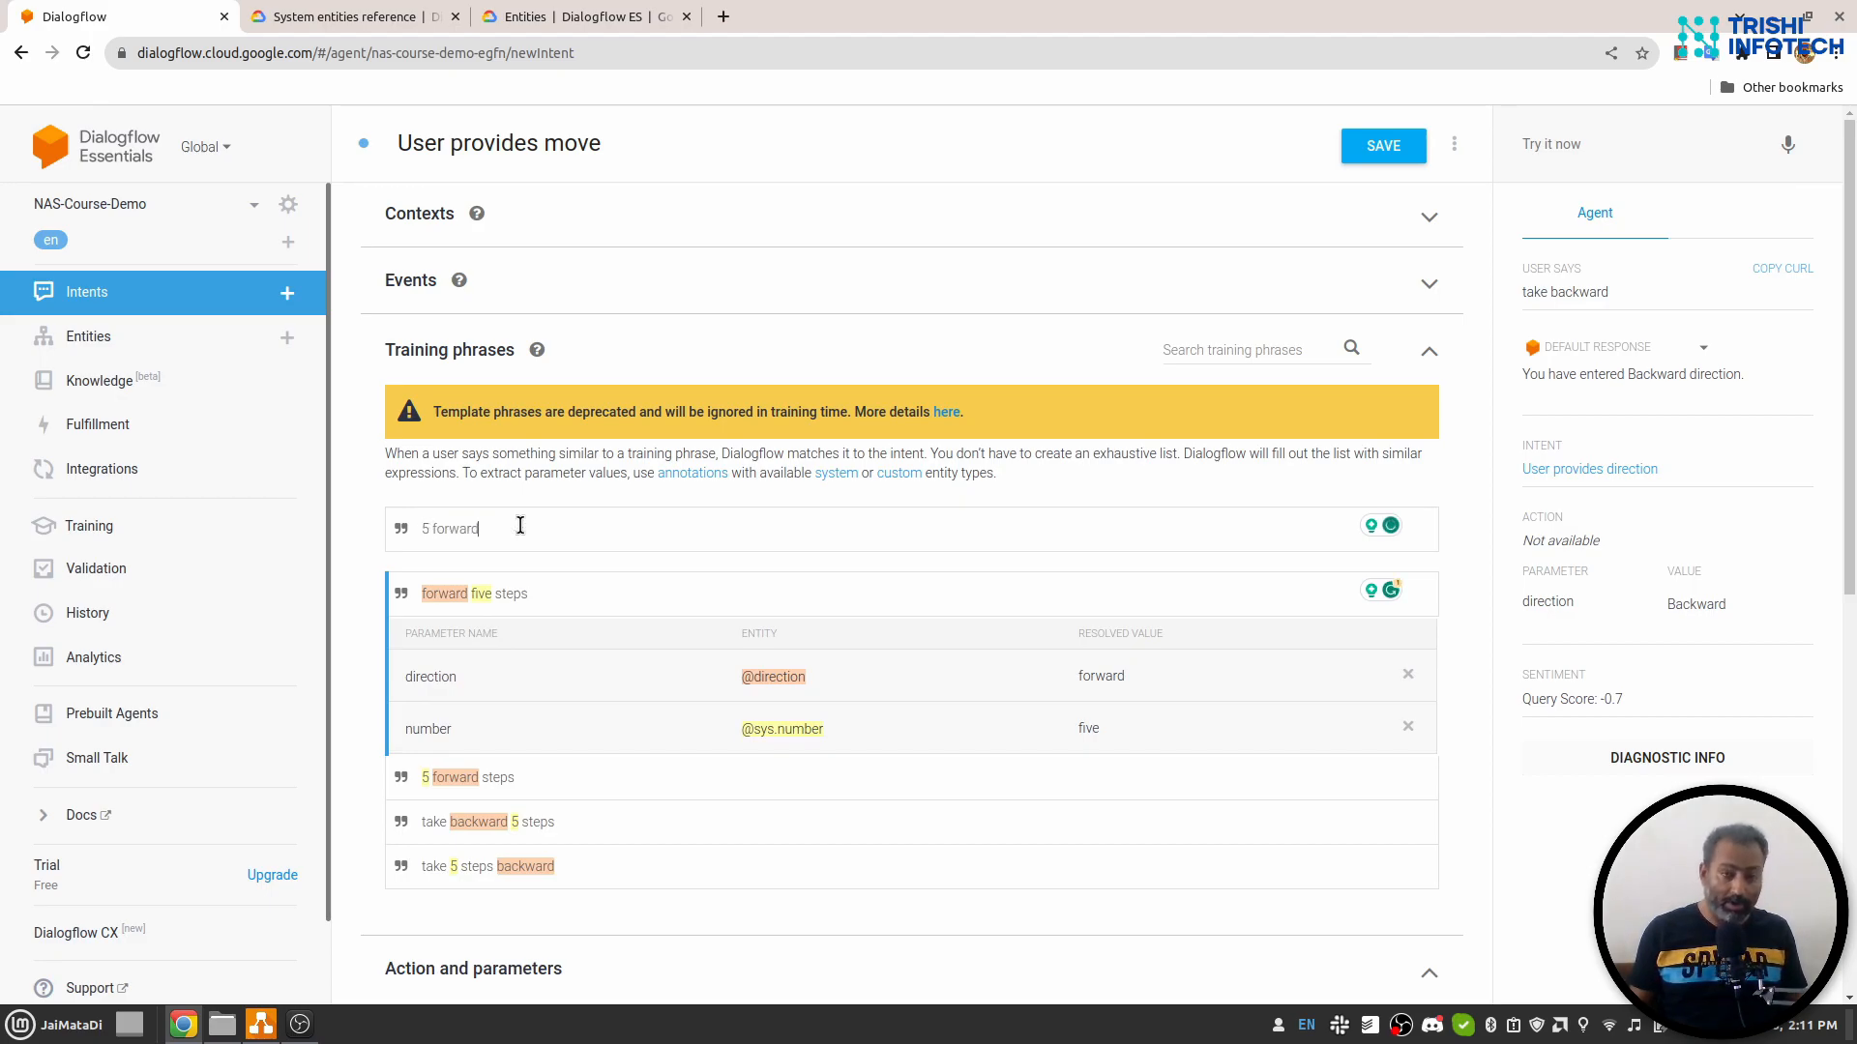
{"action": "key", "text": "Return"}
{"action": "type", "text": "orward five"}
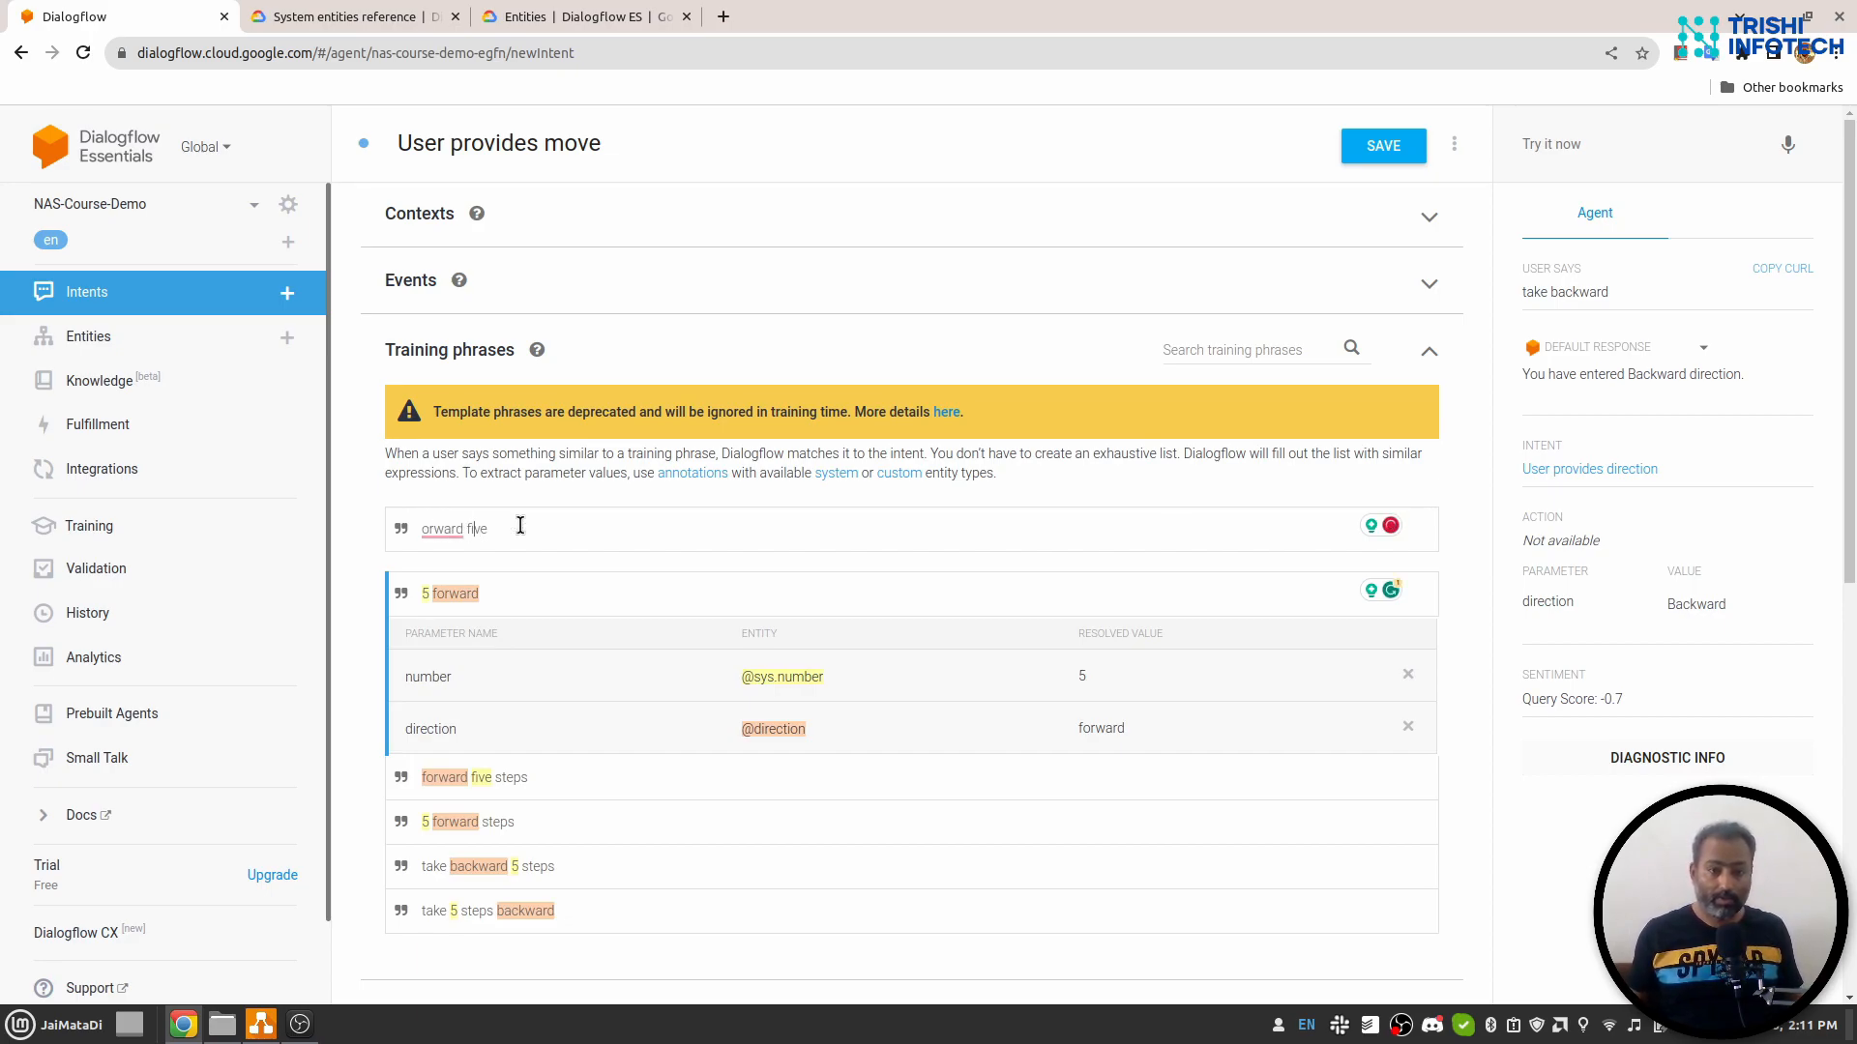
{"action": "key", "text": "Home"}
{"action": "type", "text": "f"}
{"action": "key", "text": "Return"}
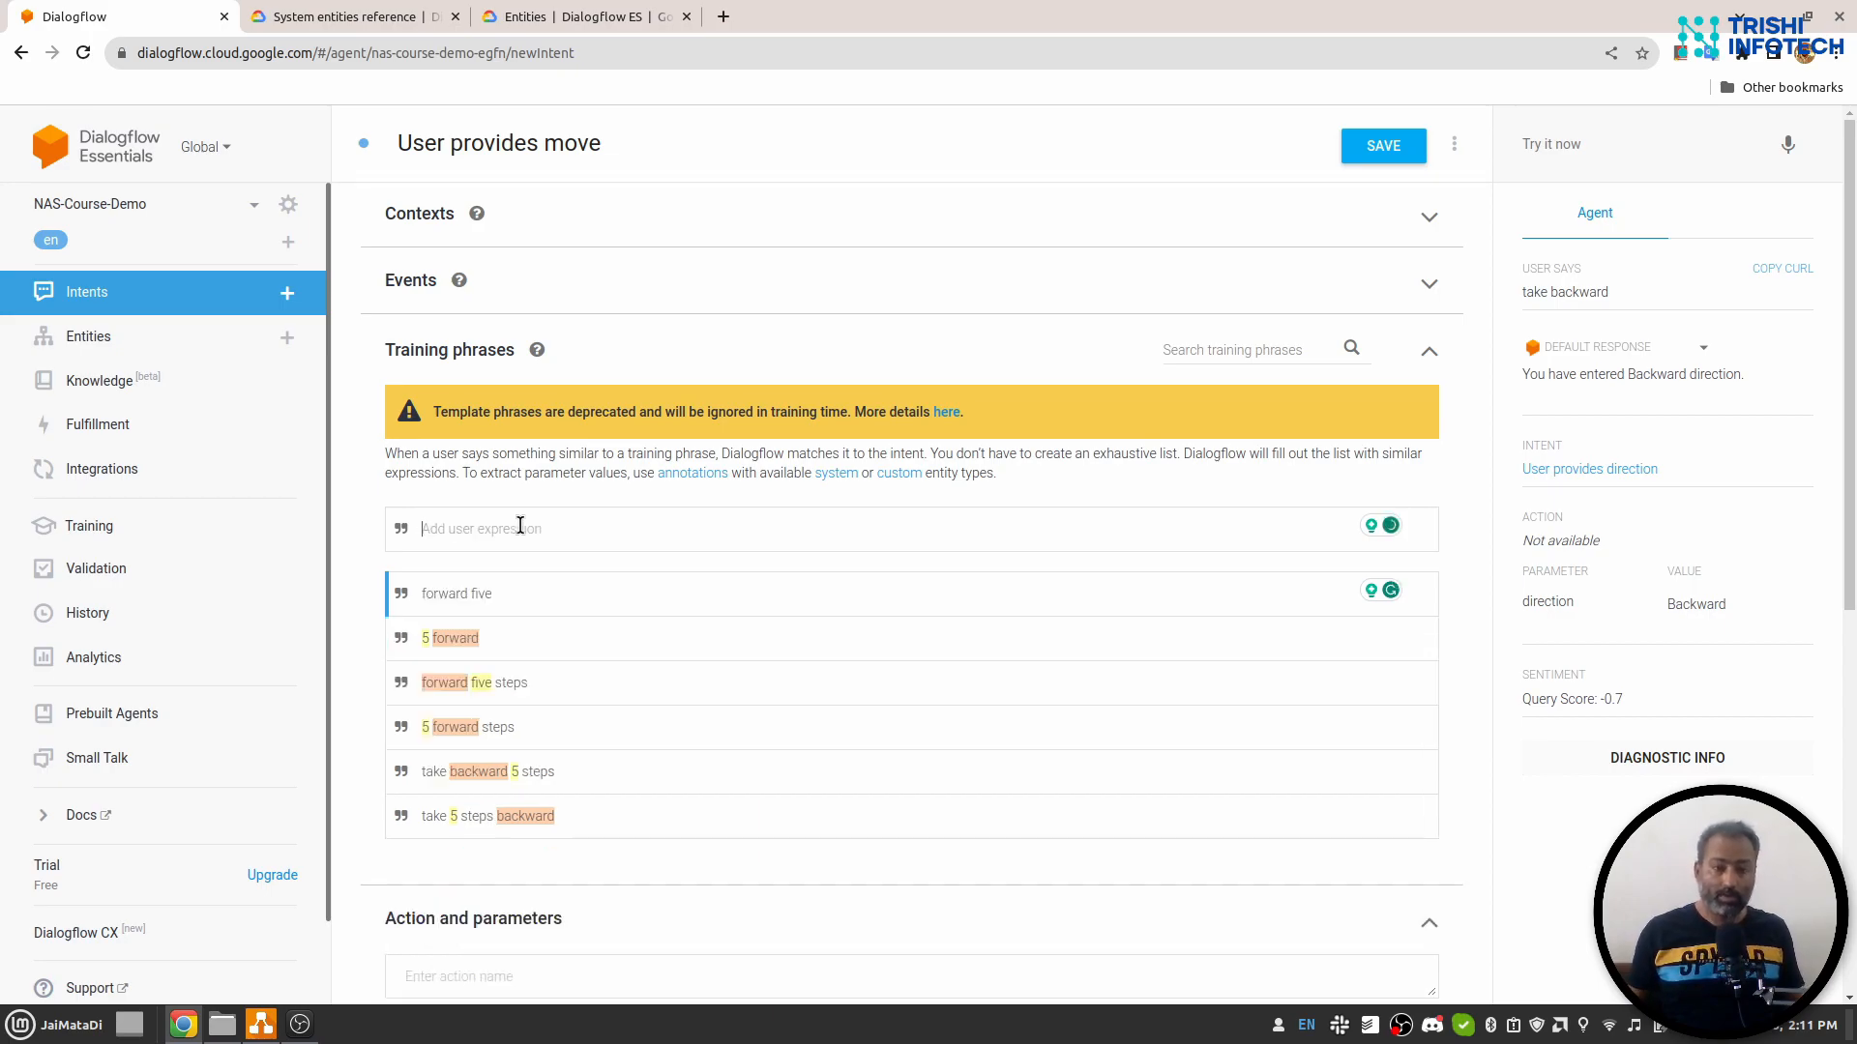
Set the text response to "You want to move $number steps in $direction direction." and save the intent.
{"action": "scroll", "coordinate": [739, 577], "scroll_direction": "down", "scroll_amount": 3}
{"action": "scroll", "coordinate": [739, 577], "scroll_direction": "down", "scroll_amount": 3}
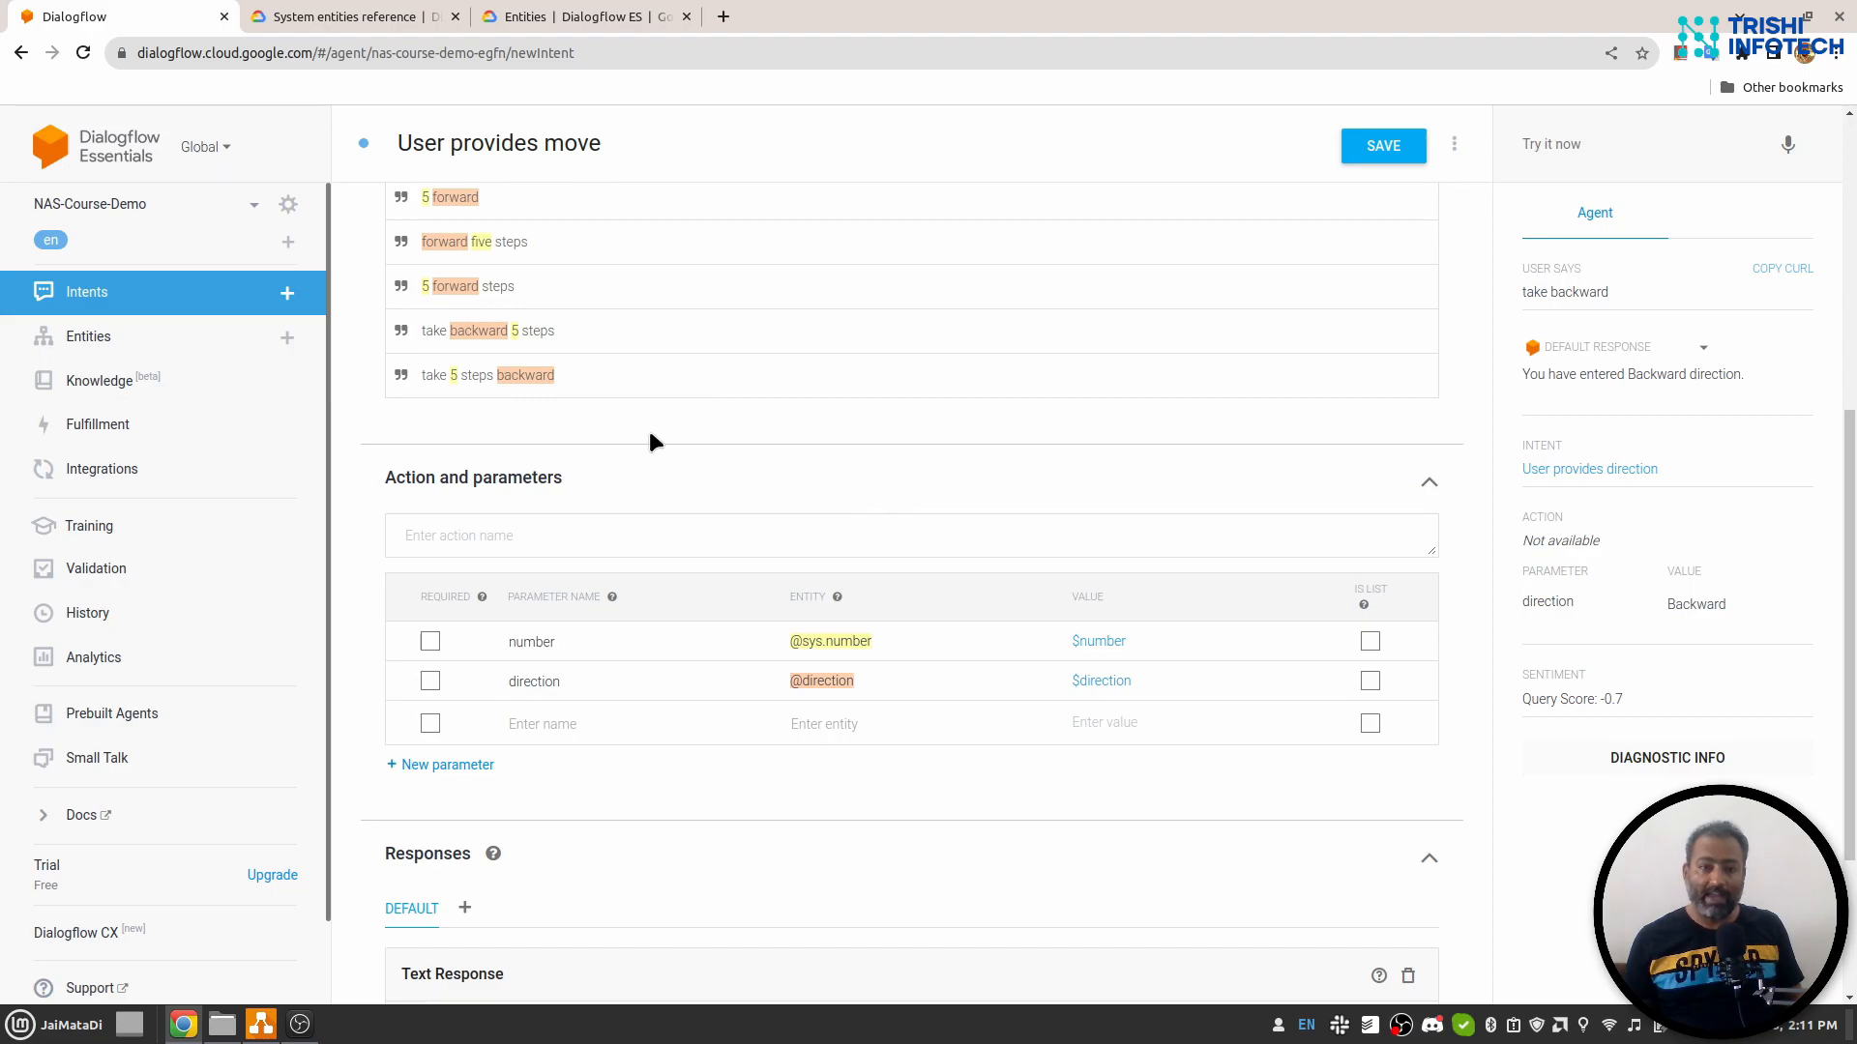
{"action": "scroll", "coordinate": [648, 431], "scroll_direction": "up", "scroll_amount": 3}
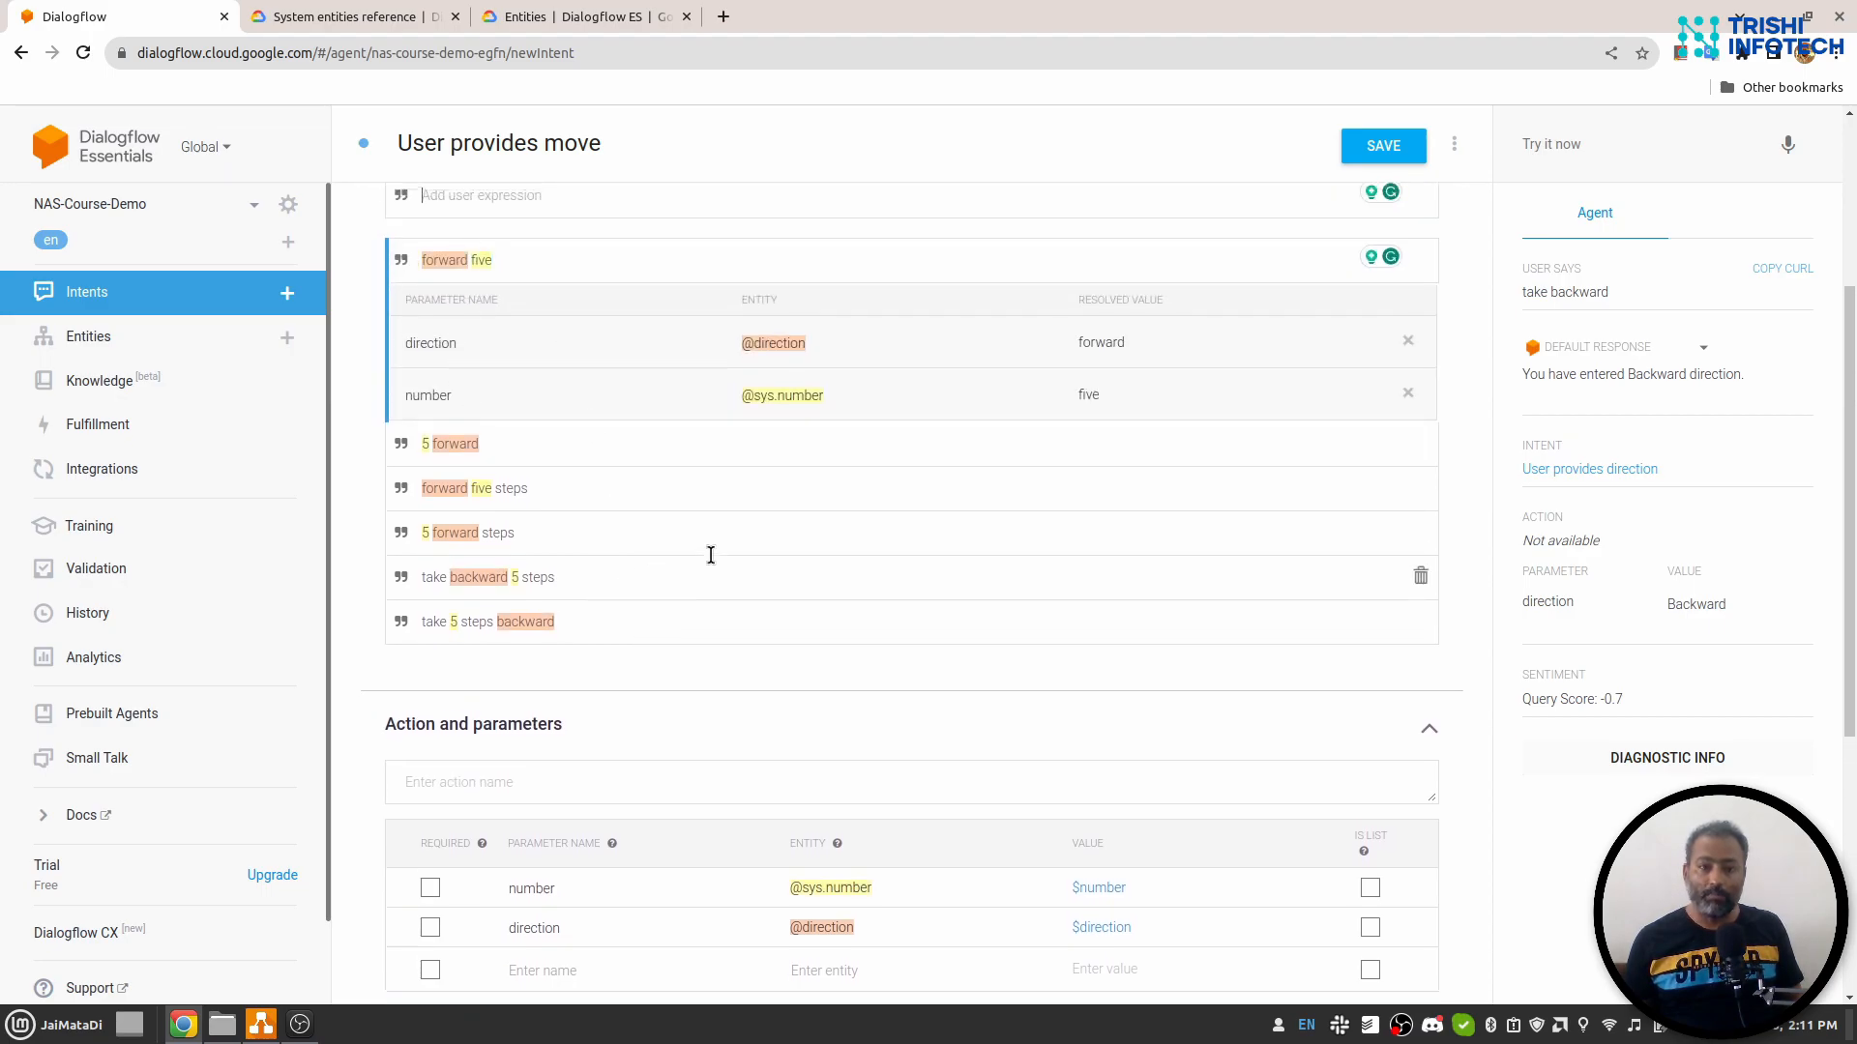
{"action": "scroll", "coordinate": [709, 548], "scroll_direction": "up", "scroll_amount": 1}
{"action": "double_click", "coordinate": [480, 362]}
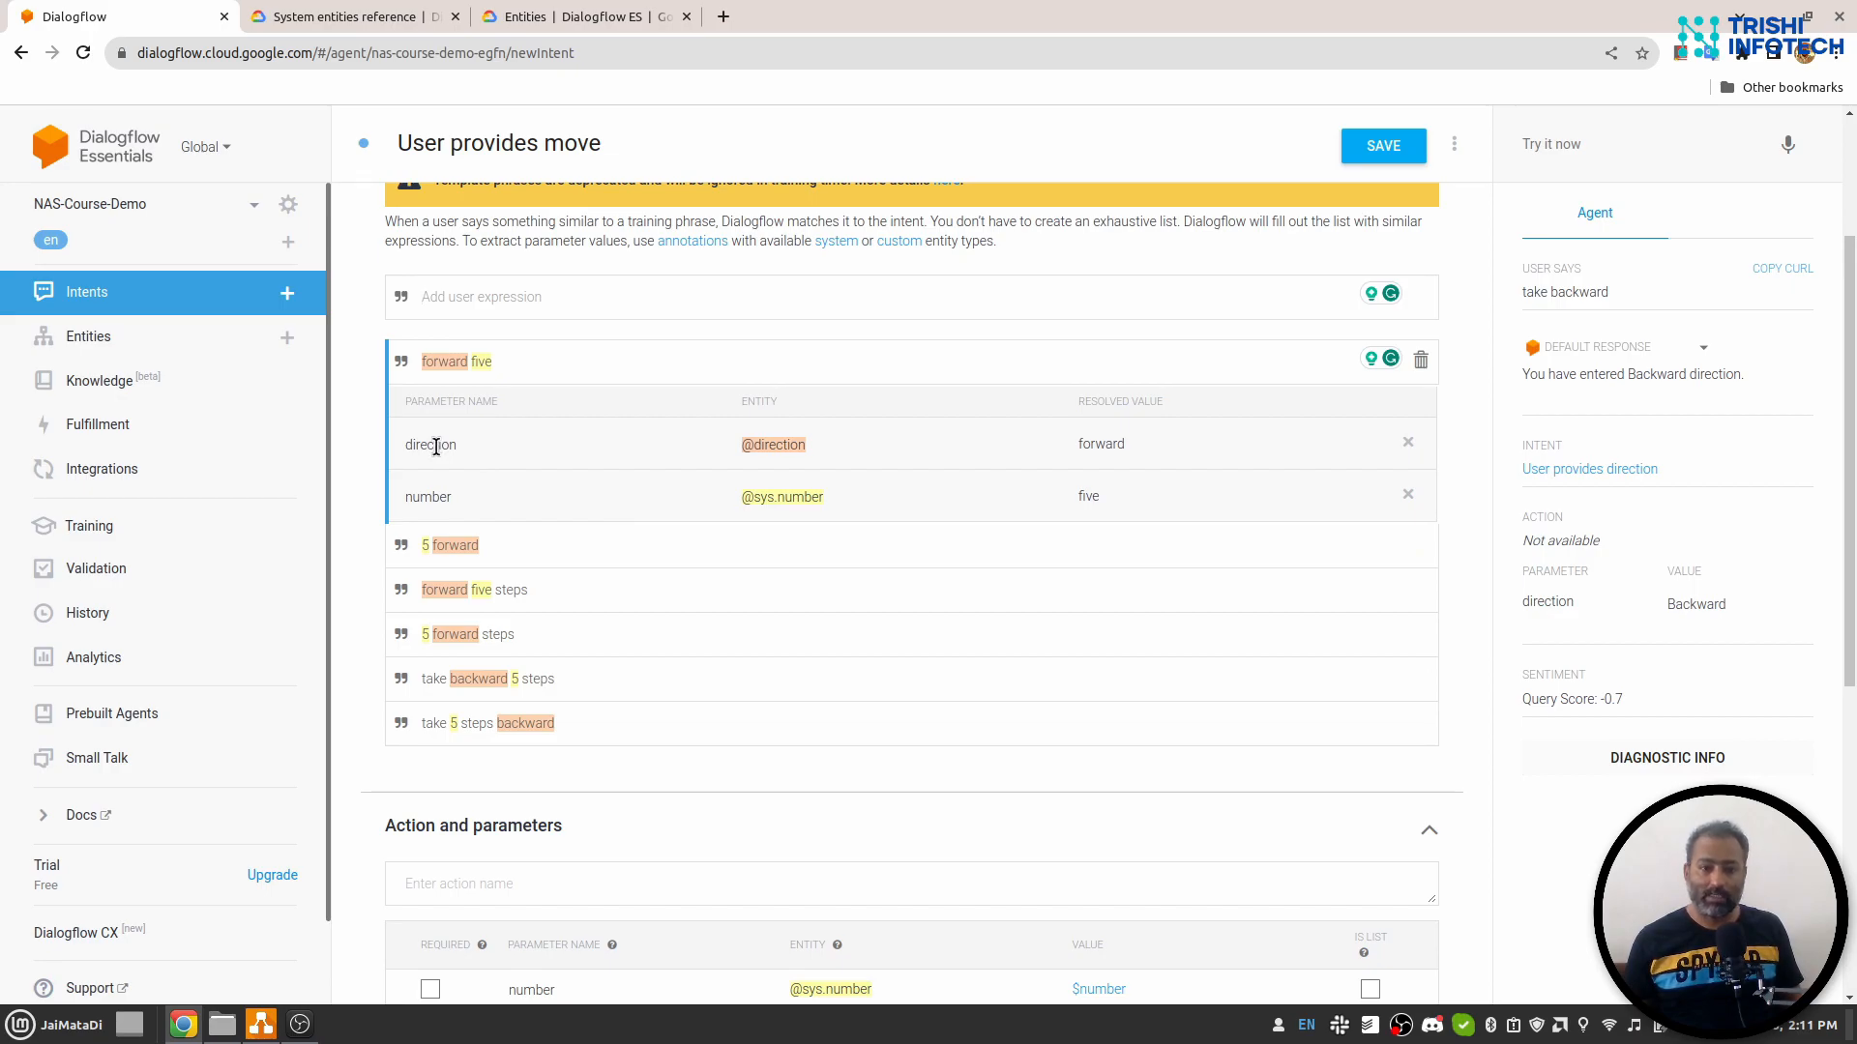
{"action": "scroll", "coordinate": [436, 446], "scroll_direction": "down", "scroll_amount": 5}
{"action": "left_click", "coordinate": [489, 759]}
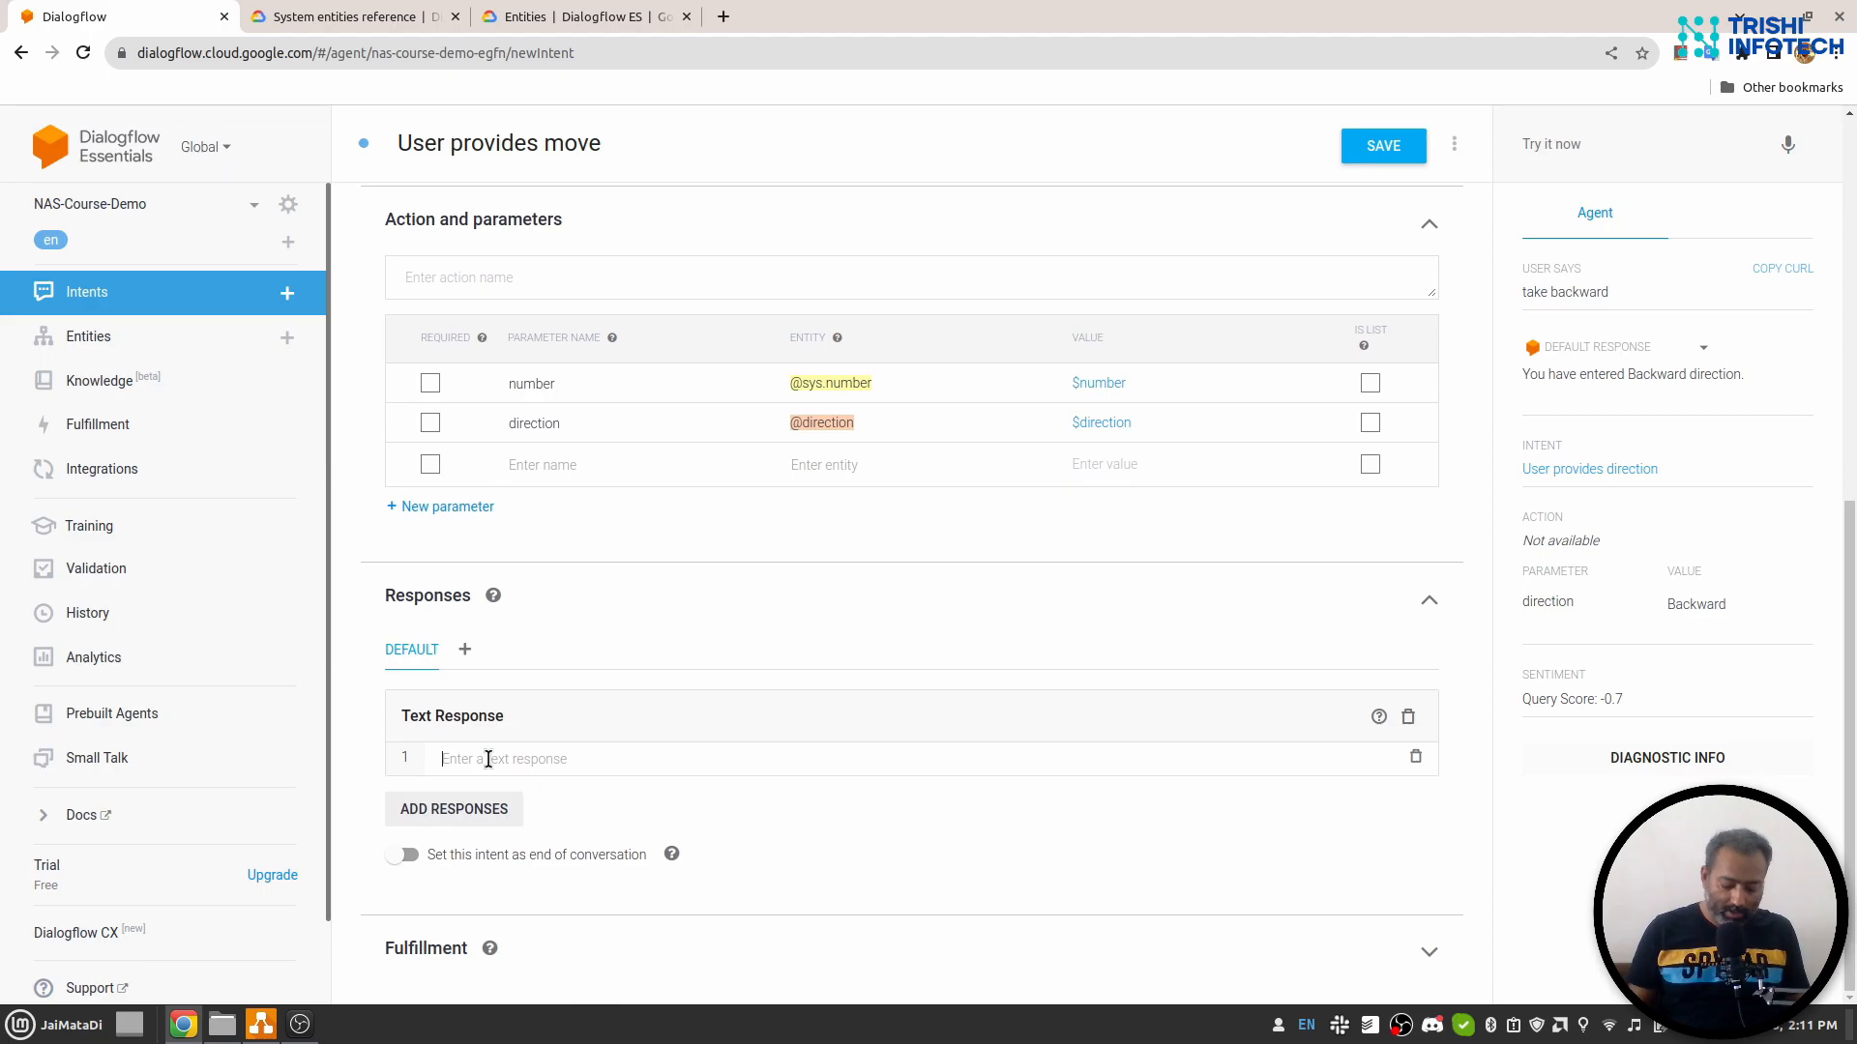
{"action": "type", "text": "You want to move"}
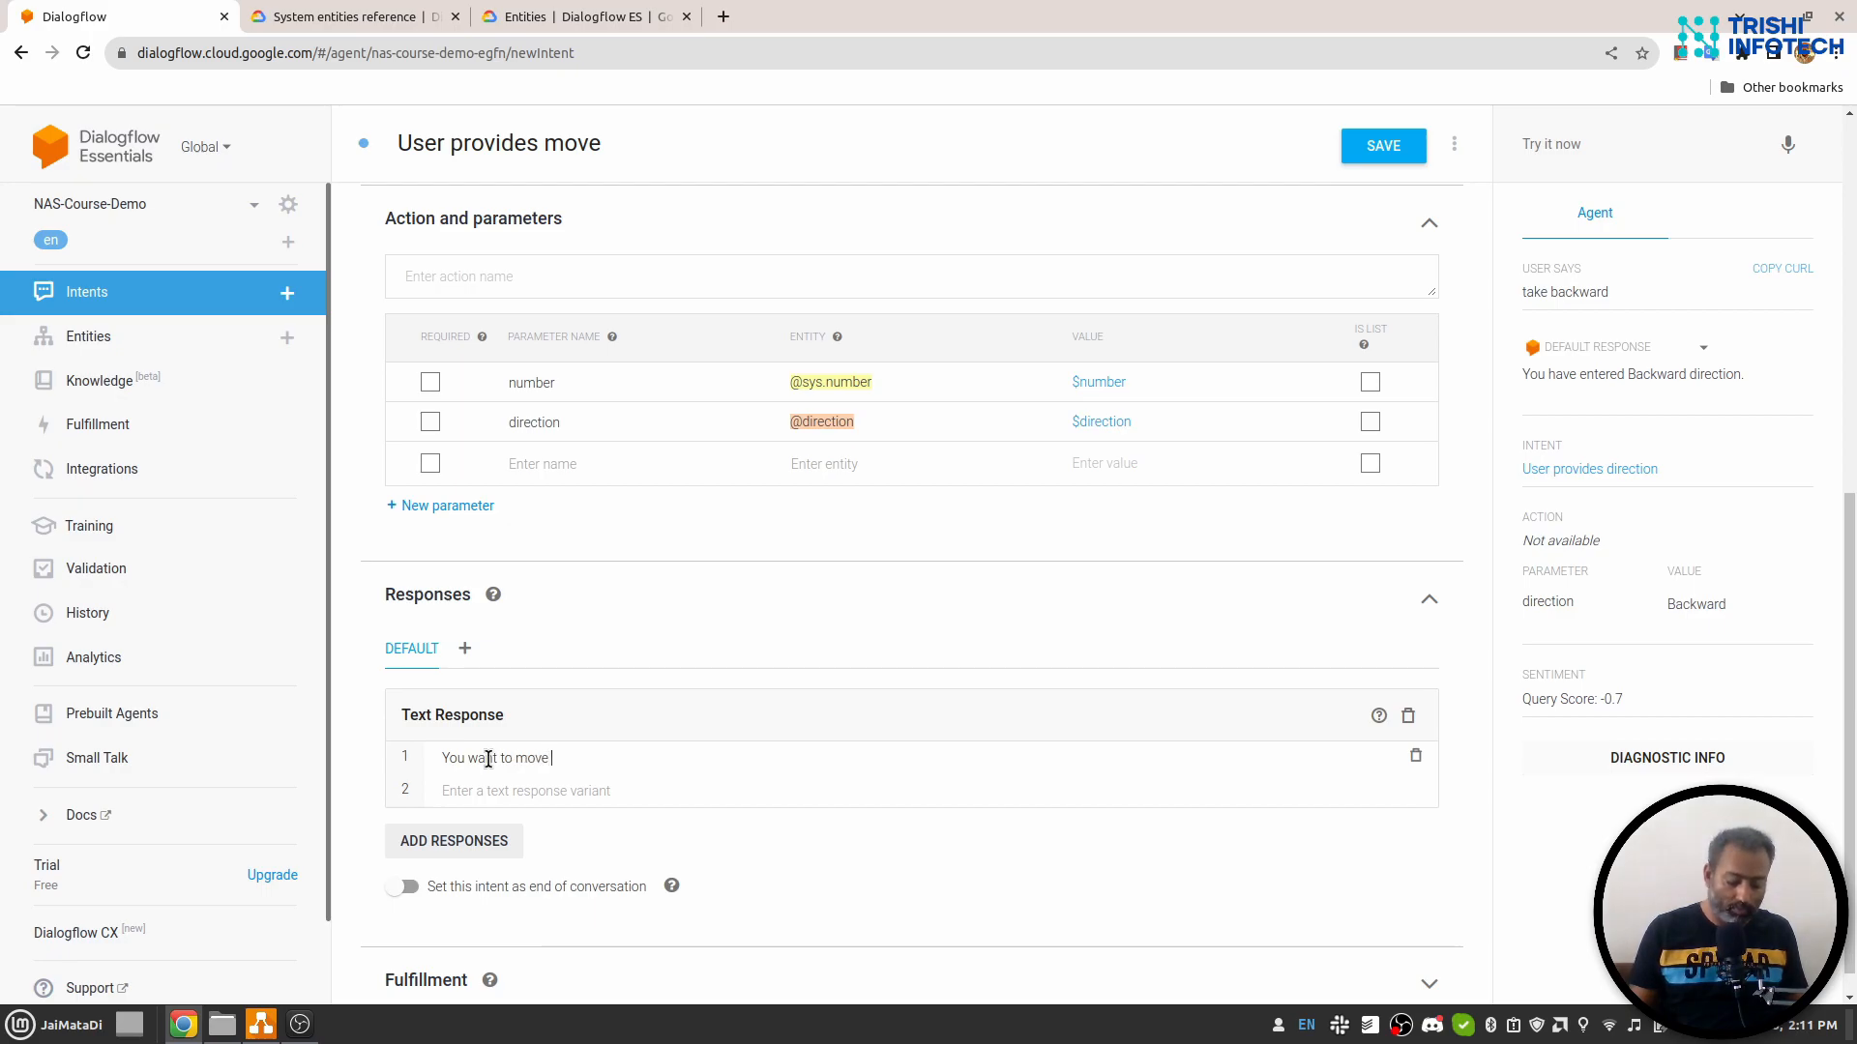
{"action": "type", "text": "$"}
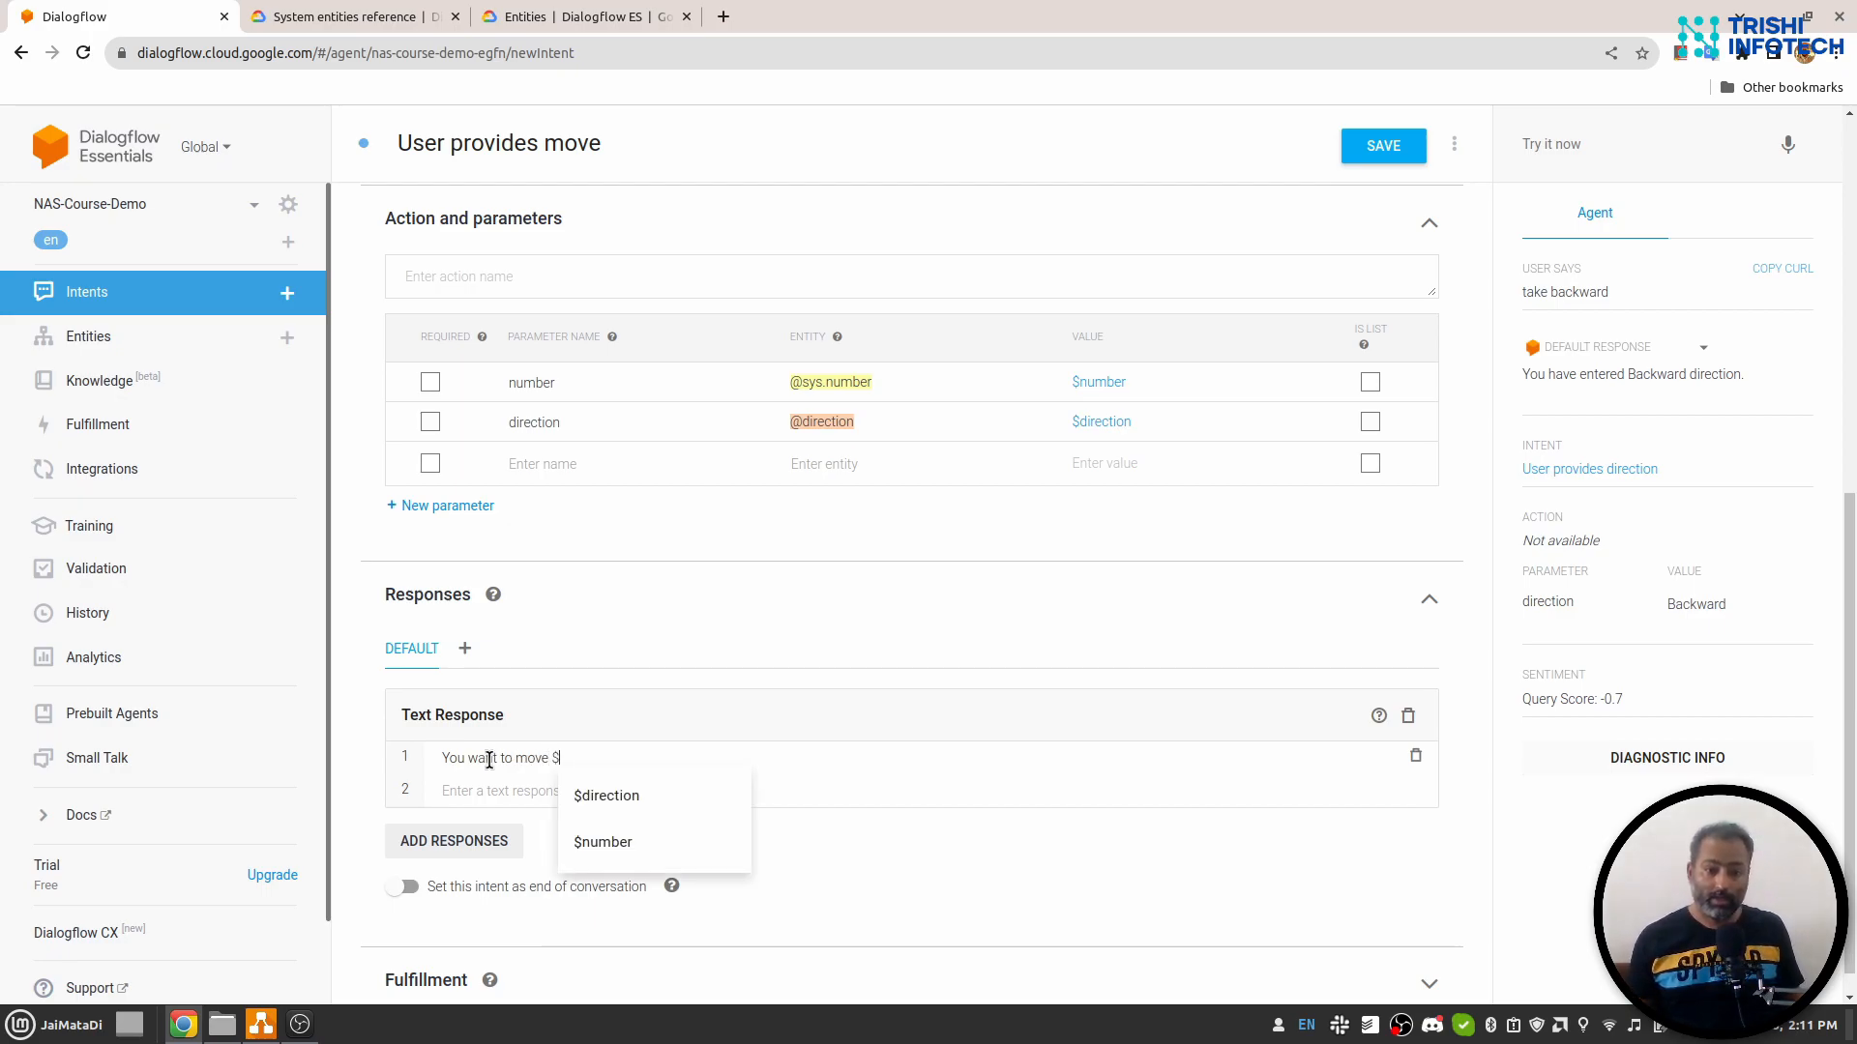
{"action": "left_click", "coordinate": [607, 838]}
{"action": "type", "text": "steps in $"}
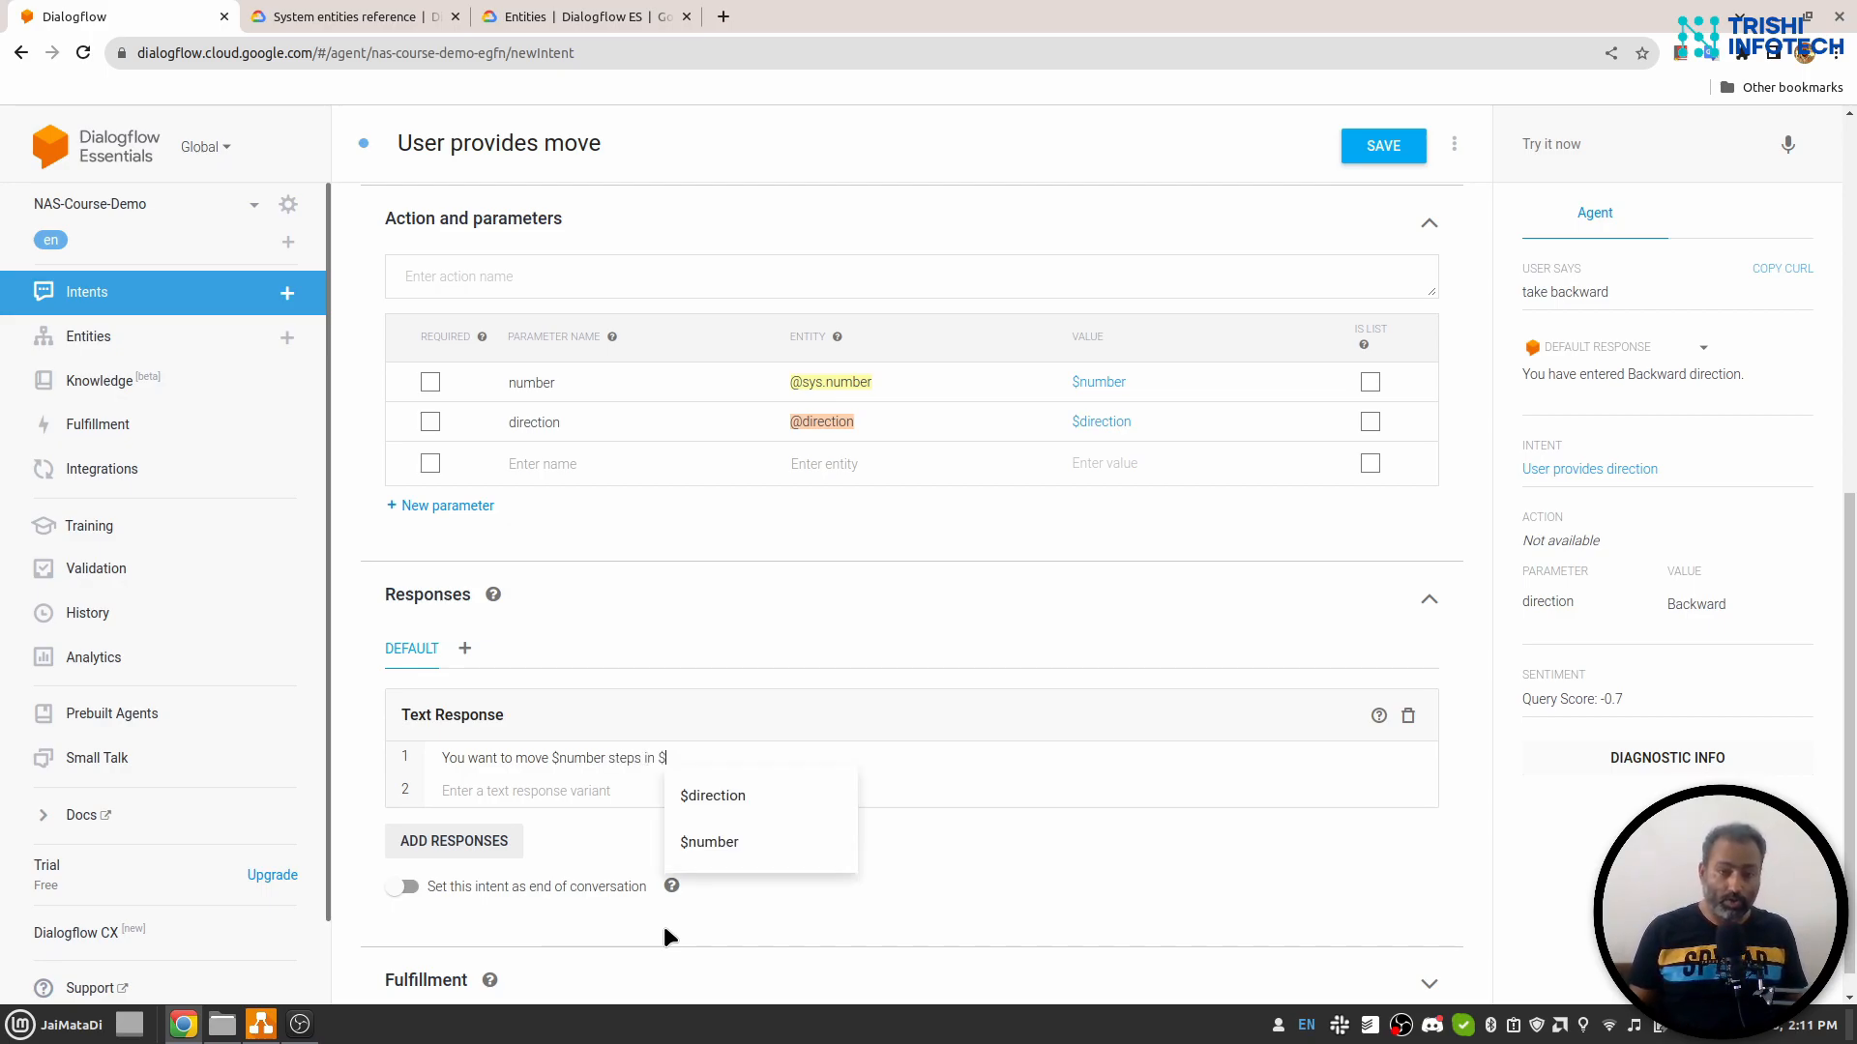
{"action": "left_click", "coordinate": [712, 795]}
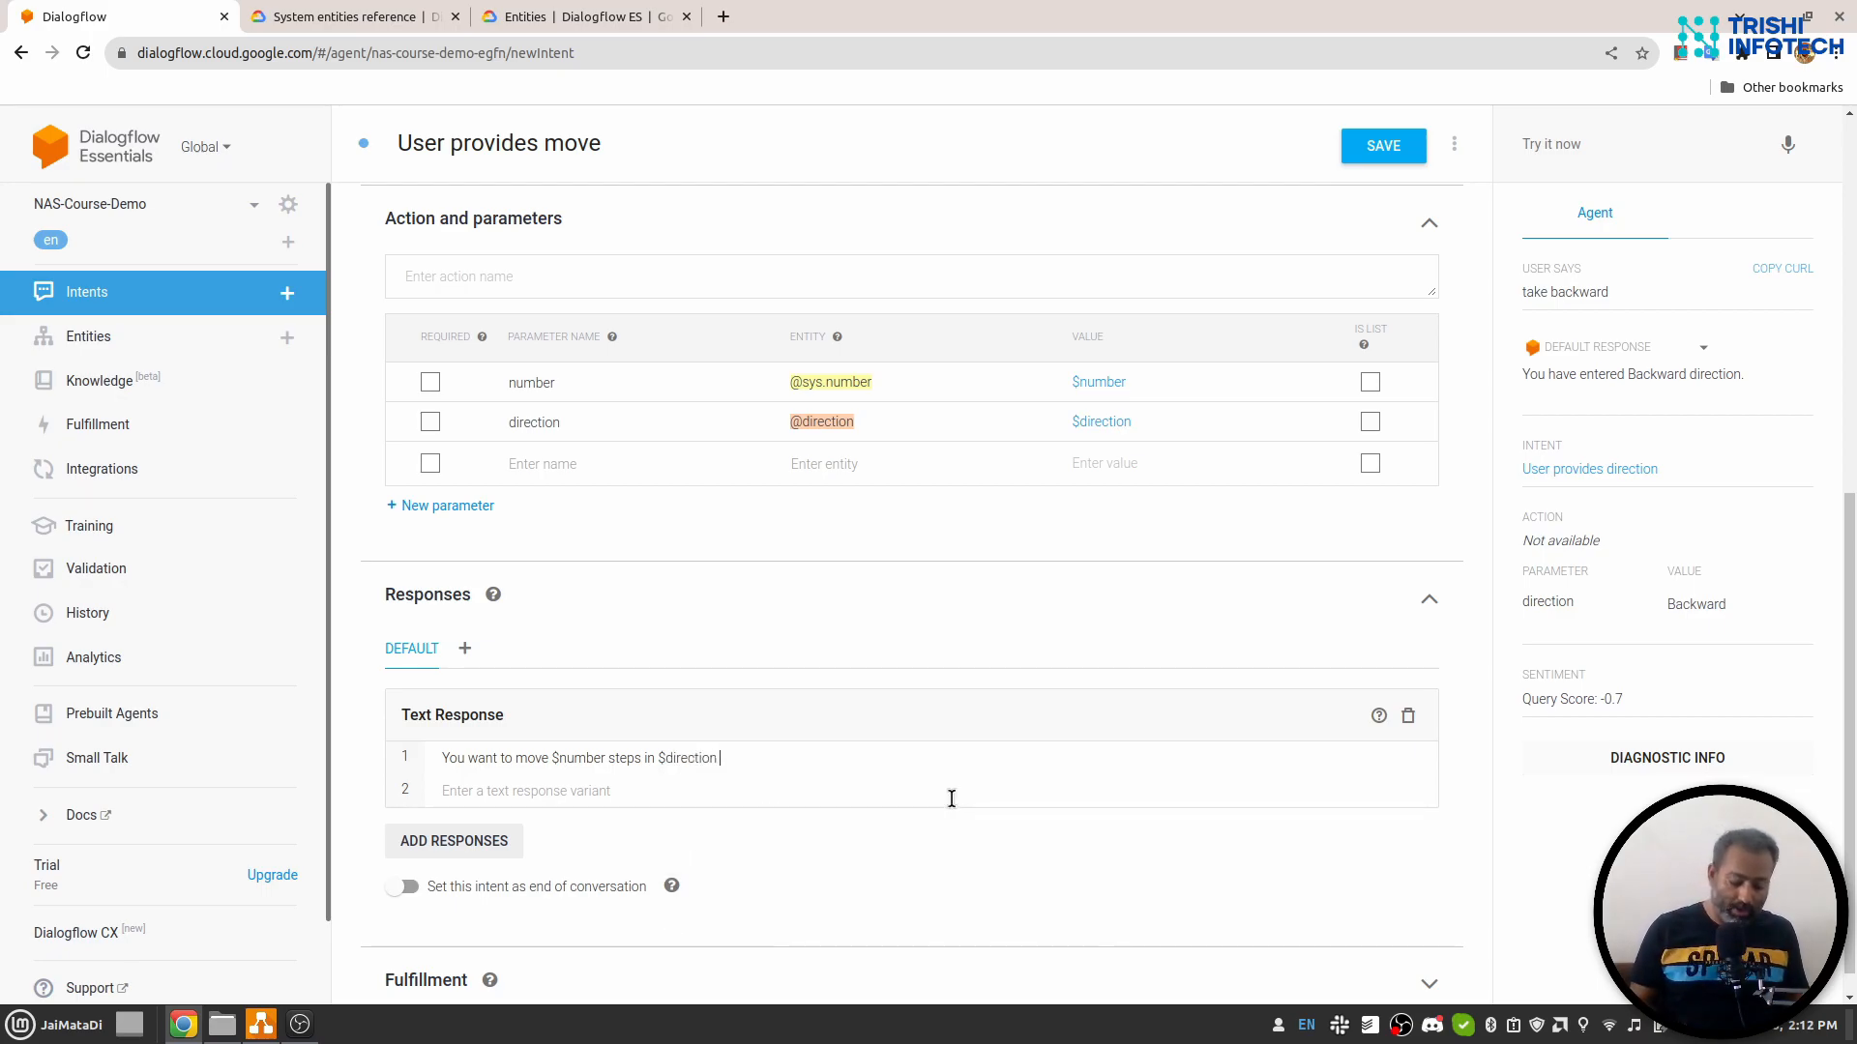
{"action": "type", "text": "direction."}
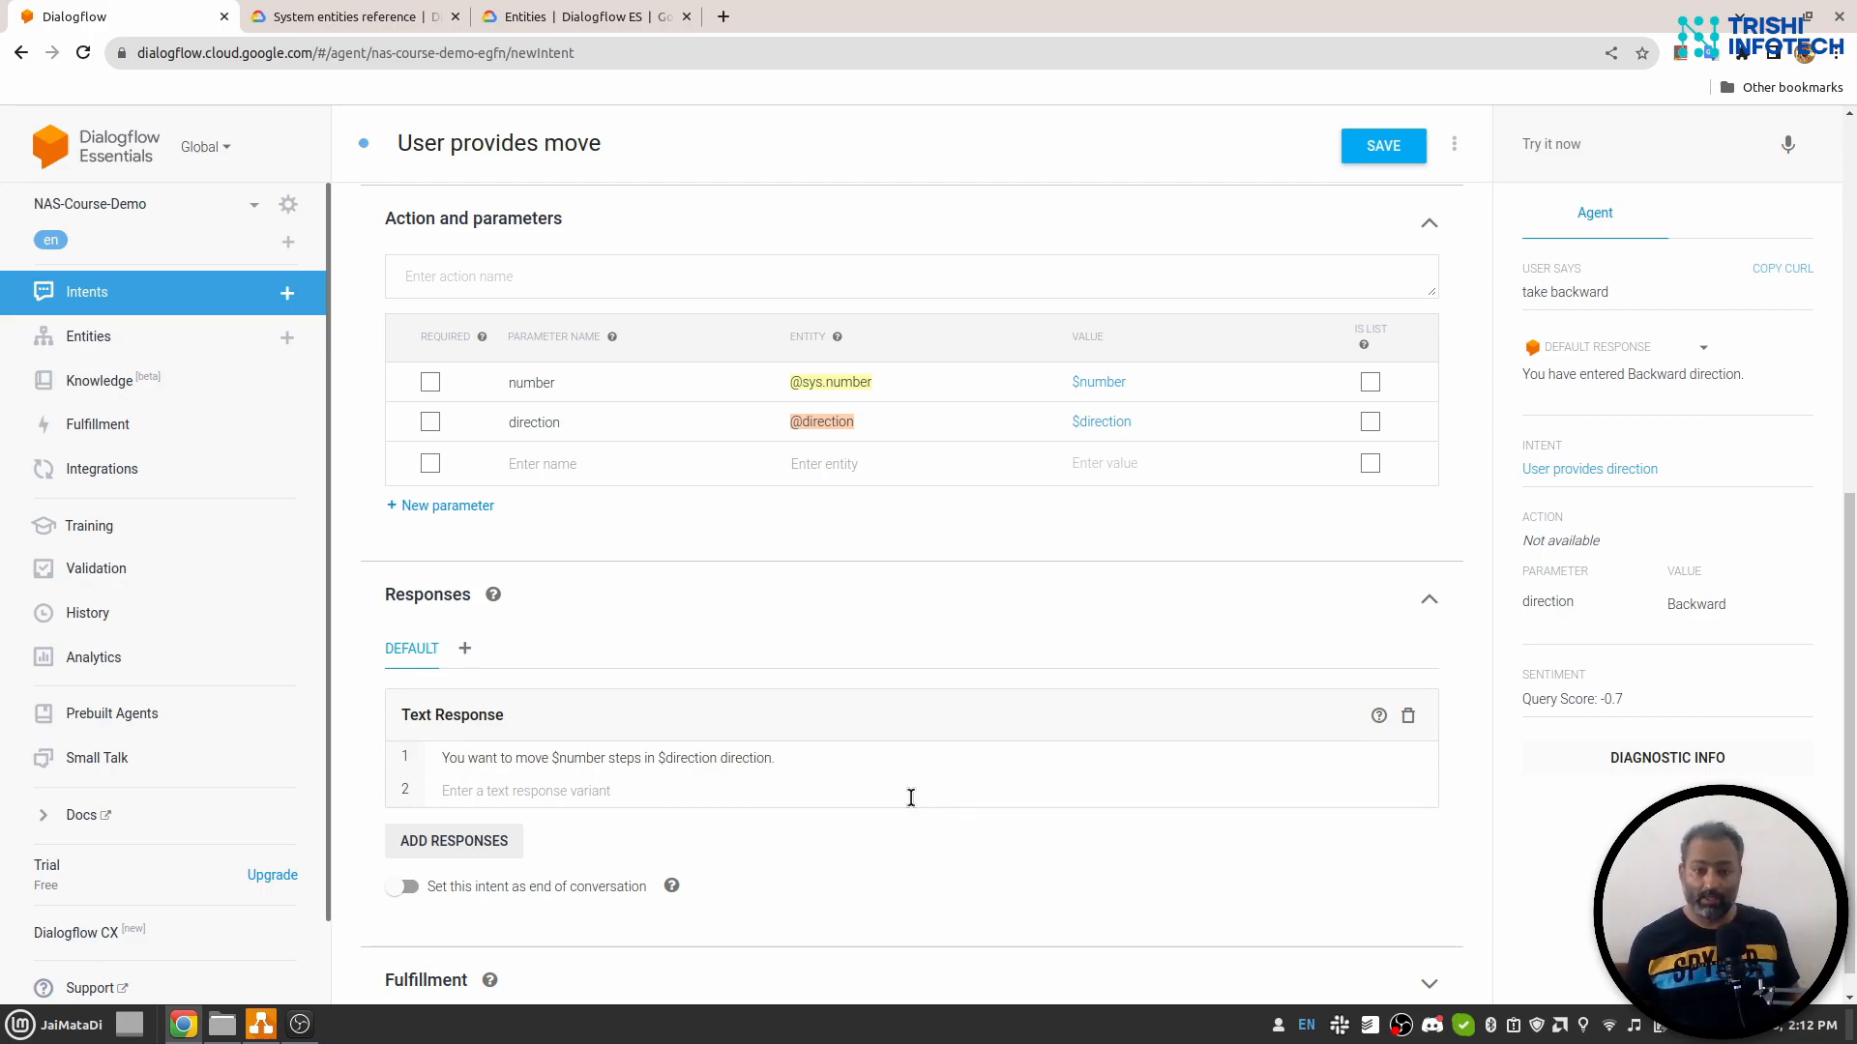
{"action": "left_click", "coordinate": [1380, 155]}
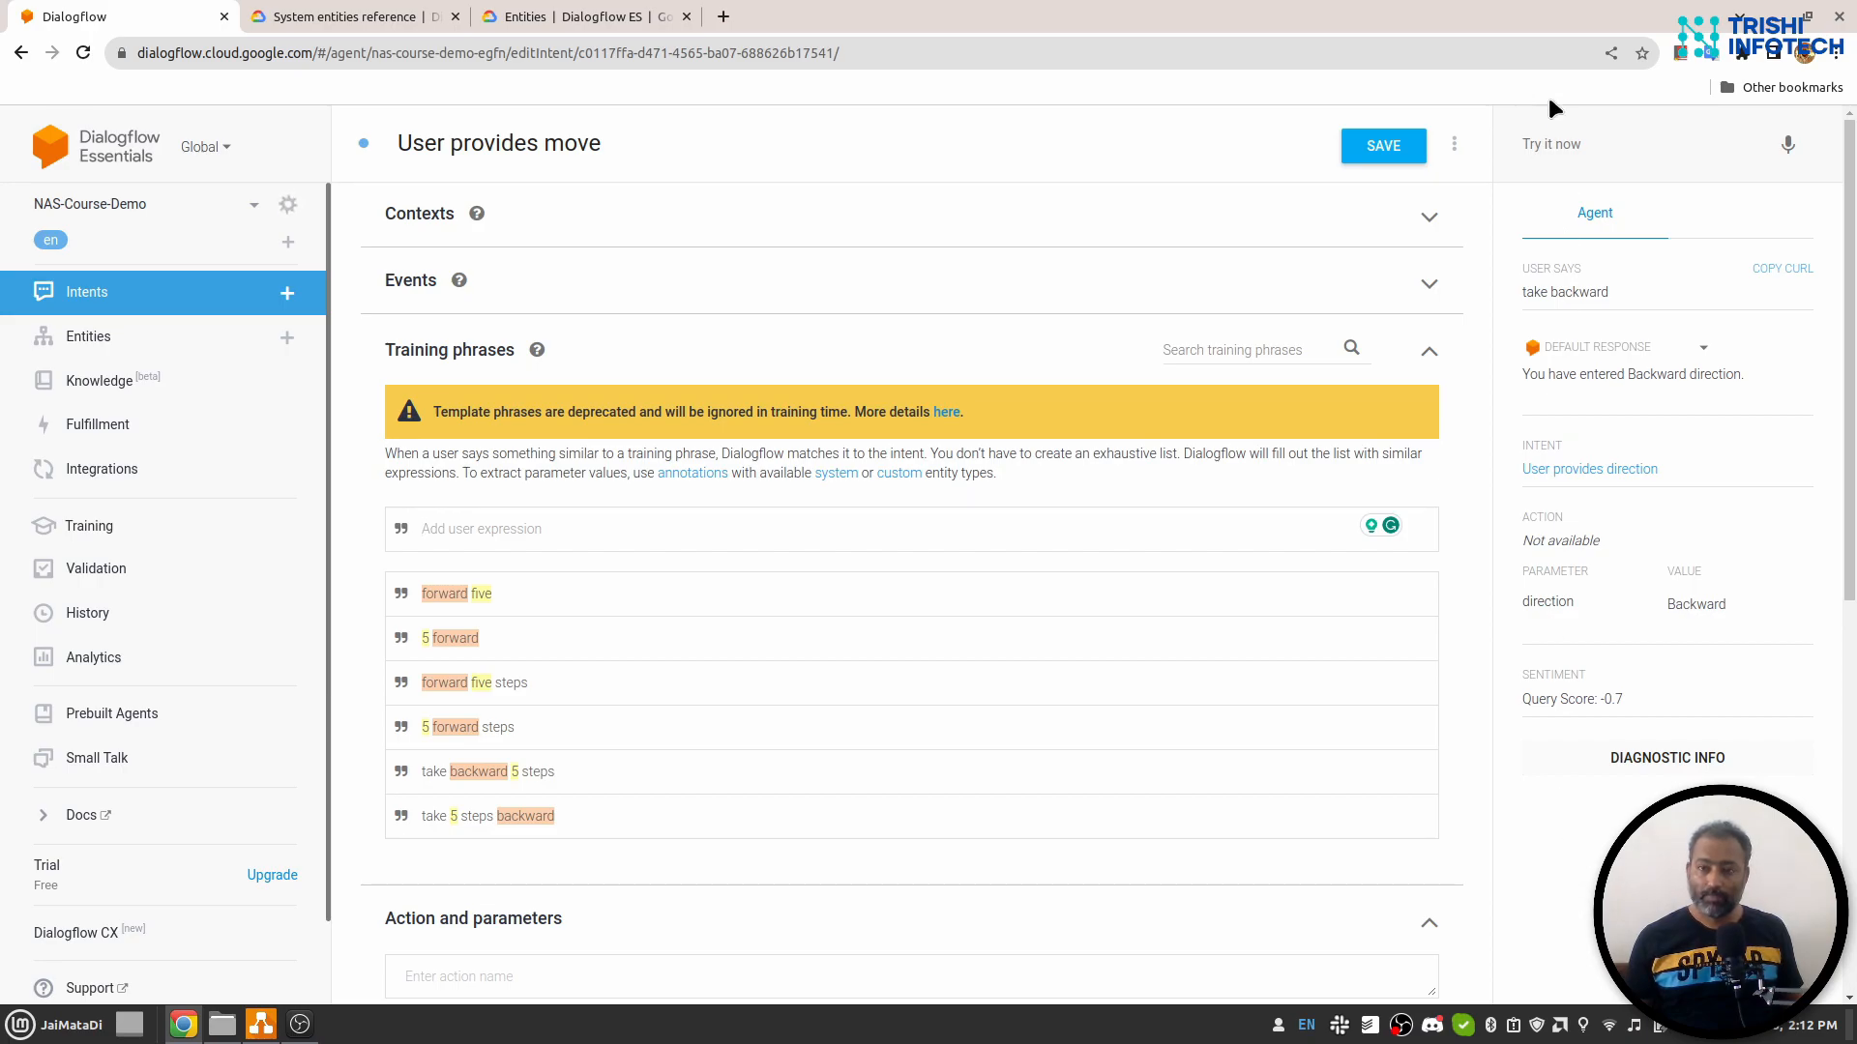
Test the agent with the query "take 5 forward steps".
{"action": "left_click", "coordinate": [1546, 135]}
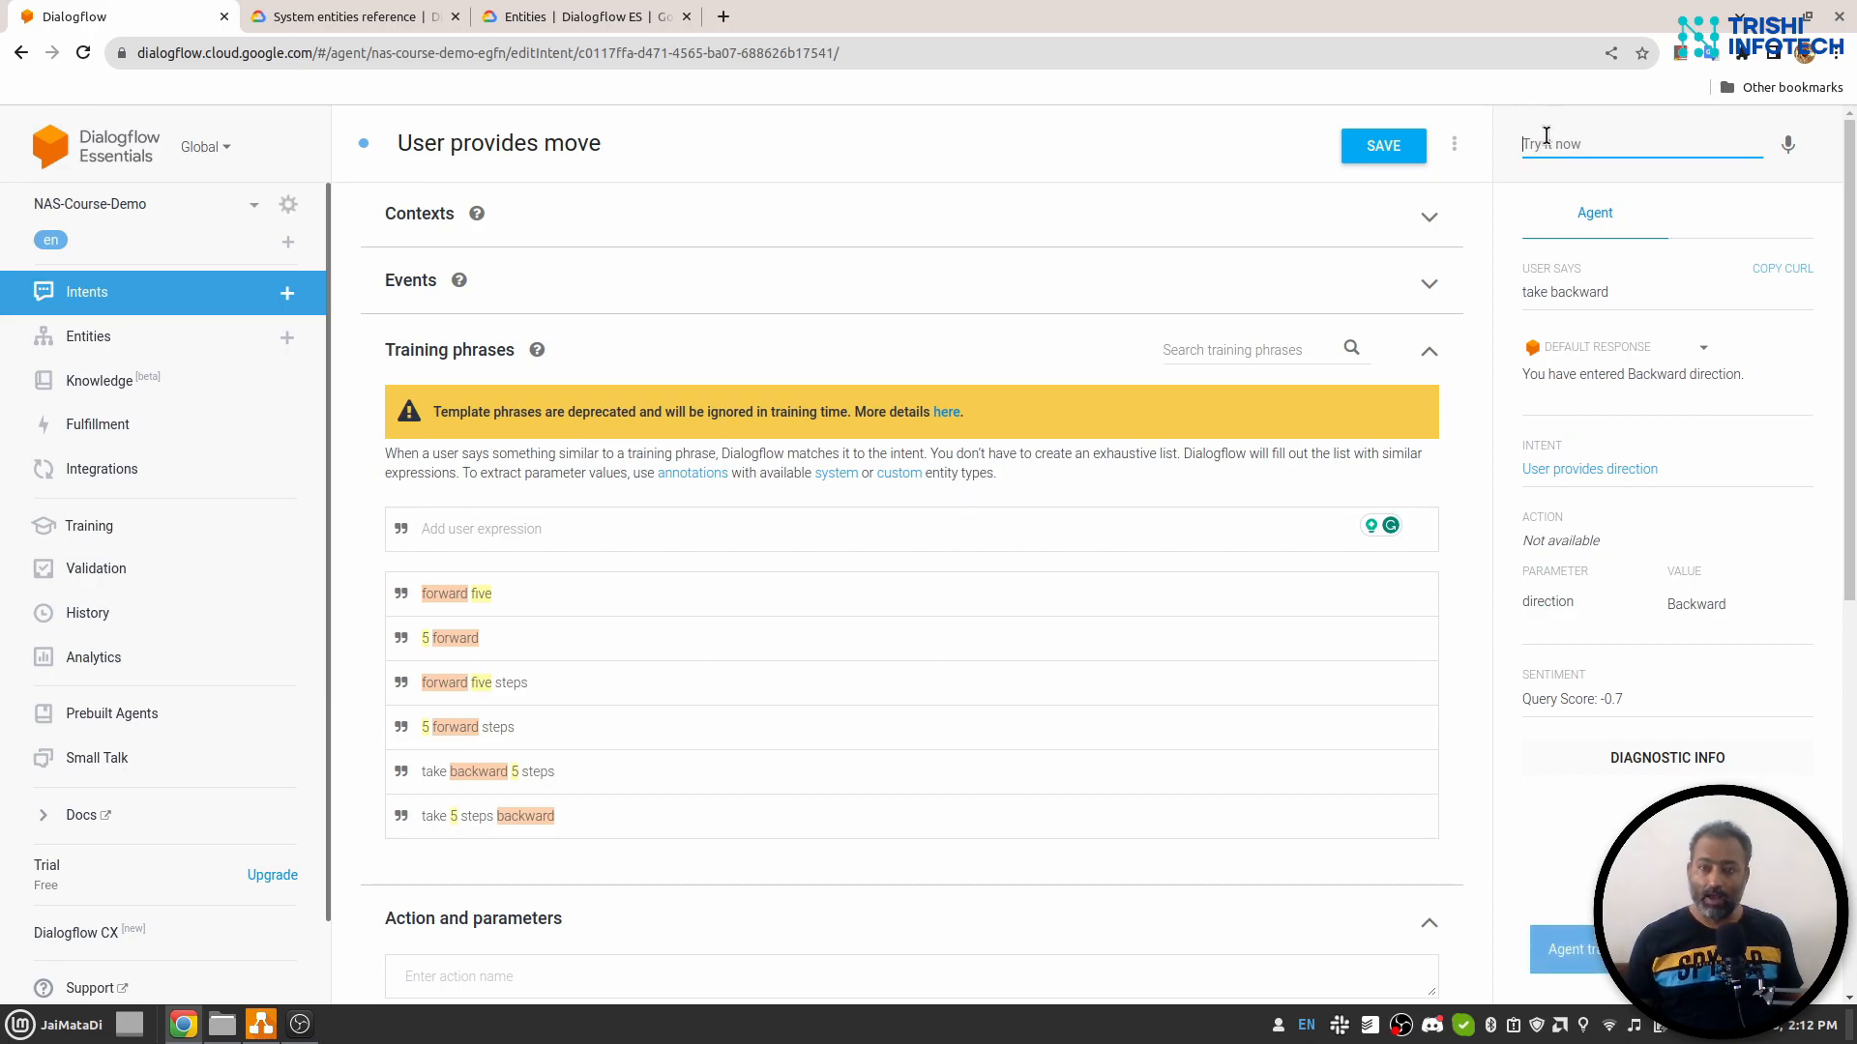
{"action": "type", "text": "ta"}
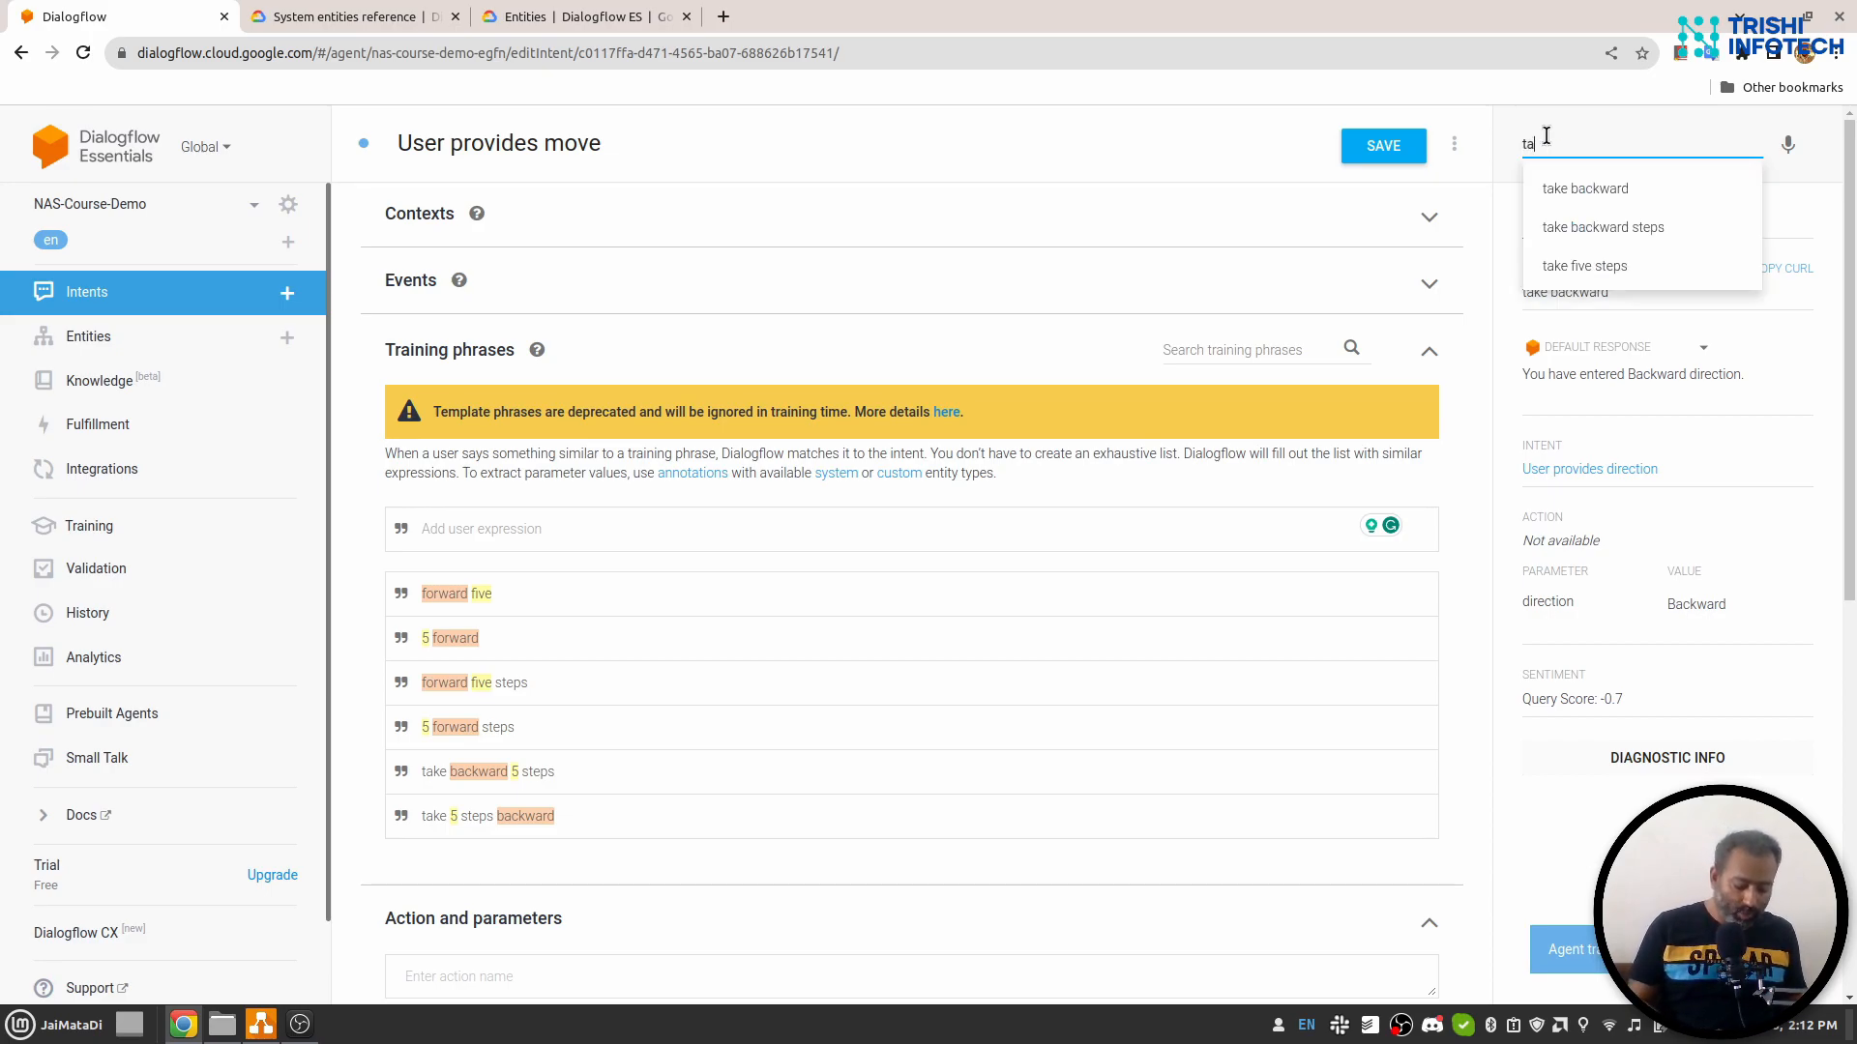
{"action": "type", "text": "ke 5 "}
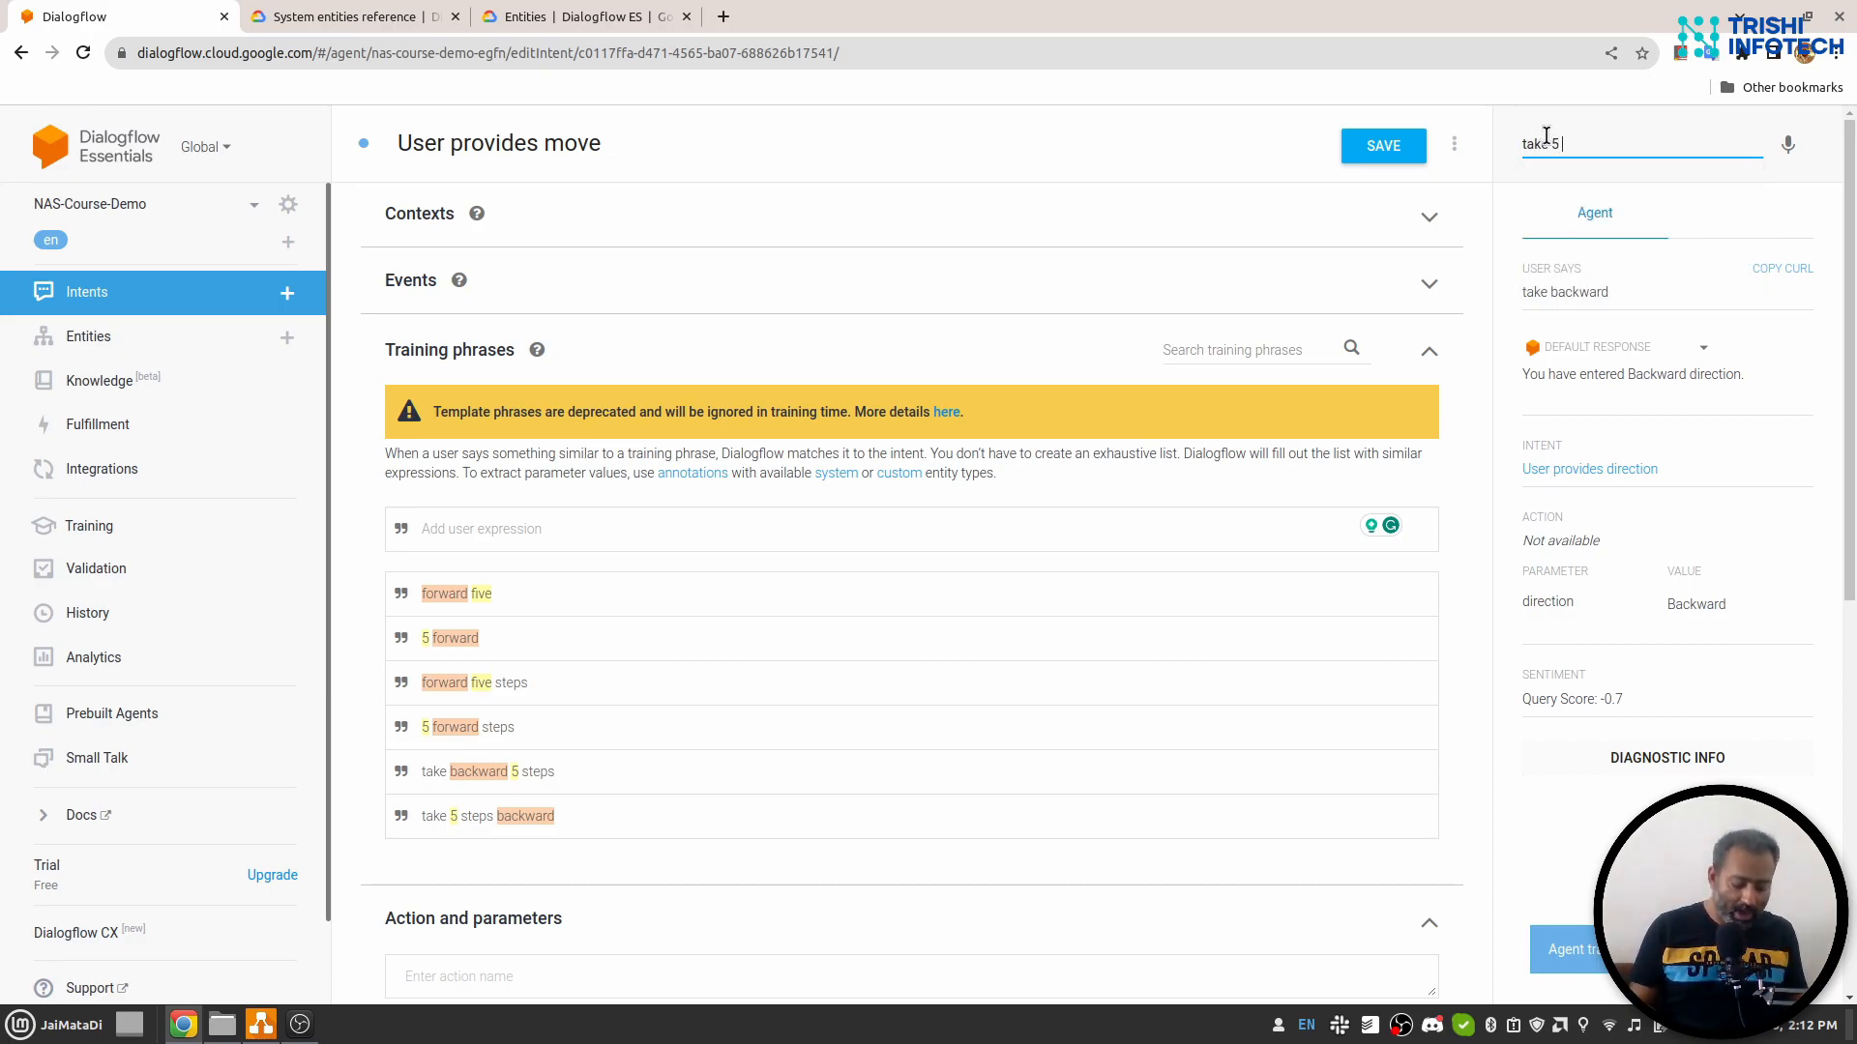
{"action": "type", "text": "forward steps"}
{"action": "key", "text": "Return"}
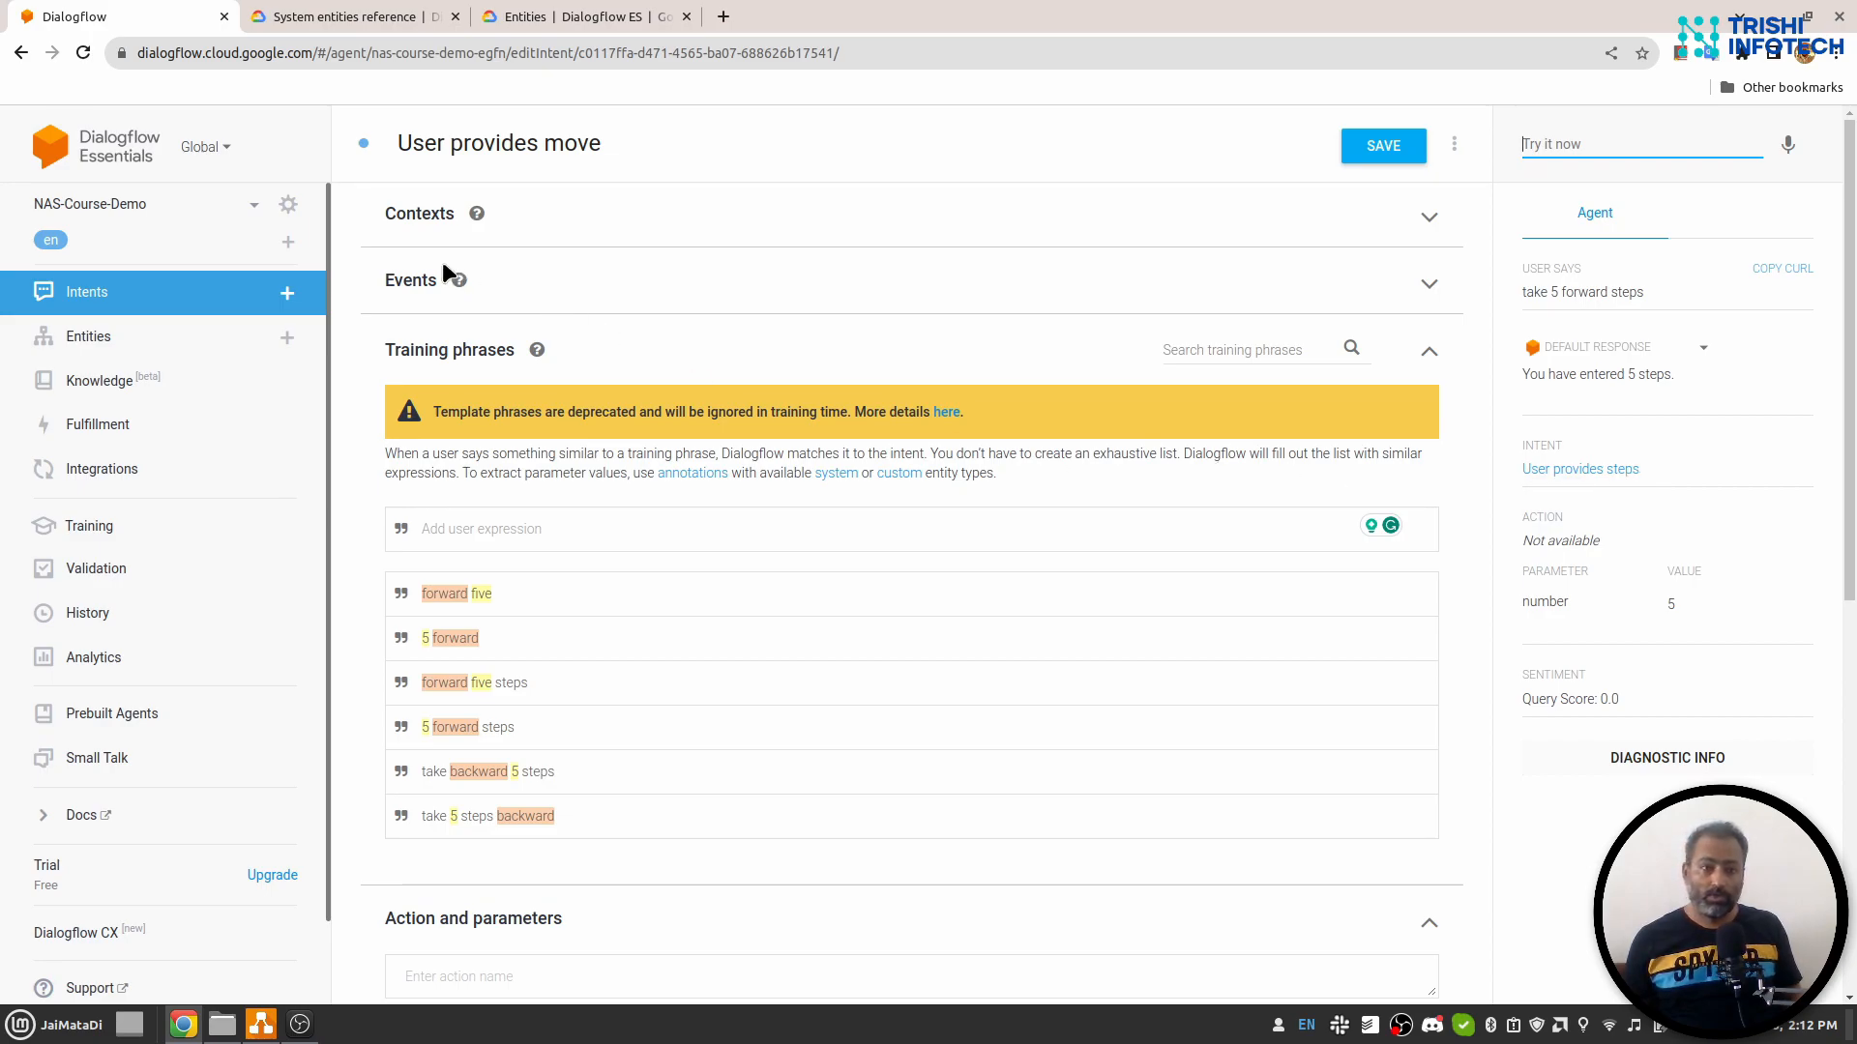
Save the "User provides move" intent and delete the "User provides direction" and "User provides steps" intents.
{"action": "left_click", "coordinate": [1374, 164]}
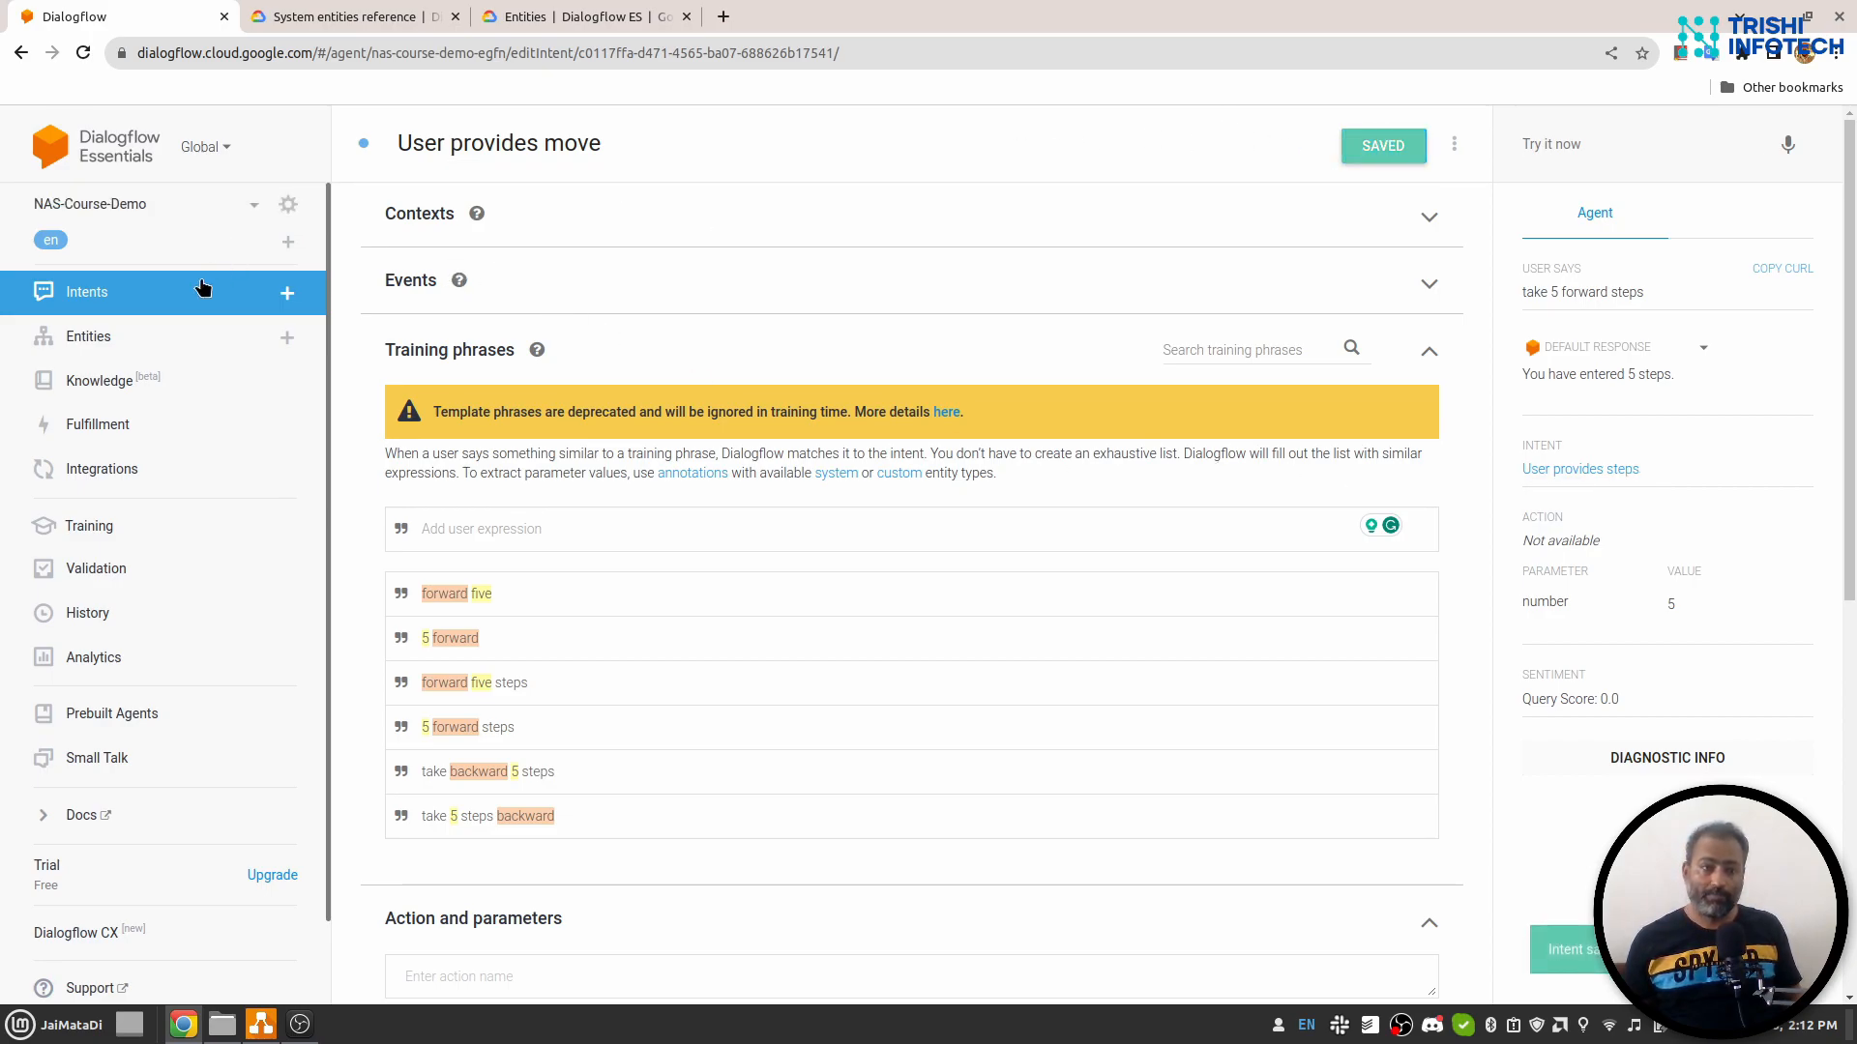
{"action": "left_click", "coordinate": [167, 304]}
{"action": "mouse_move", "coordinate": [370, 437]}
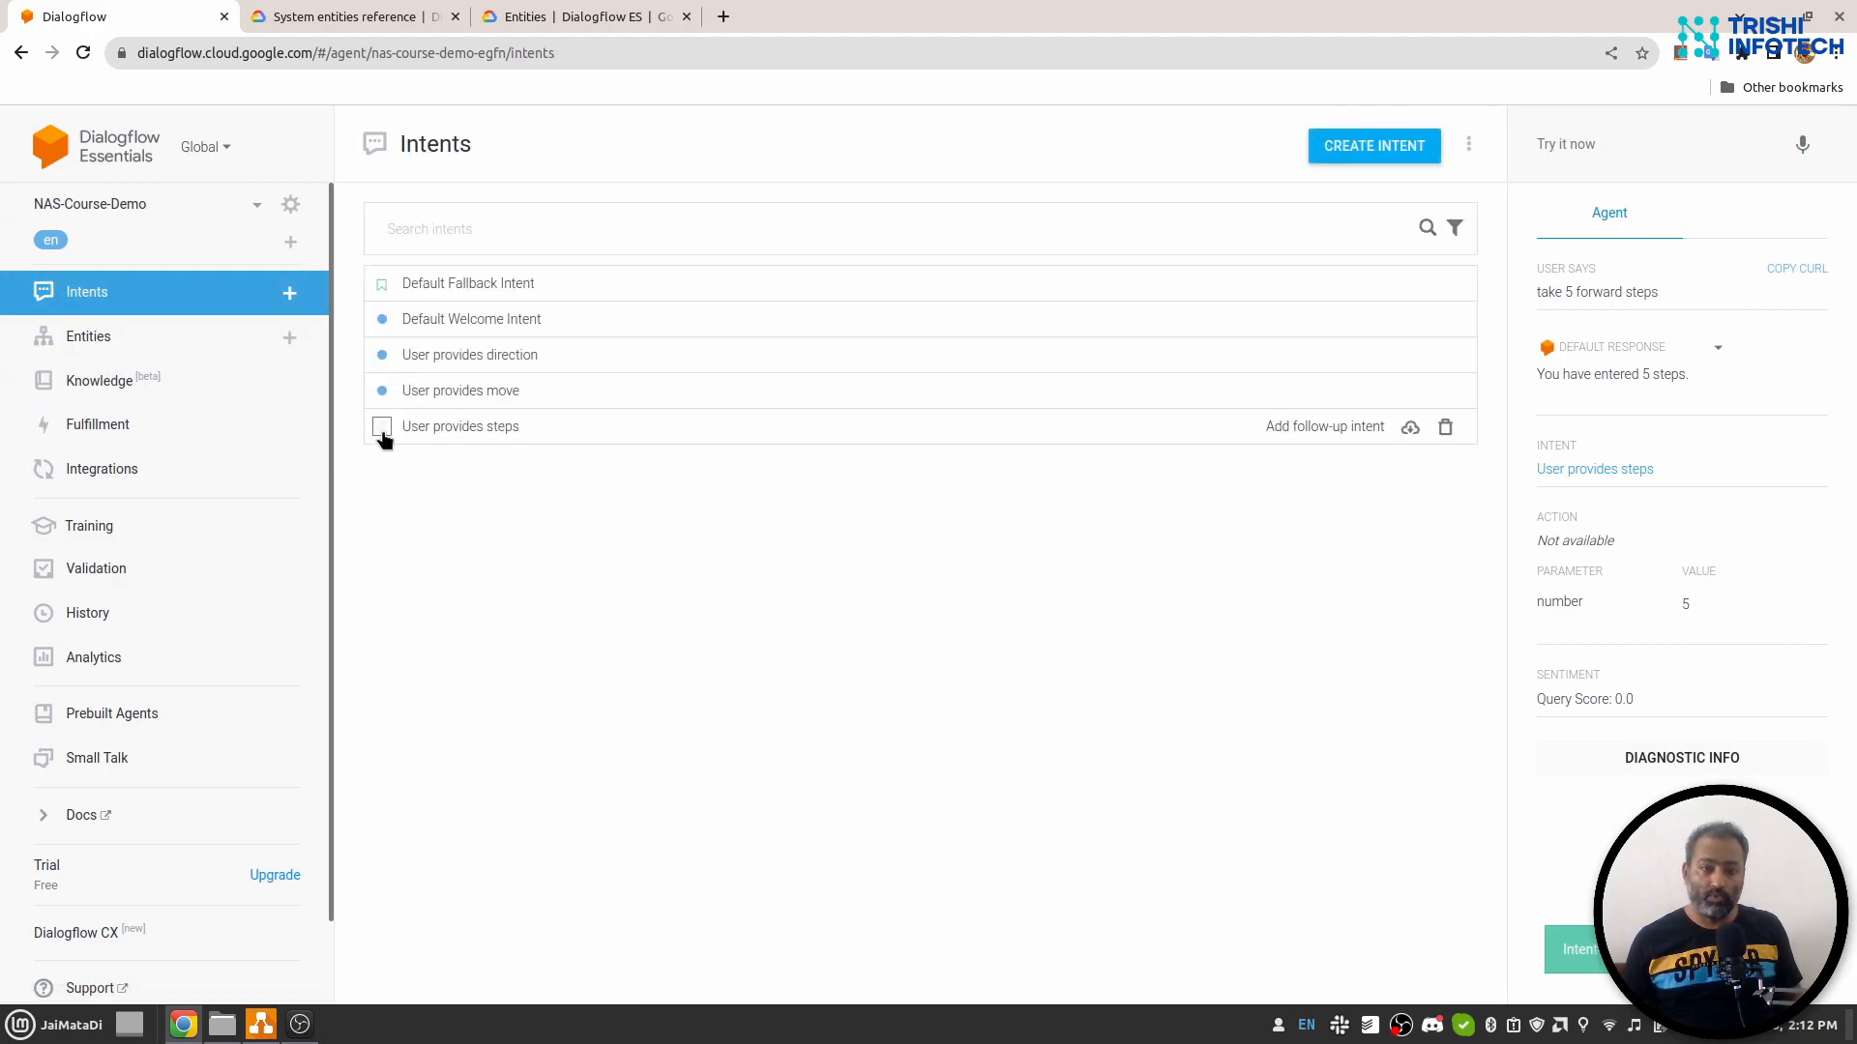
{"action": "left_click", "coordinate": [382, 426]}
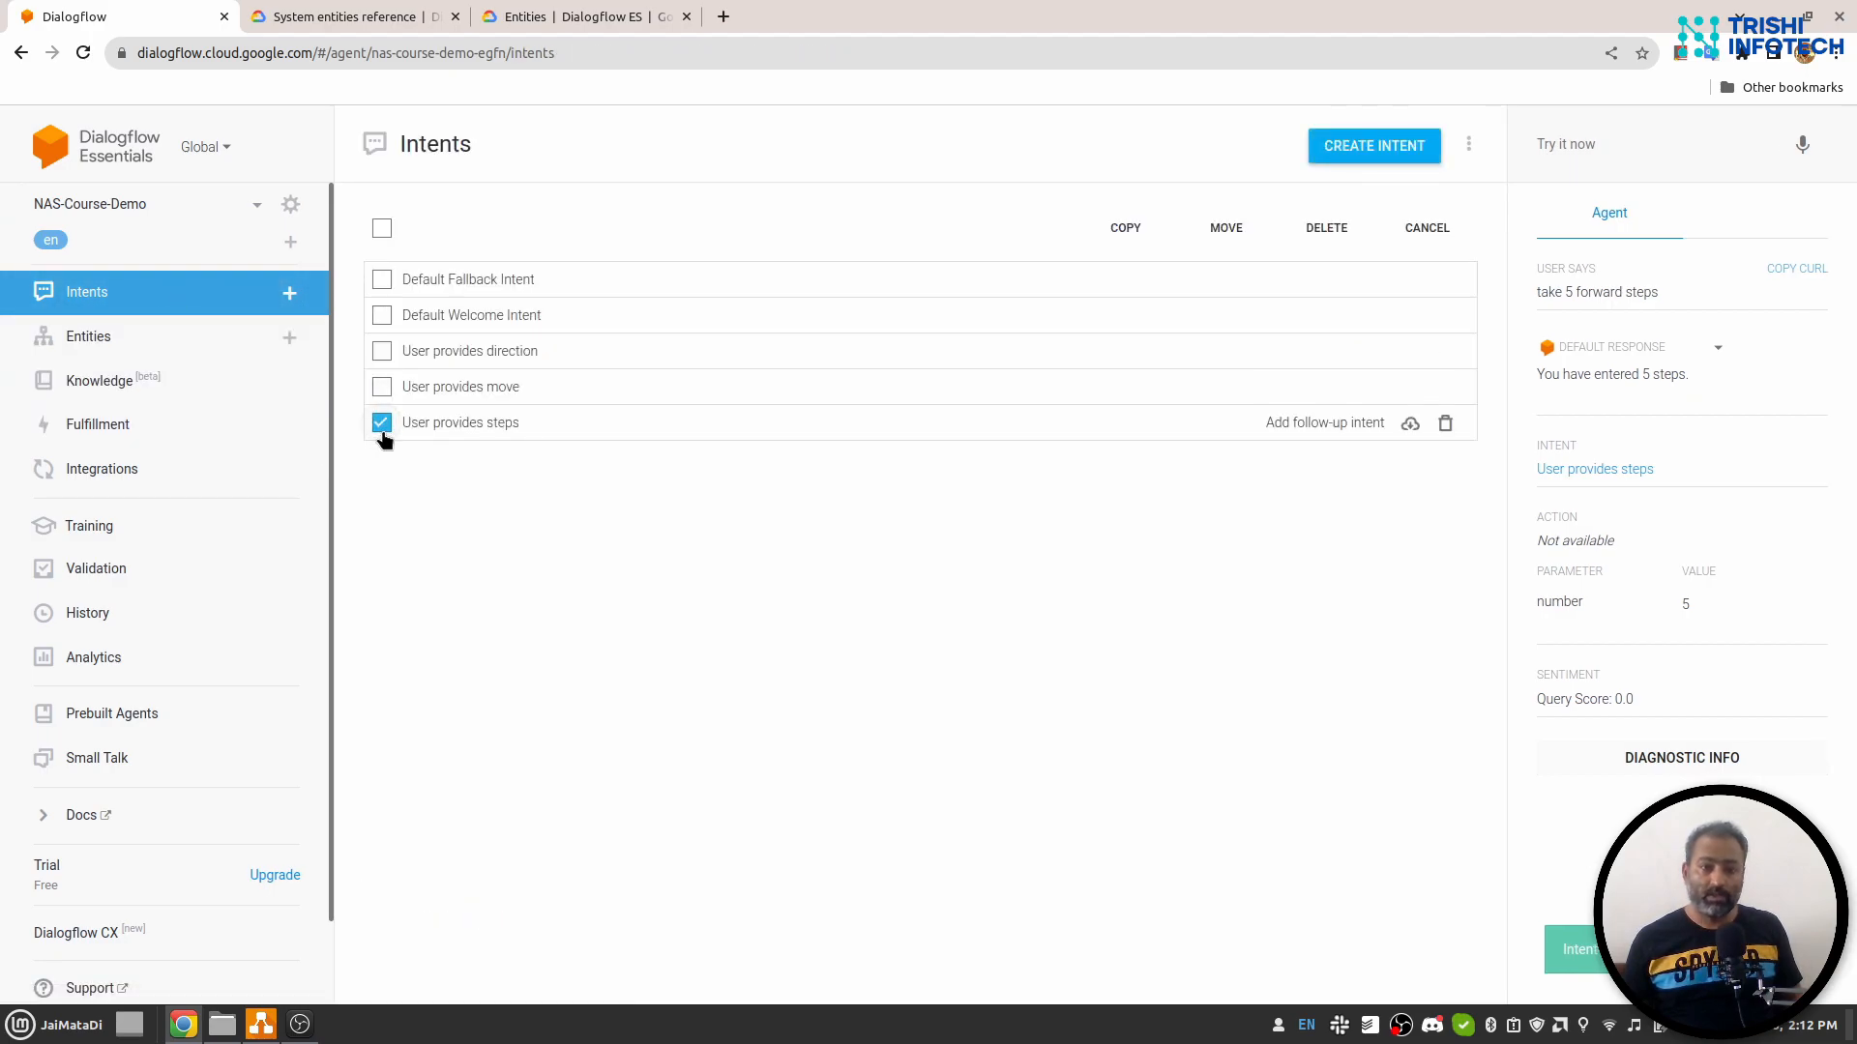
{"action": "left_click", "coordinate": [381, 354]}
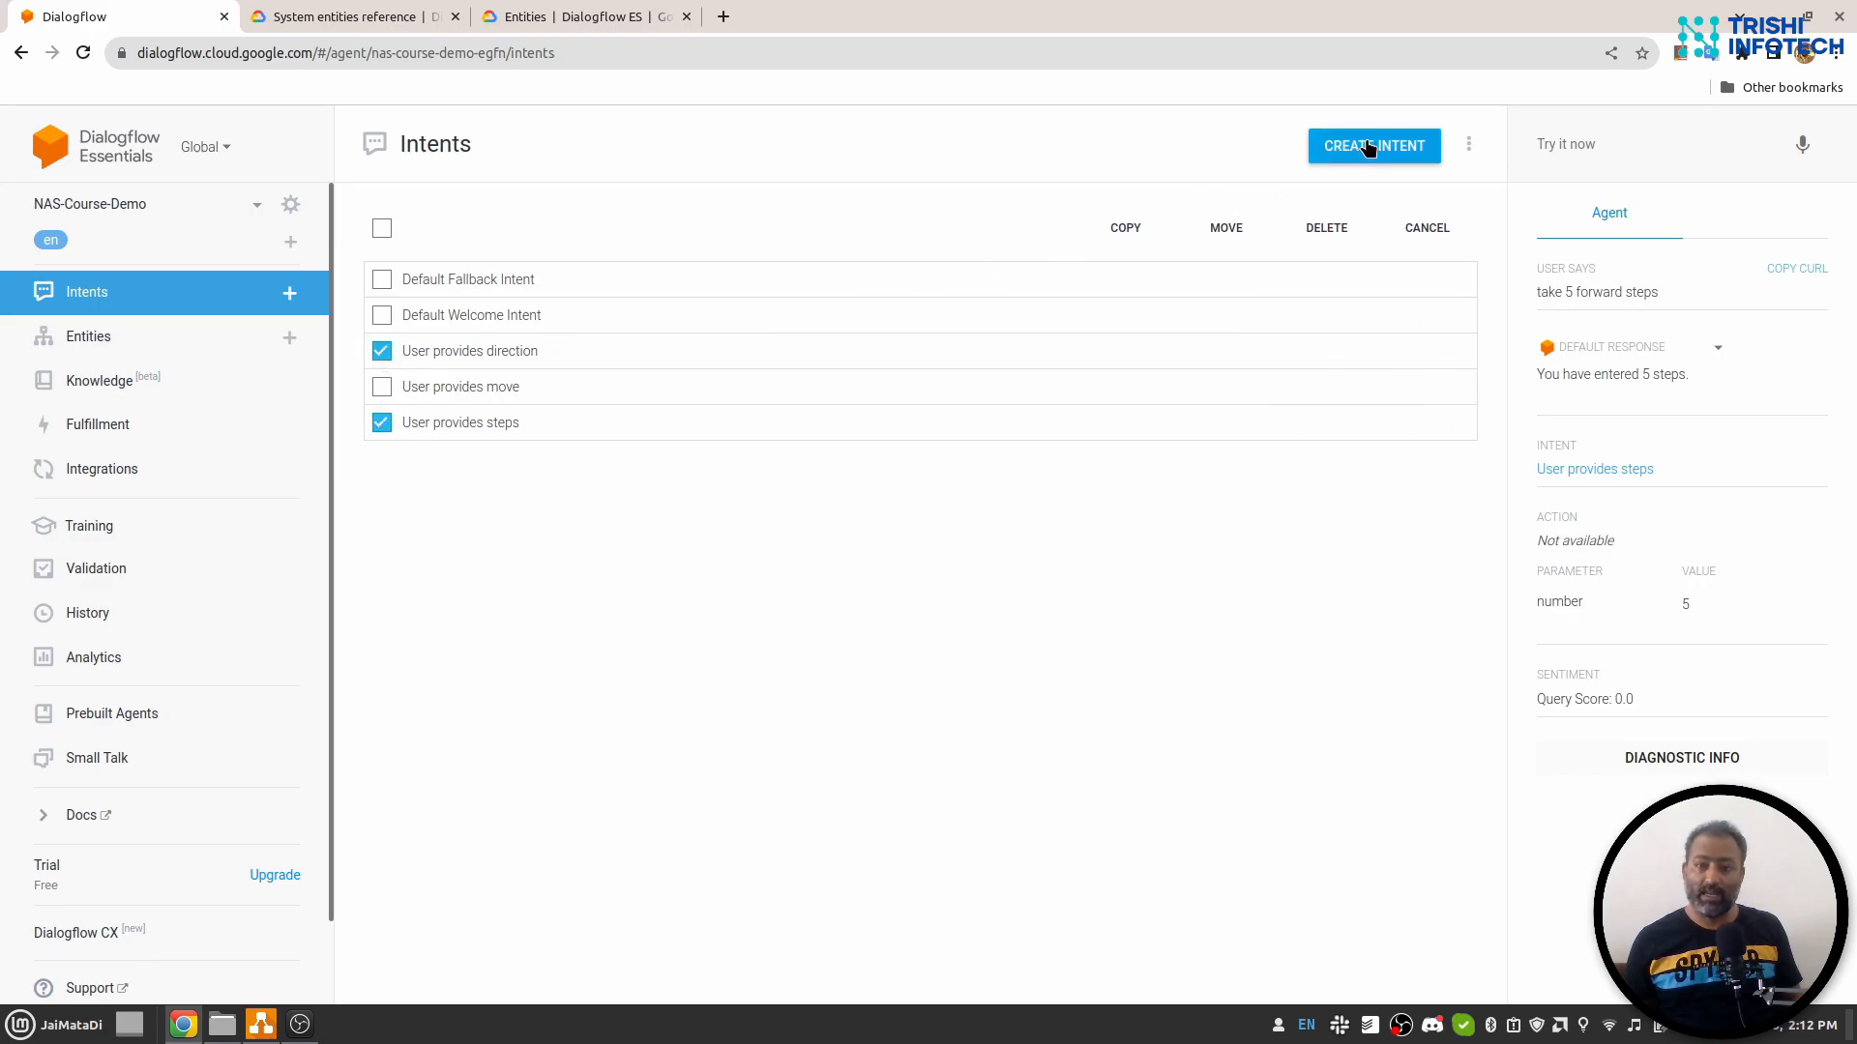
{"action": "left_click", "coordinate": [1325, 232]}
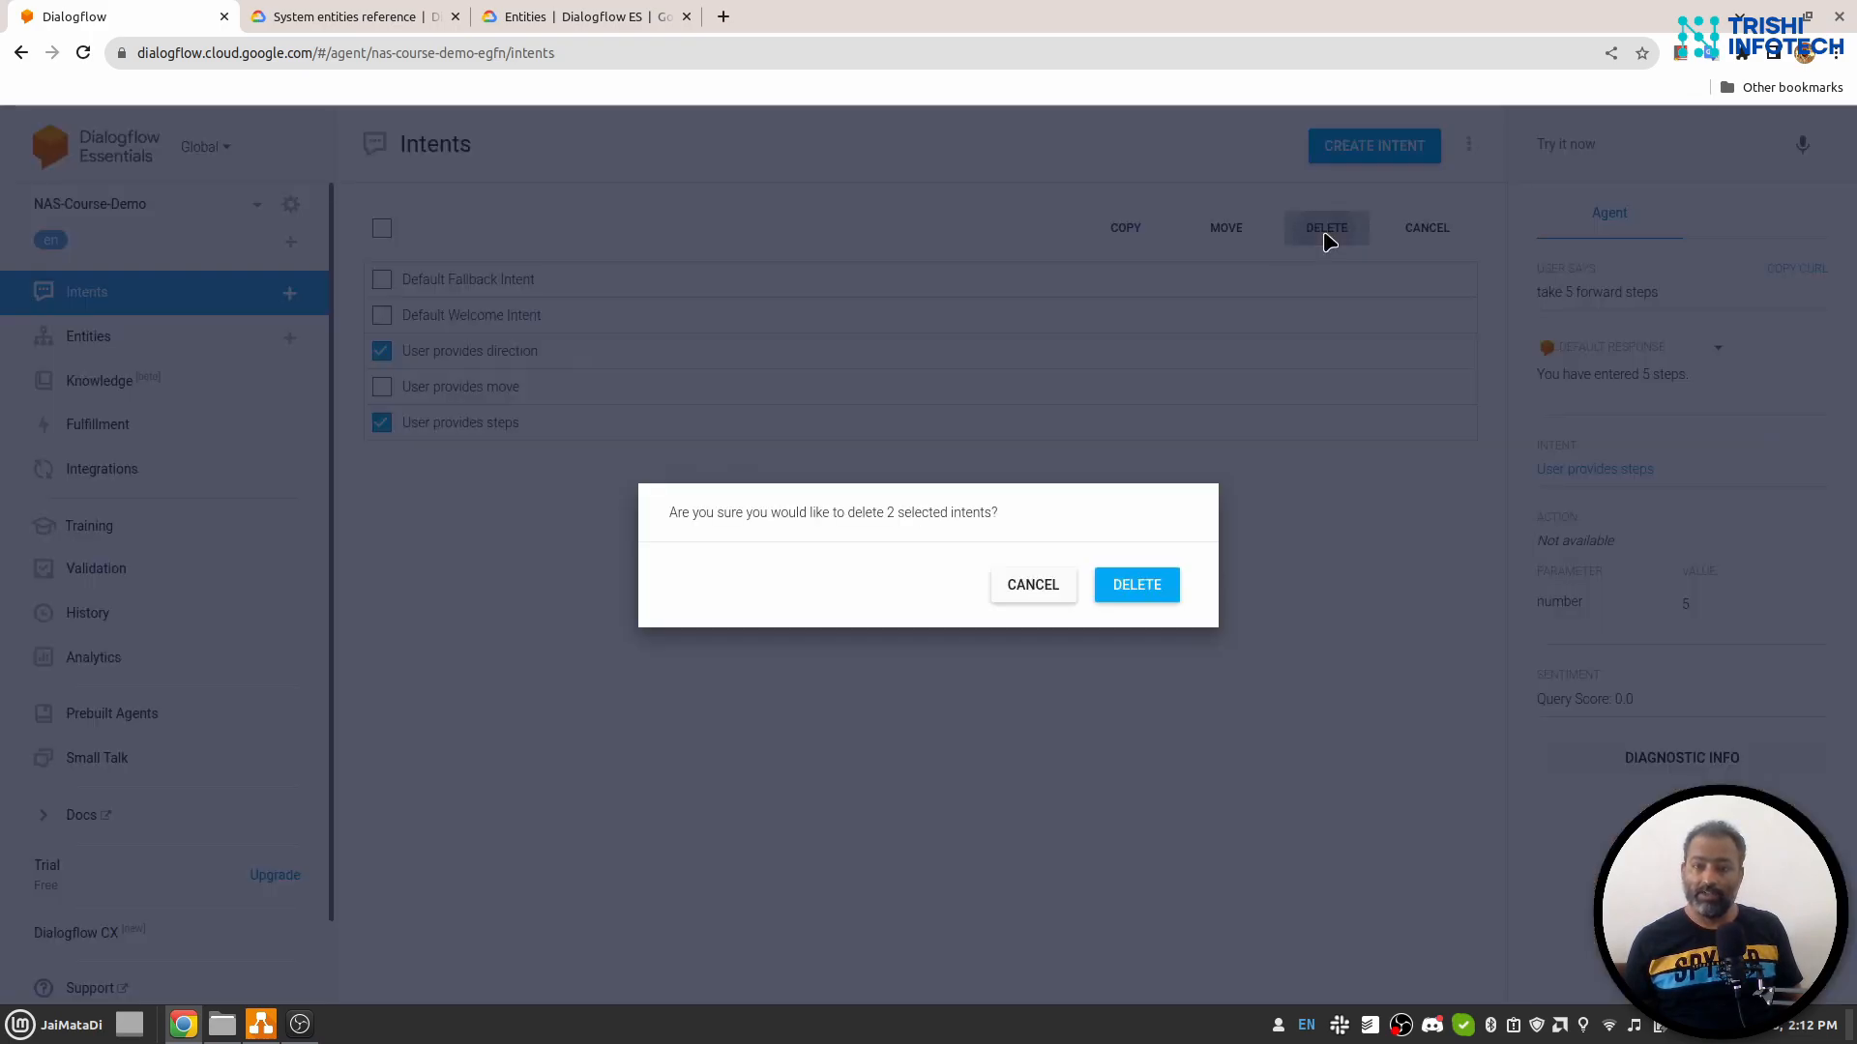
{"action": "left_click", "coordinate": [1130, 621]}
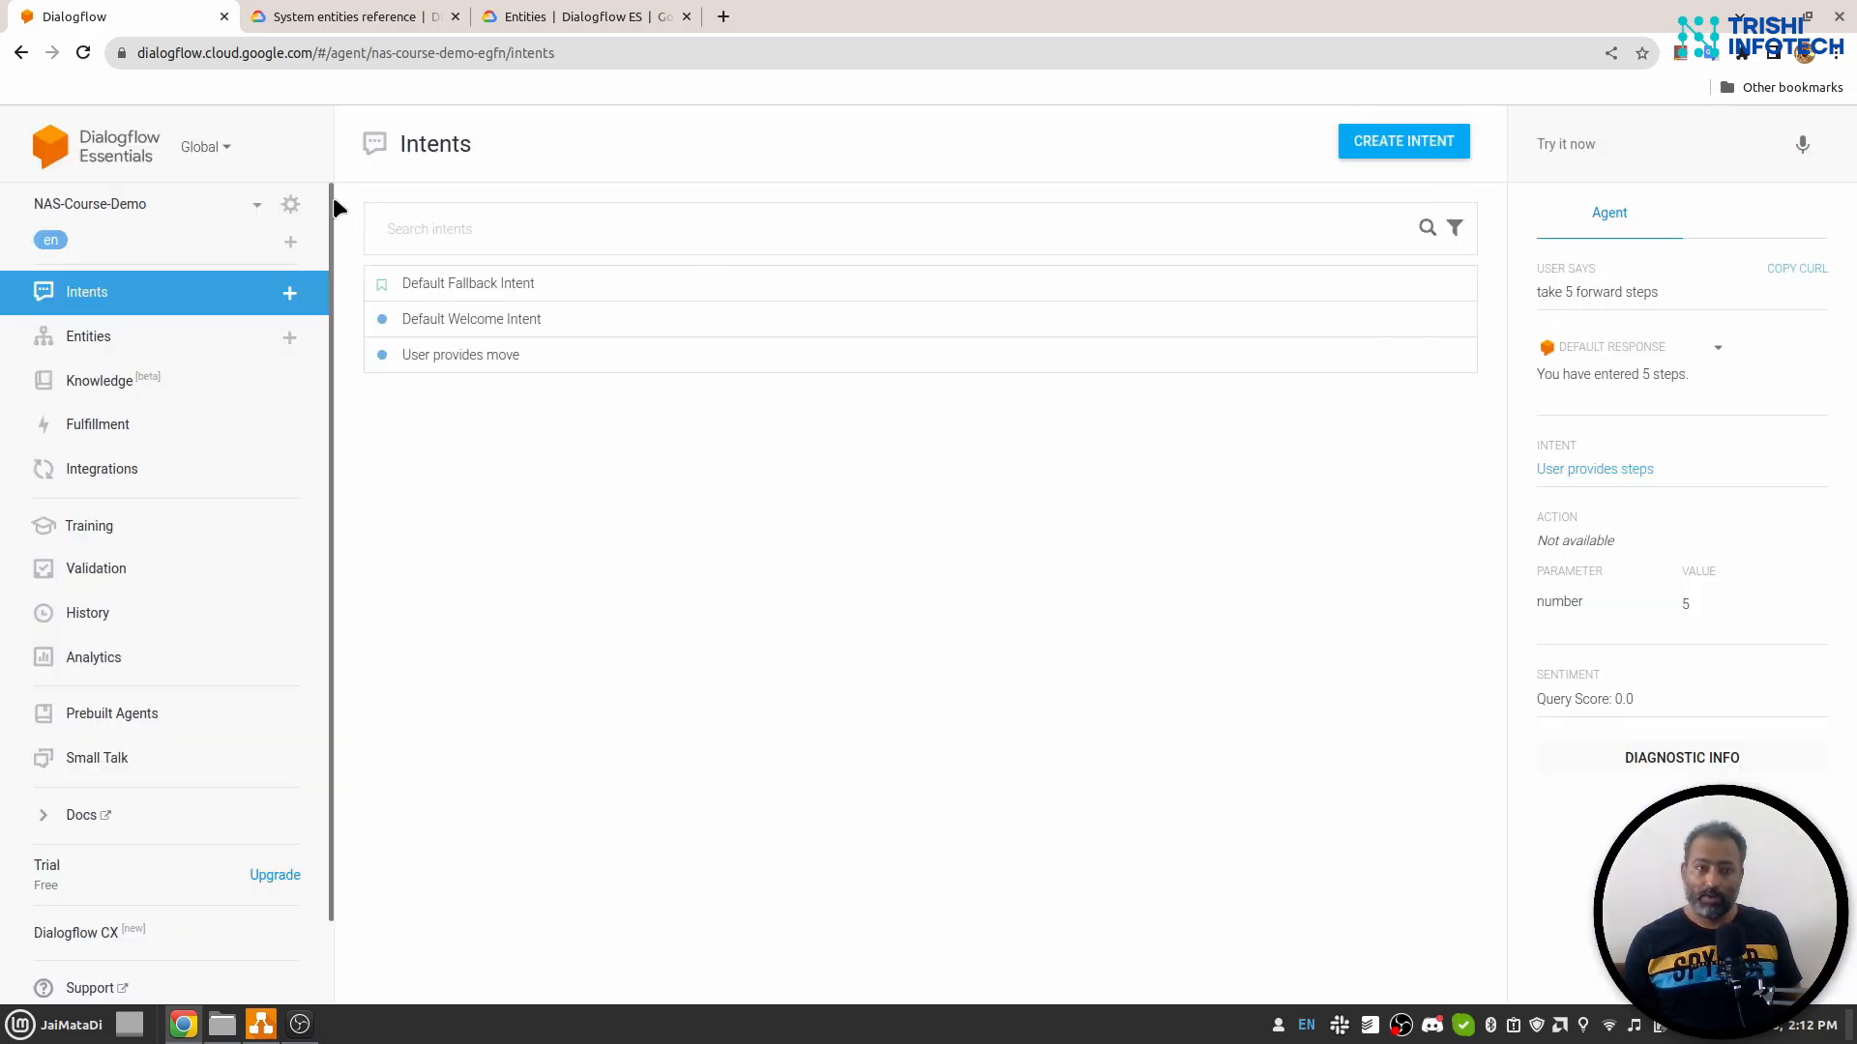
Train the agent manually from its ML settings.
{"action": "left_click", "coordinate": [290, 206]}
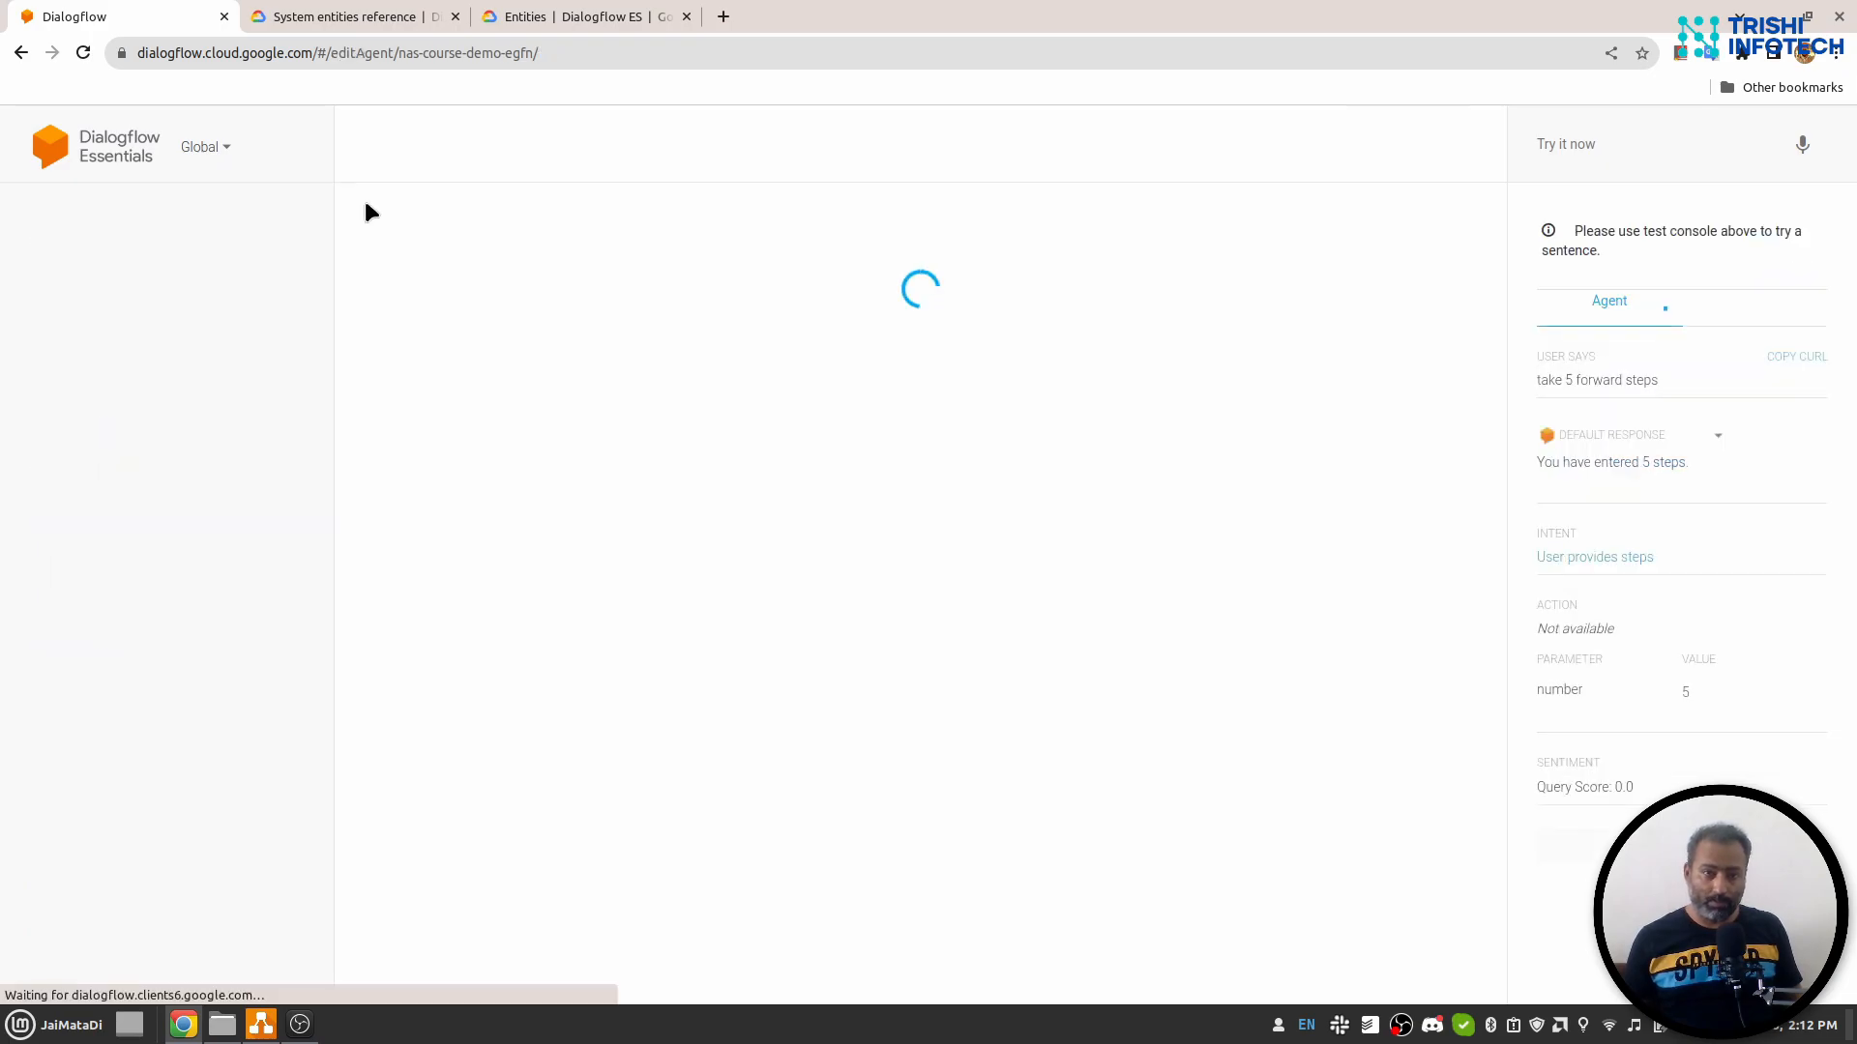
{"action": "left_click", "coordinate": [544, 212]}
{"action": "left_click", "coordinate": [412, 644]}
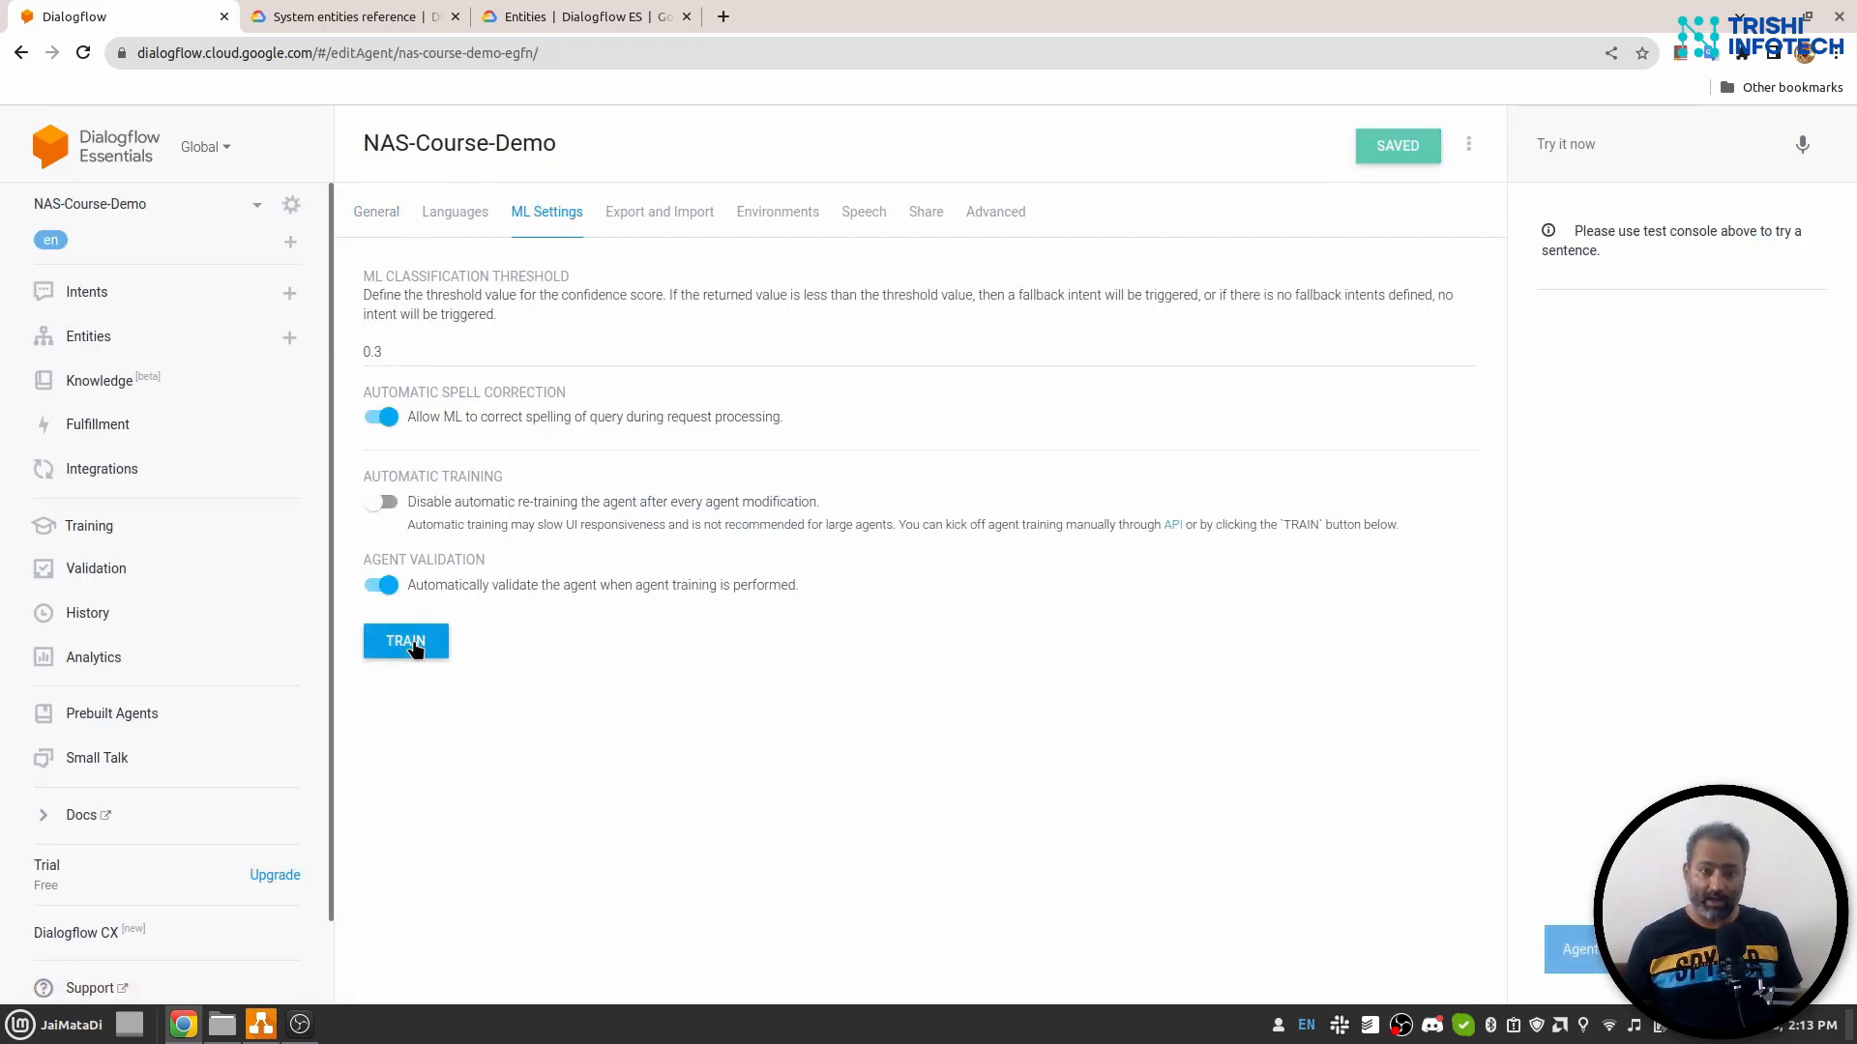
Return to the intents list and test the agent with the query "take 5 forward steps".
{"action": "left_click", "coordinate": [174, 293]}
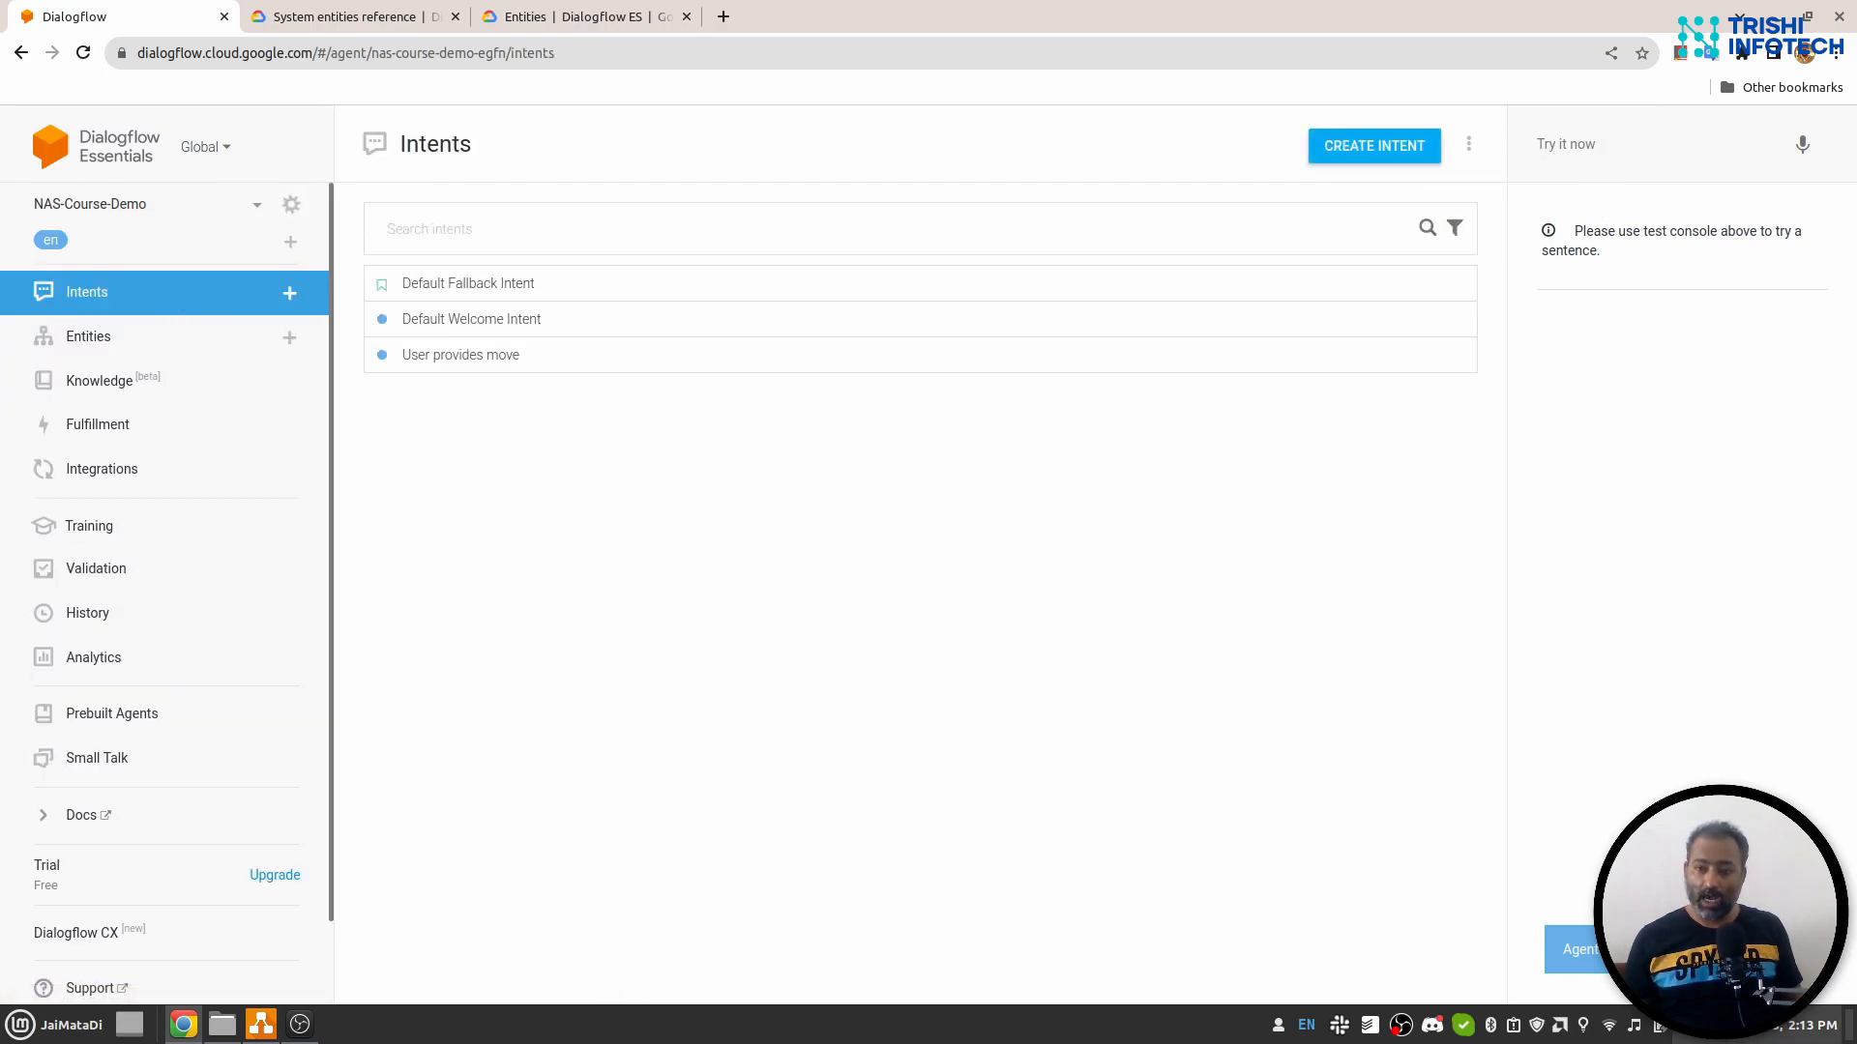
{"action": "left_click", "coordinate": [1571, 142]}
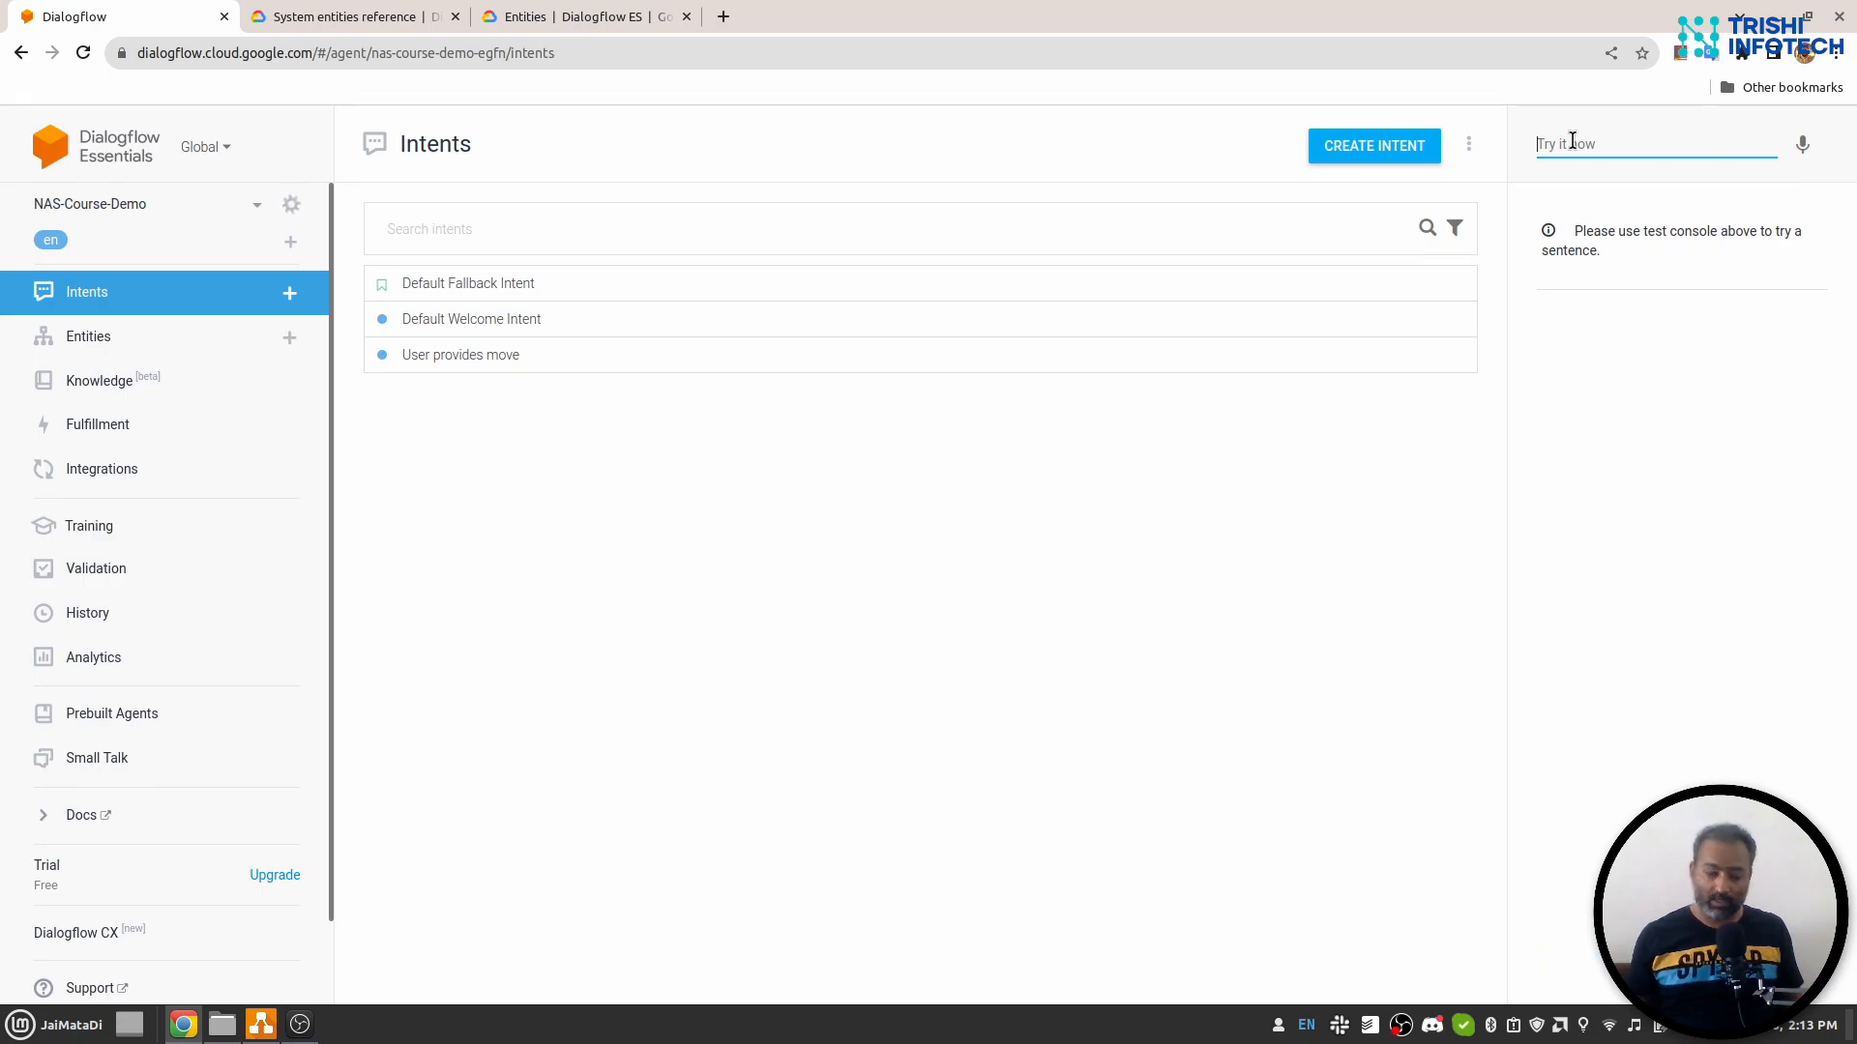
{"action": "left_click", "coordinate": [1571, 143]}
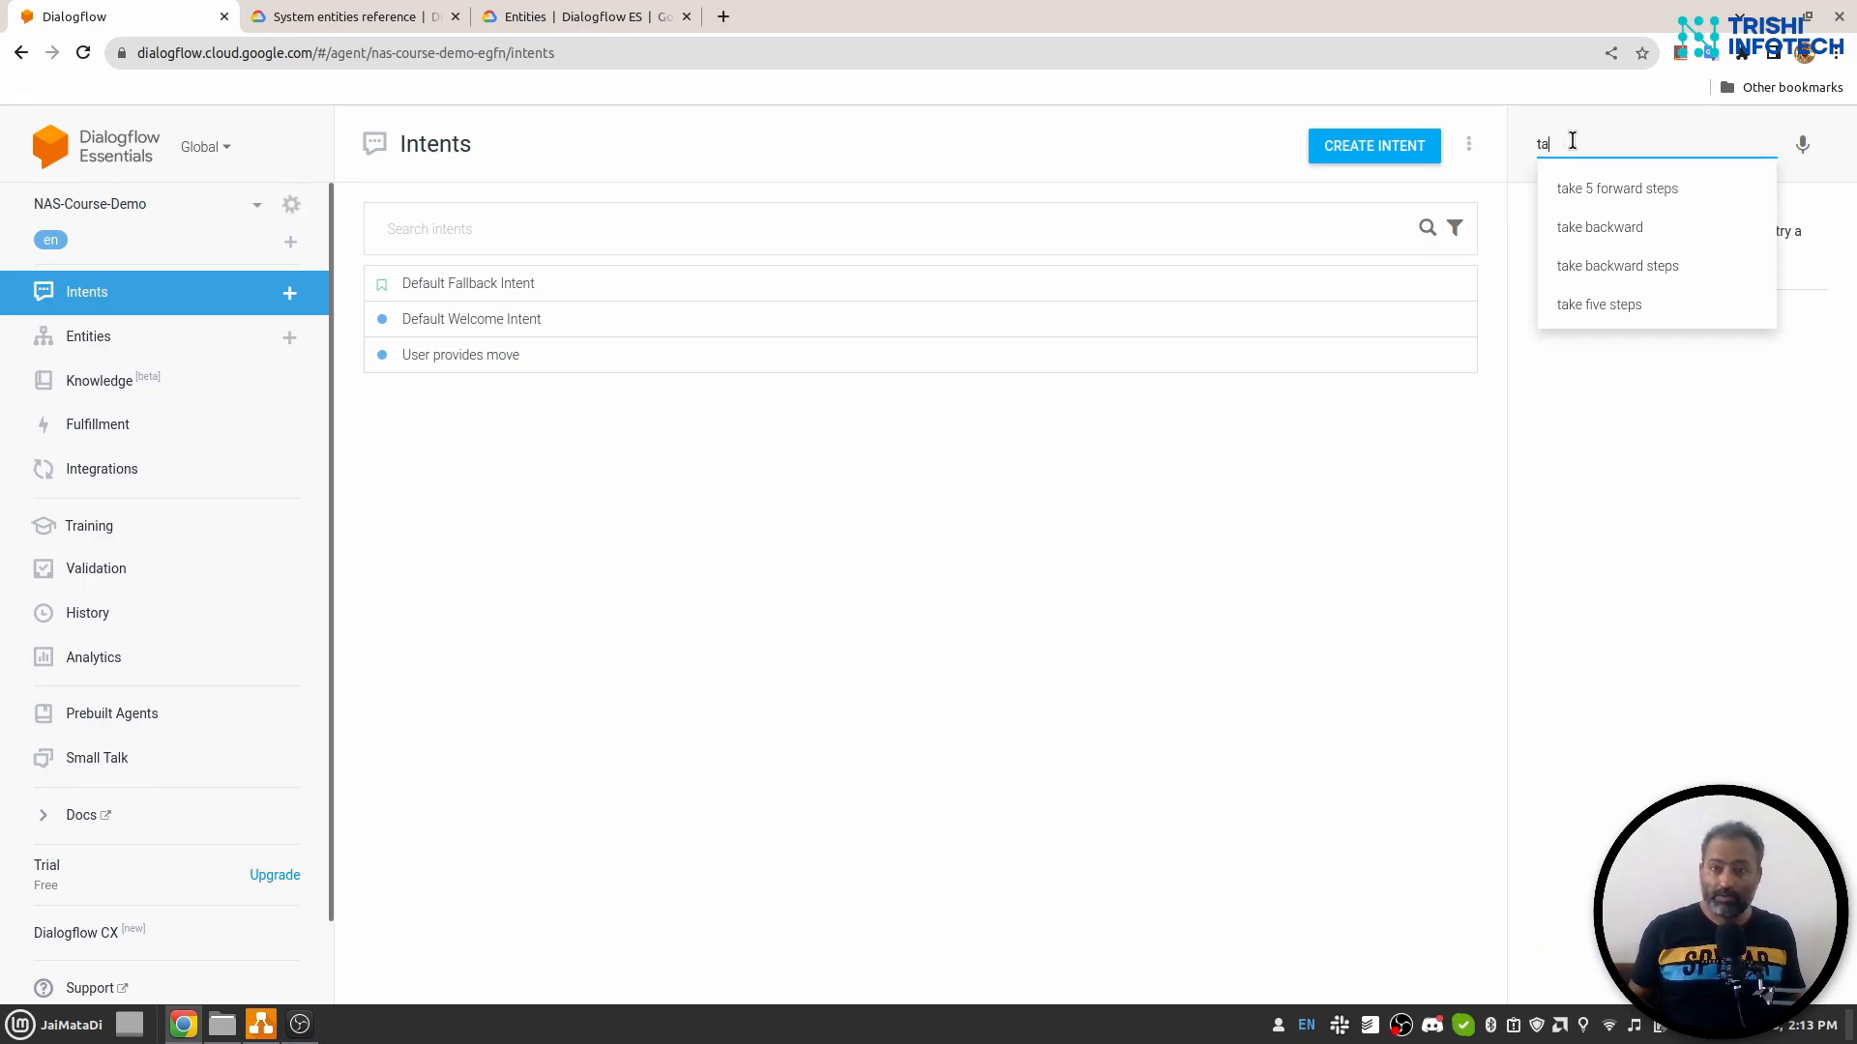
{"action": "key", "text": "Down"}
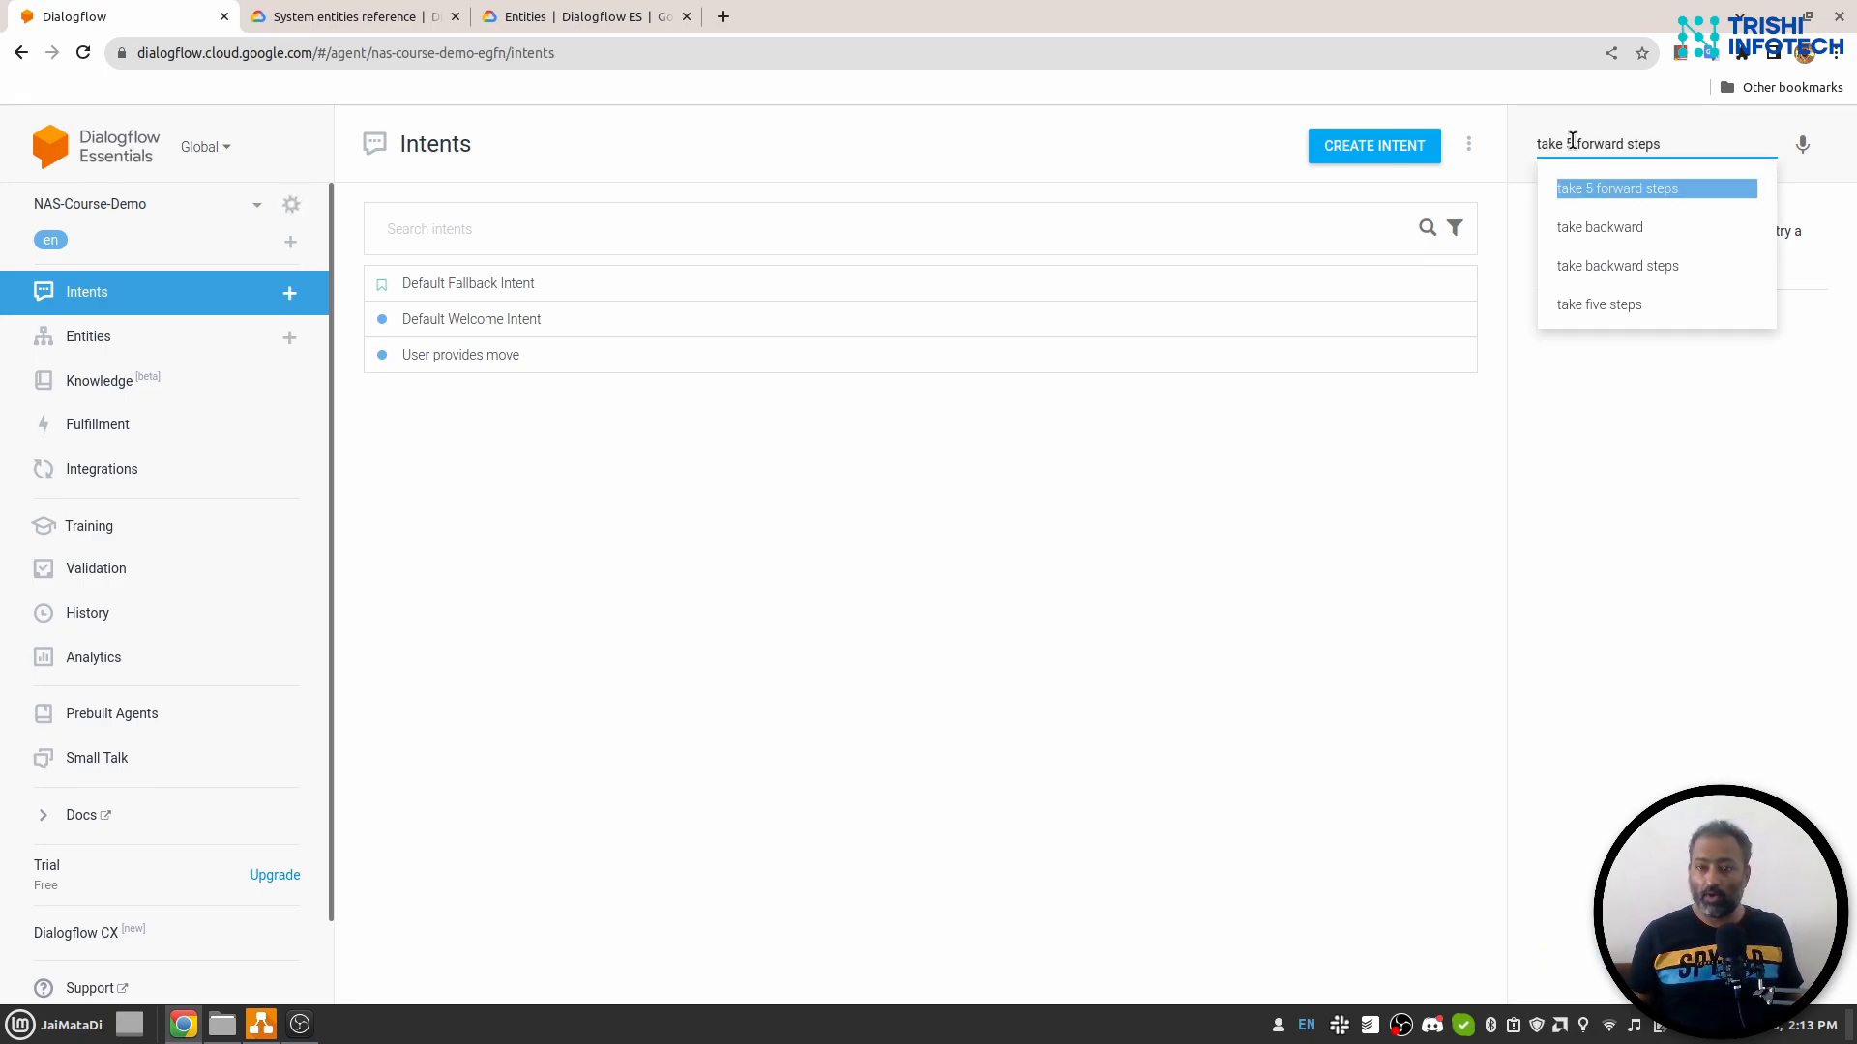
{"action": "key", "text": "Return"}
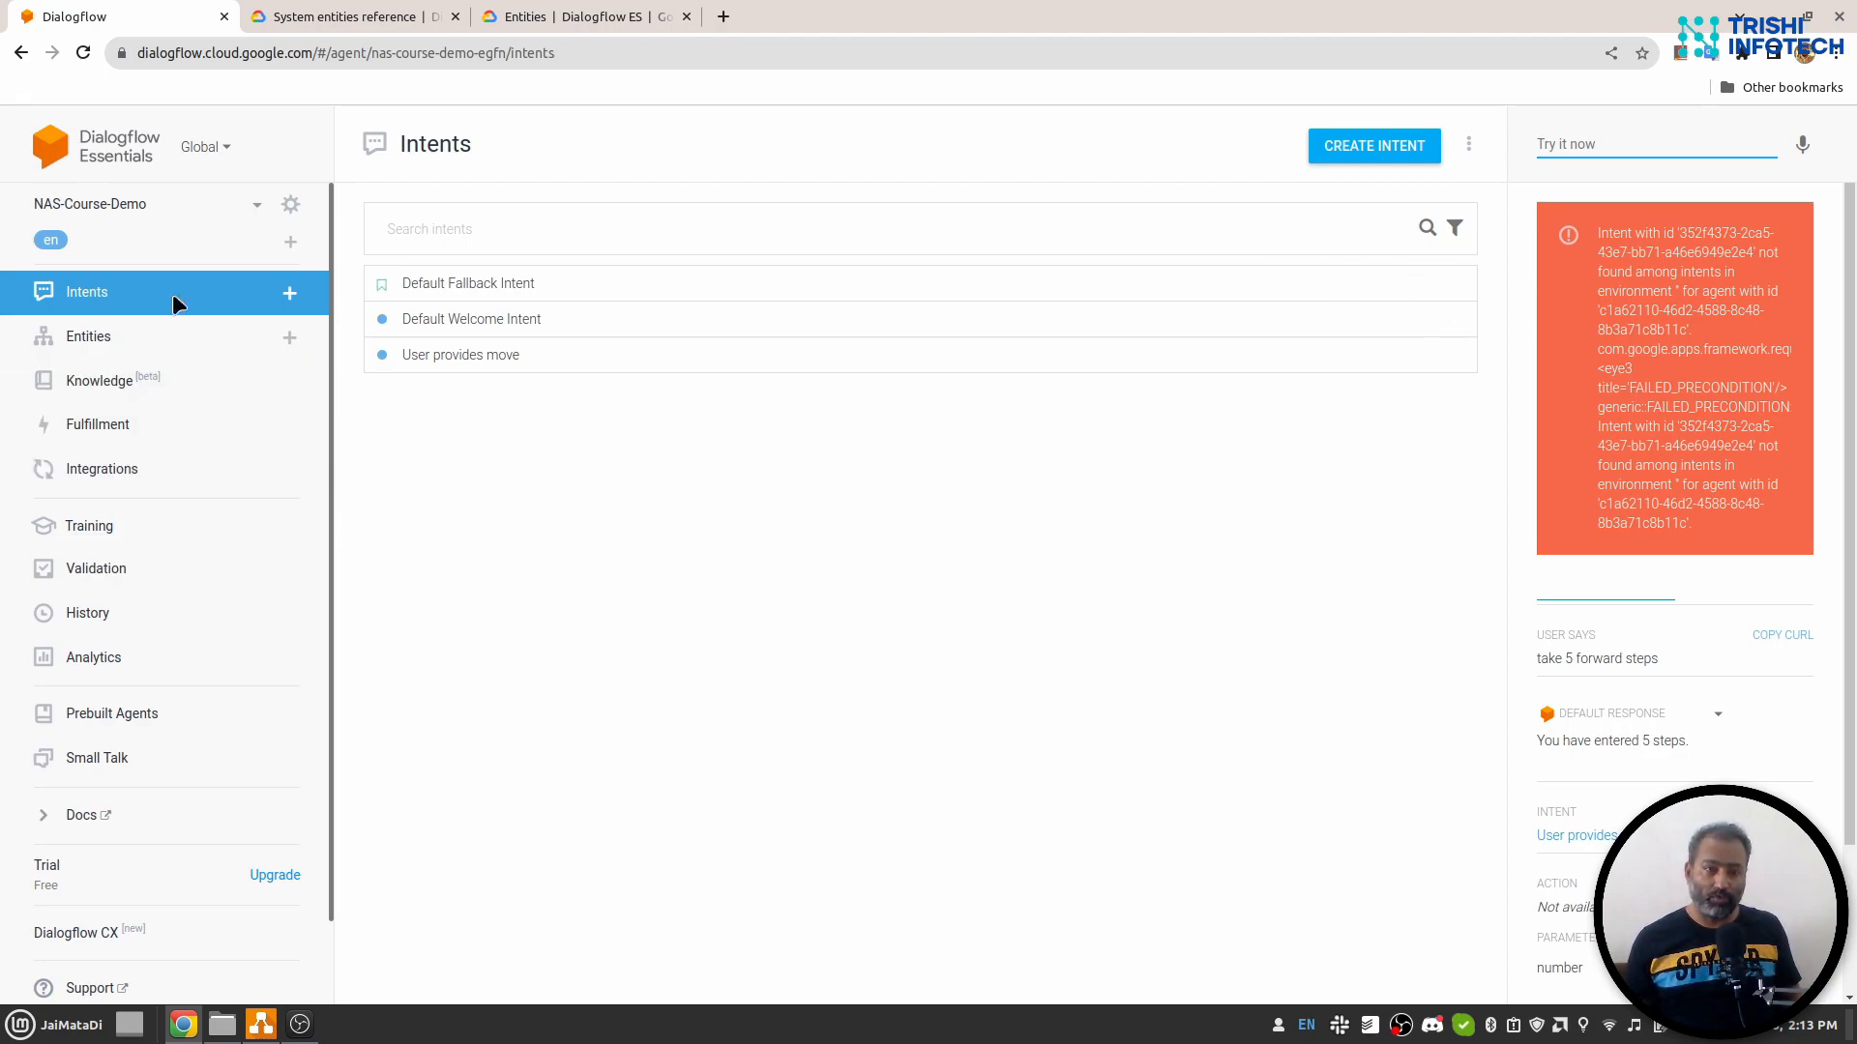
Reload the console, test "take 5 forward steps" again, and check the matched intent and its number and direction parameters.
{"action": "left_click", "coordinate": [91, 48]}
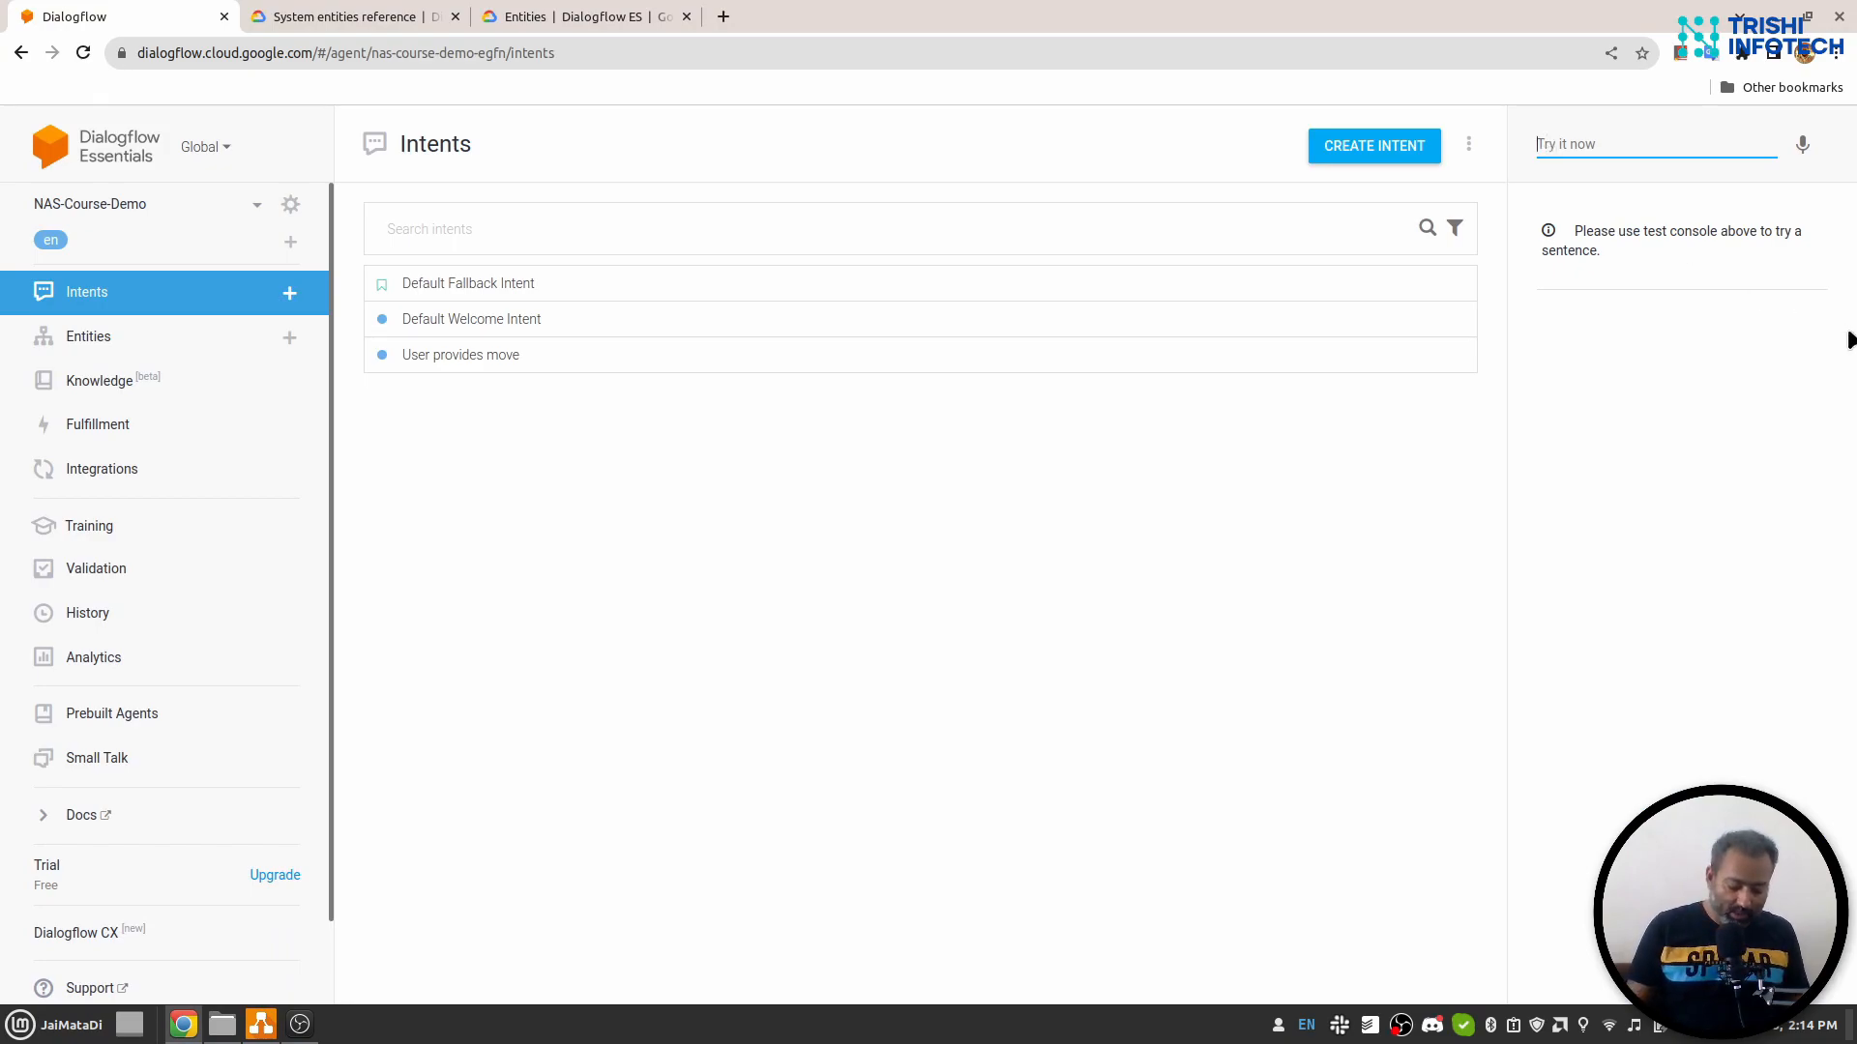
{"action": "type", "text": "take 5 f"}
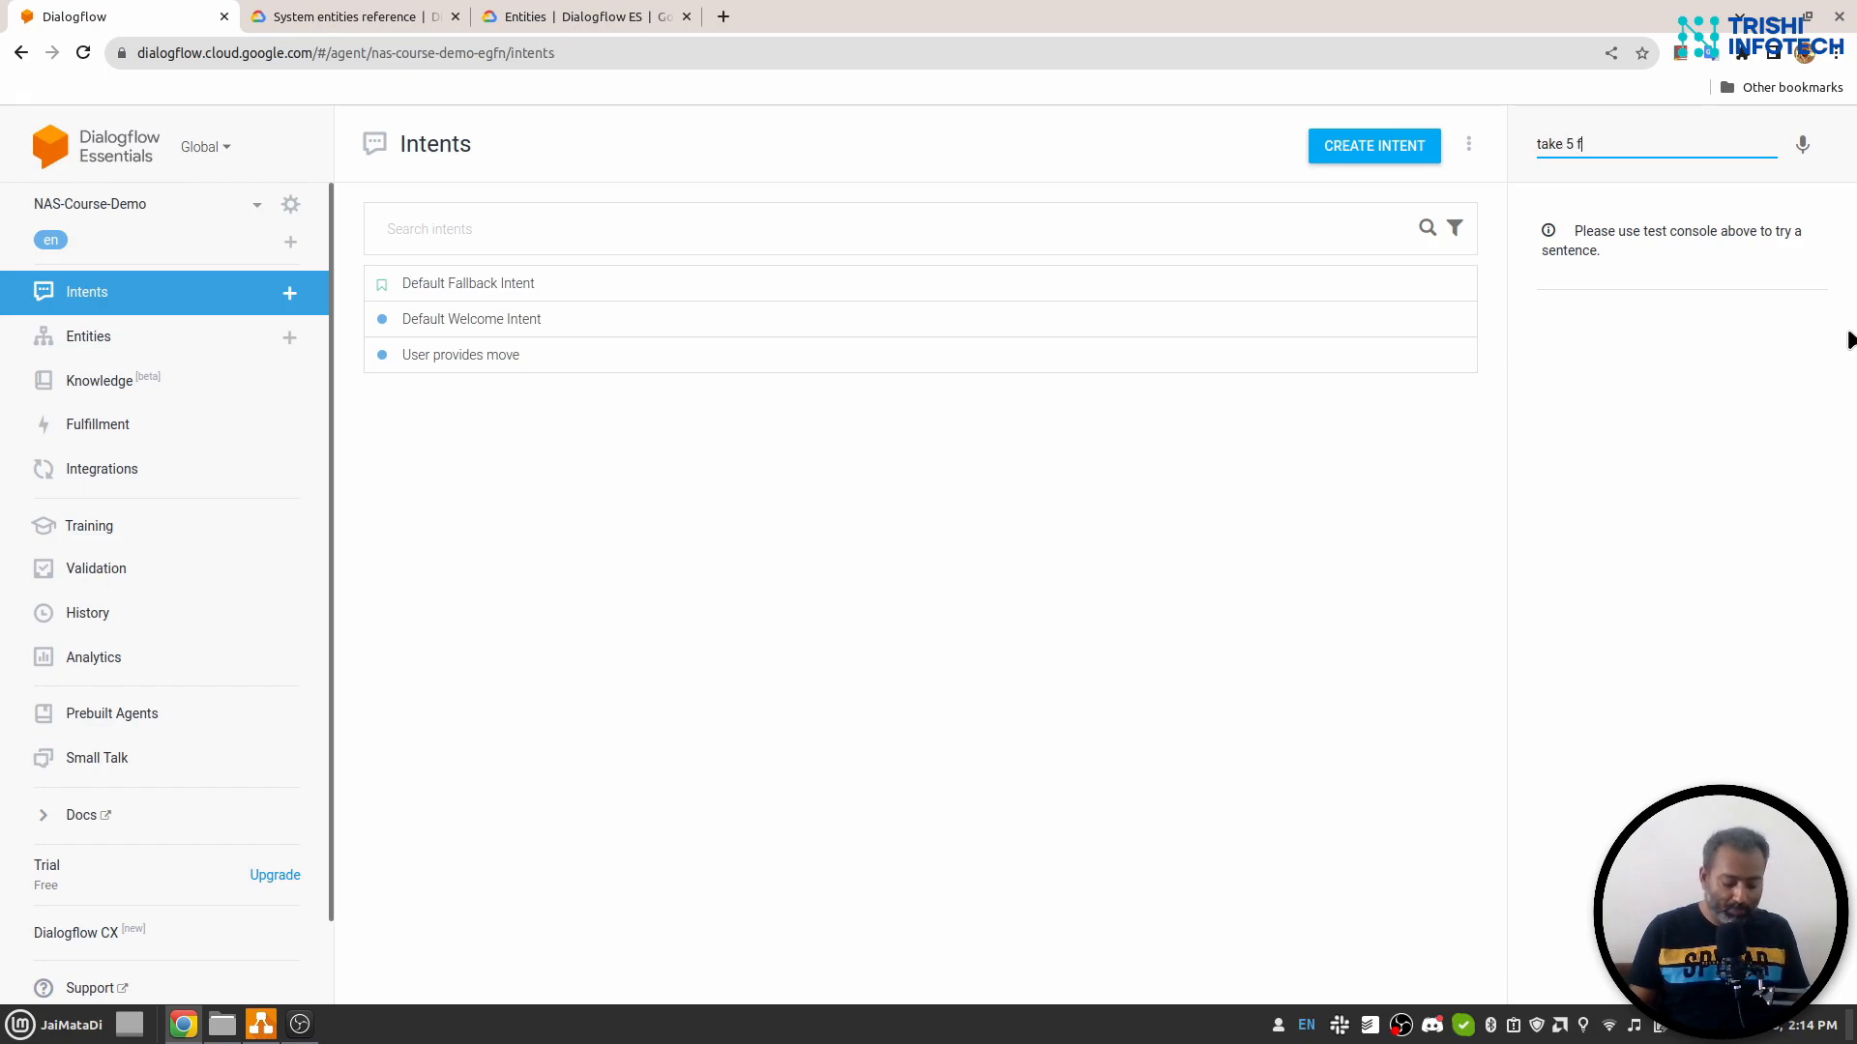
{"action": "type", "text": "d steps"}
{"action": "key", "text": "Return"}
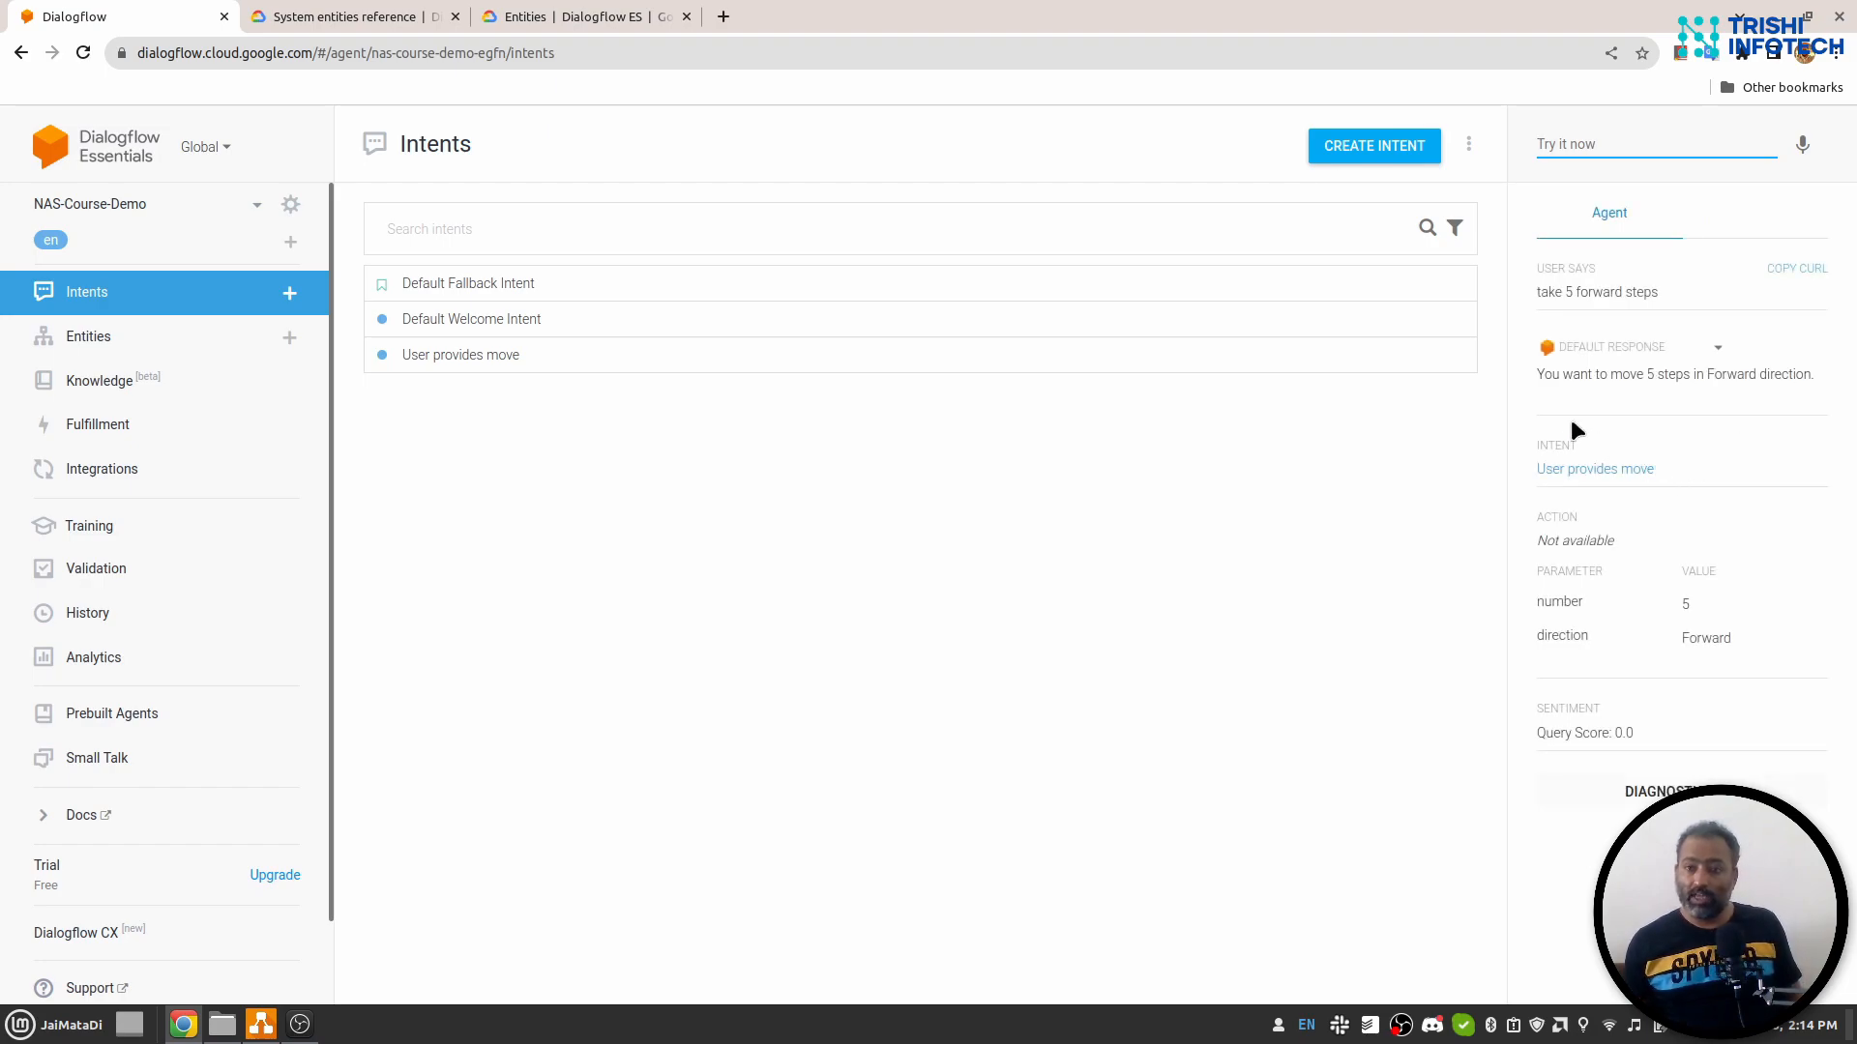
{"action": "left_click", "coordinate": [1559, 606]}
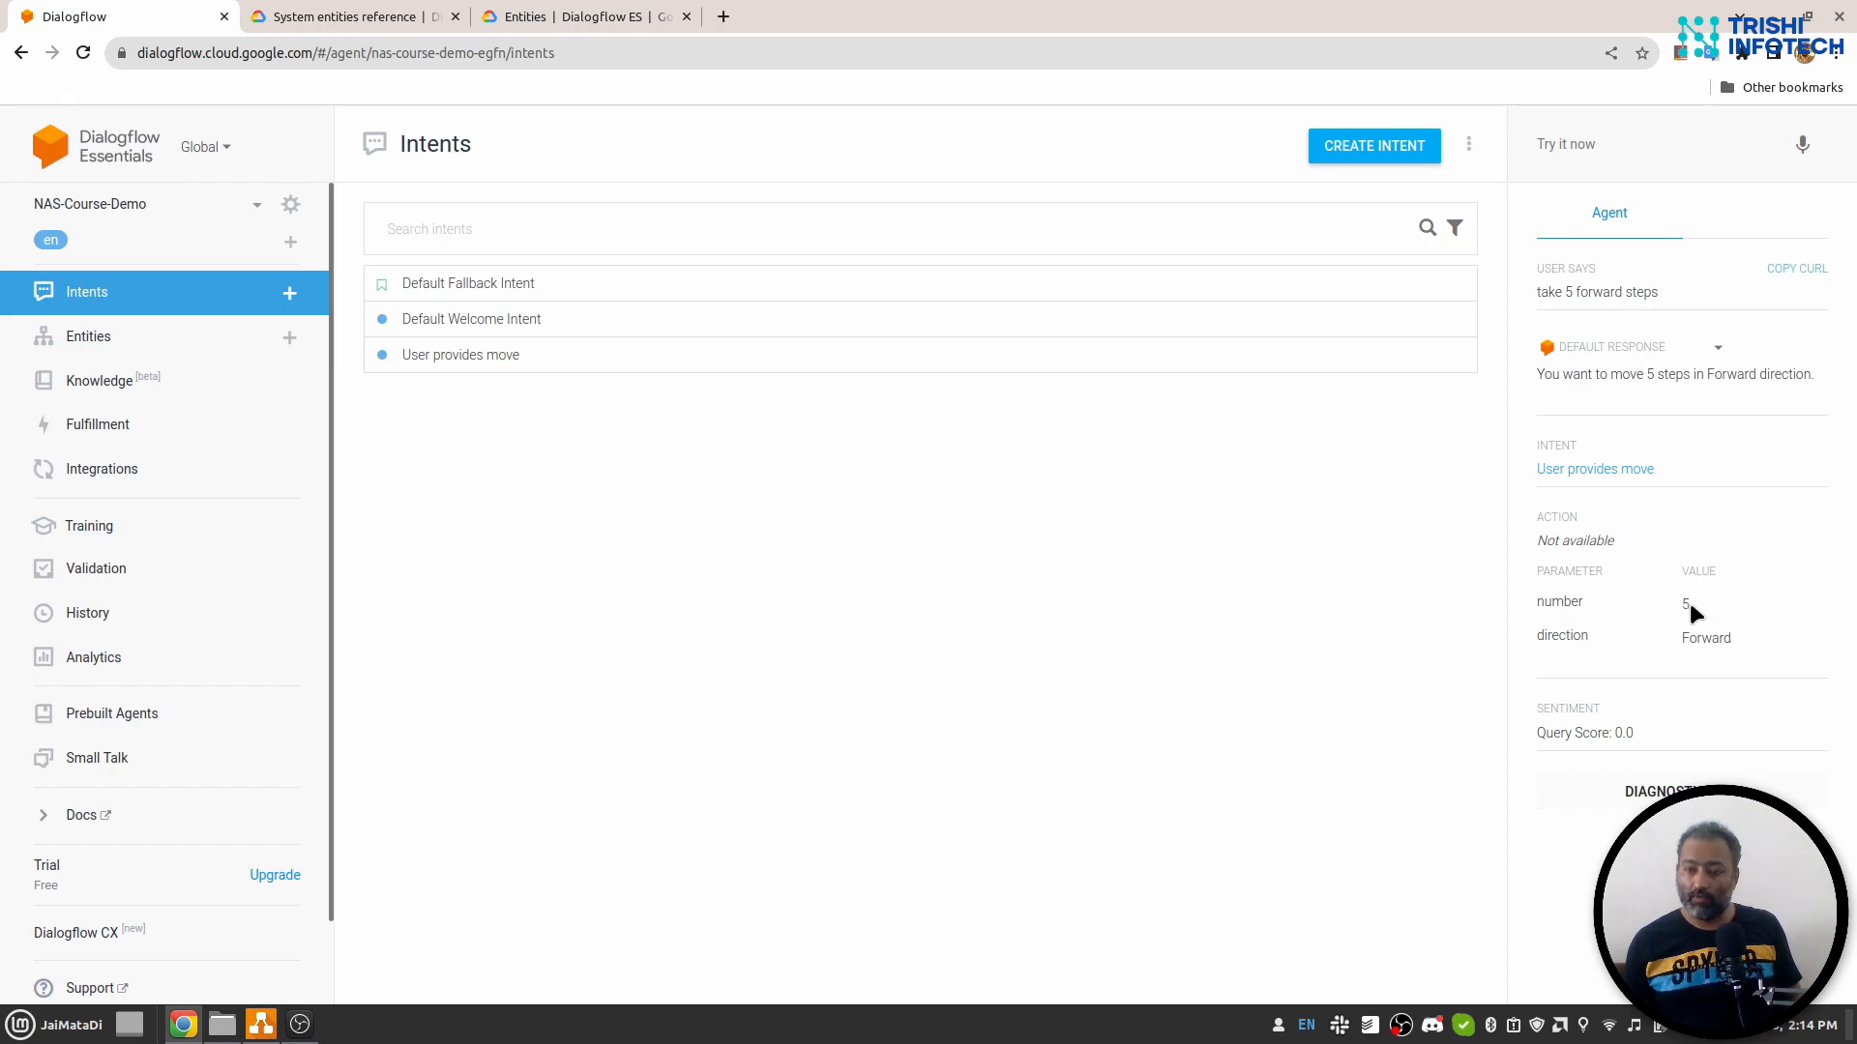
Test the agent with "three backward steps" and check the text response.
{"action": "left_click", "coordinate": [1615, 142]}
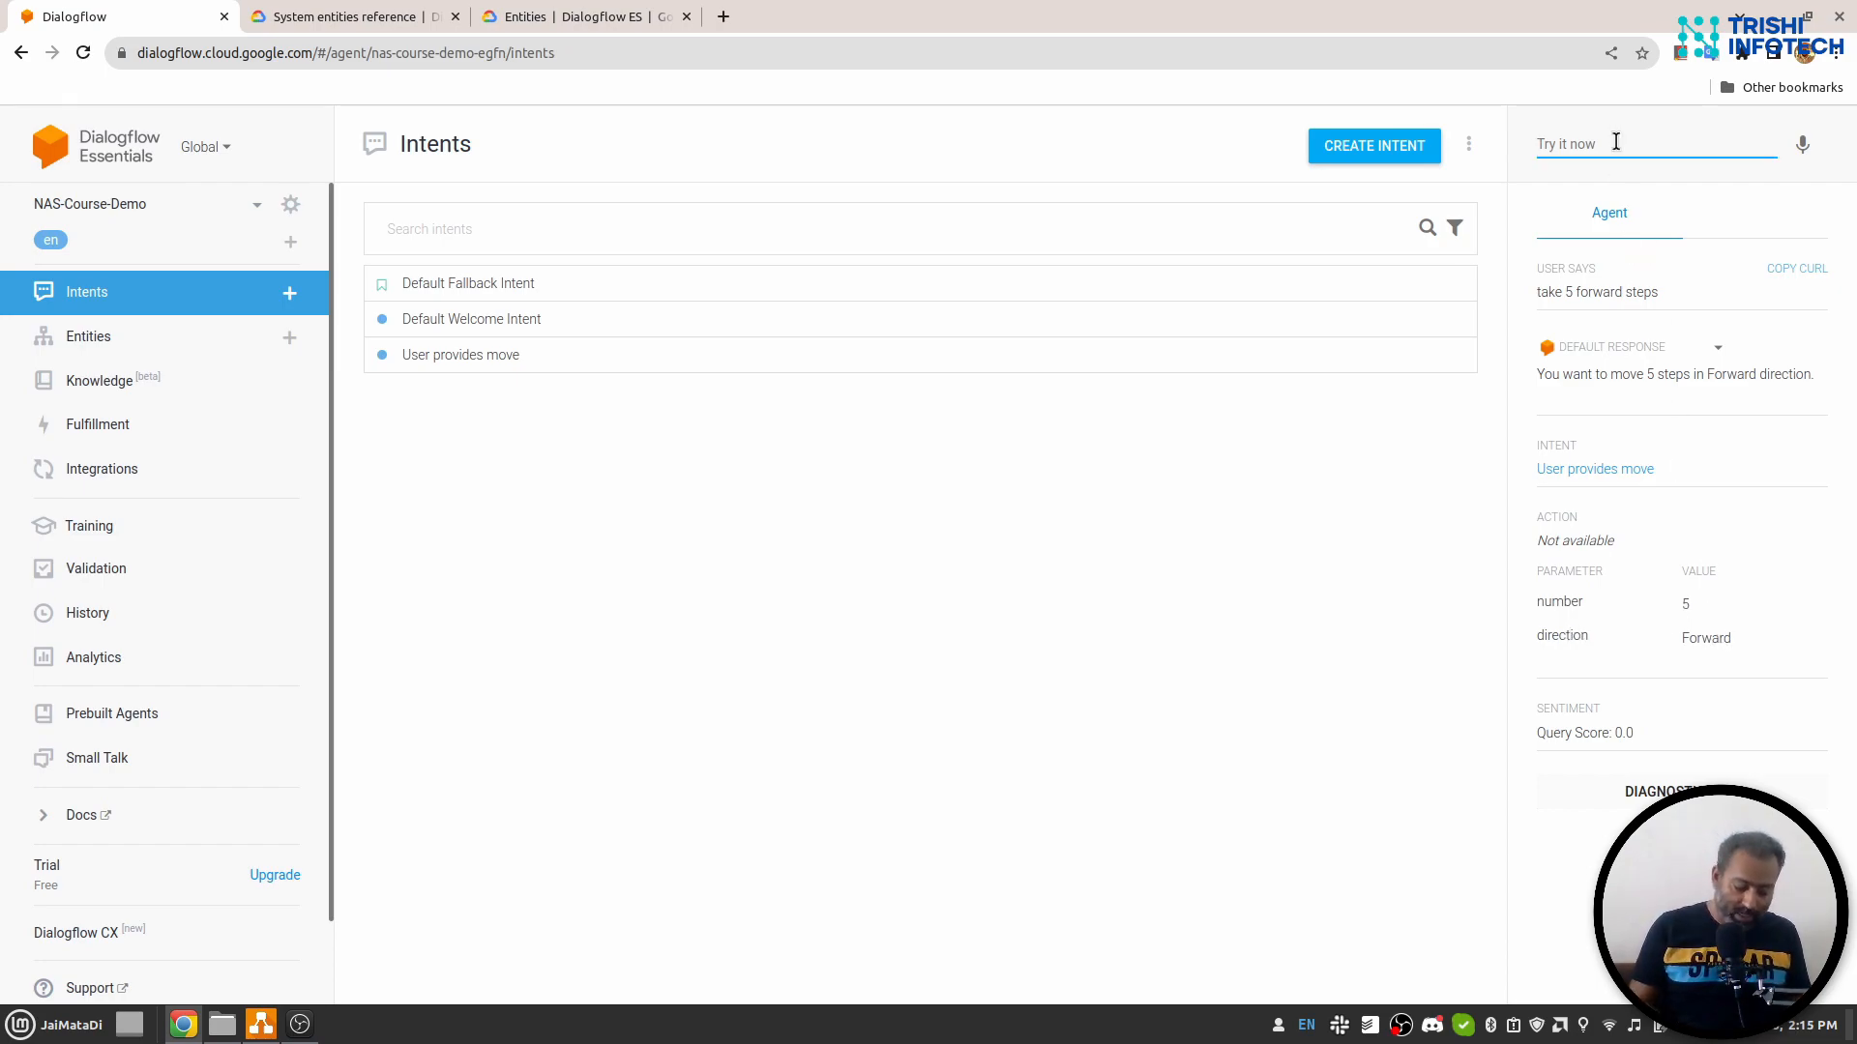
{"action": "type", "text": "thr"}
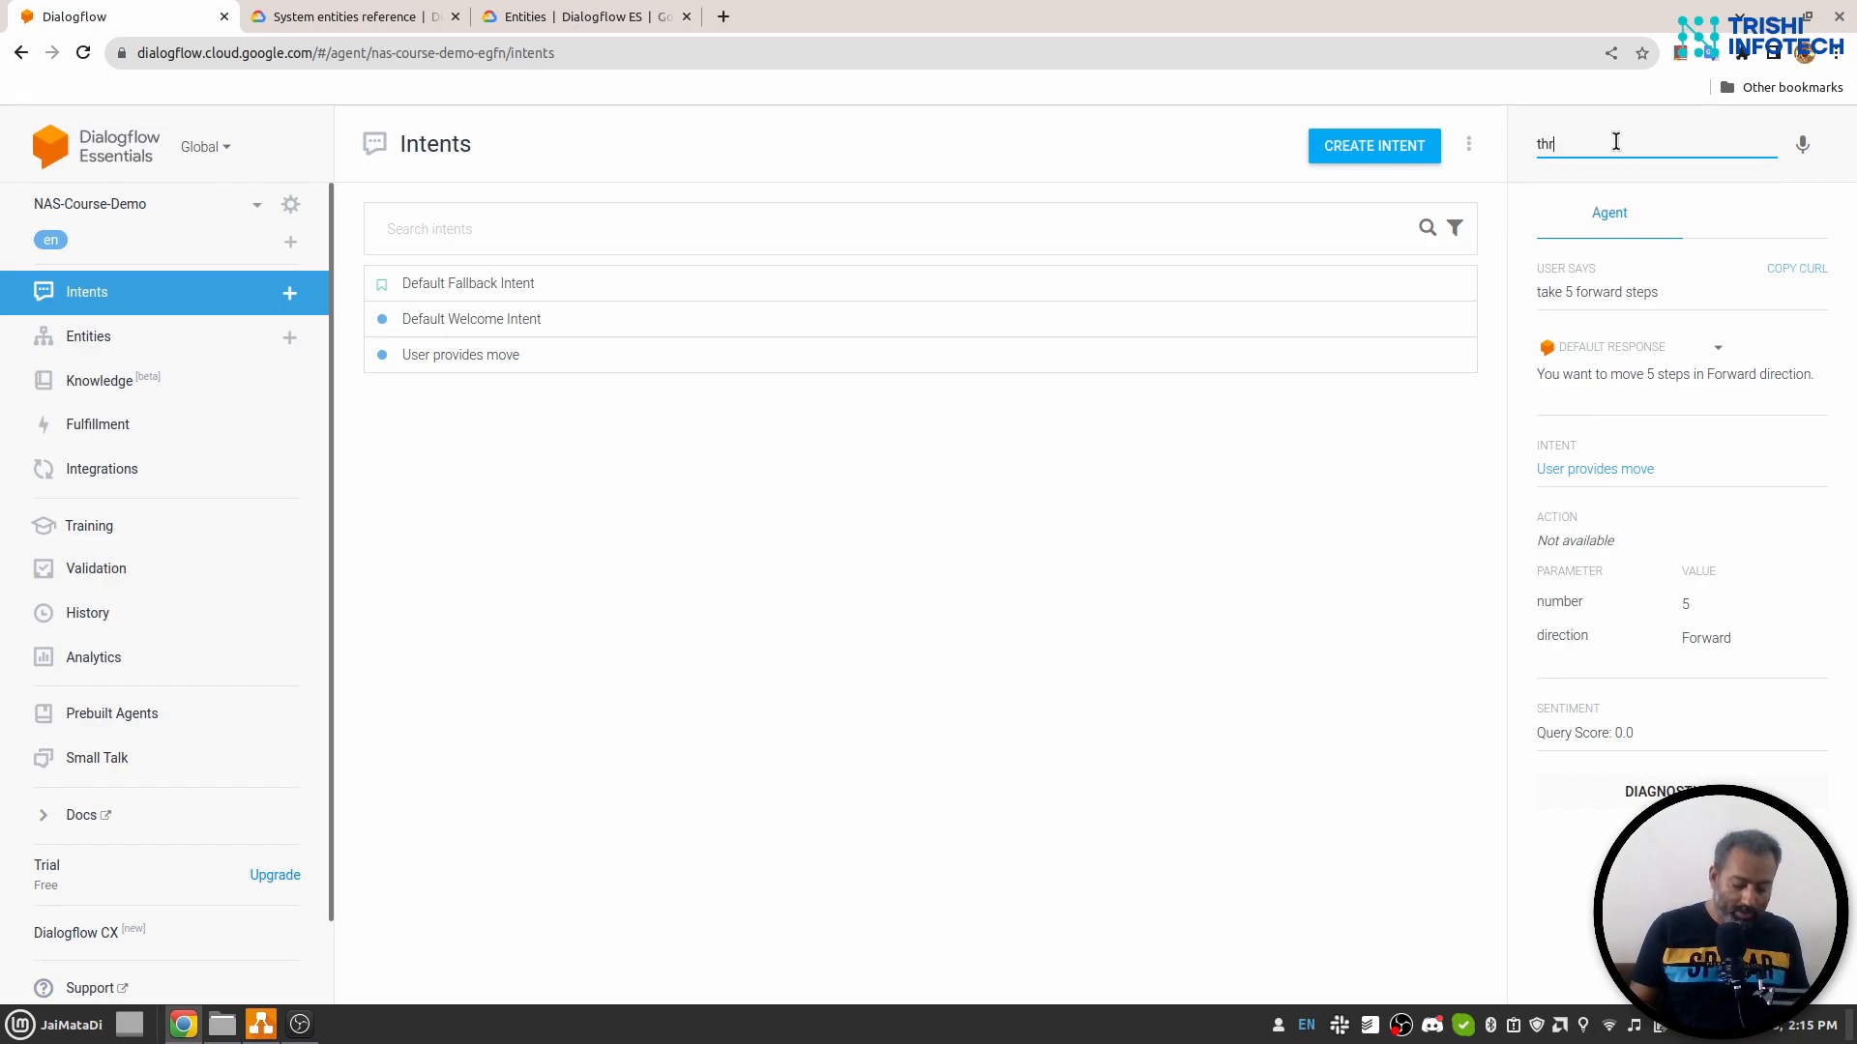
{"action": "type", "text": "ee backward steps"}
{"action": "key", "text": "Return"}
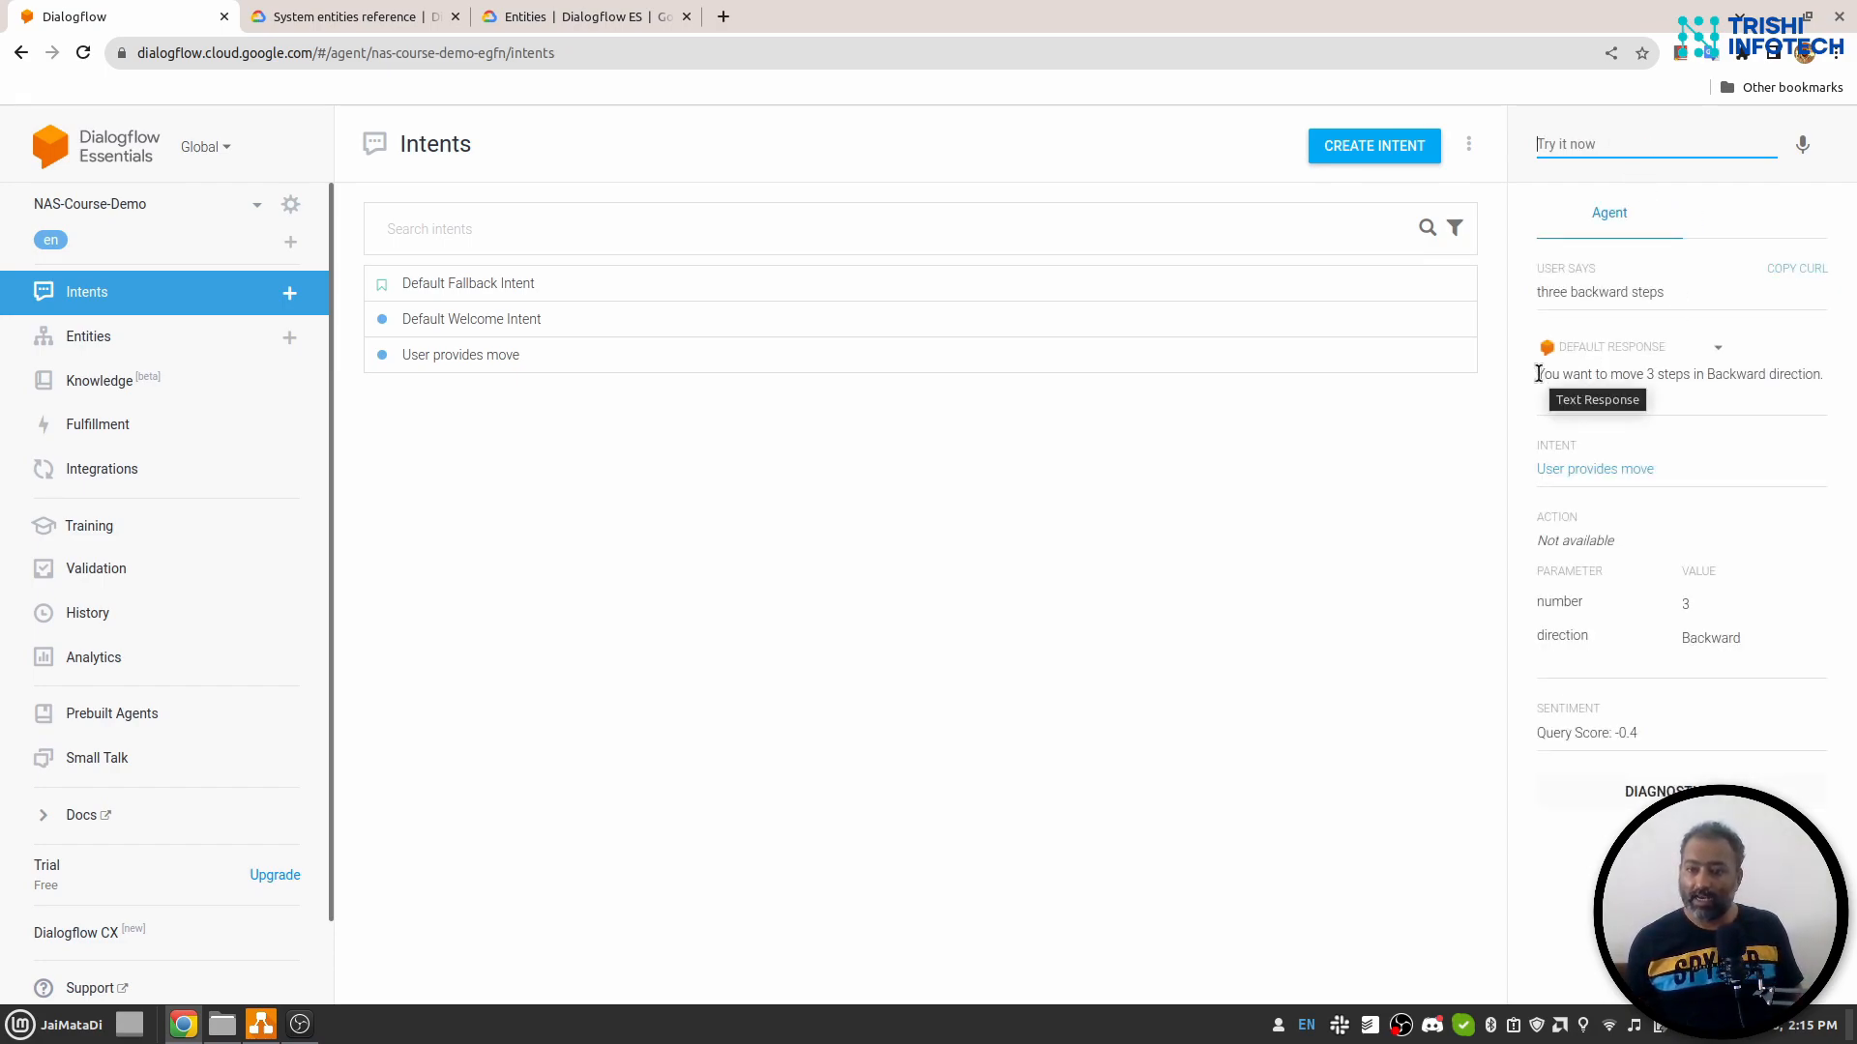
{"action": "left_click_drag", "start_coordinate": [1538, 375], "coordinate": [1832, 390]}
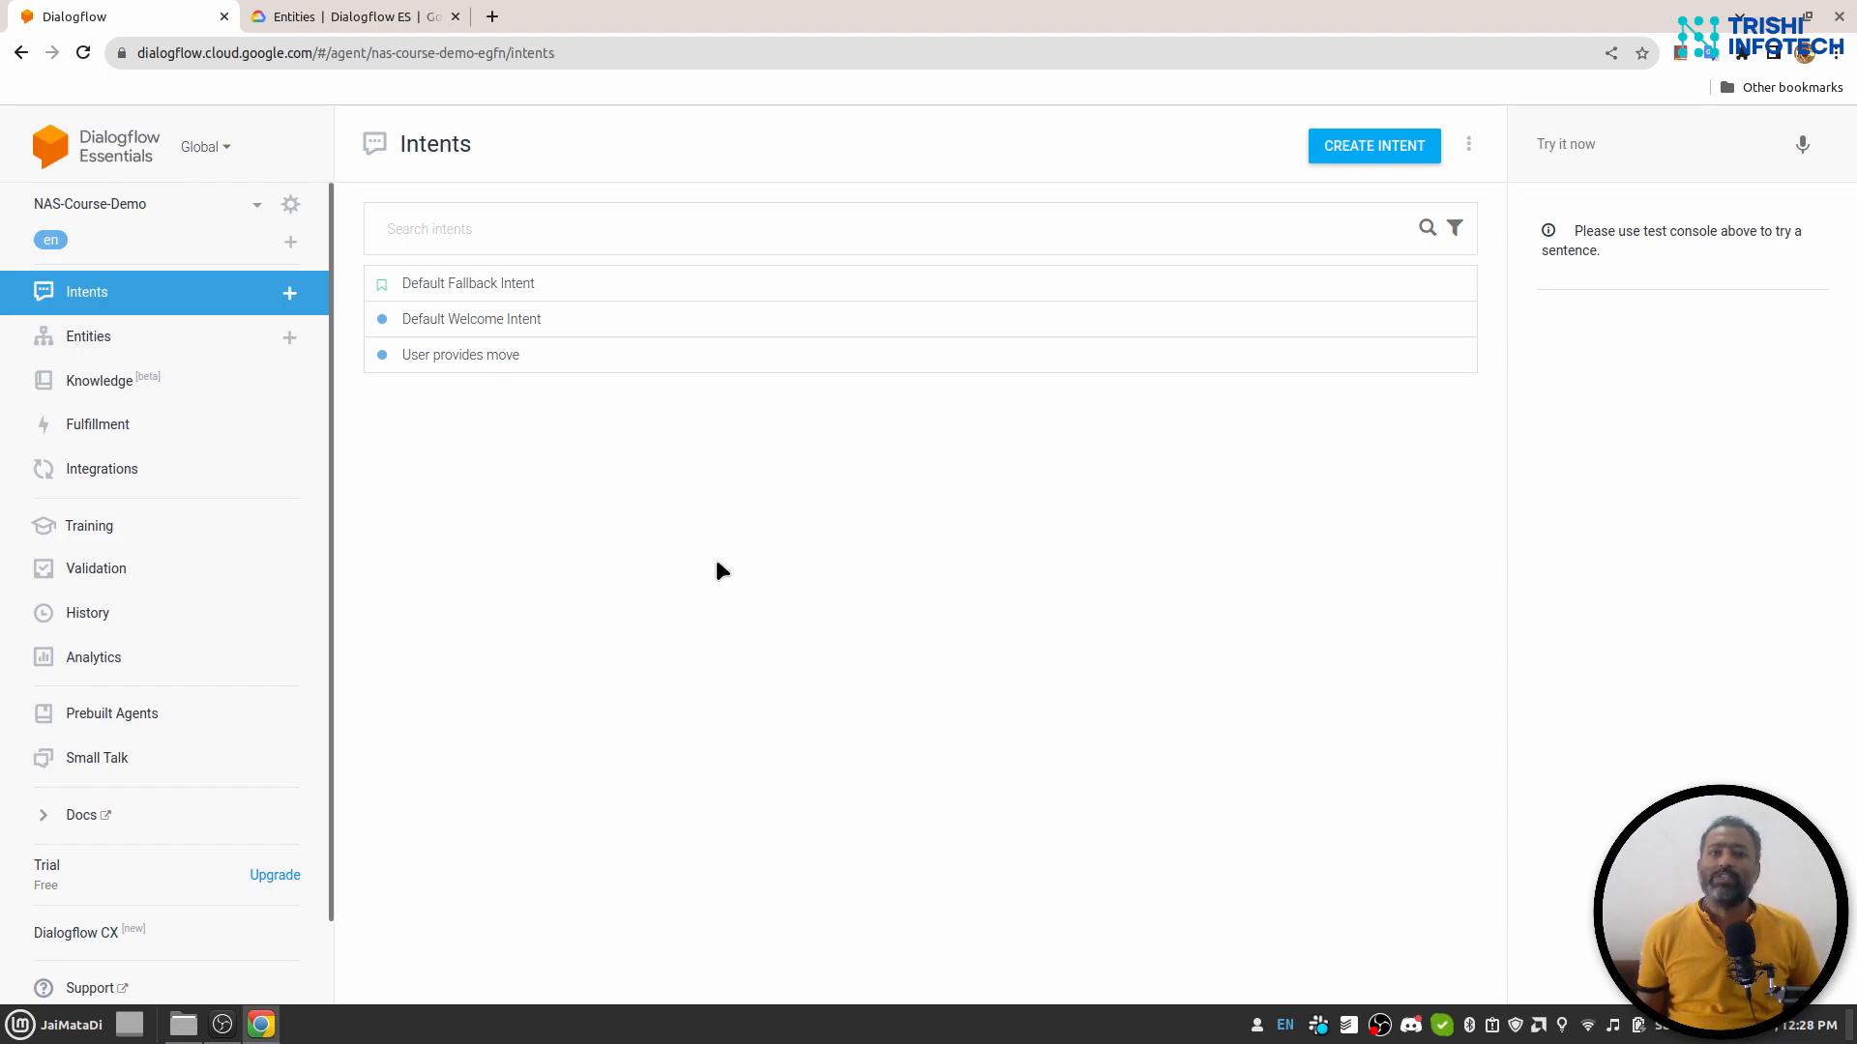
Create an entity named "direction_steps" with synonyms disabled and automated expansion allowed.
{"action": "left_click", "coordinate": [209, 350]}
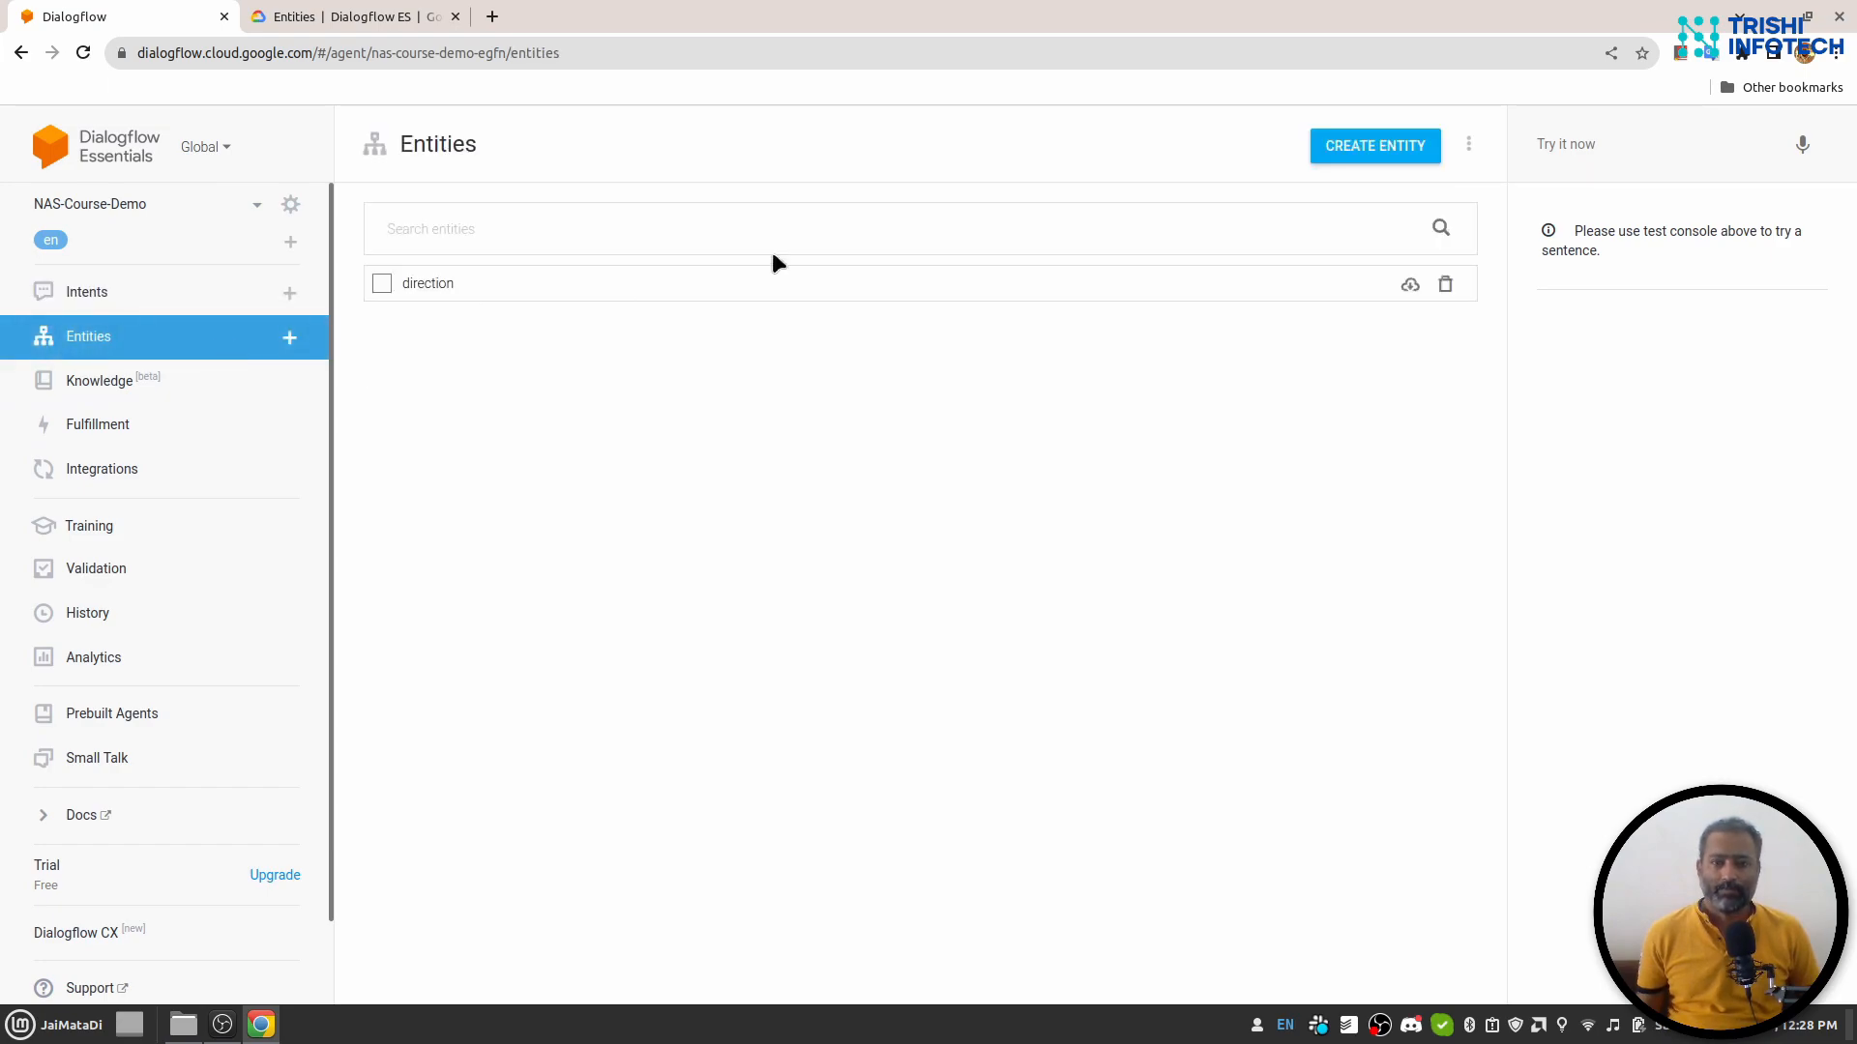
{"action": "left_click", "coordinate": [1371, 145]}
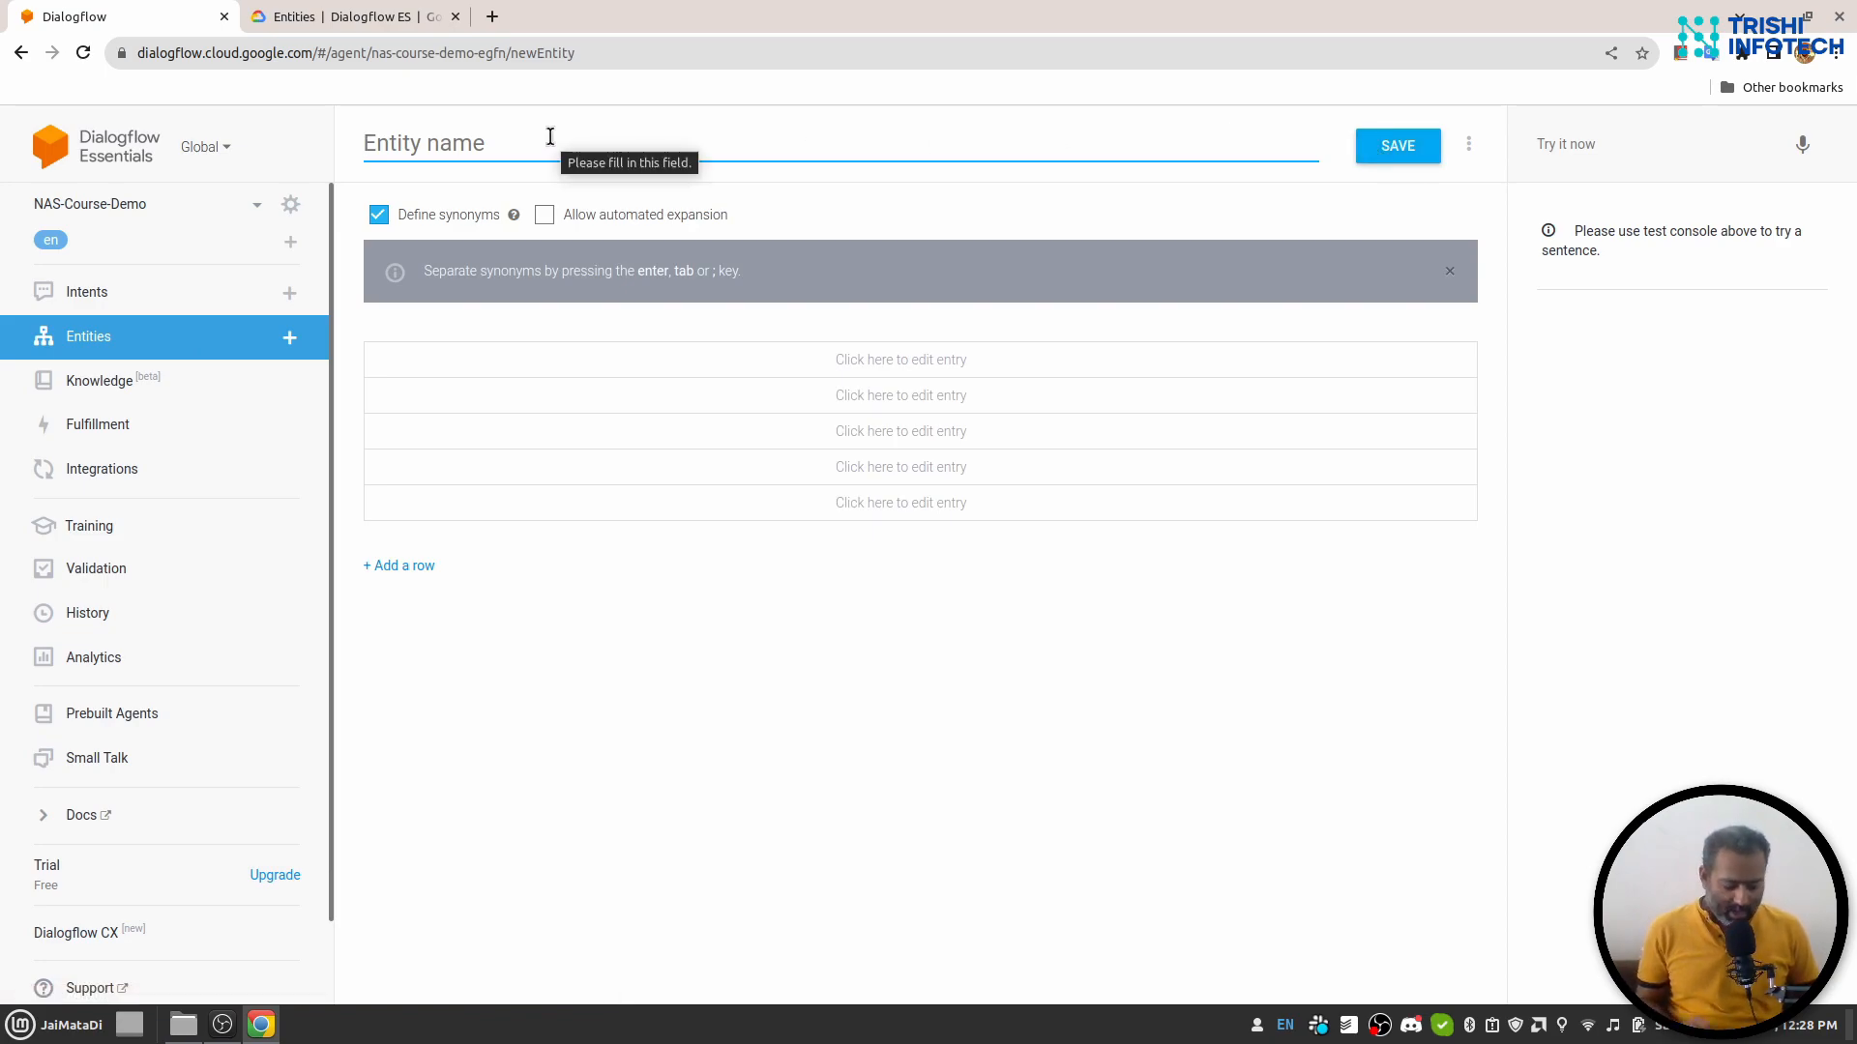
{"action": "type", "text": "direction_sr"}
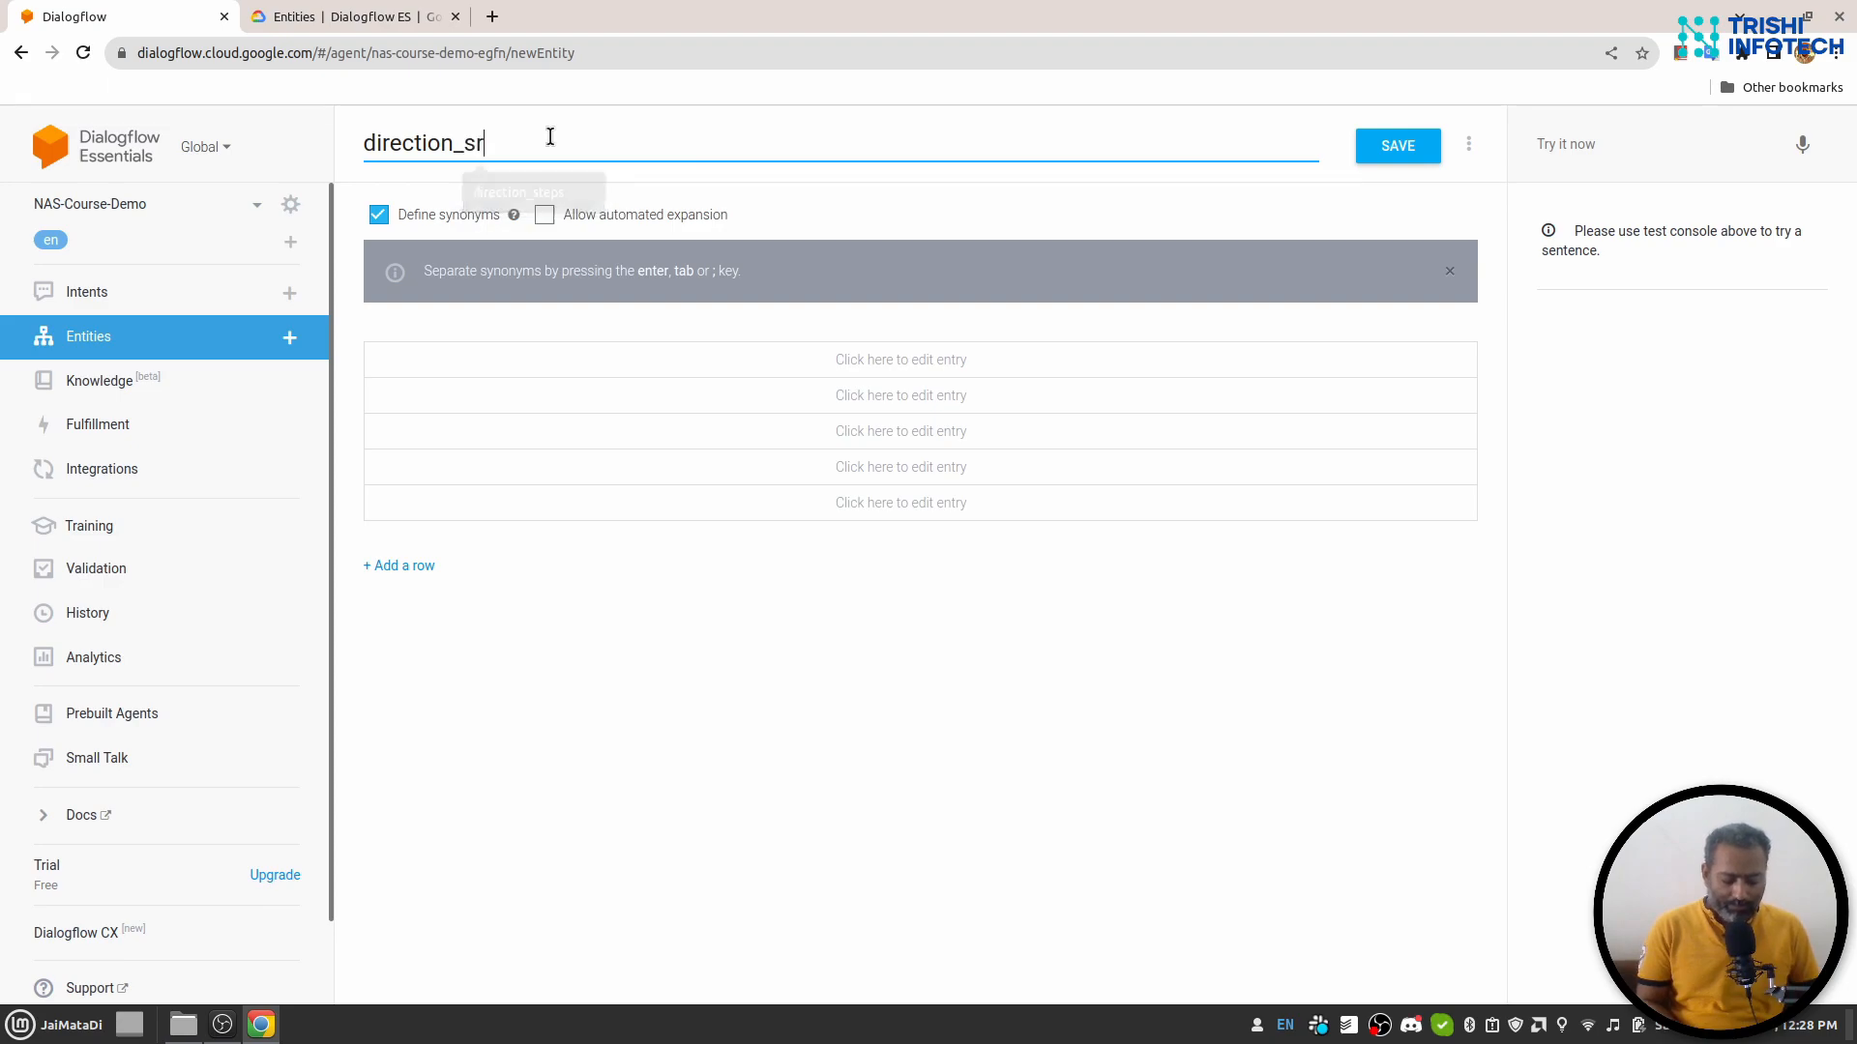
{"action": "key", "text": "BackSpace"}
{"action": "type", "text": "teps"}
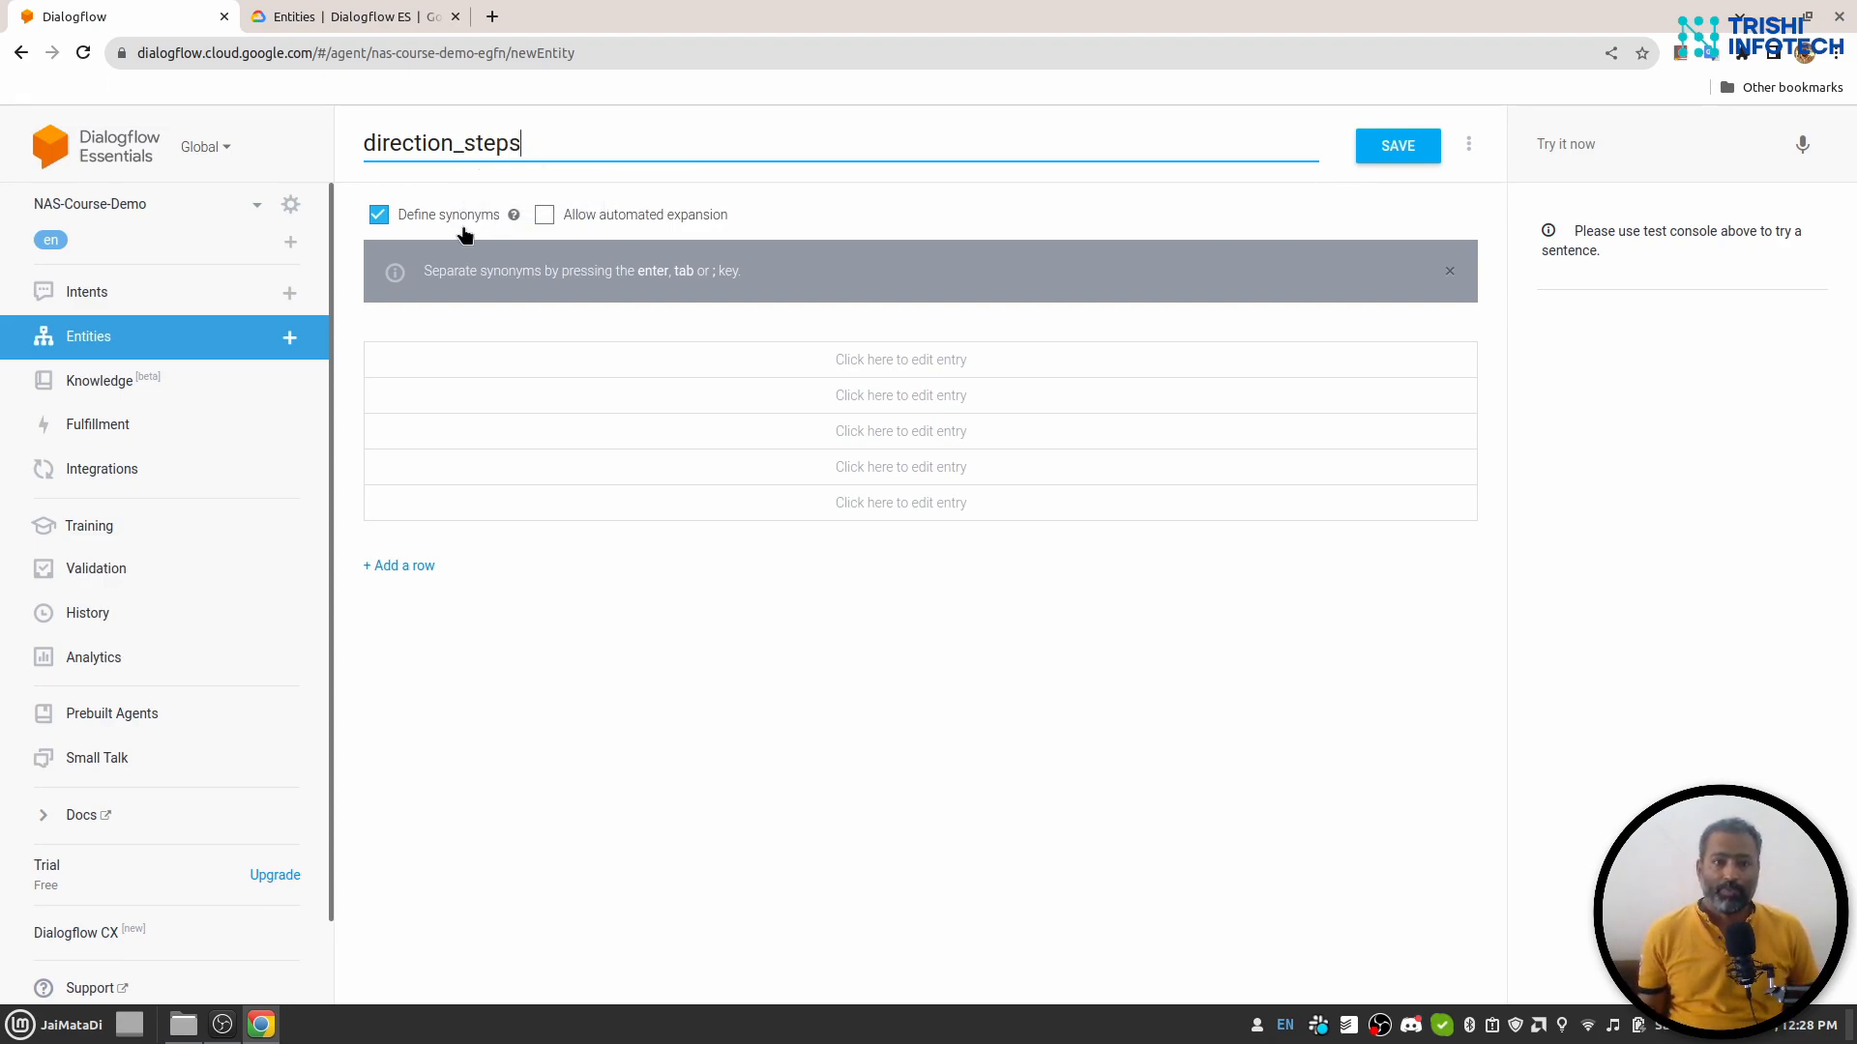
{"action": "left_click", "coordinate": [378, 214]}
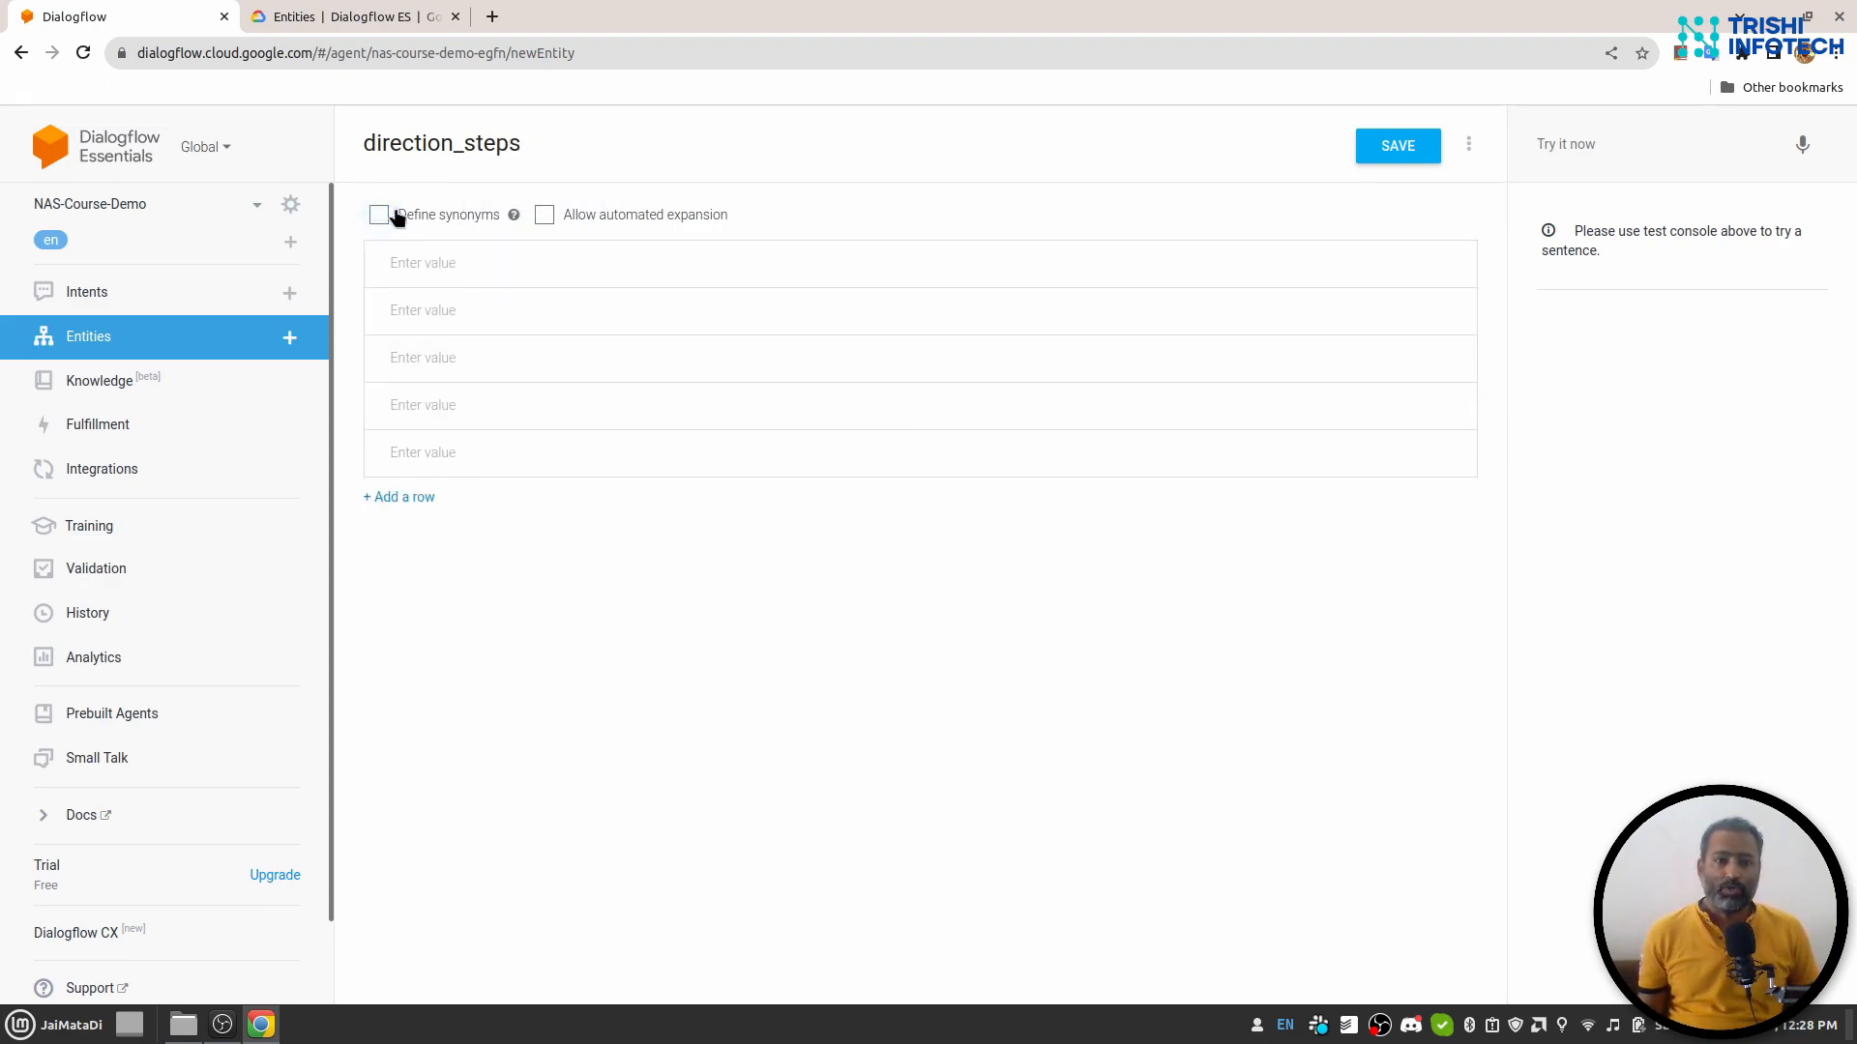
{"action": "left_click", "coordinate": [544, 216]}
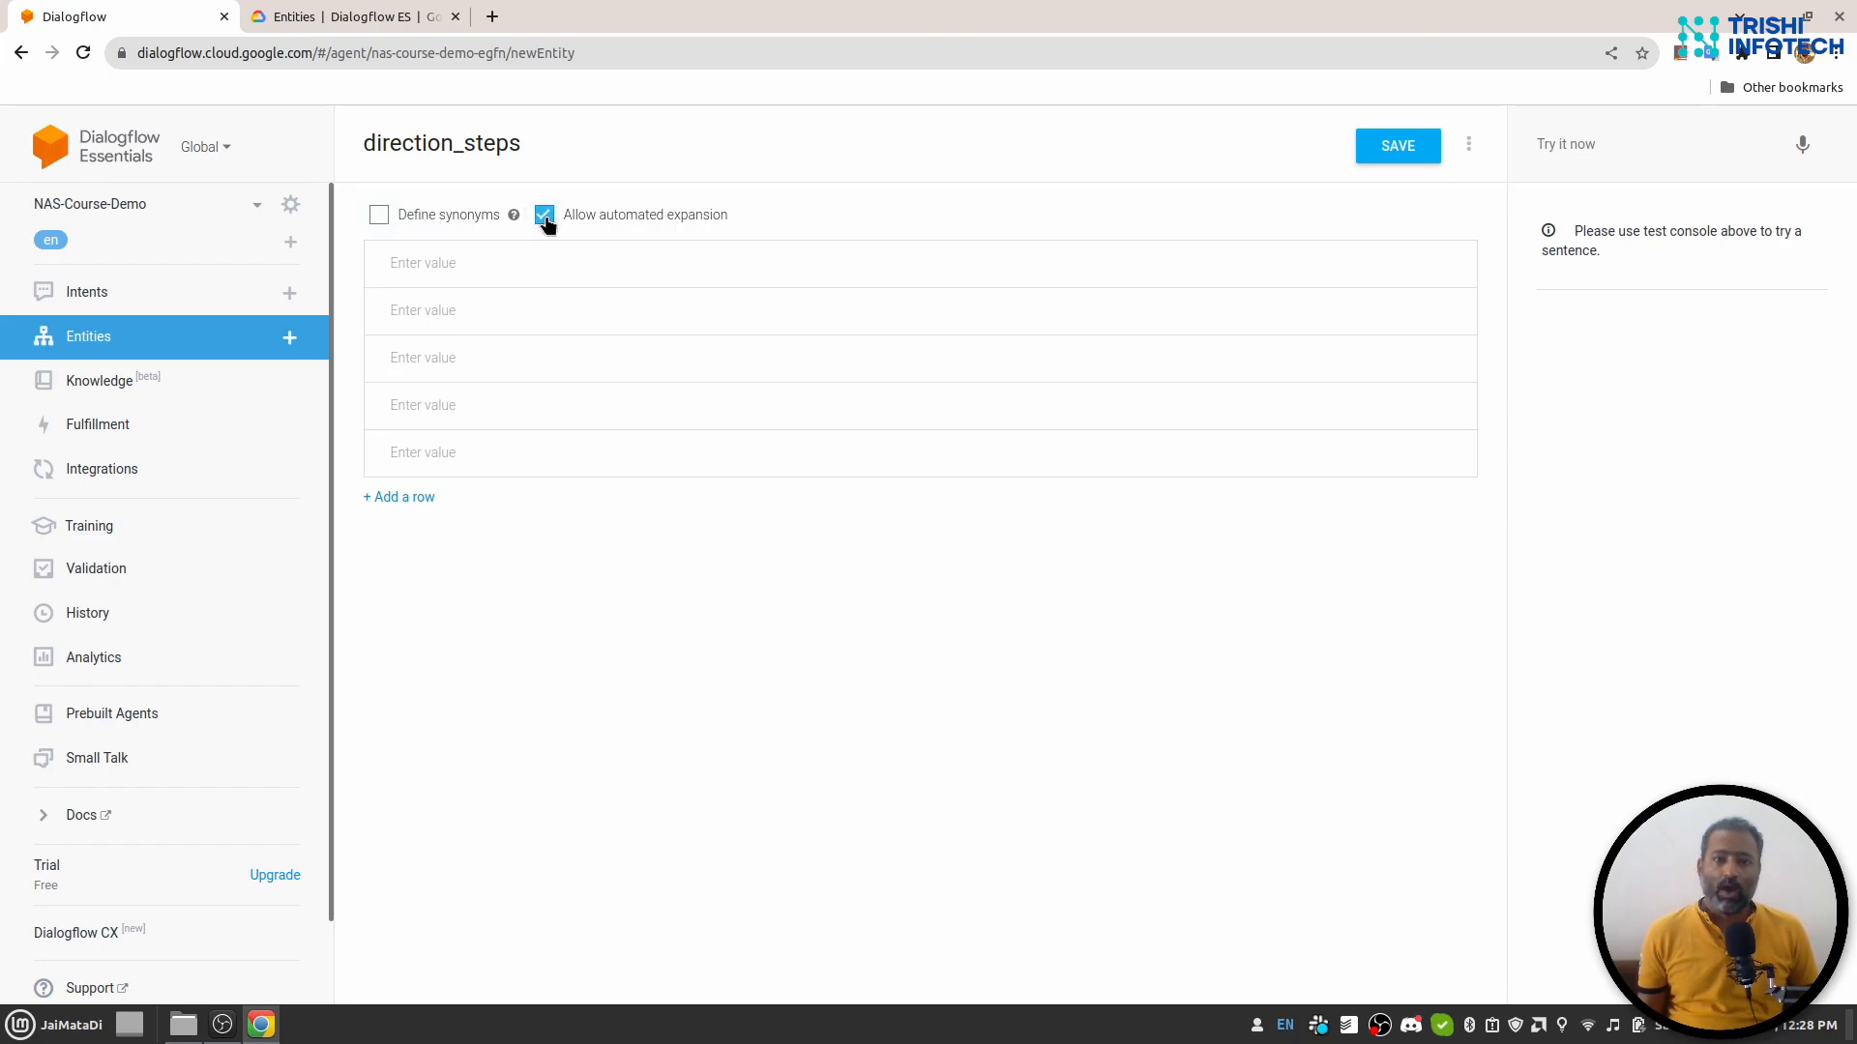
{"action": "left_click", "coordinate": [583, 271]}
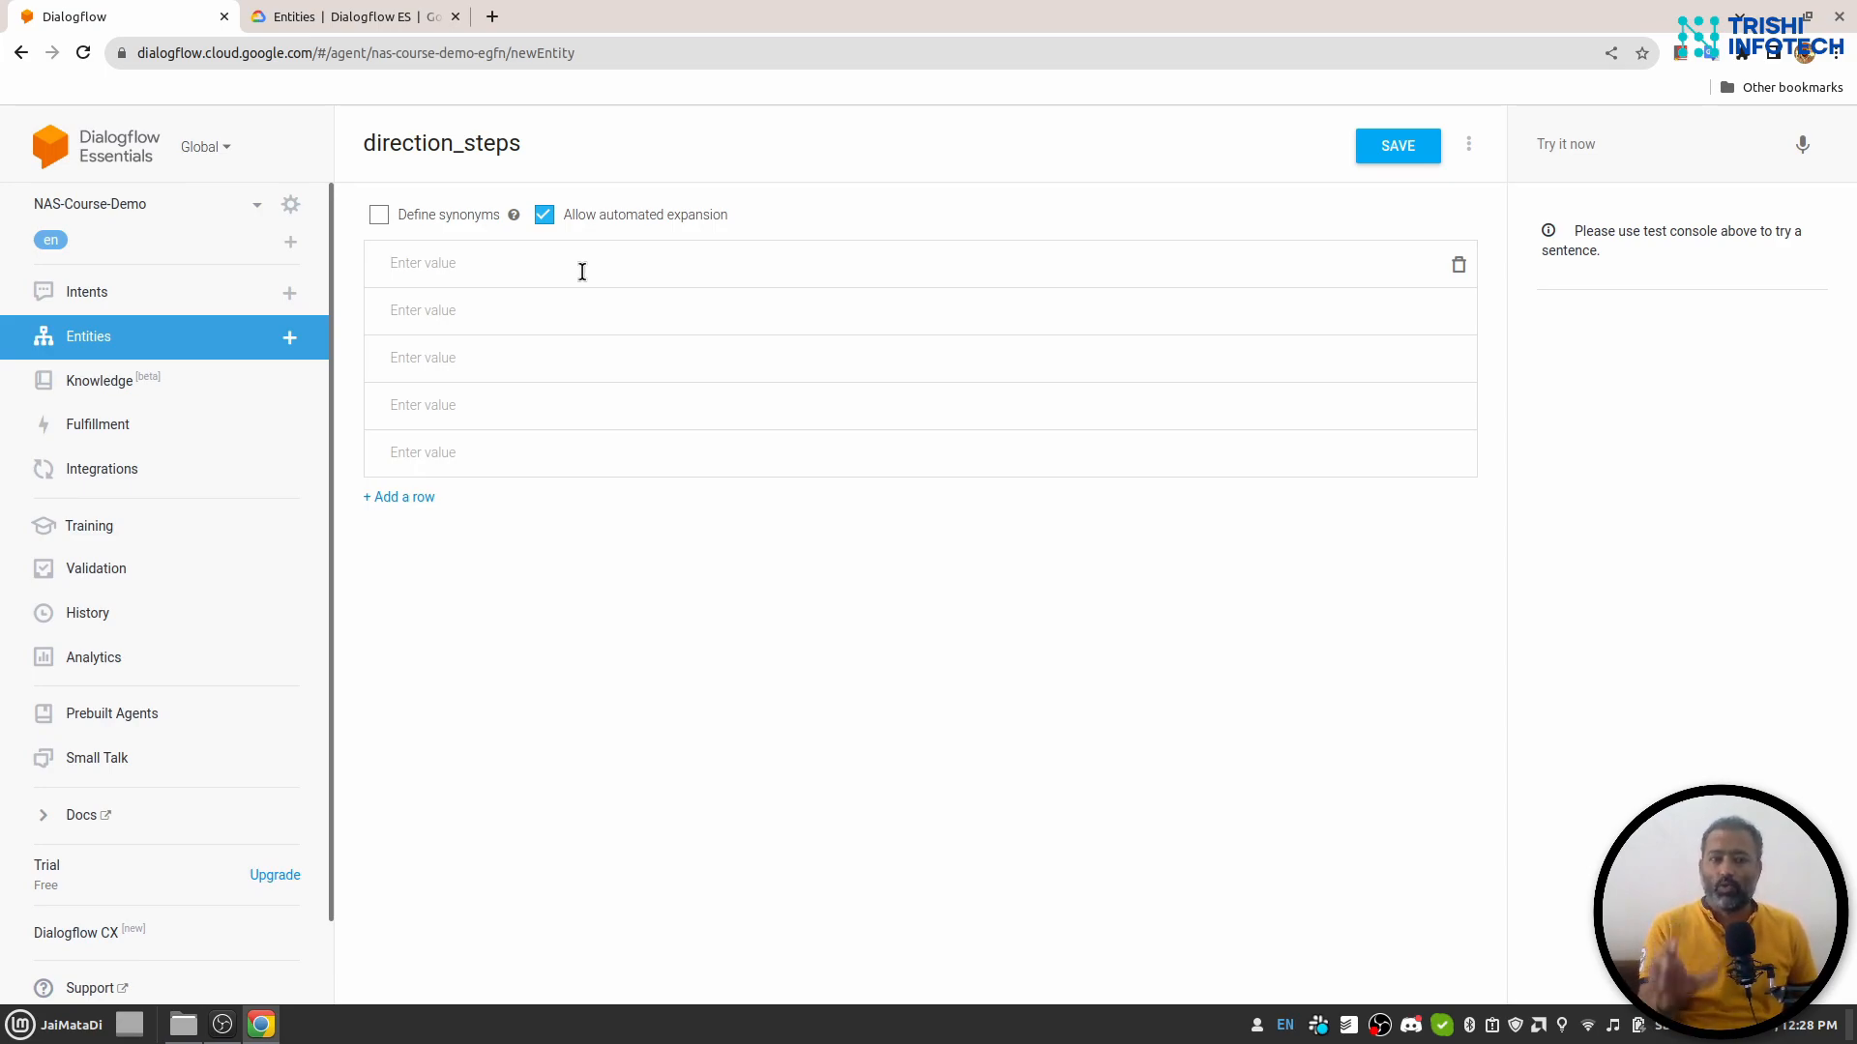
{"action": "type", "text": "@"}
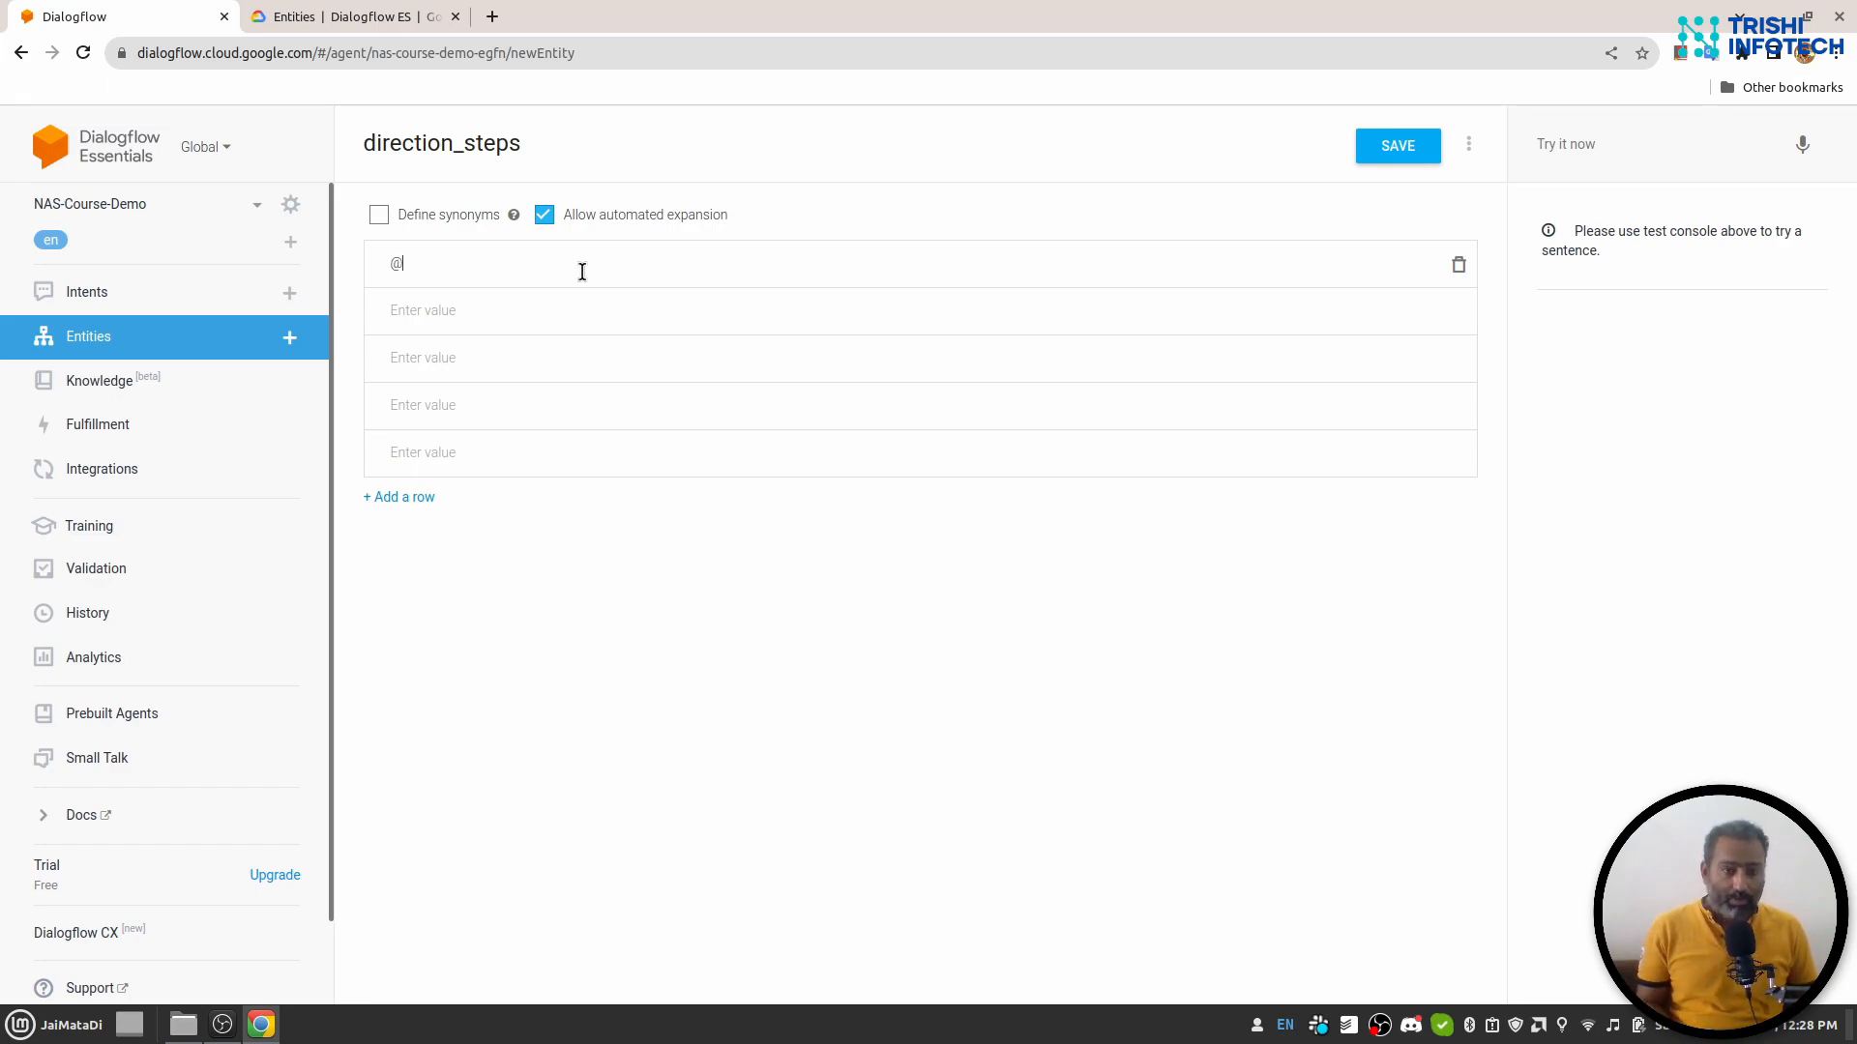
{"action": "type", "text": "sys"}
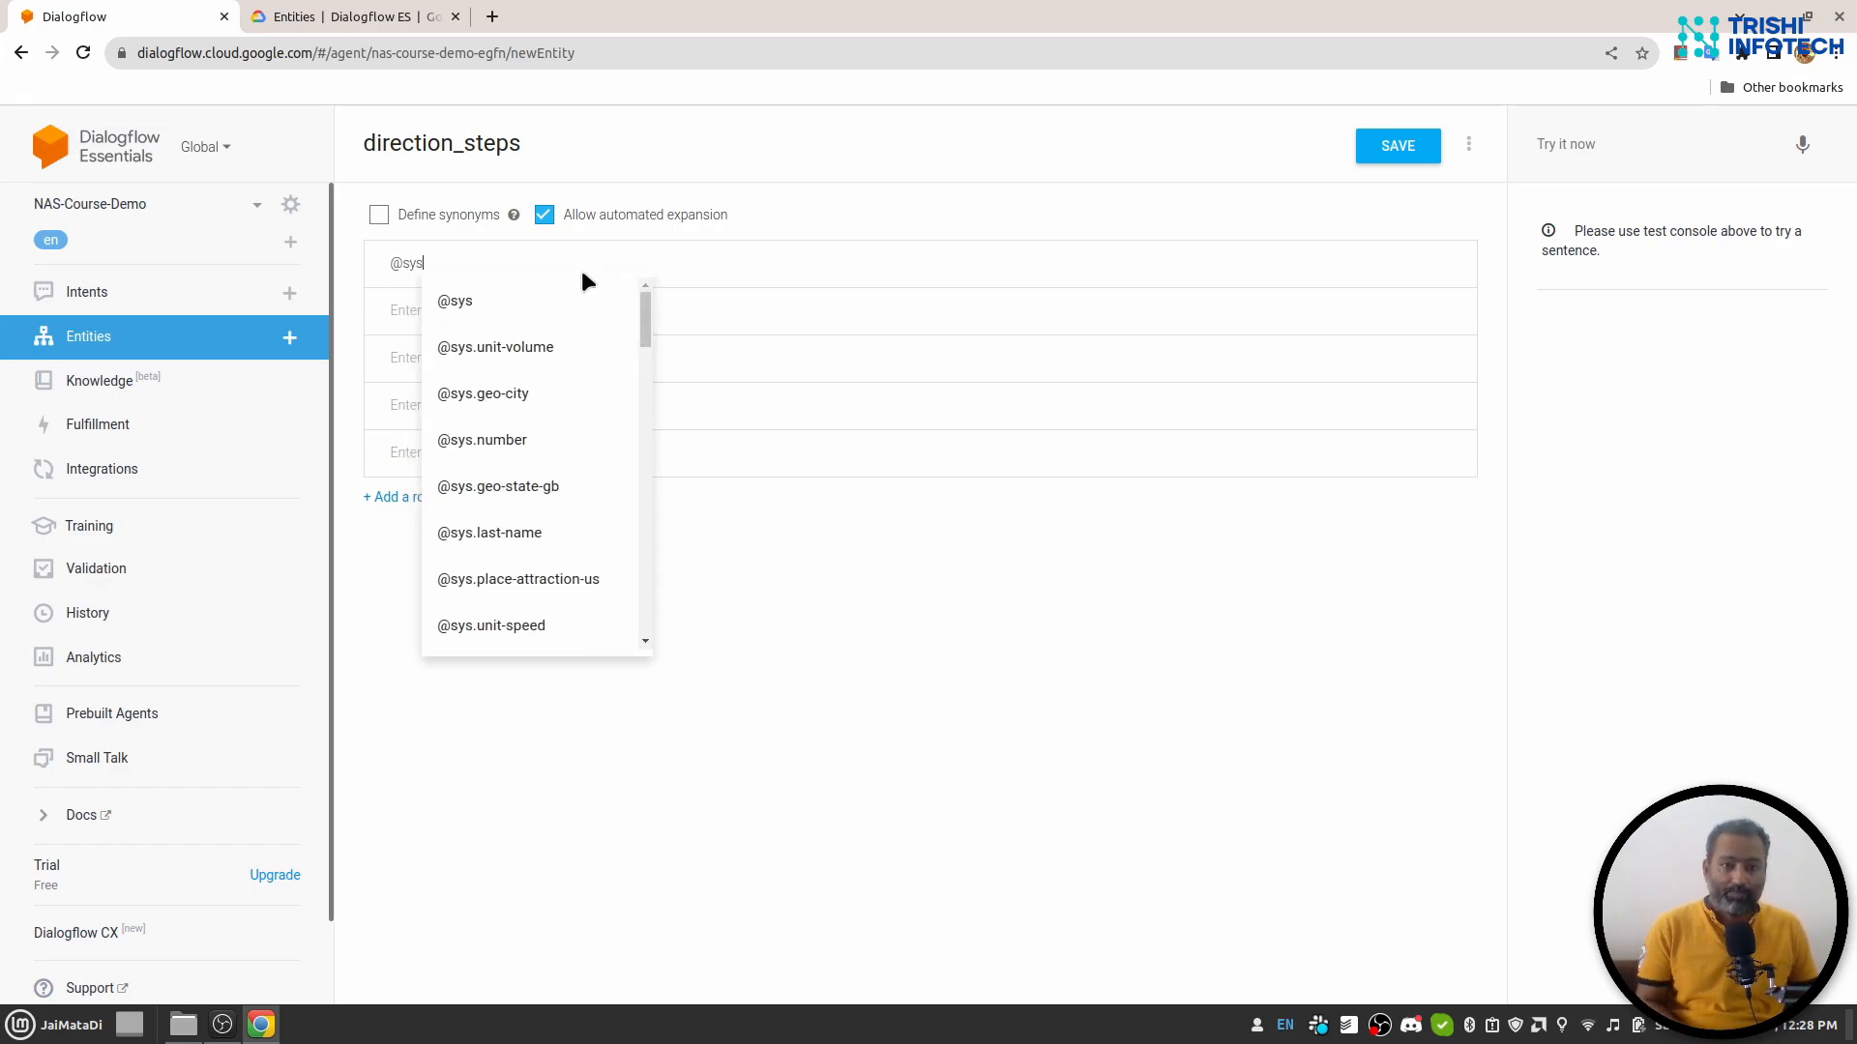
{"action": "type", "text": ".number"}
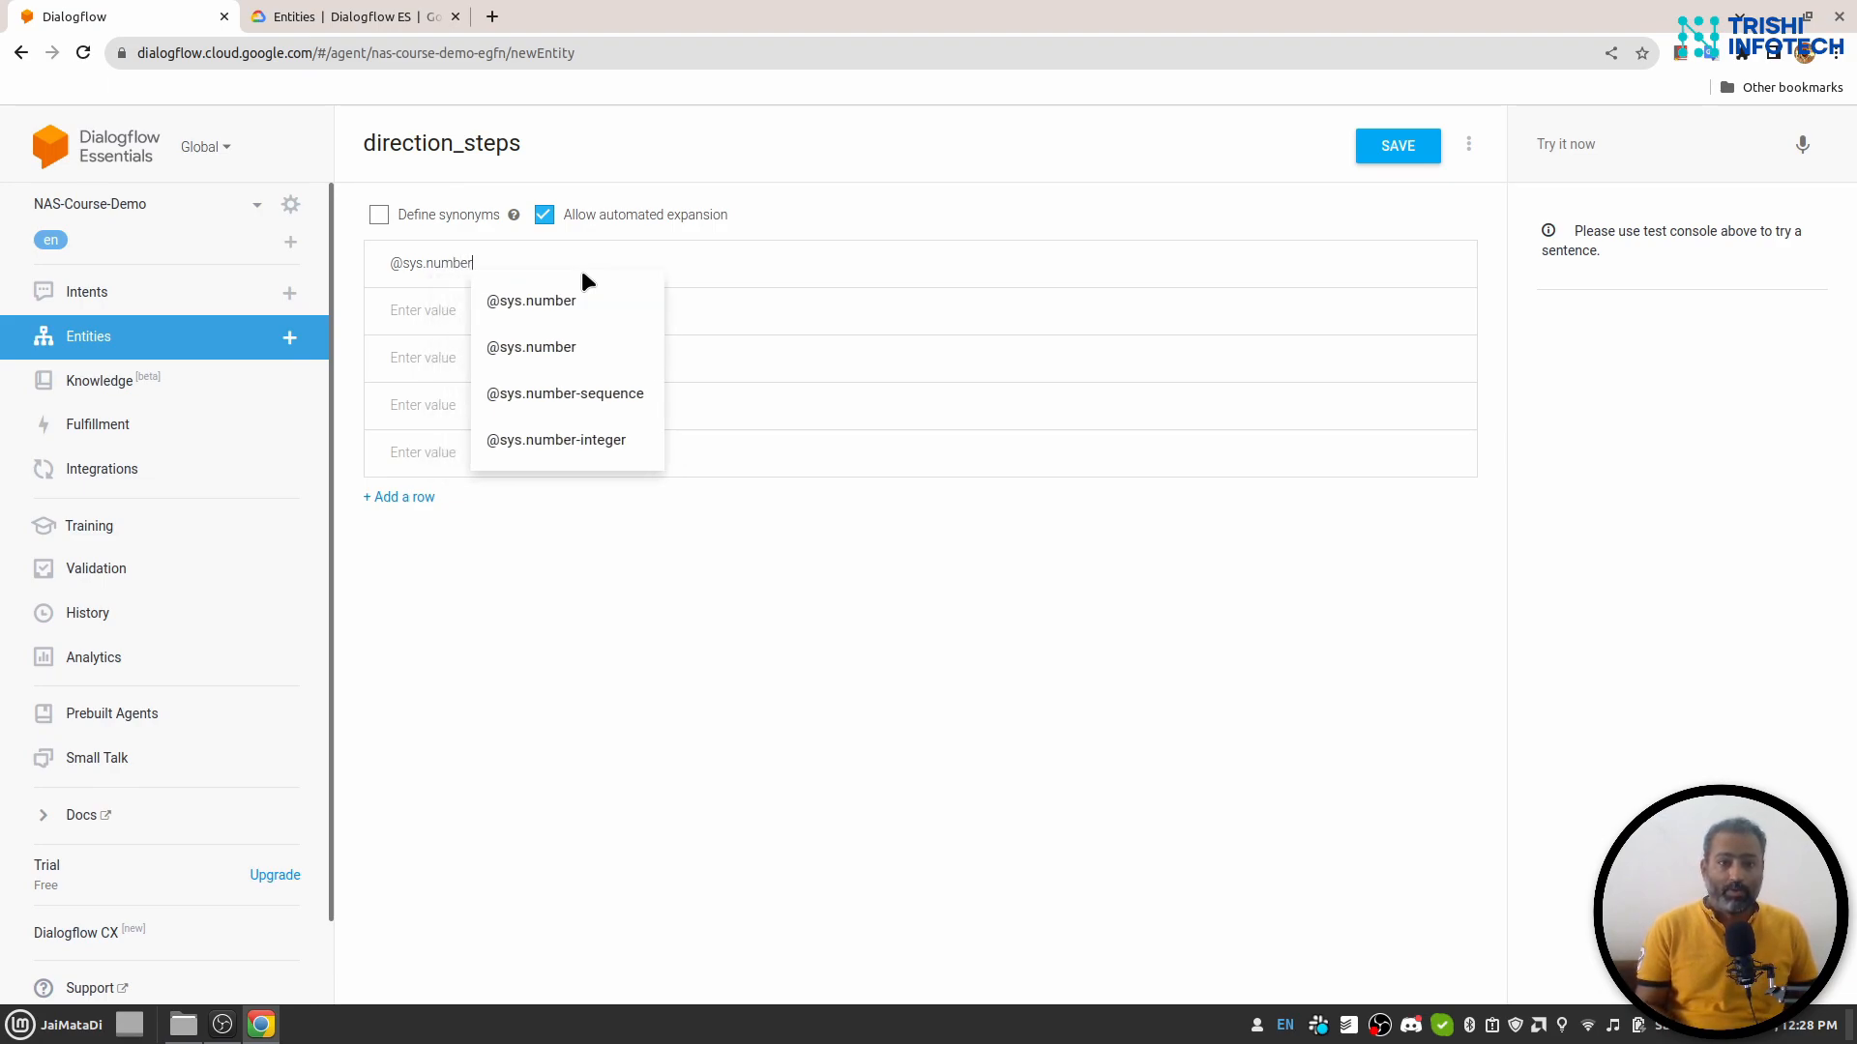
{"action": "type", "text": ":"}
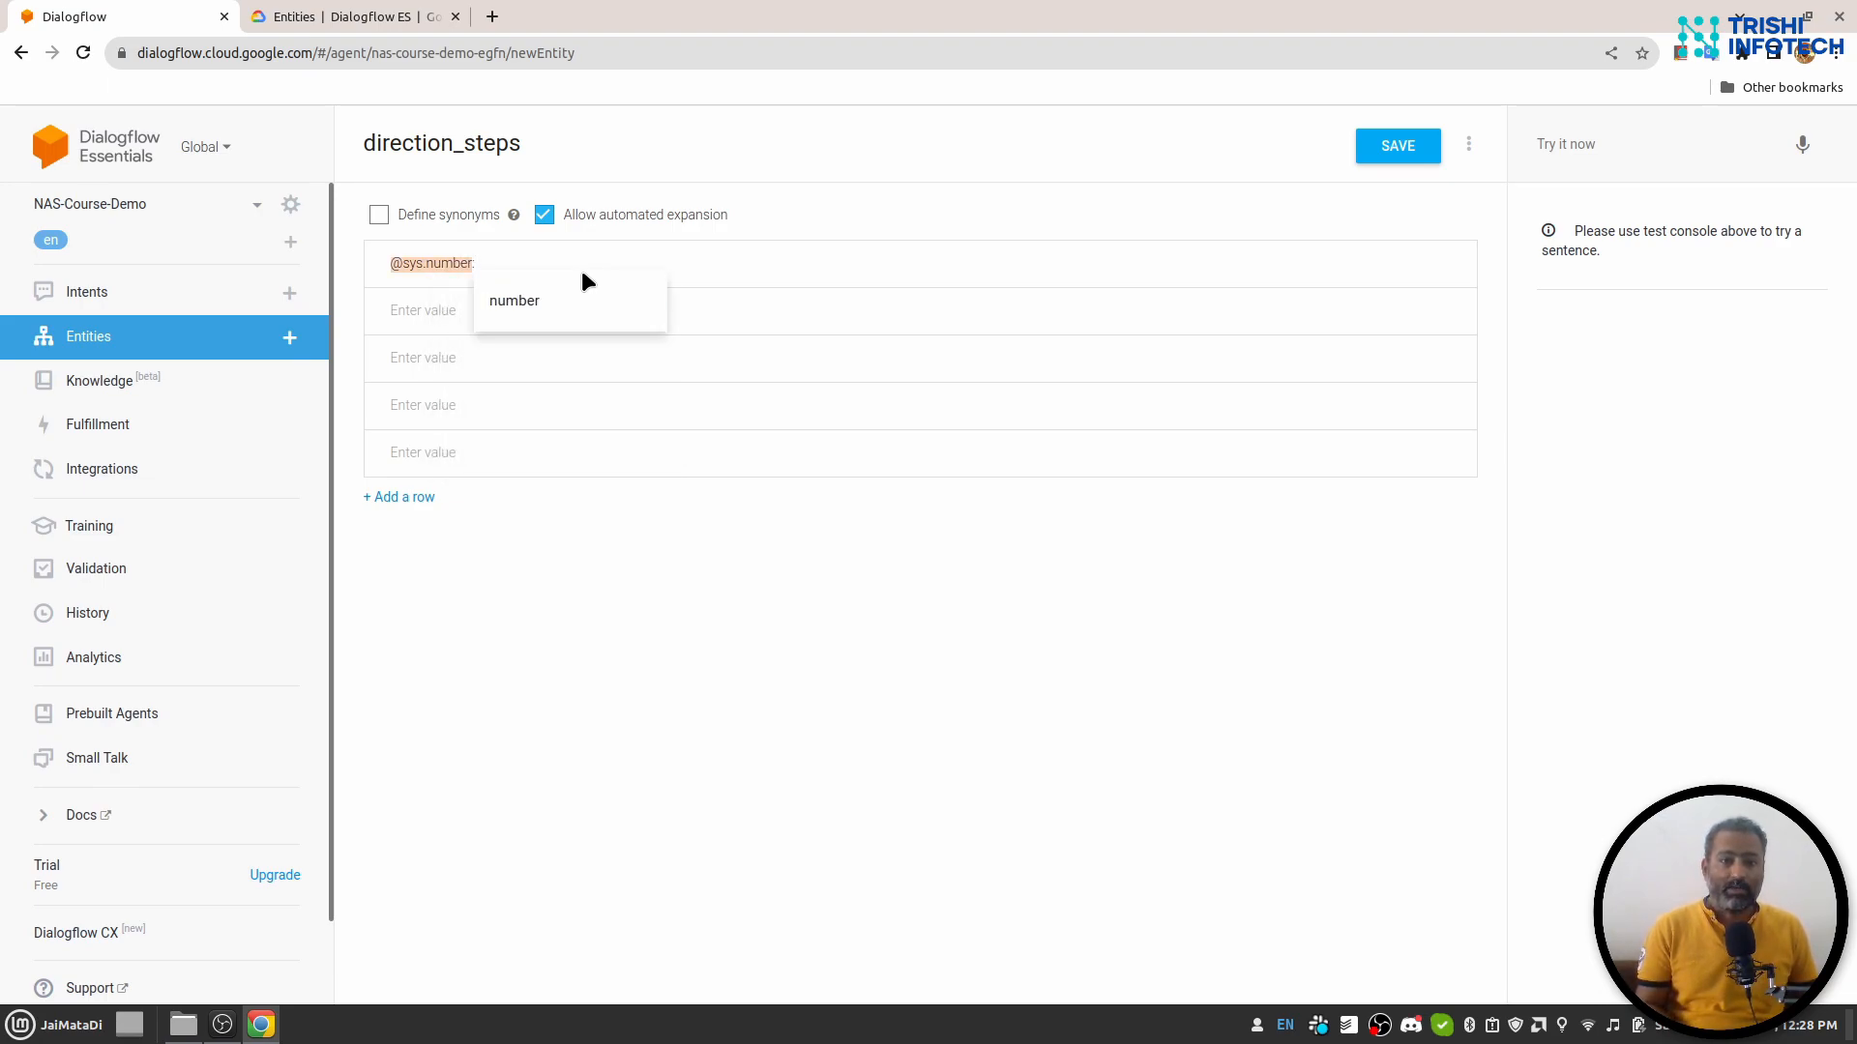
{"action": "key", "text": "BackSpace"}
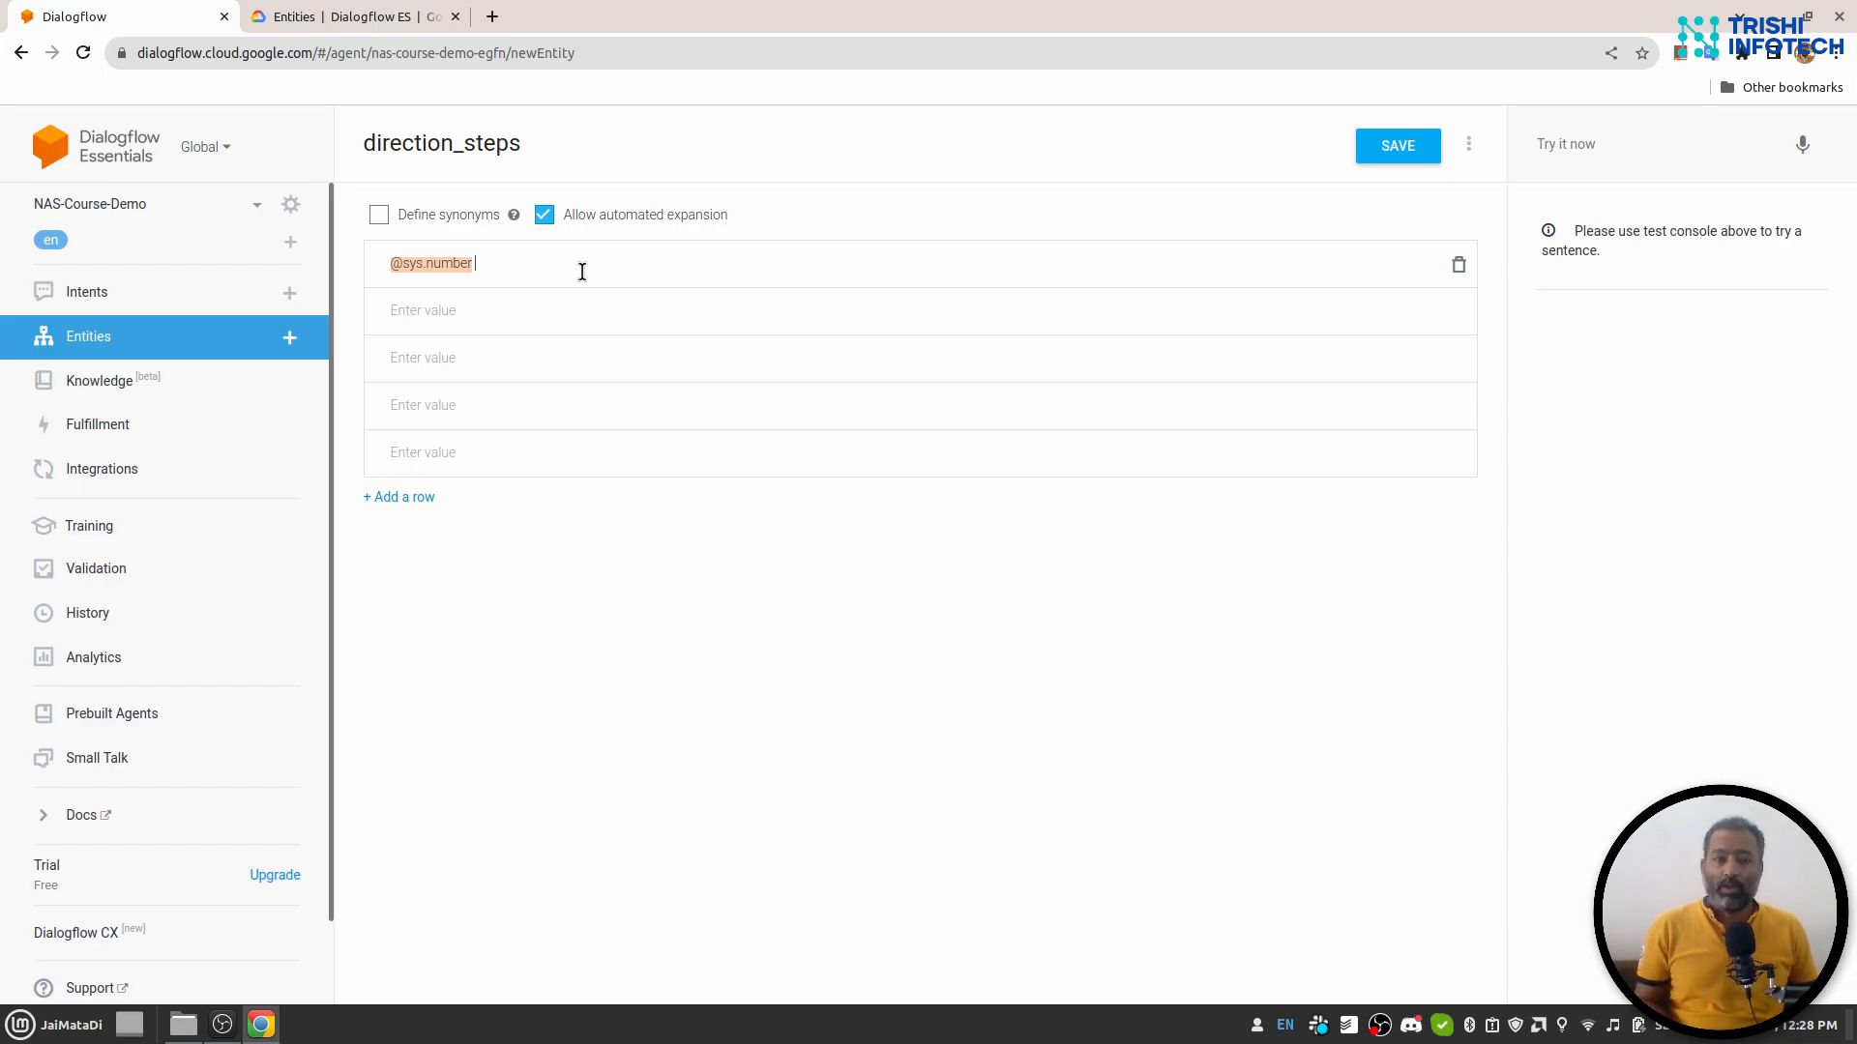
{"action": "type", "text": "step"}
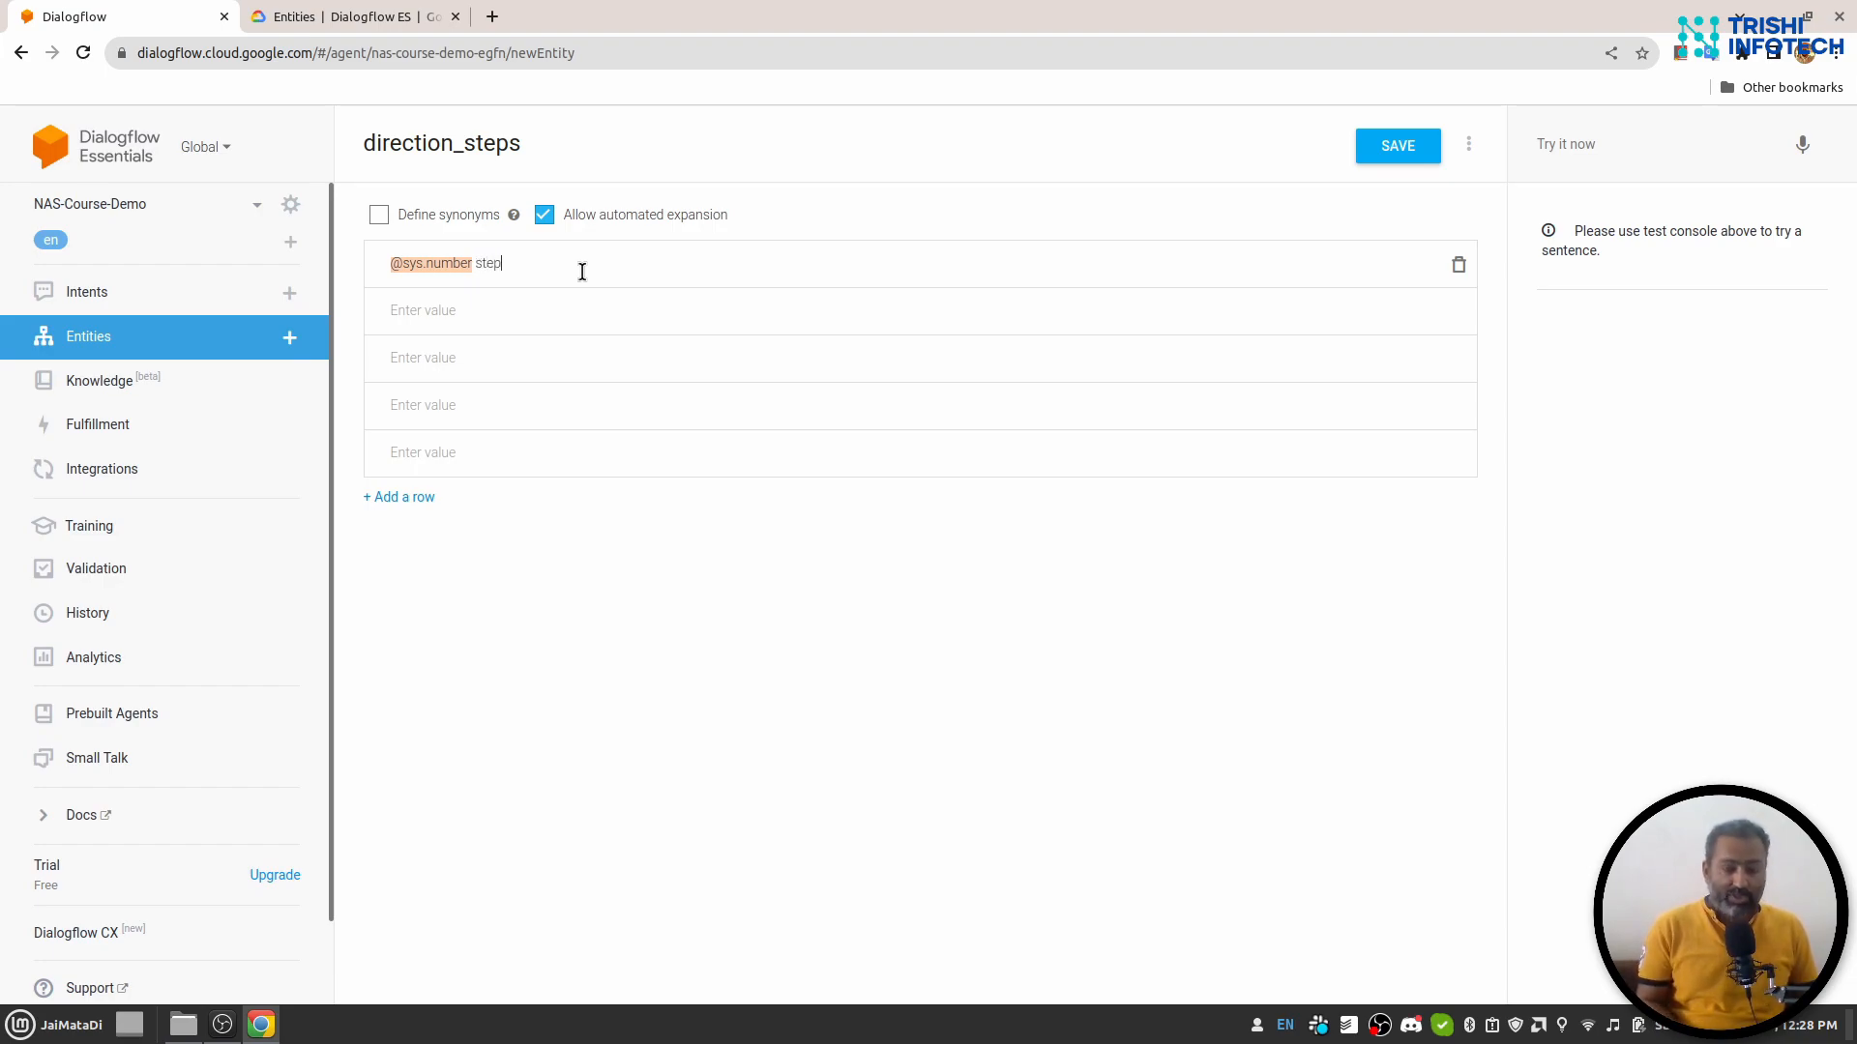
{"action": "type", "text": "s @direction"}
{"action": "left_click", "coordinate": [665, 302]}
{"action": "key", "text": "BackSpace"}
{"action": "key", "text": "Return"}
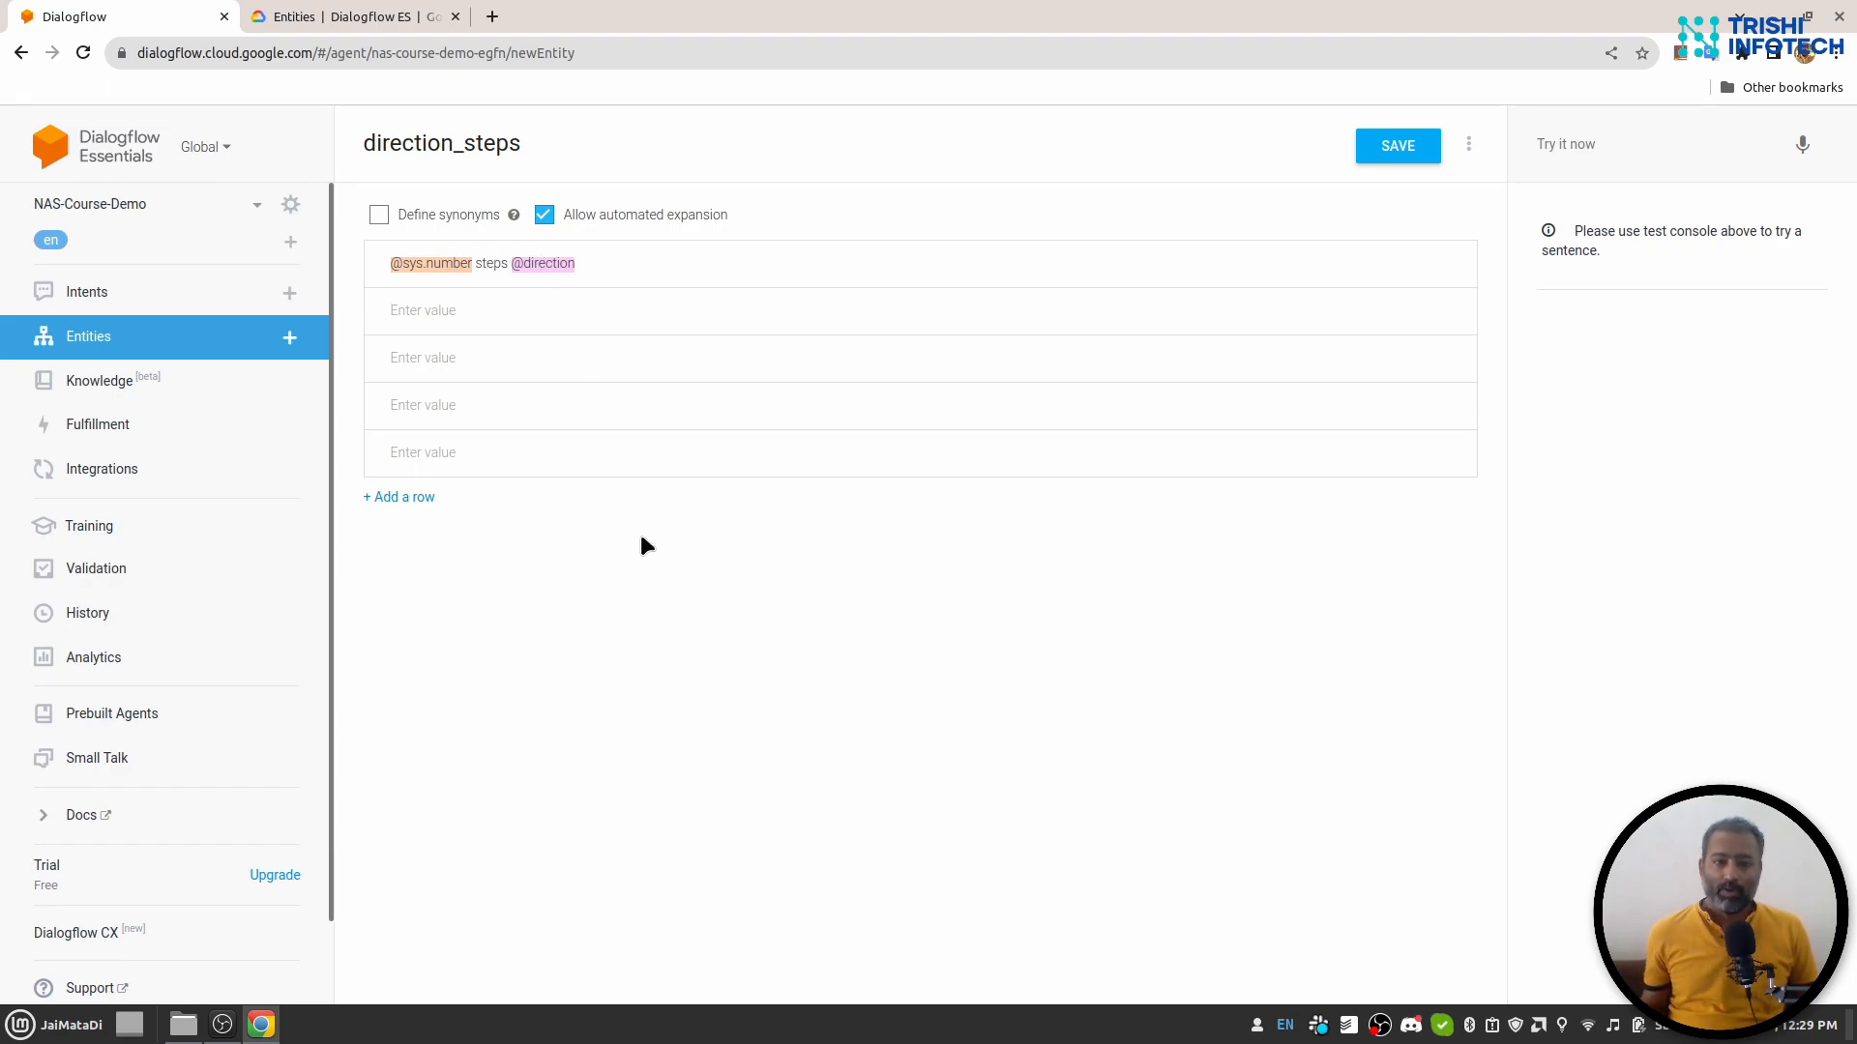
{"action": "type", "text": "@"}
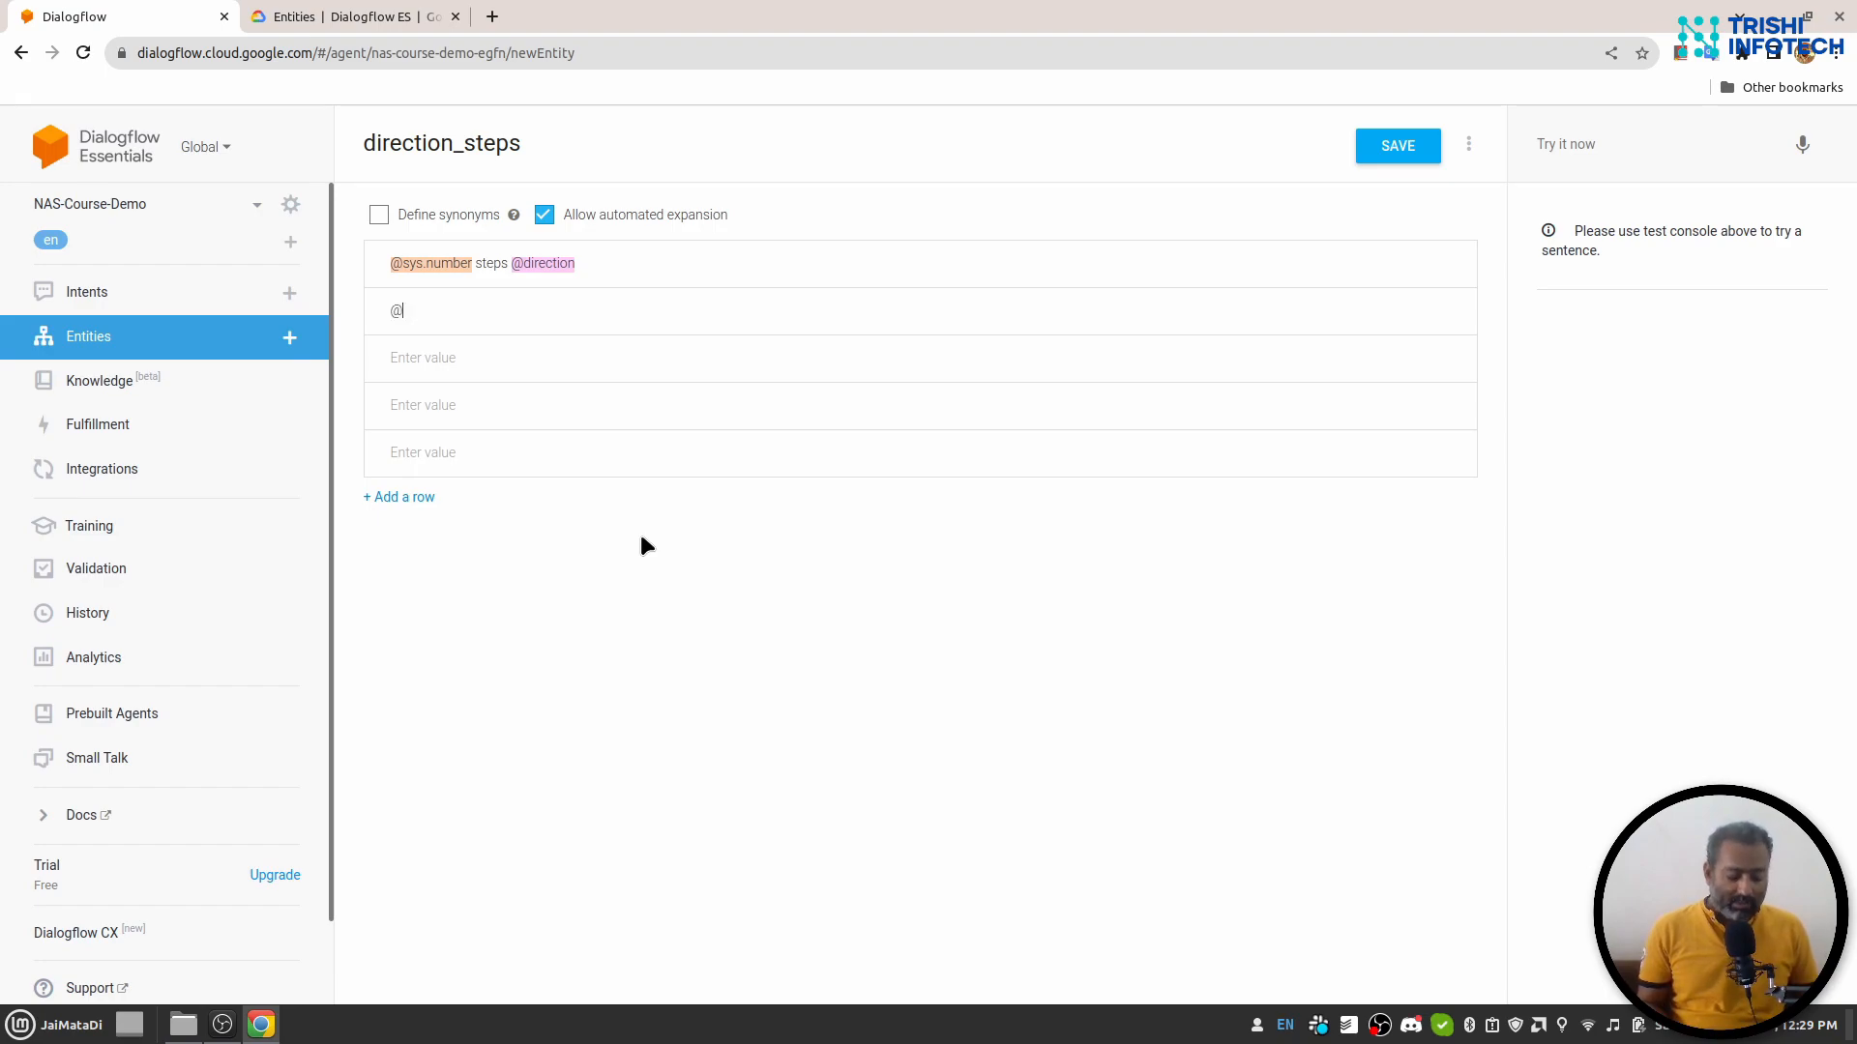
{"action": "type", "text": "direction"}
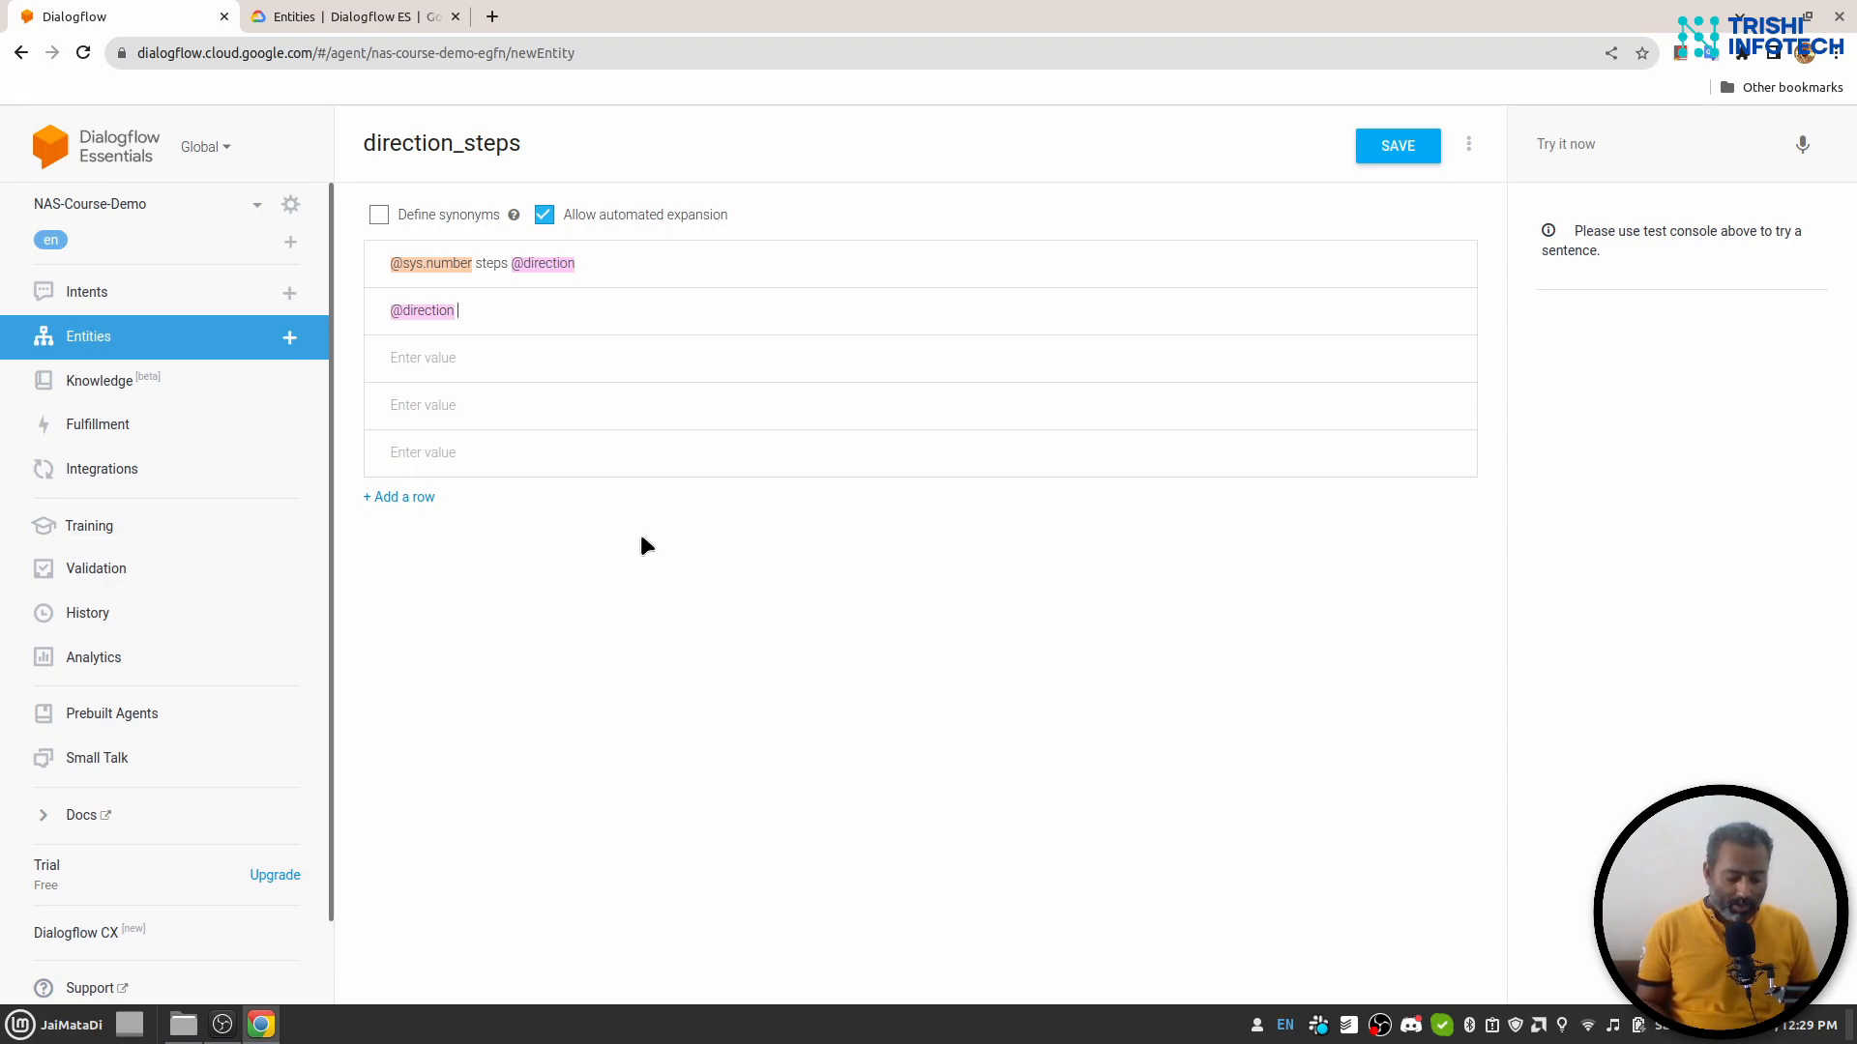
{"action": "type", "text": " @sys"}
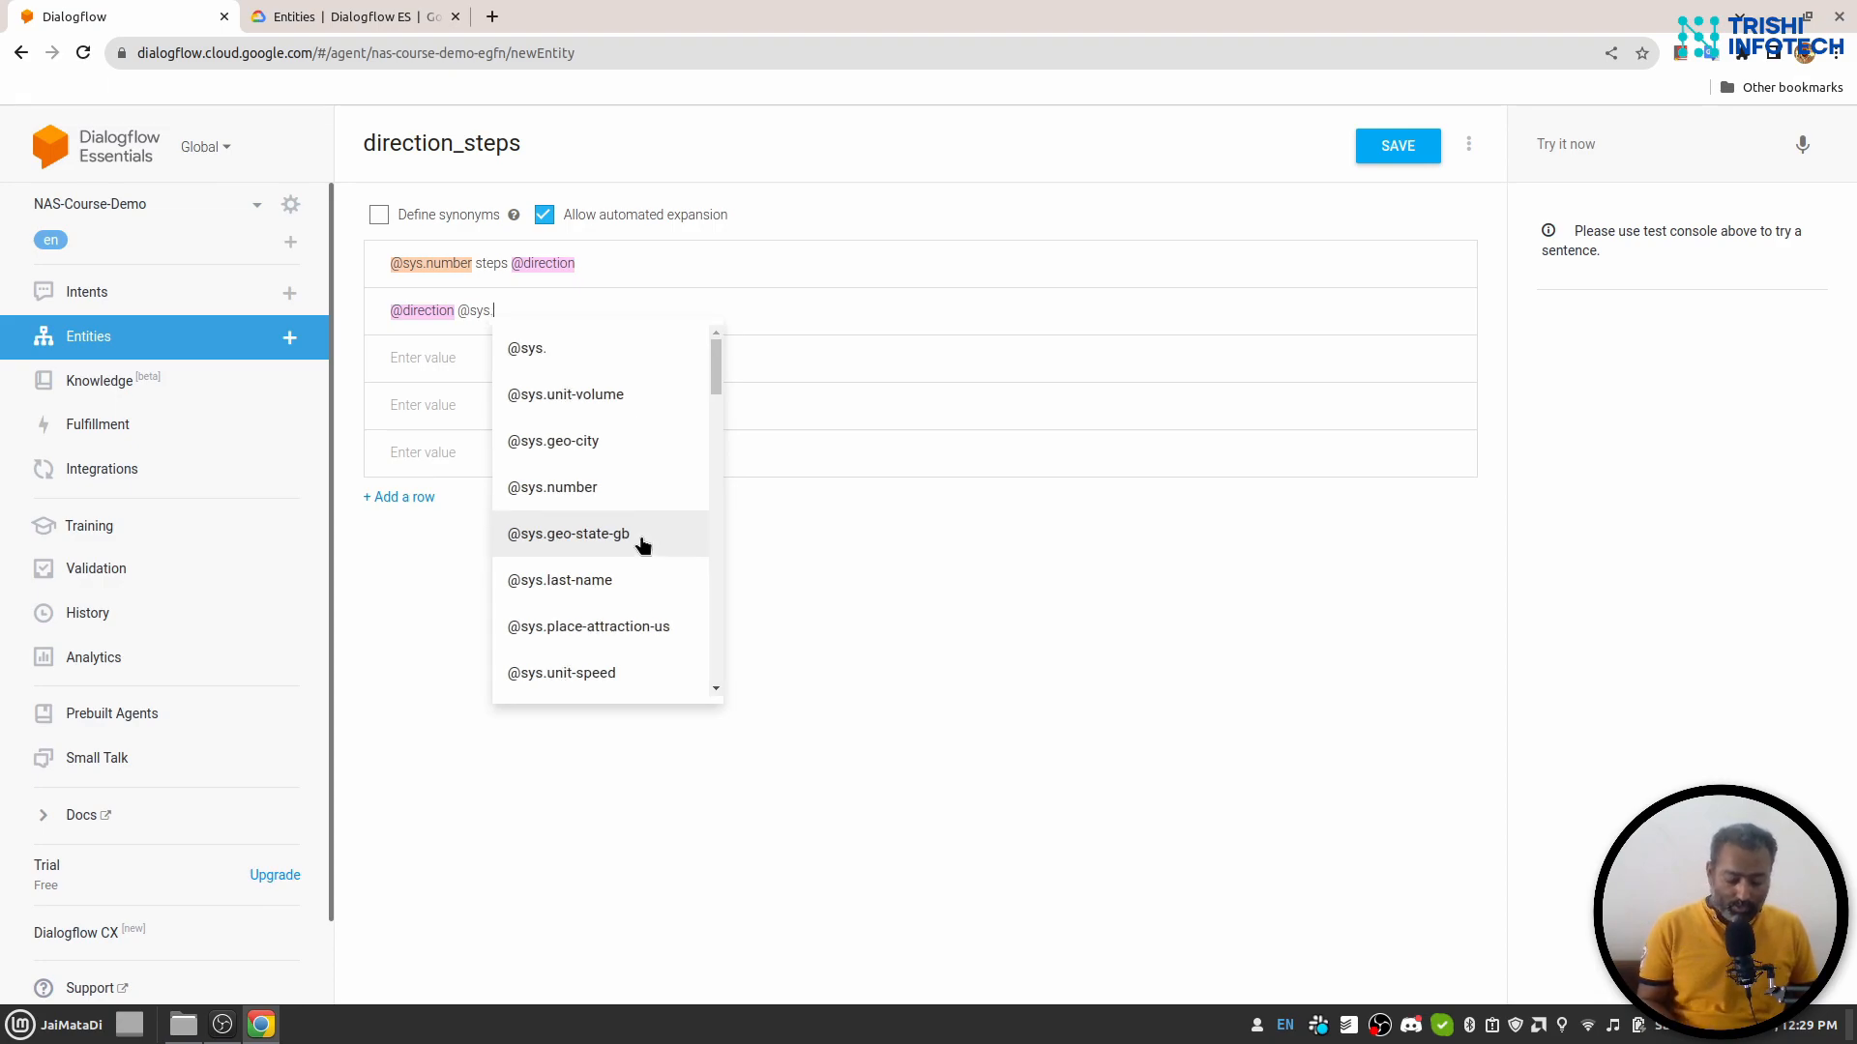
{"action": "type", "text": ".number"}
{"action": "key", "text": "Return"}
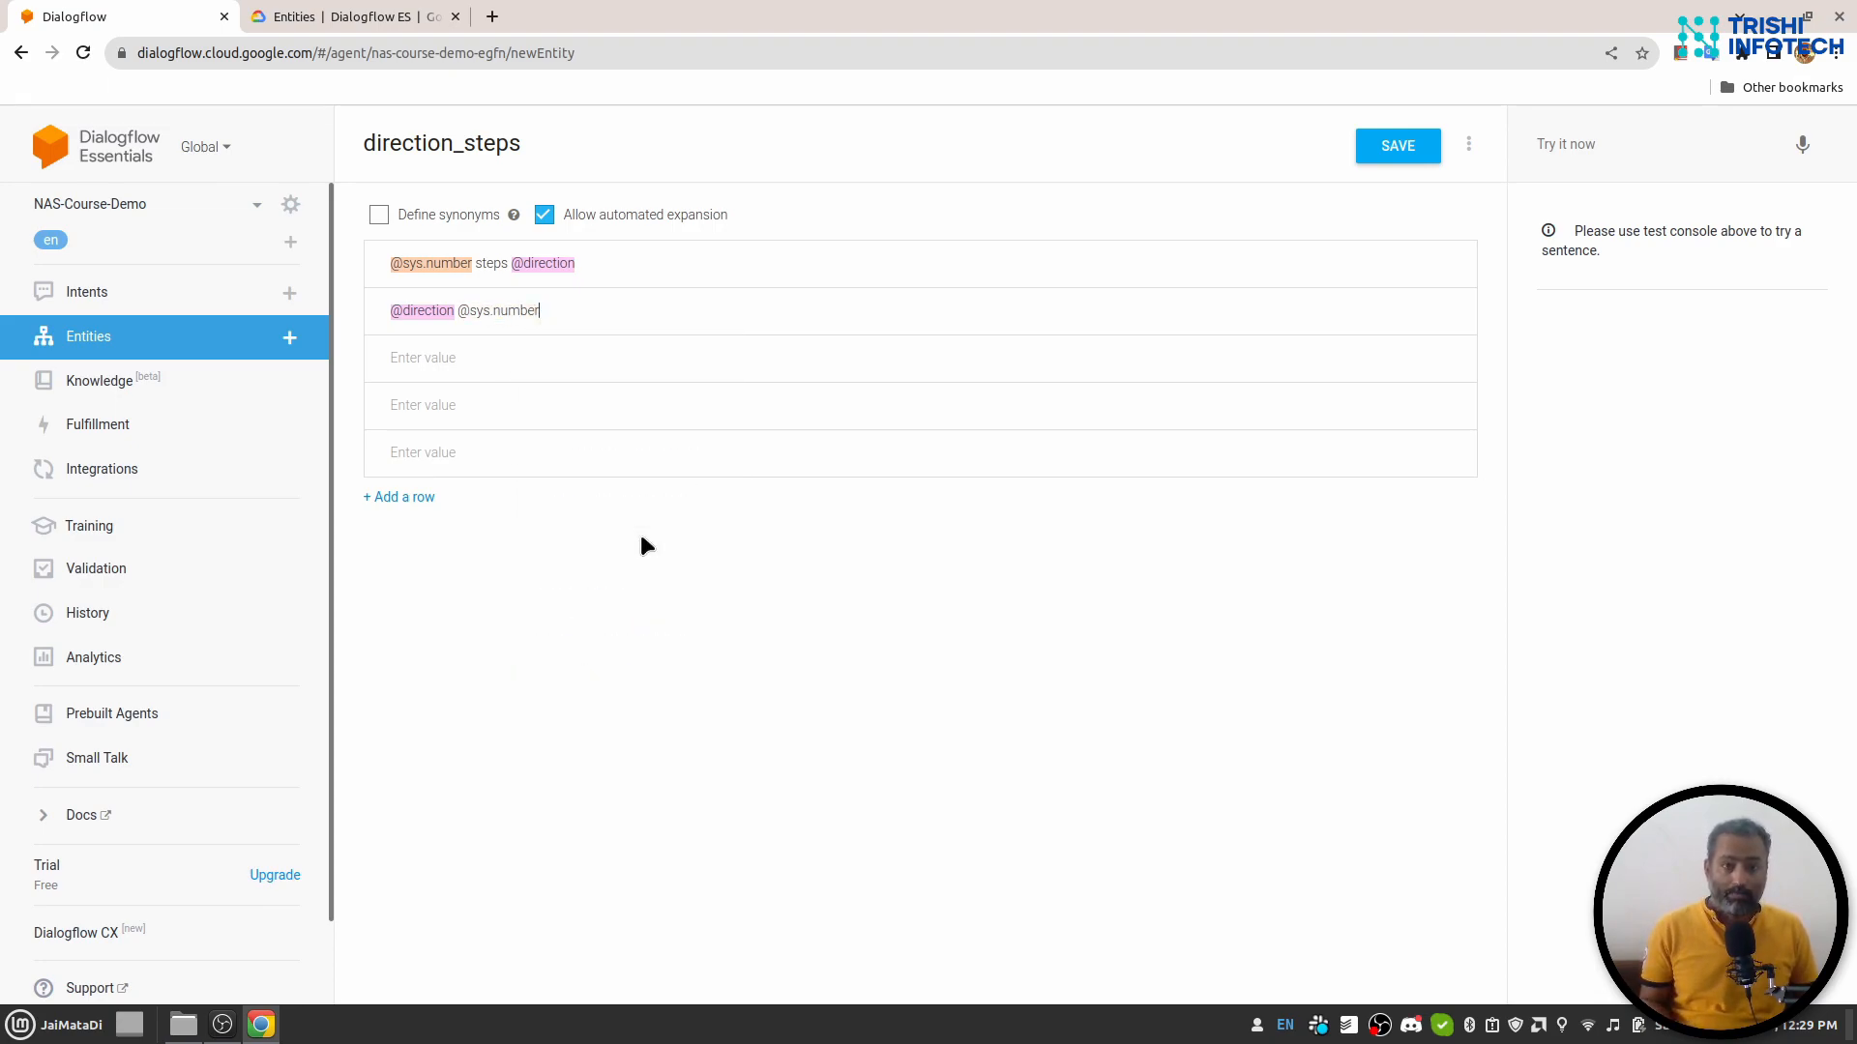
{"action": "type", "text": "r "}
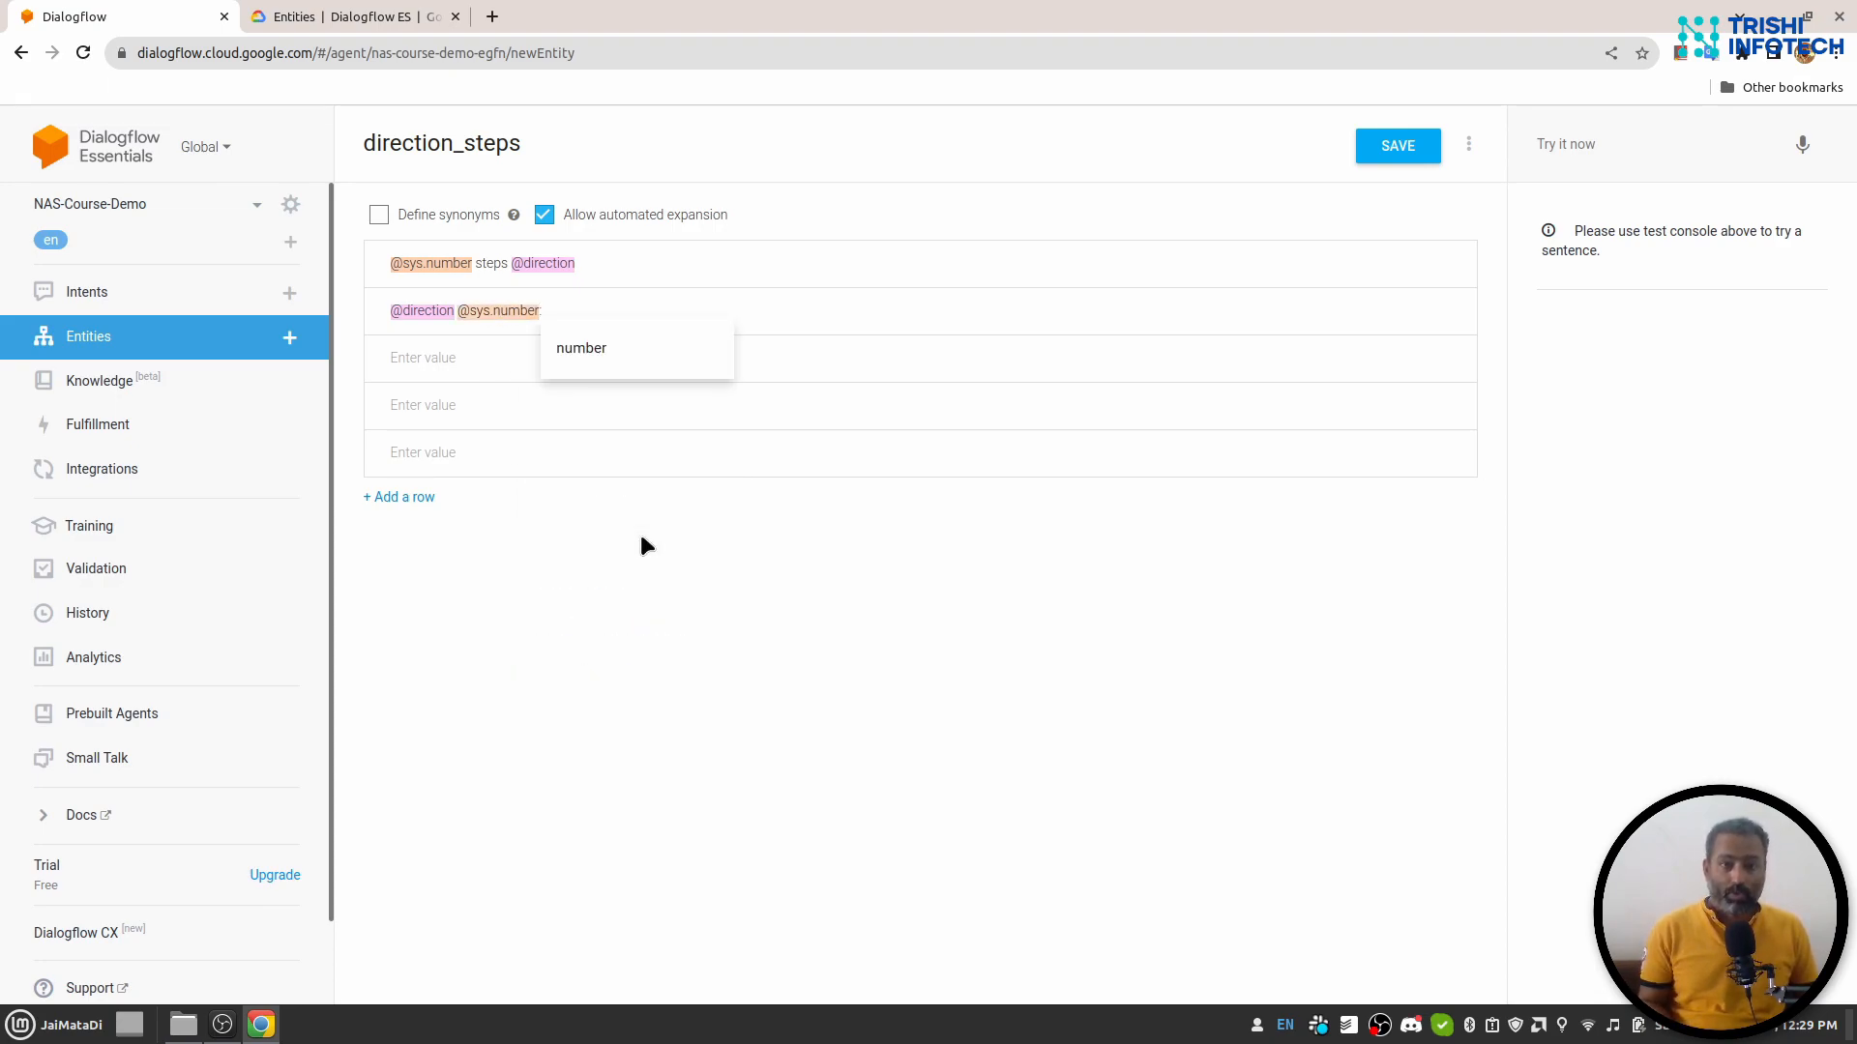
{"action": "type", "text": "stesp"}
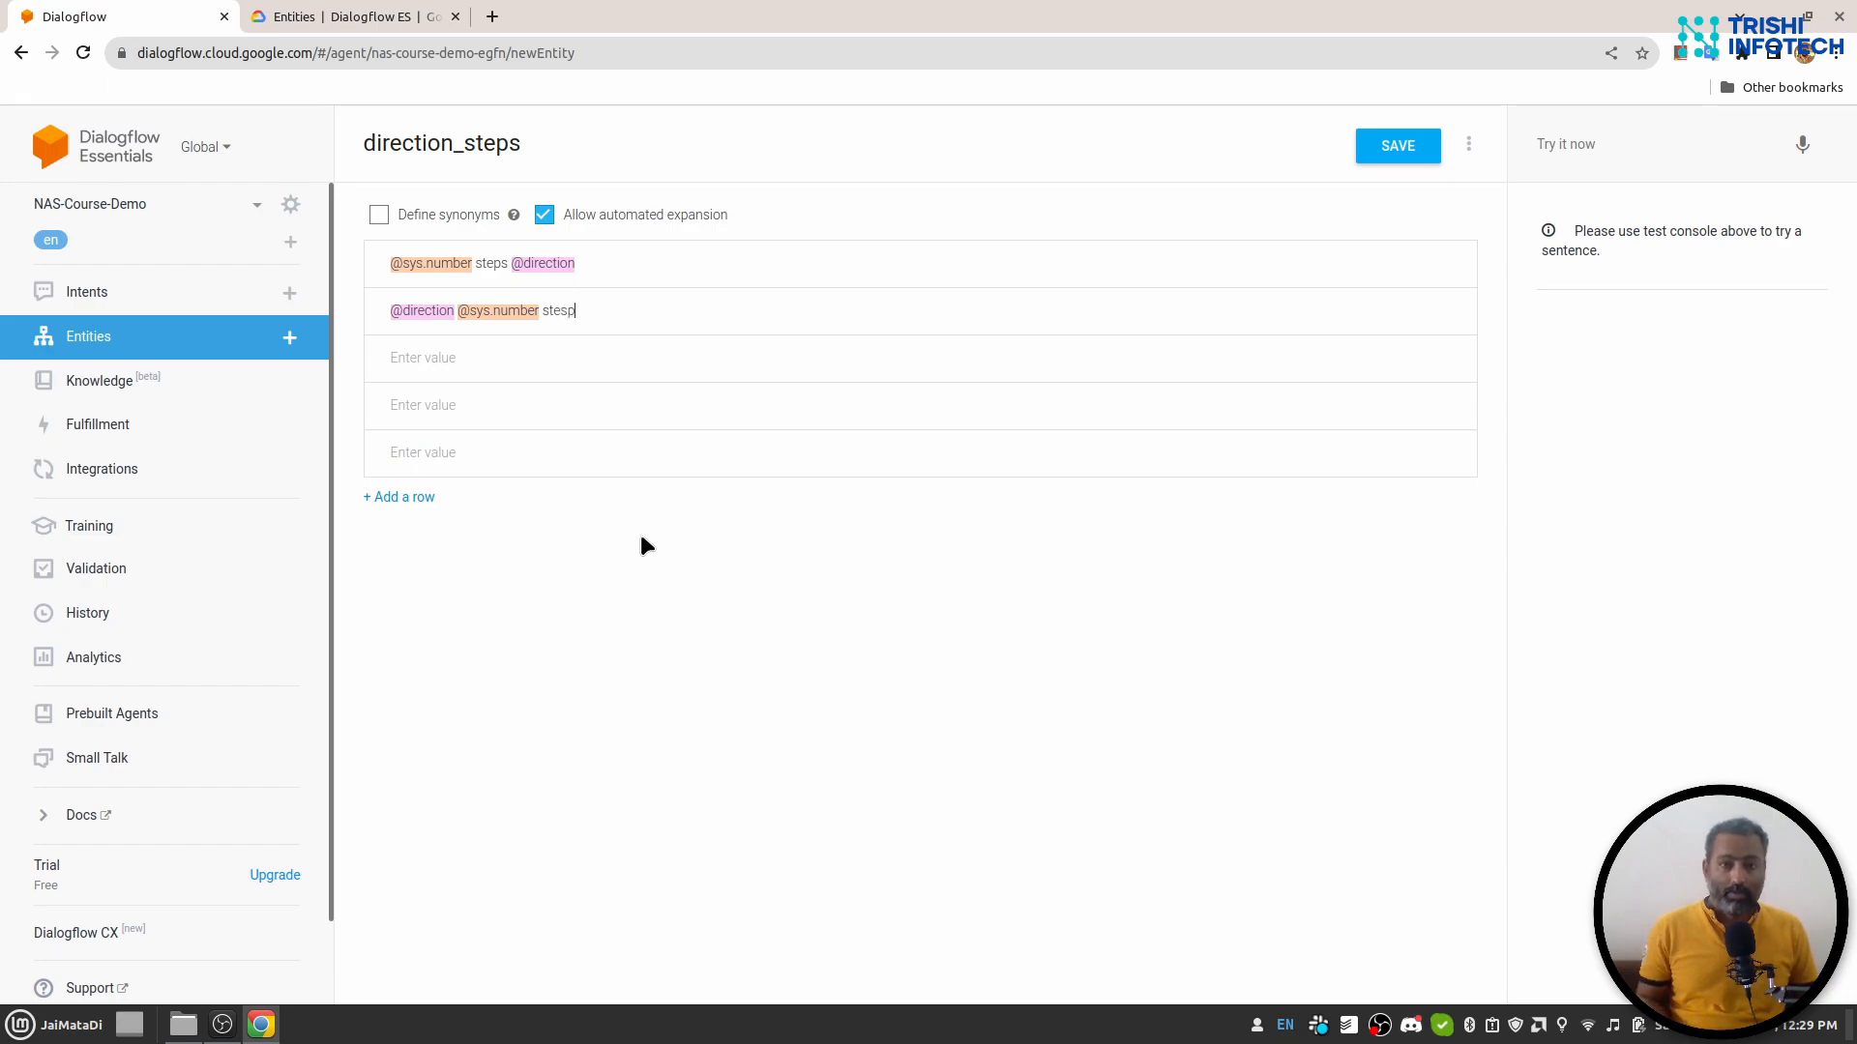
{"action": "key", "text": "BackSpace"}
{"action": "key", "text": "BackSpace"}
{"action": "type", "text": "ps"}
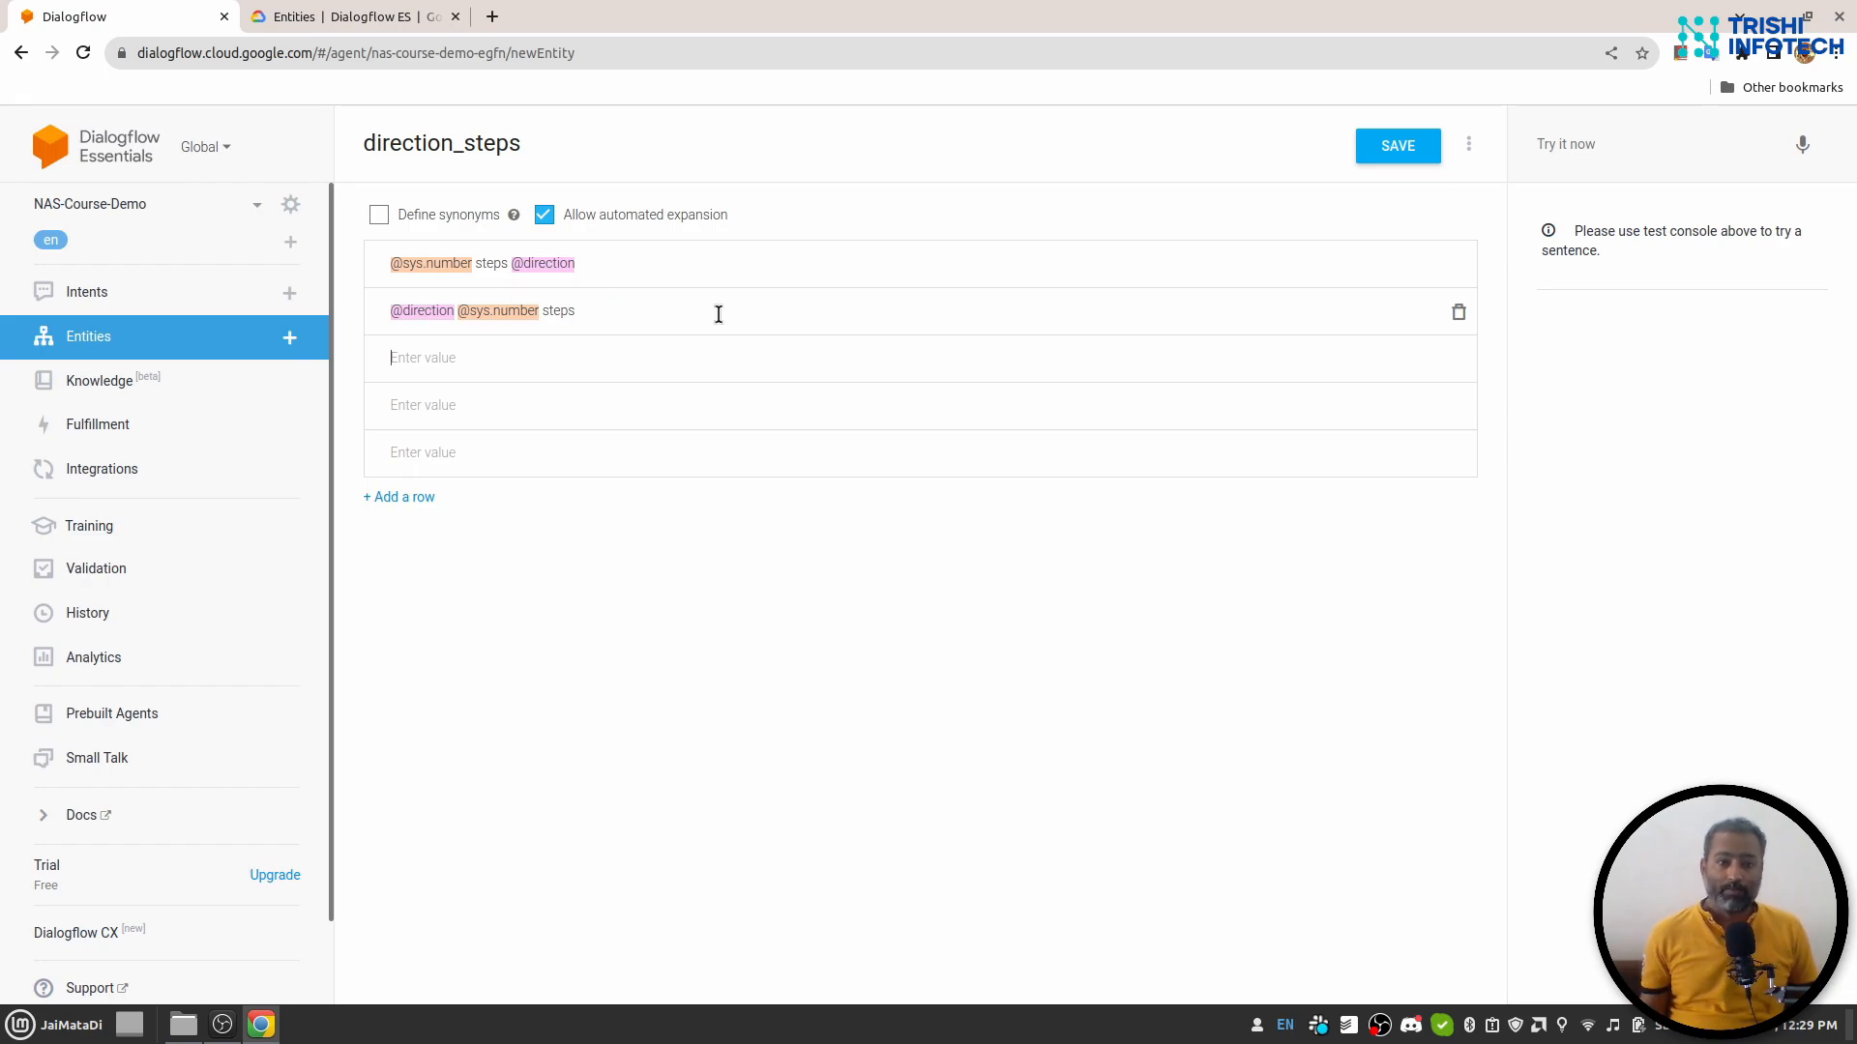
{"action": "type", "text": "@sys"}
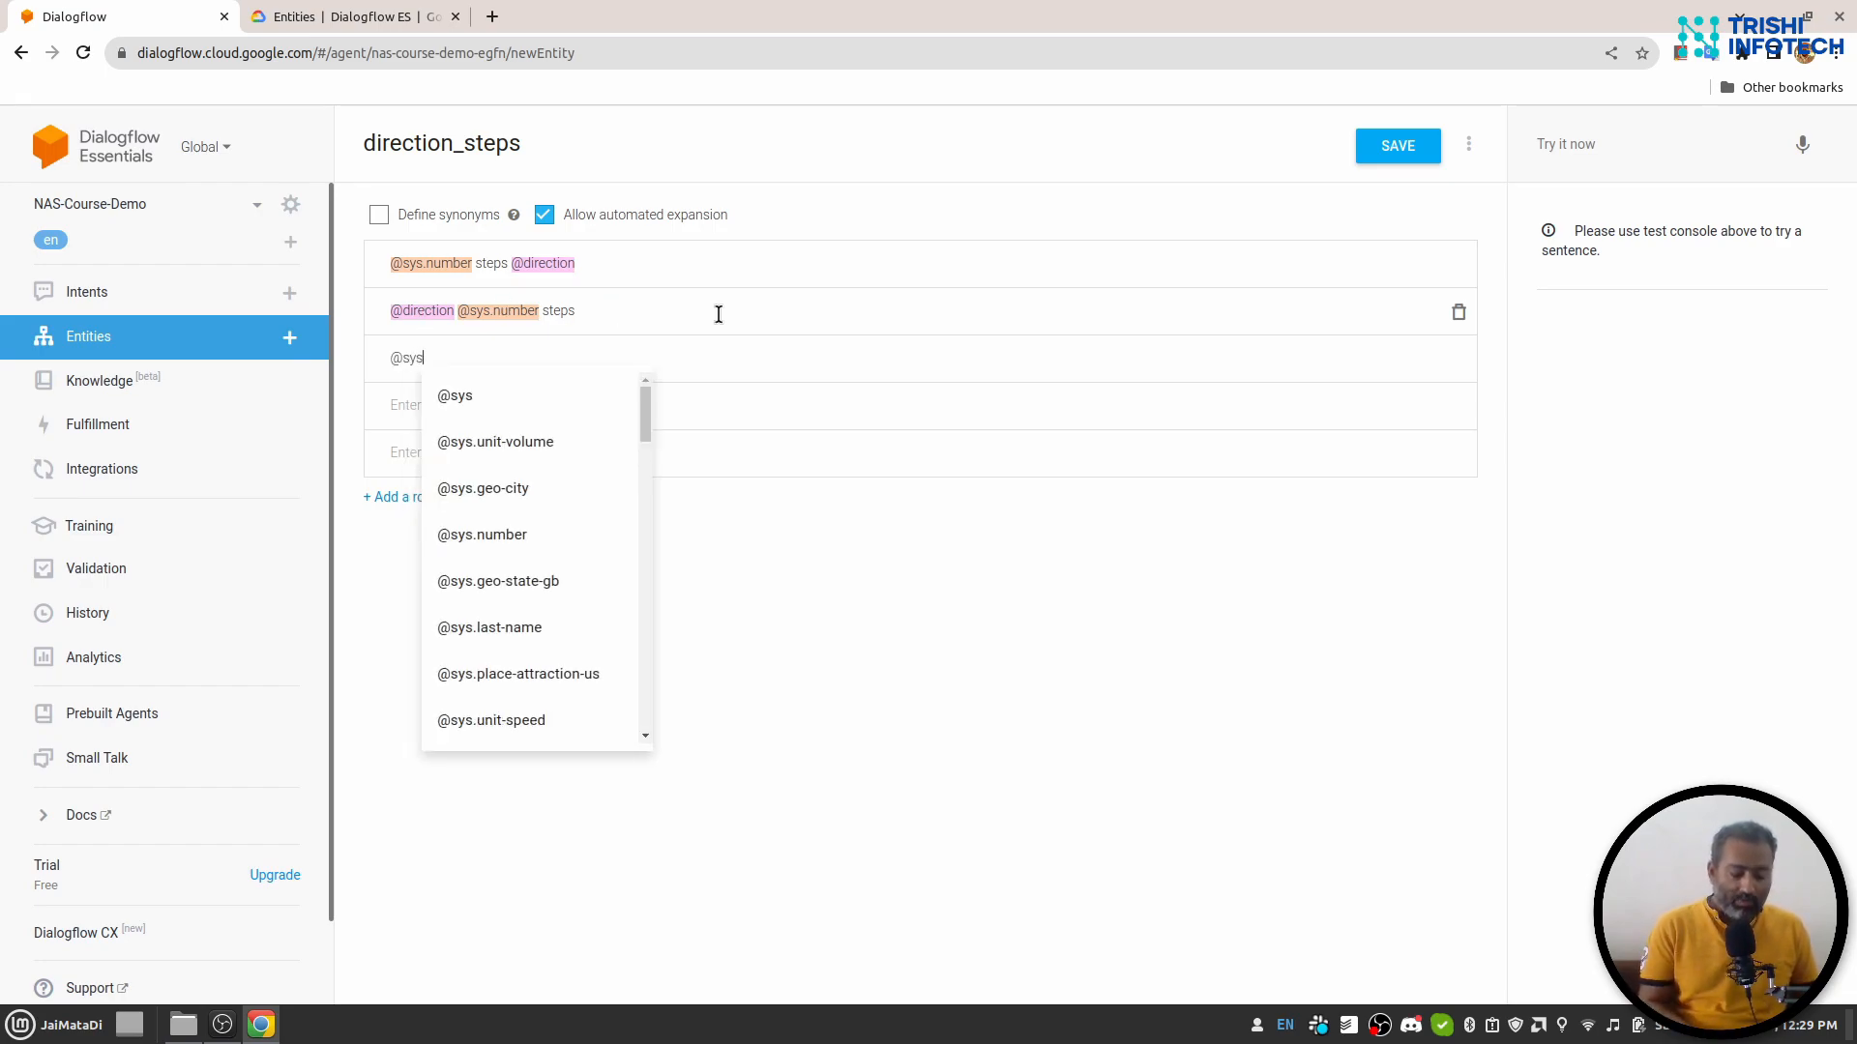
{"action": "type", "text": ".number"}
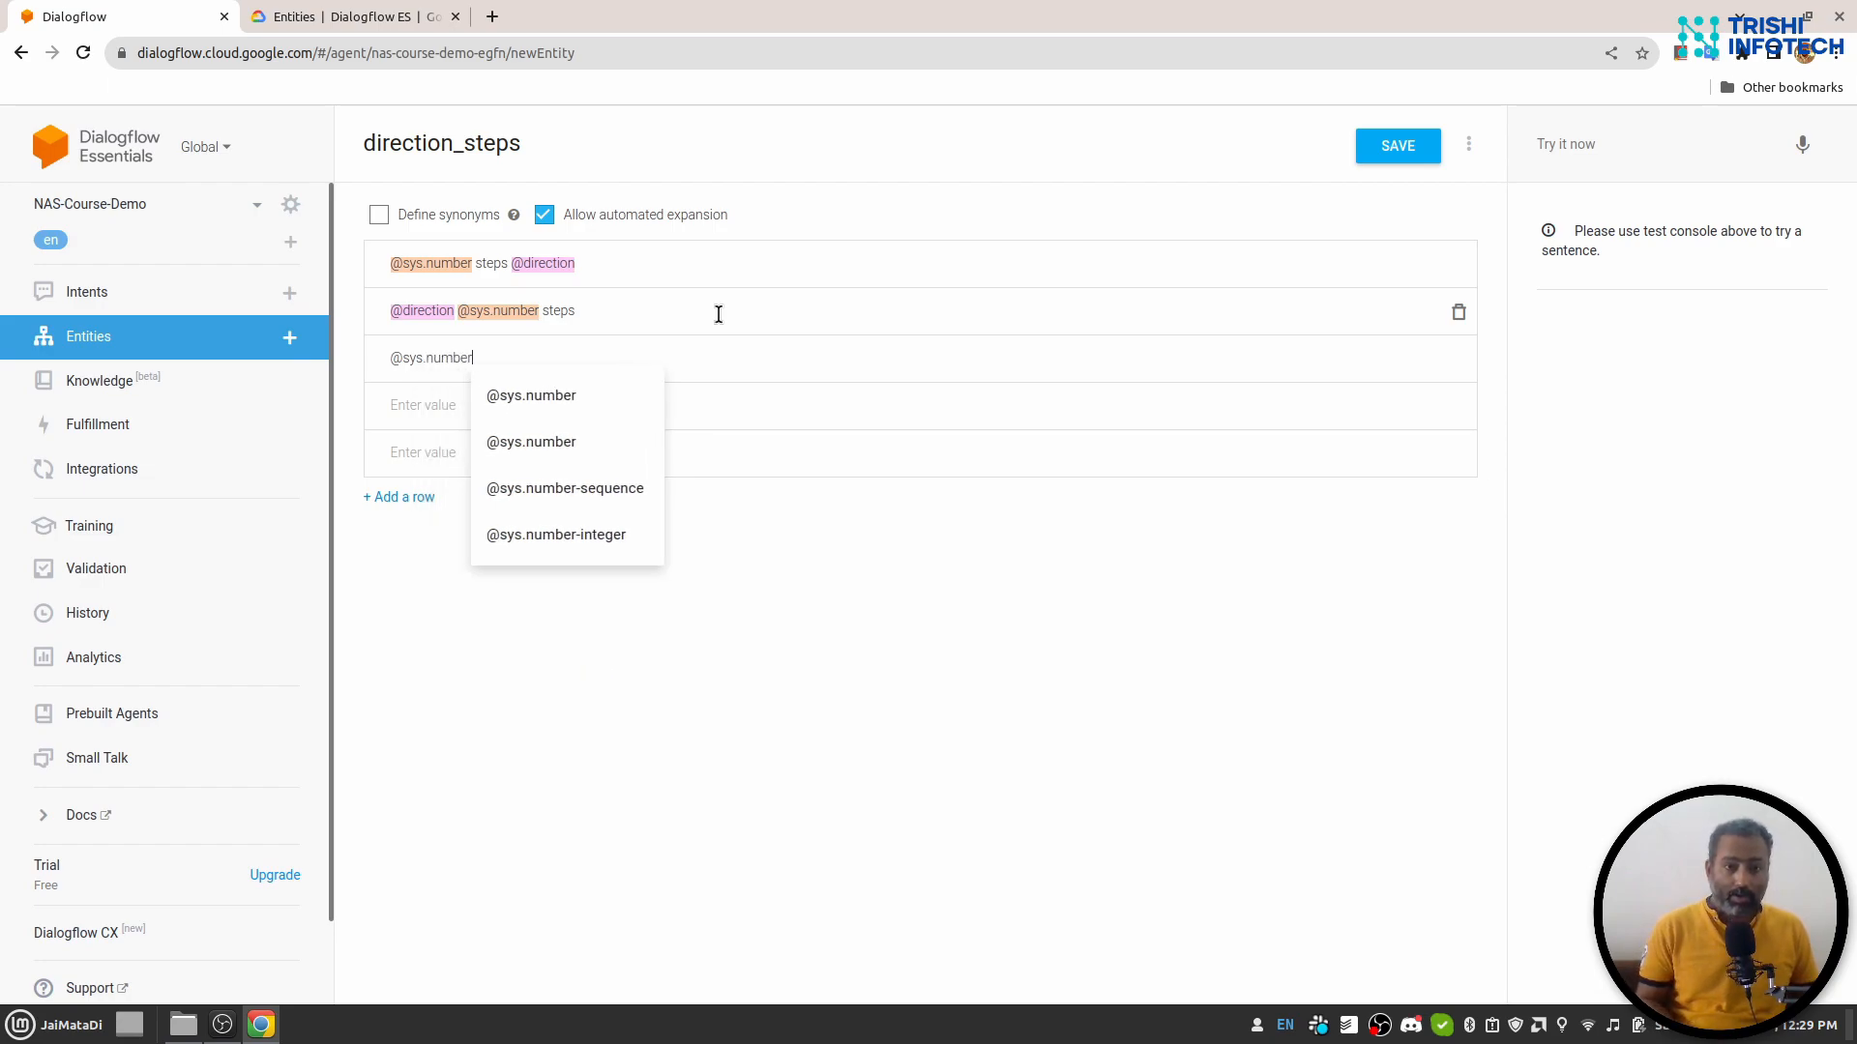
{"action": "key", "text": "Return"}
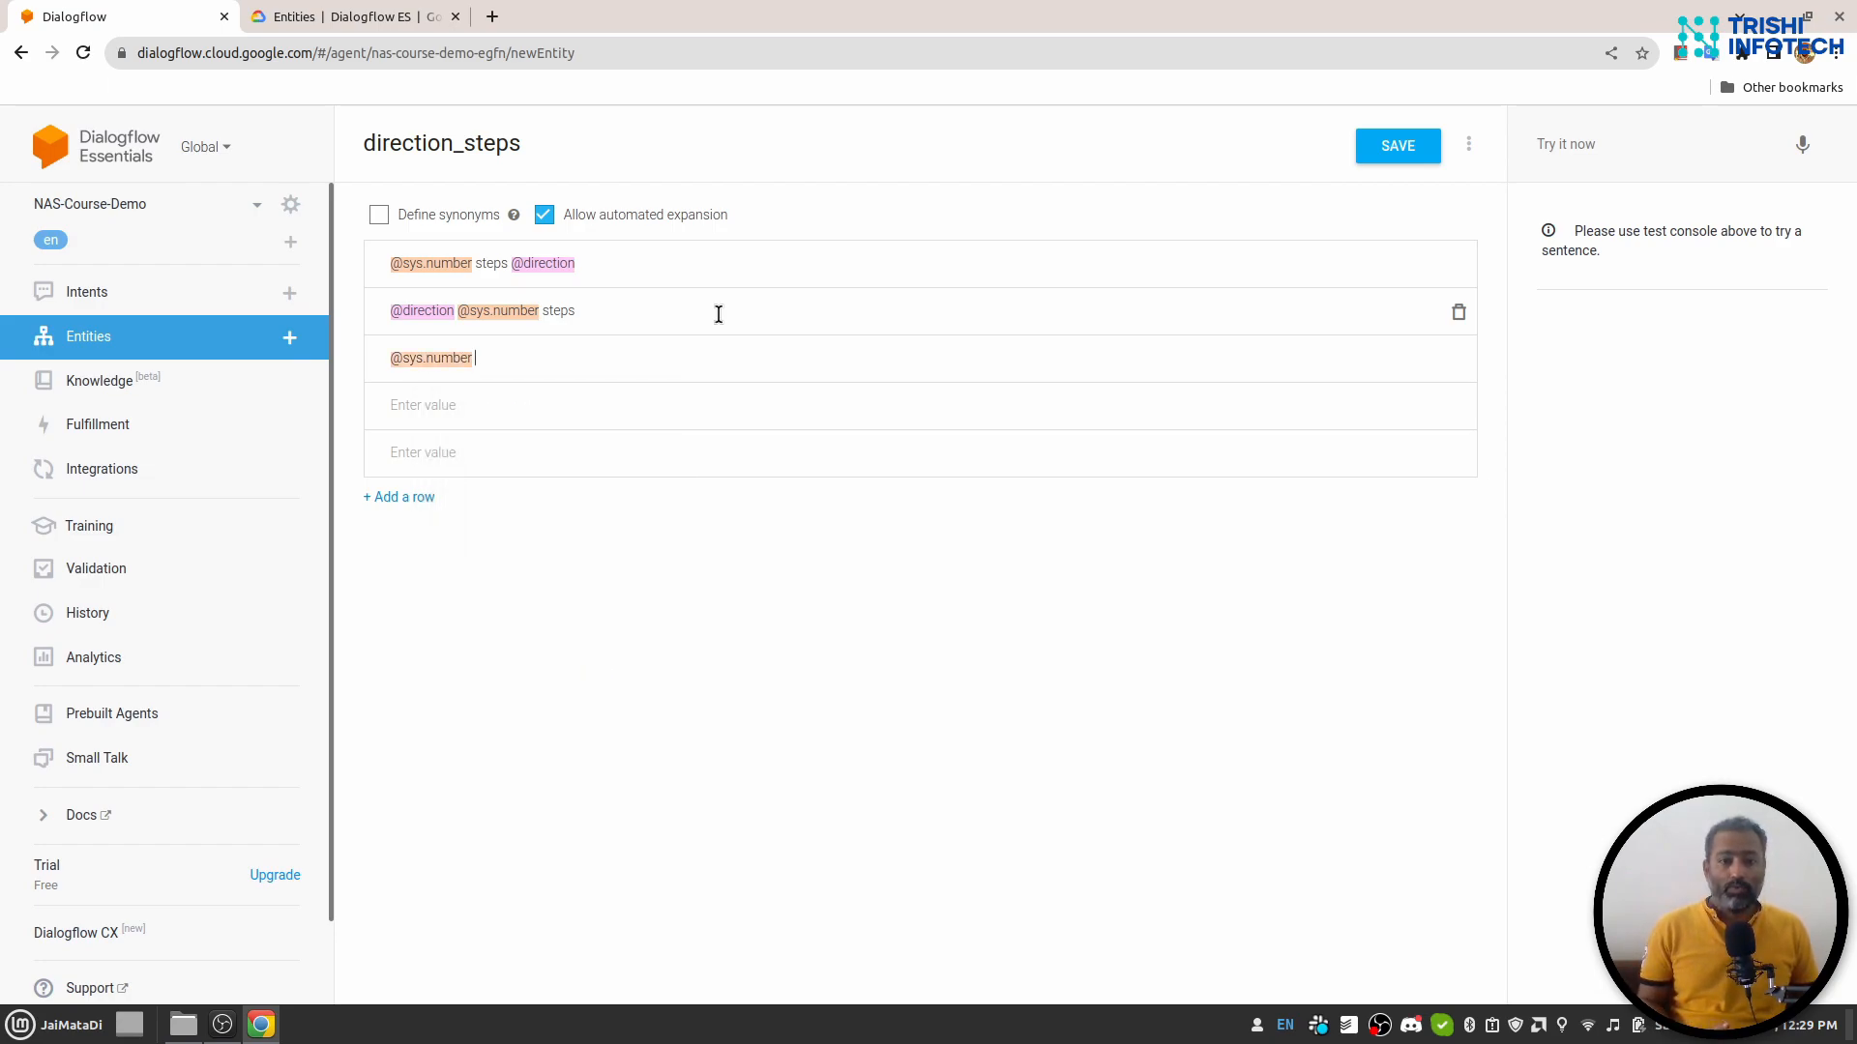
{"action": "type", "text": "@direc"}
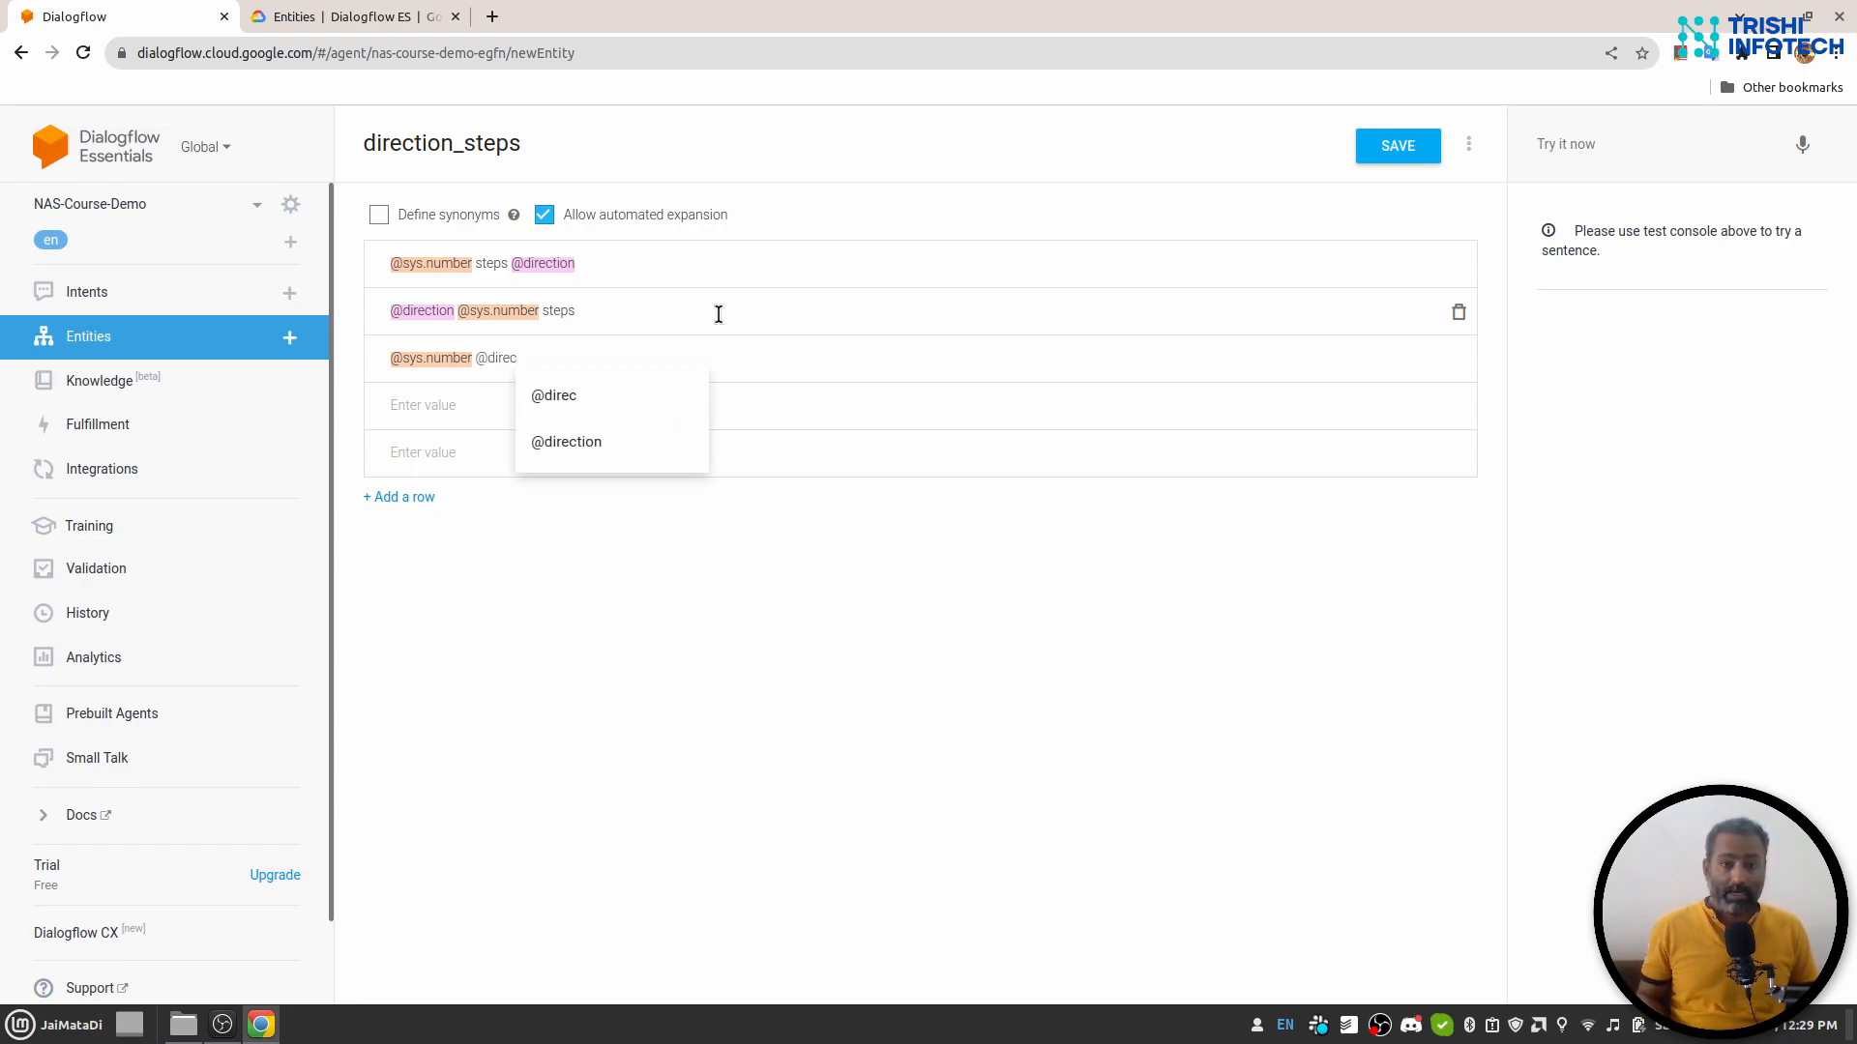
{"action": "left_click", "coordinate": [638, 463]}
{"action": "key", "text": "Return"}
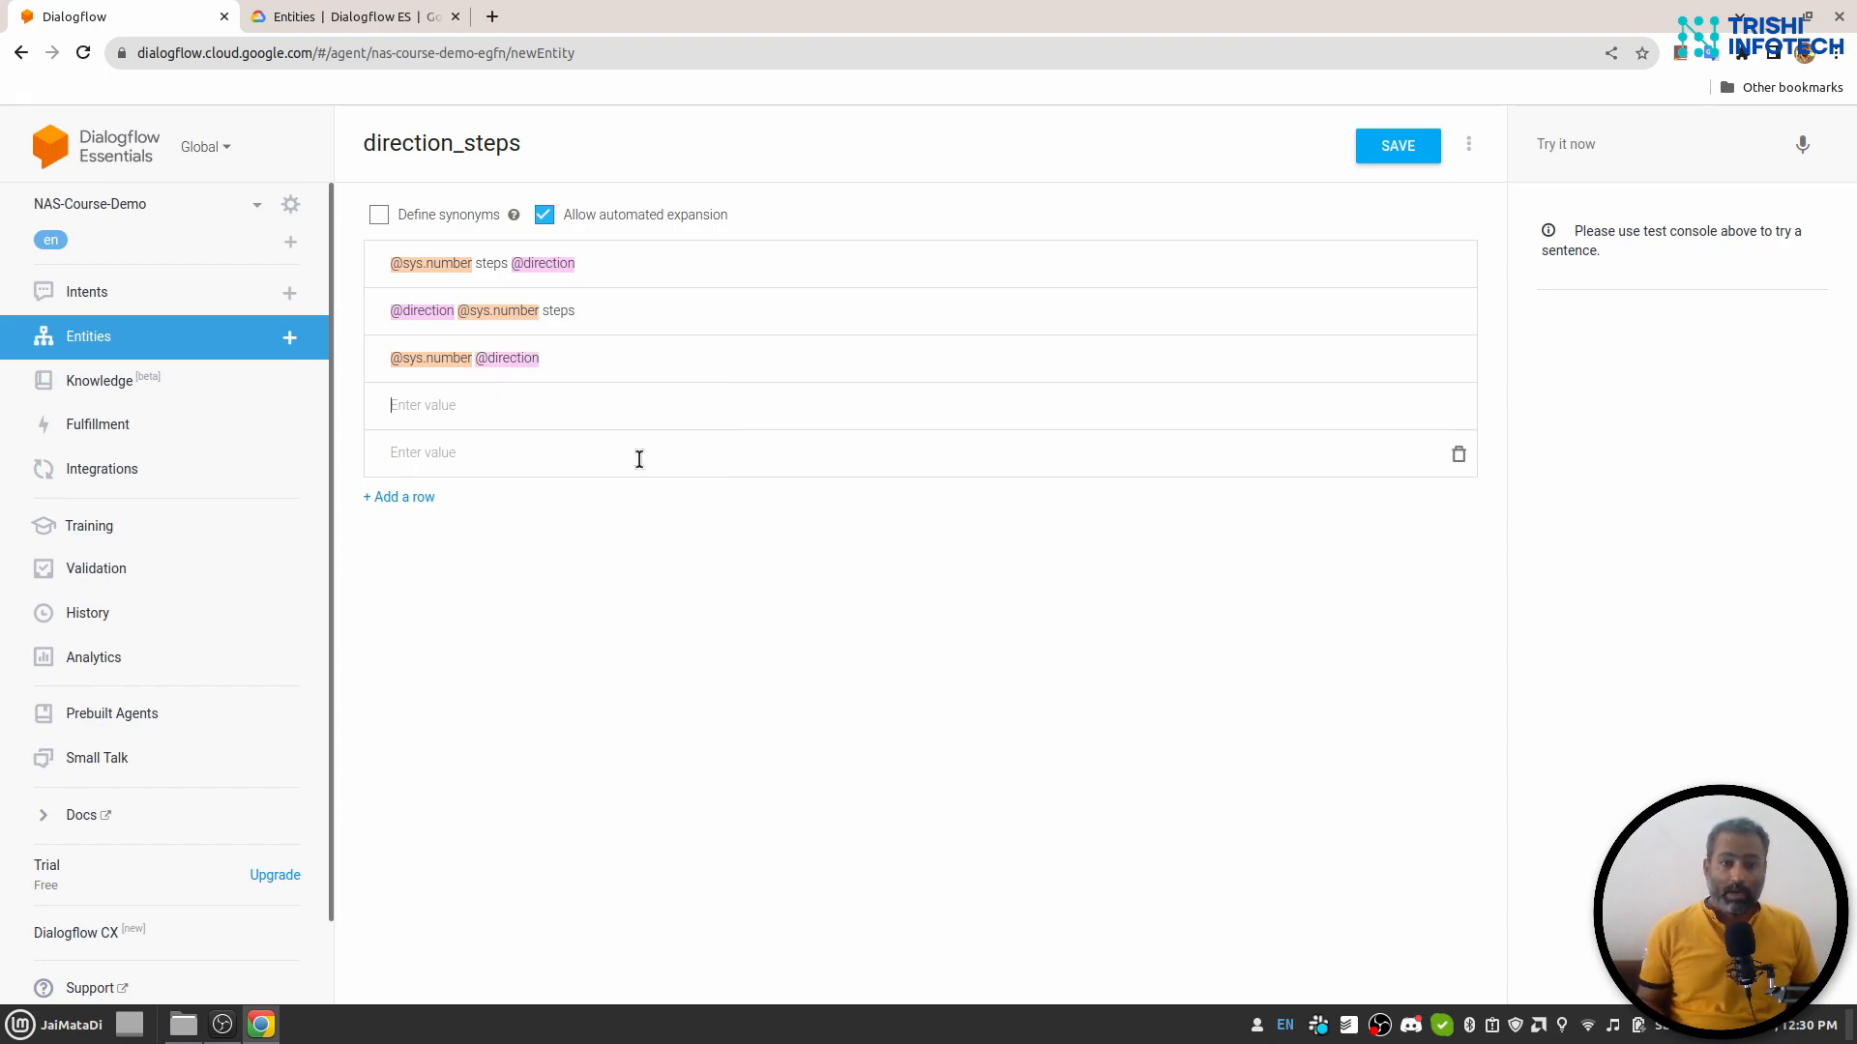
{"action": "type", "text": "@"}
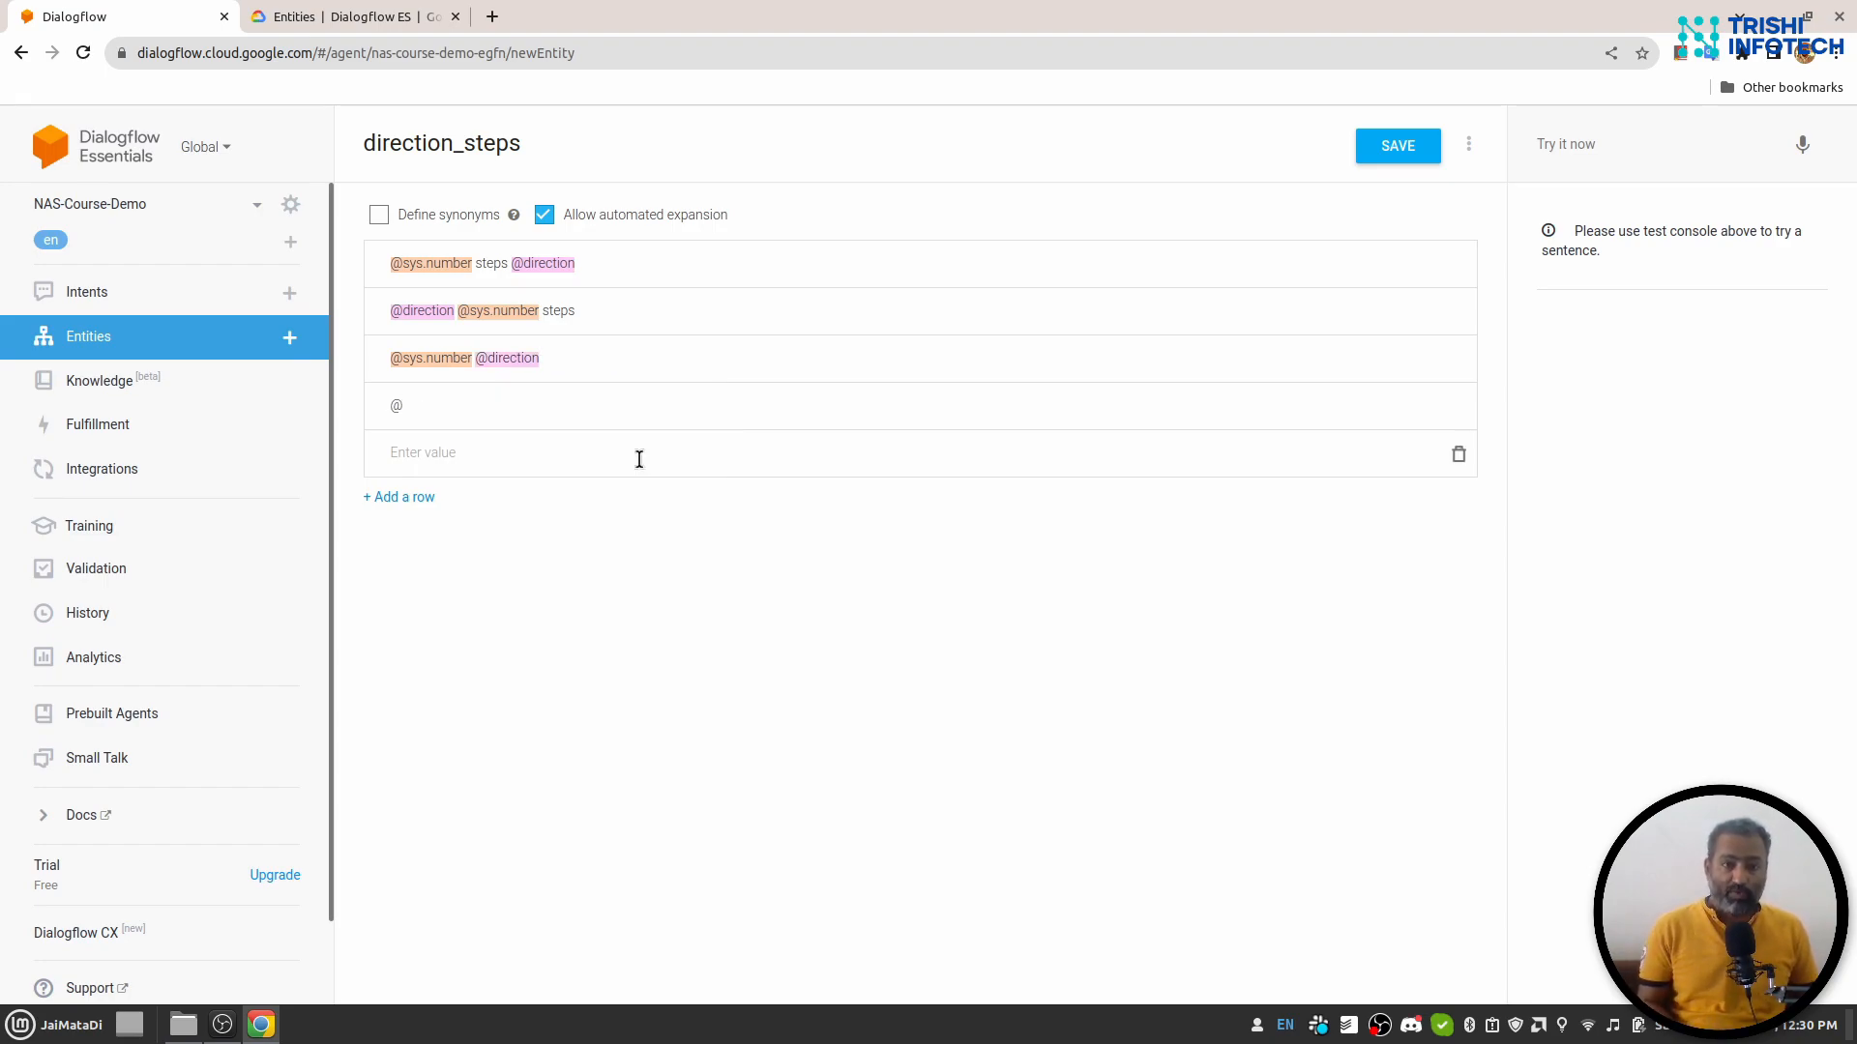
{"action": "type", "text": "direct"}
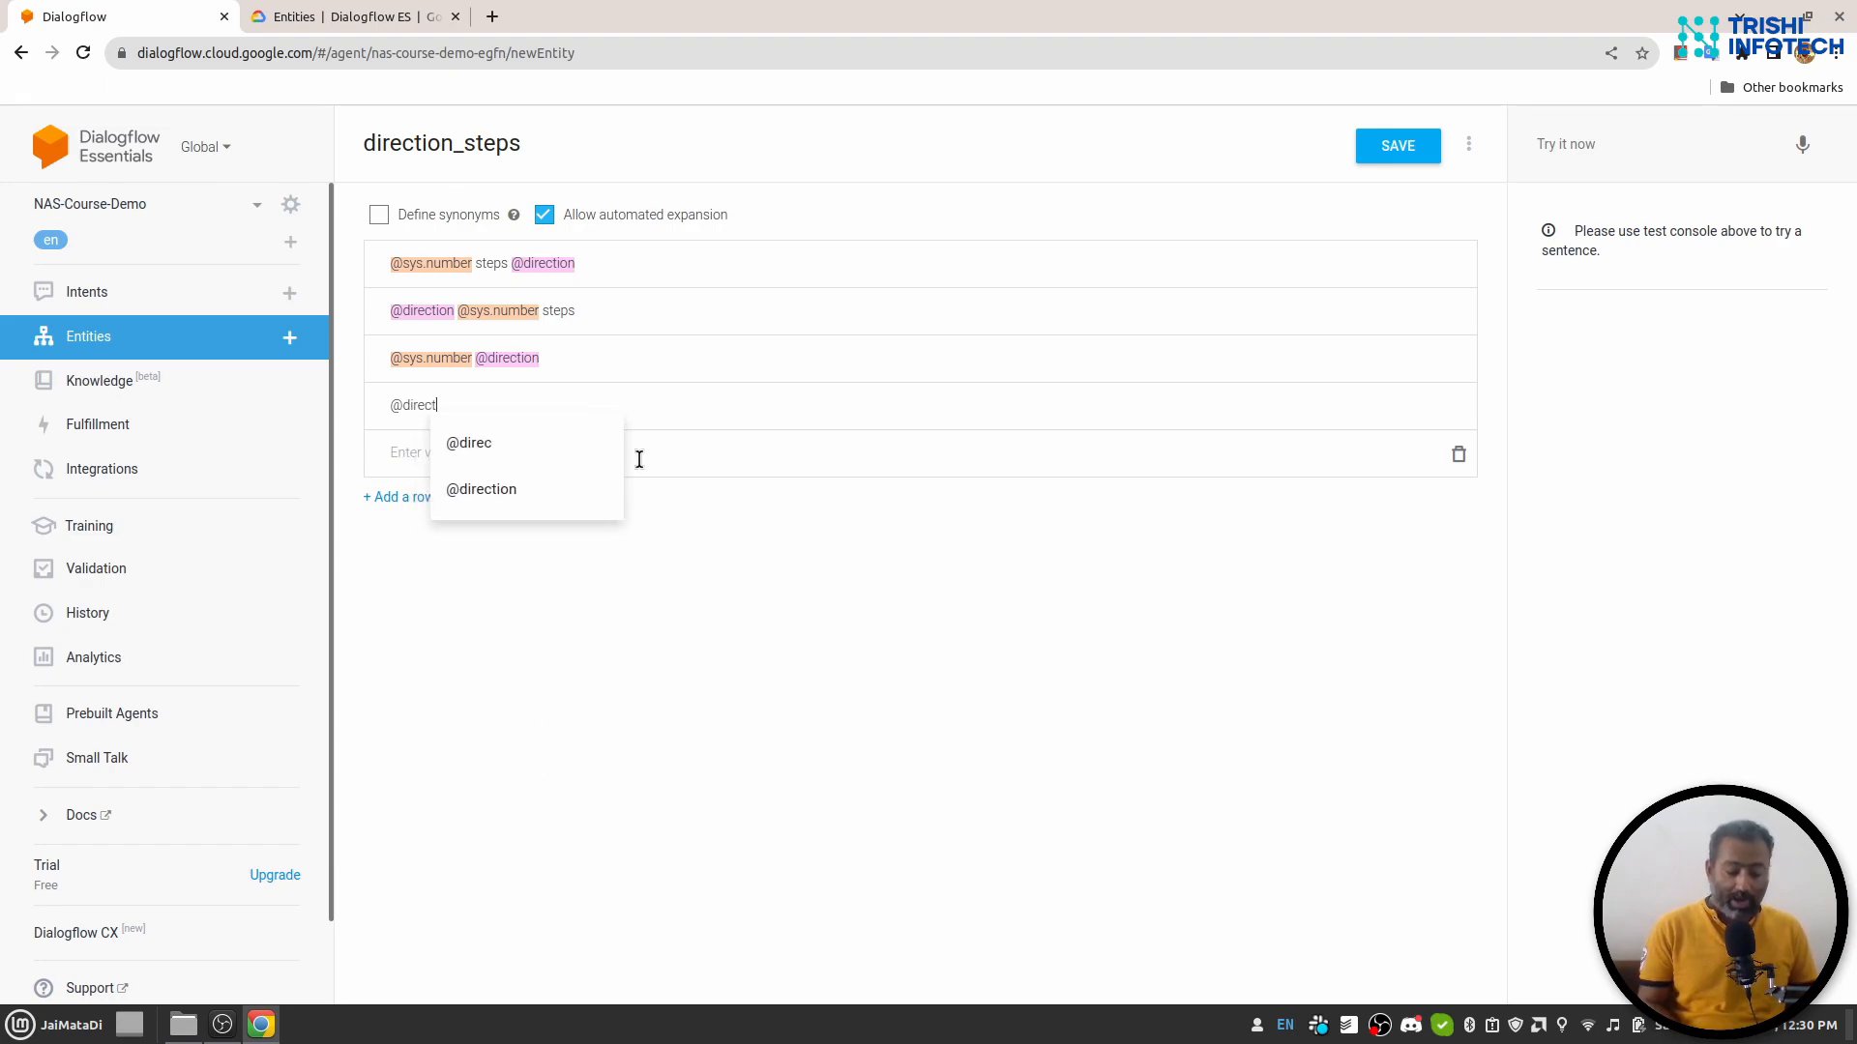
{"action": "type", "text": "ion"}
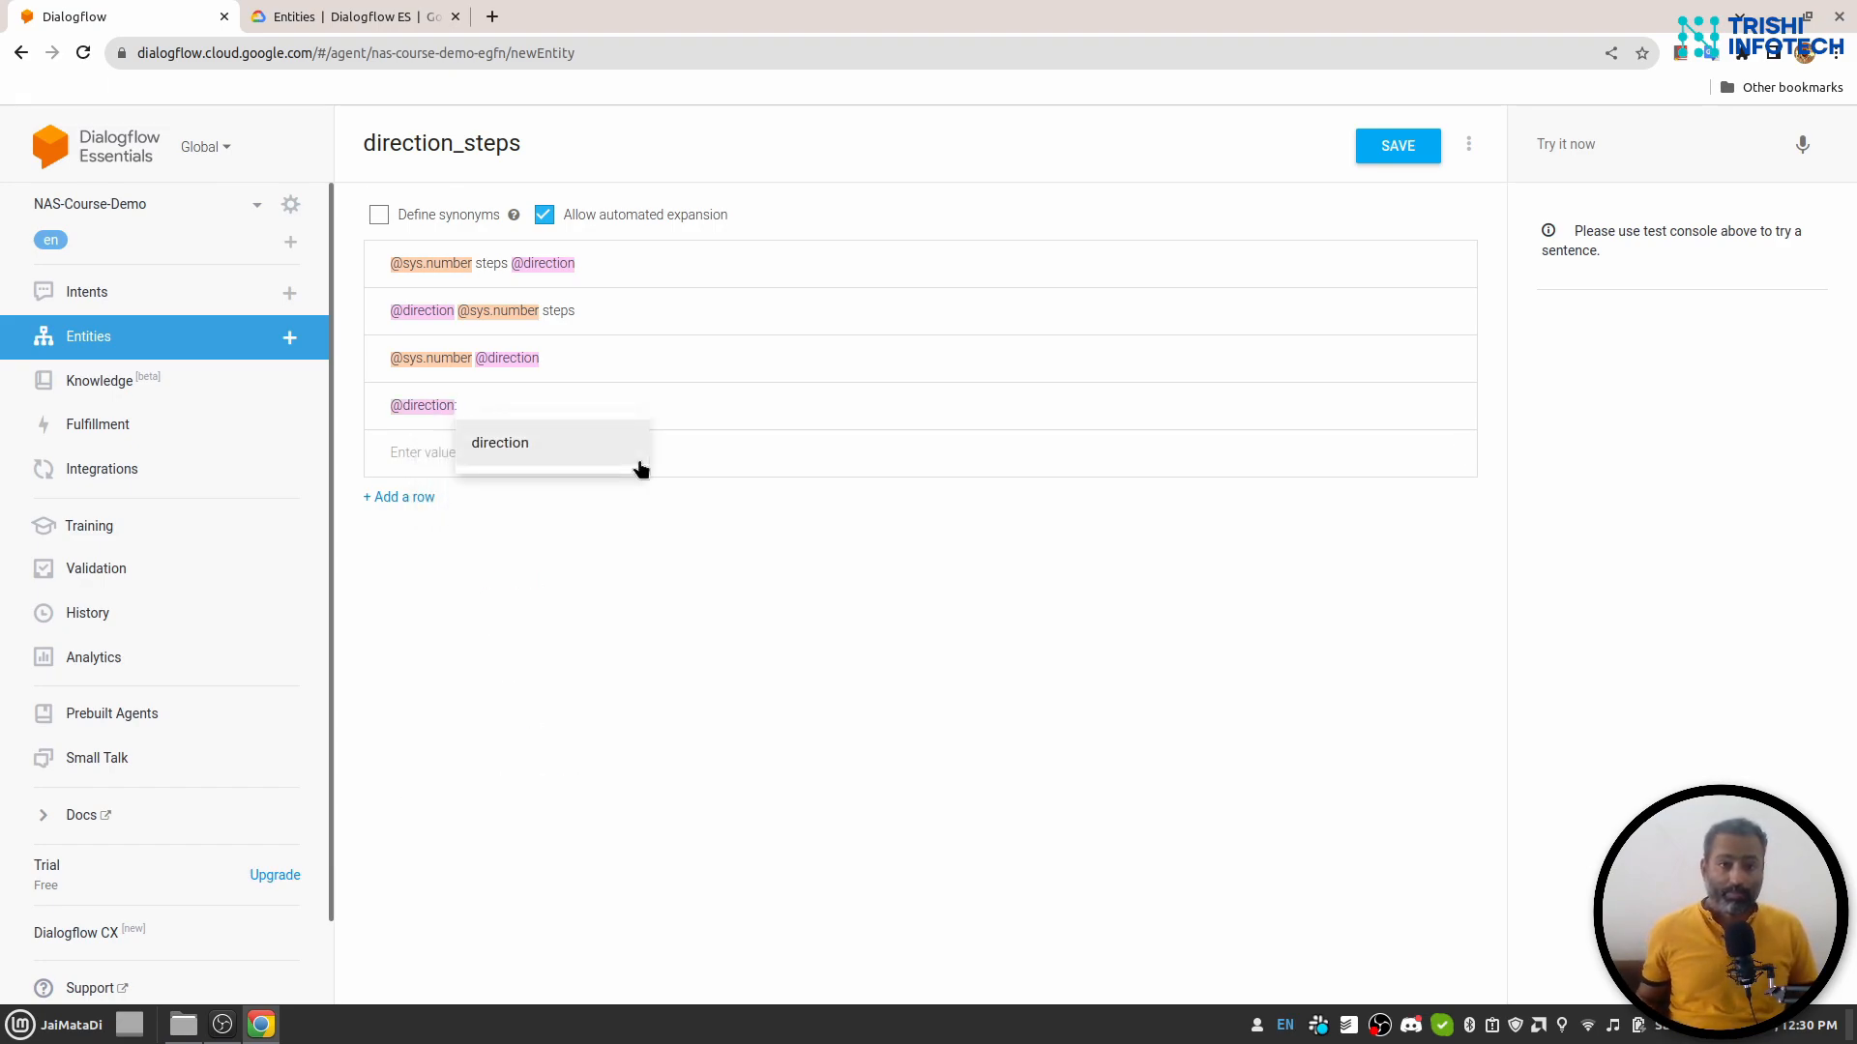
{"action": "type", "text": " @sys"}
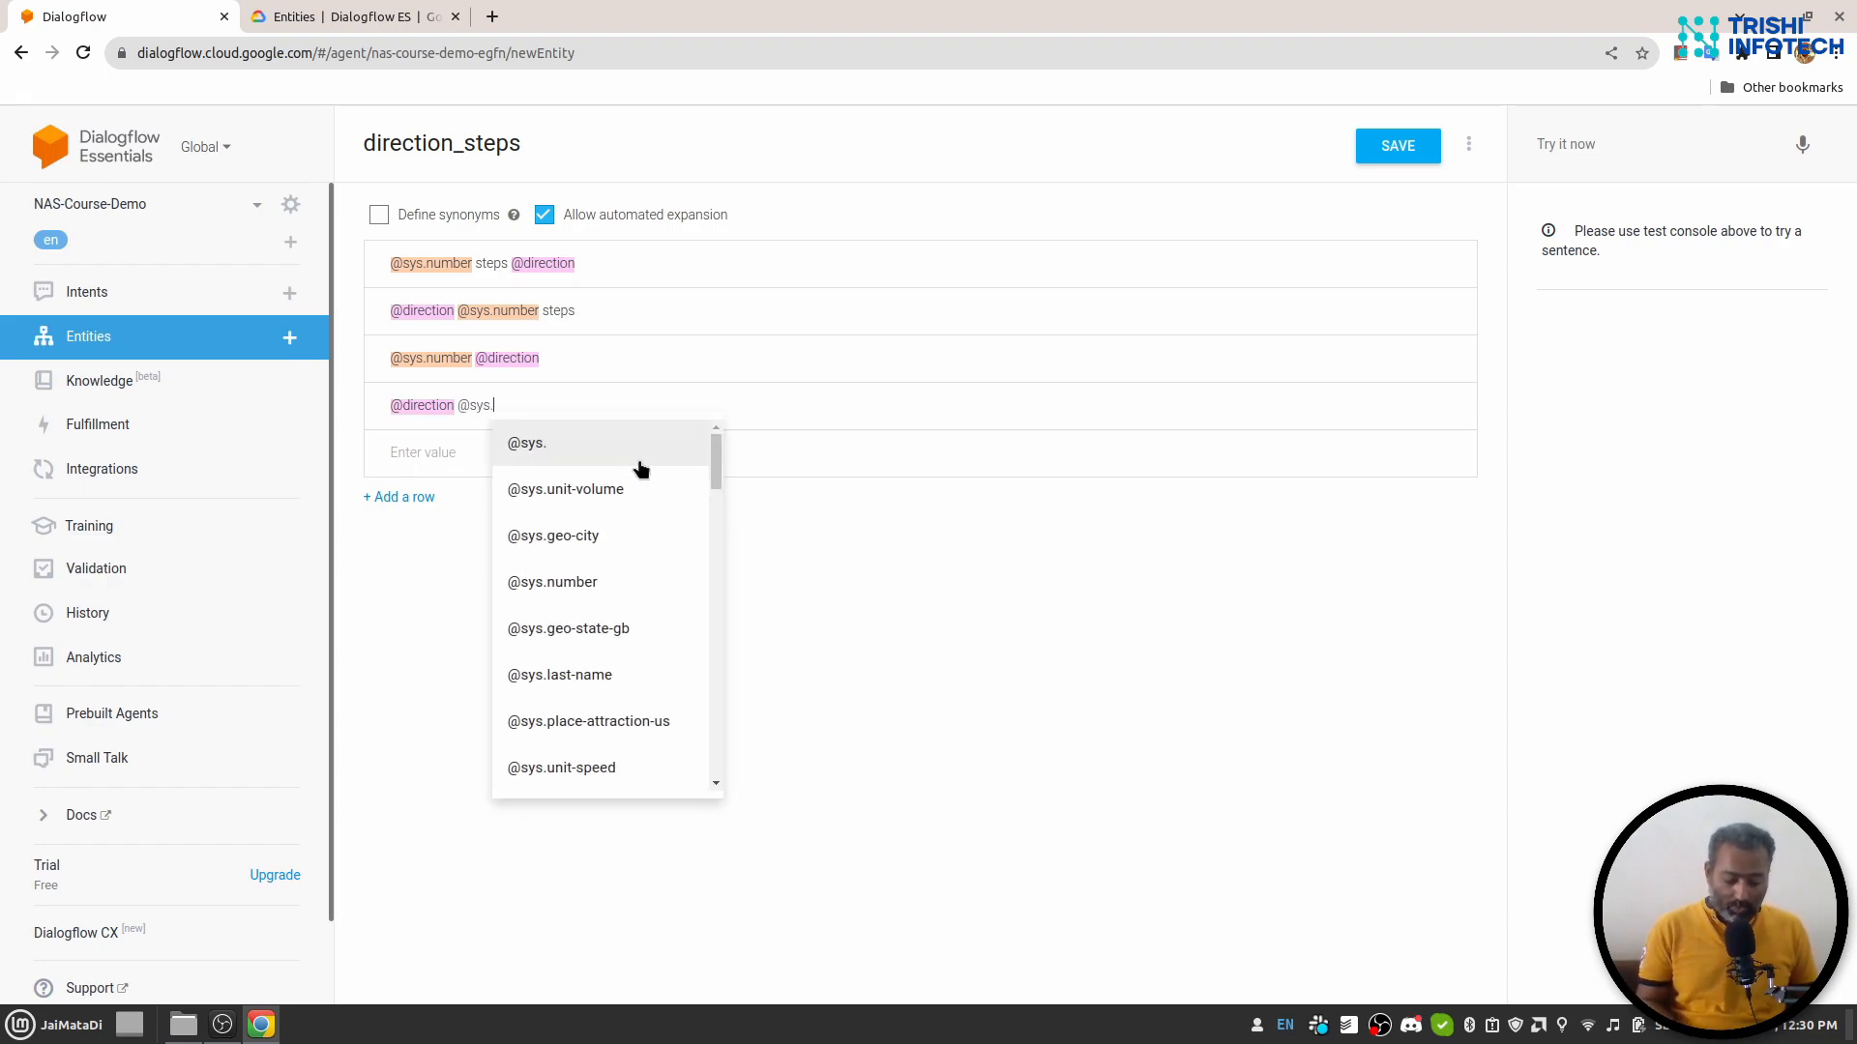
{"action": "type", "text": ".number"}
{"action": "left_click", "coordinate": [641, 469]}
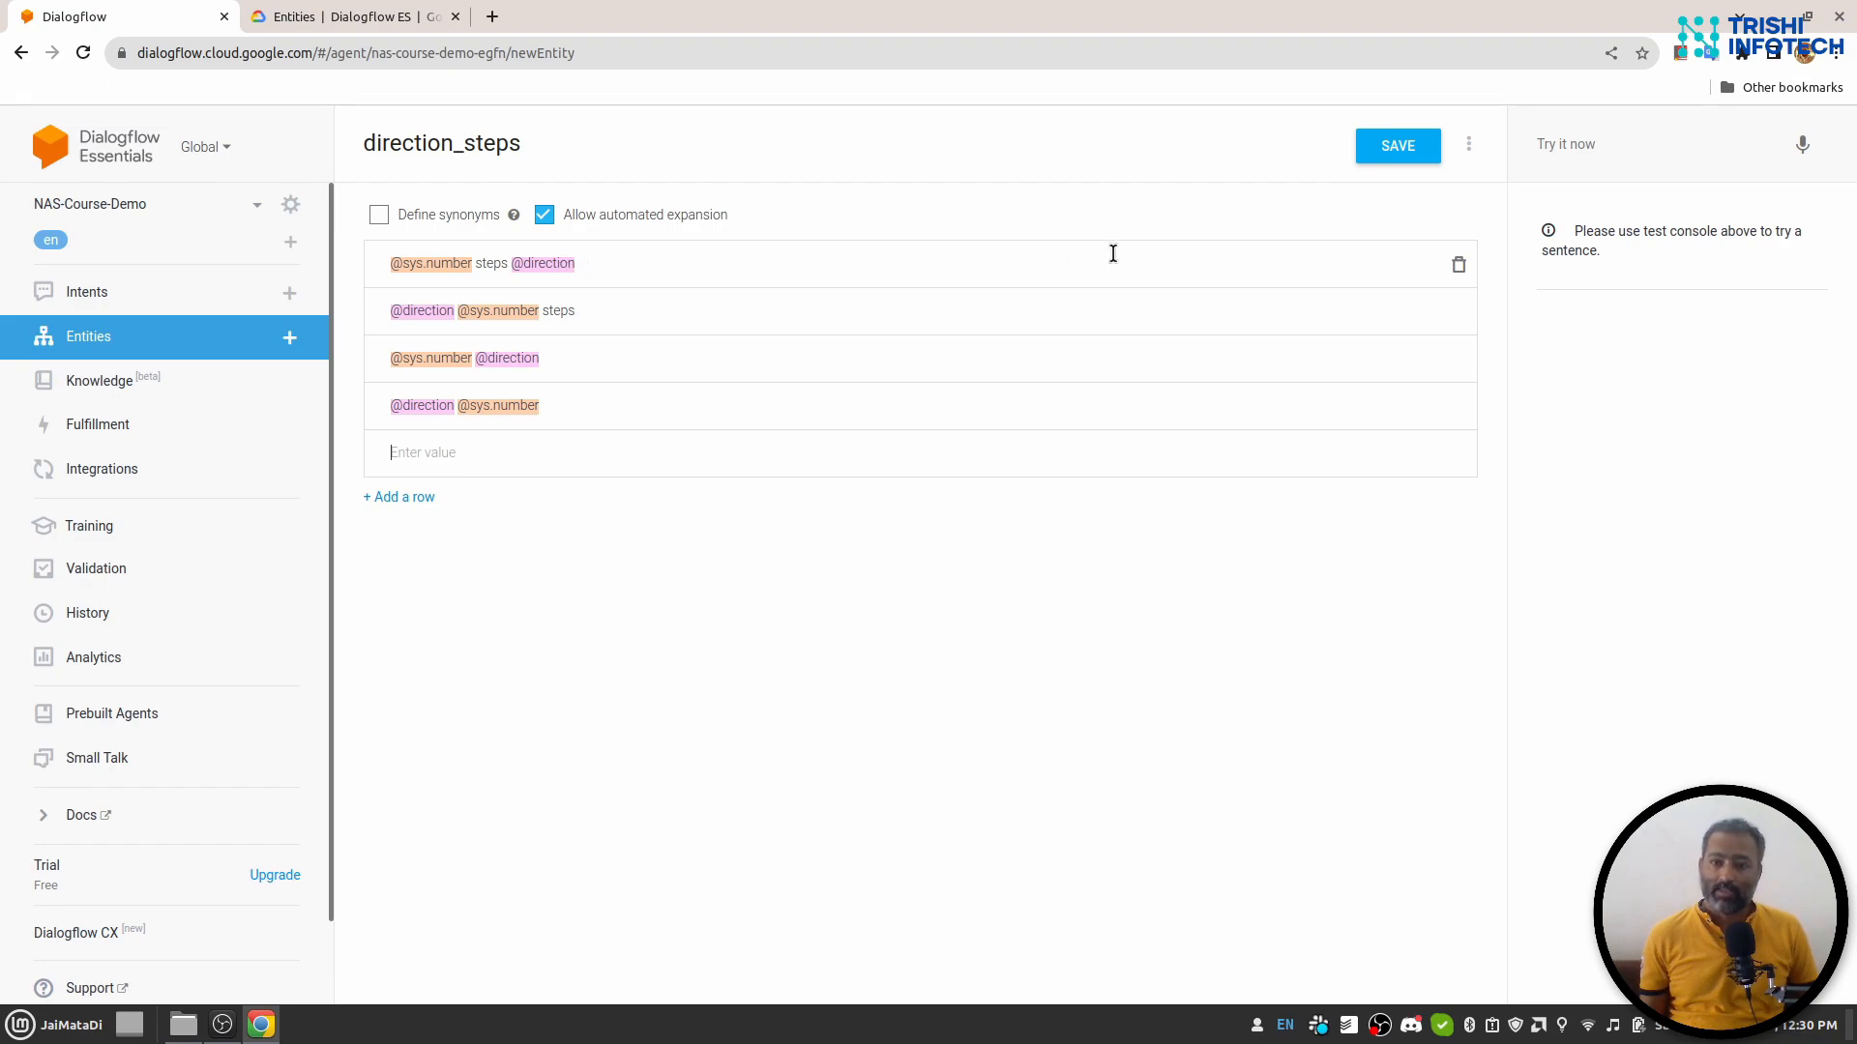
{"action": "left_click", "coordinate": [1402, 143]}
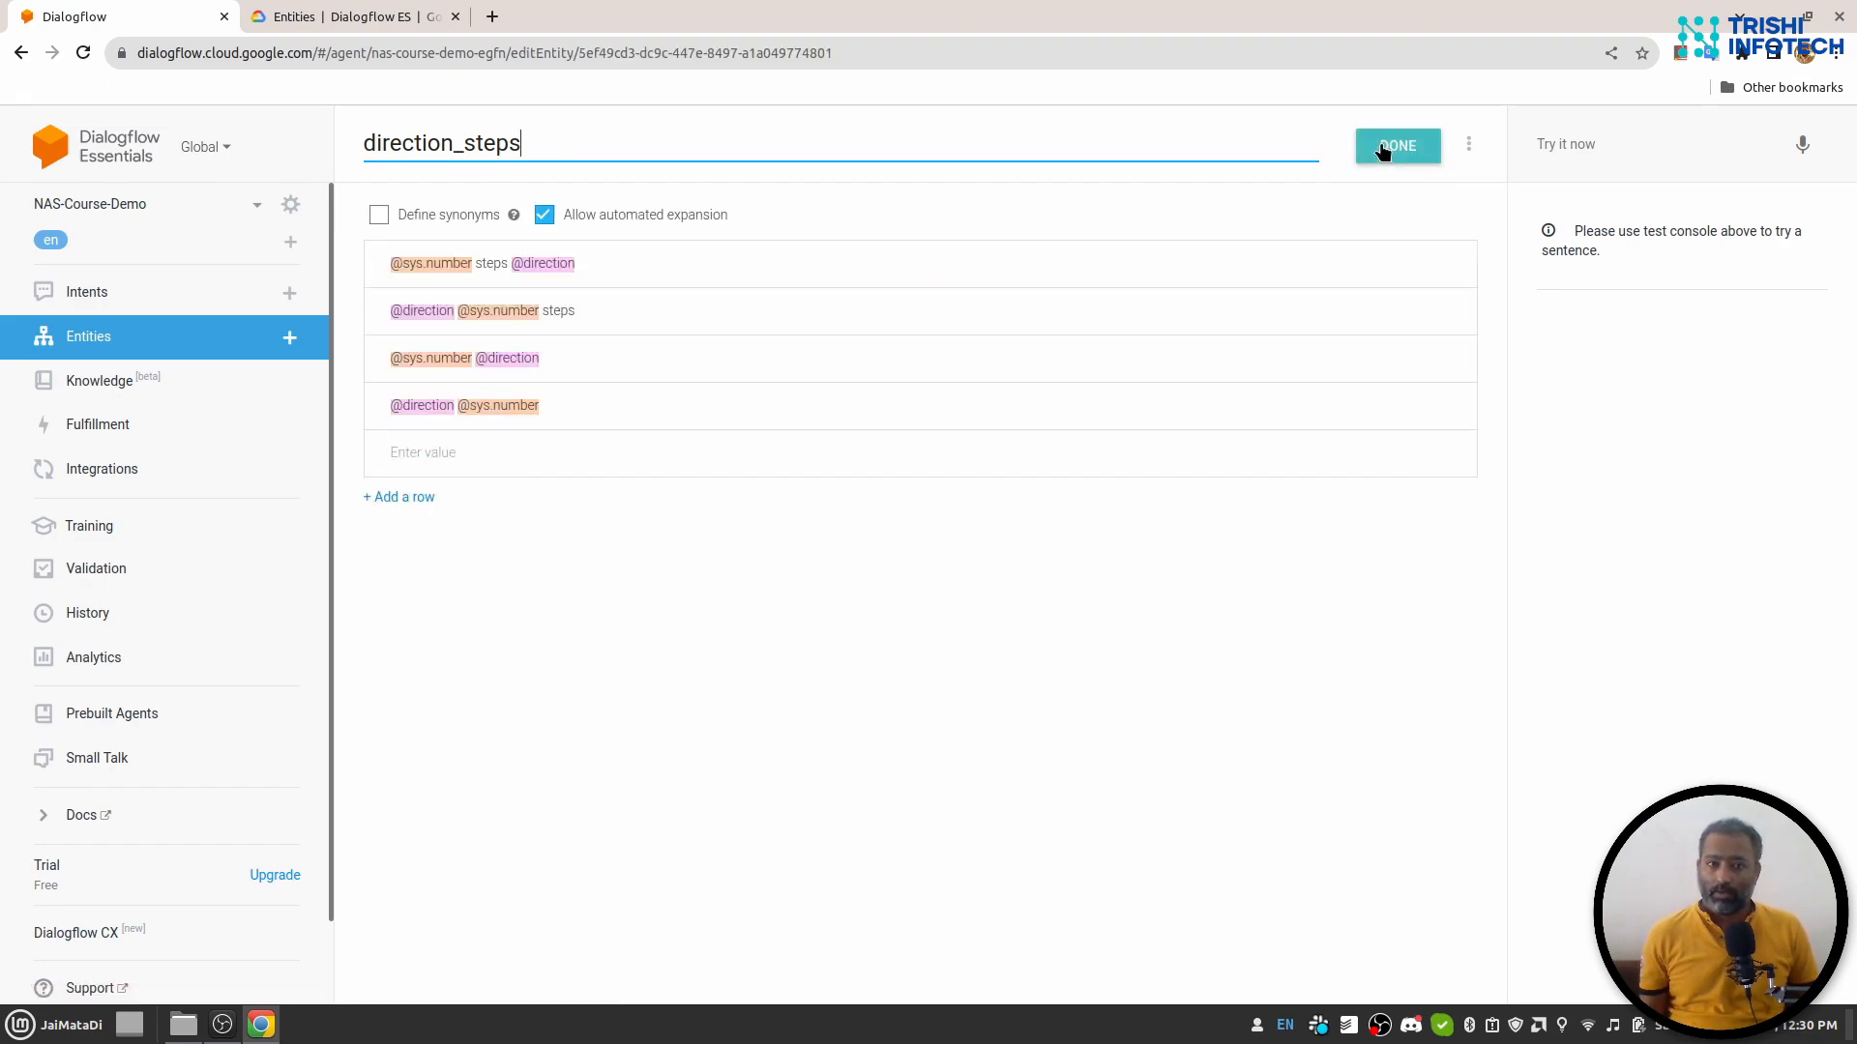
{"action": "left_click", "coordinate": [1425, 142]}
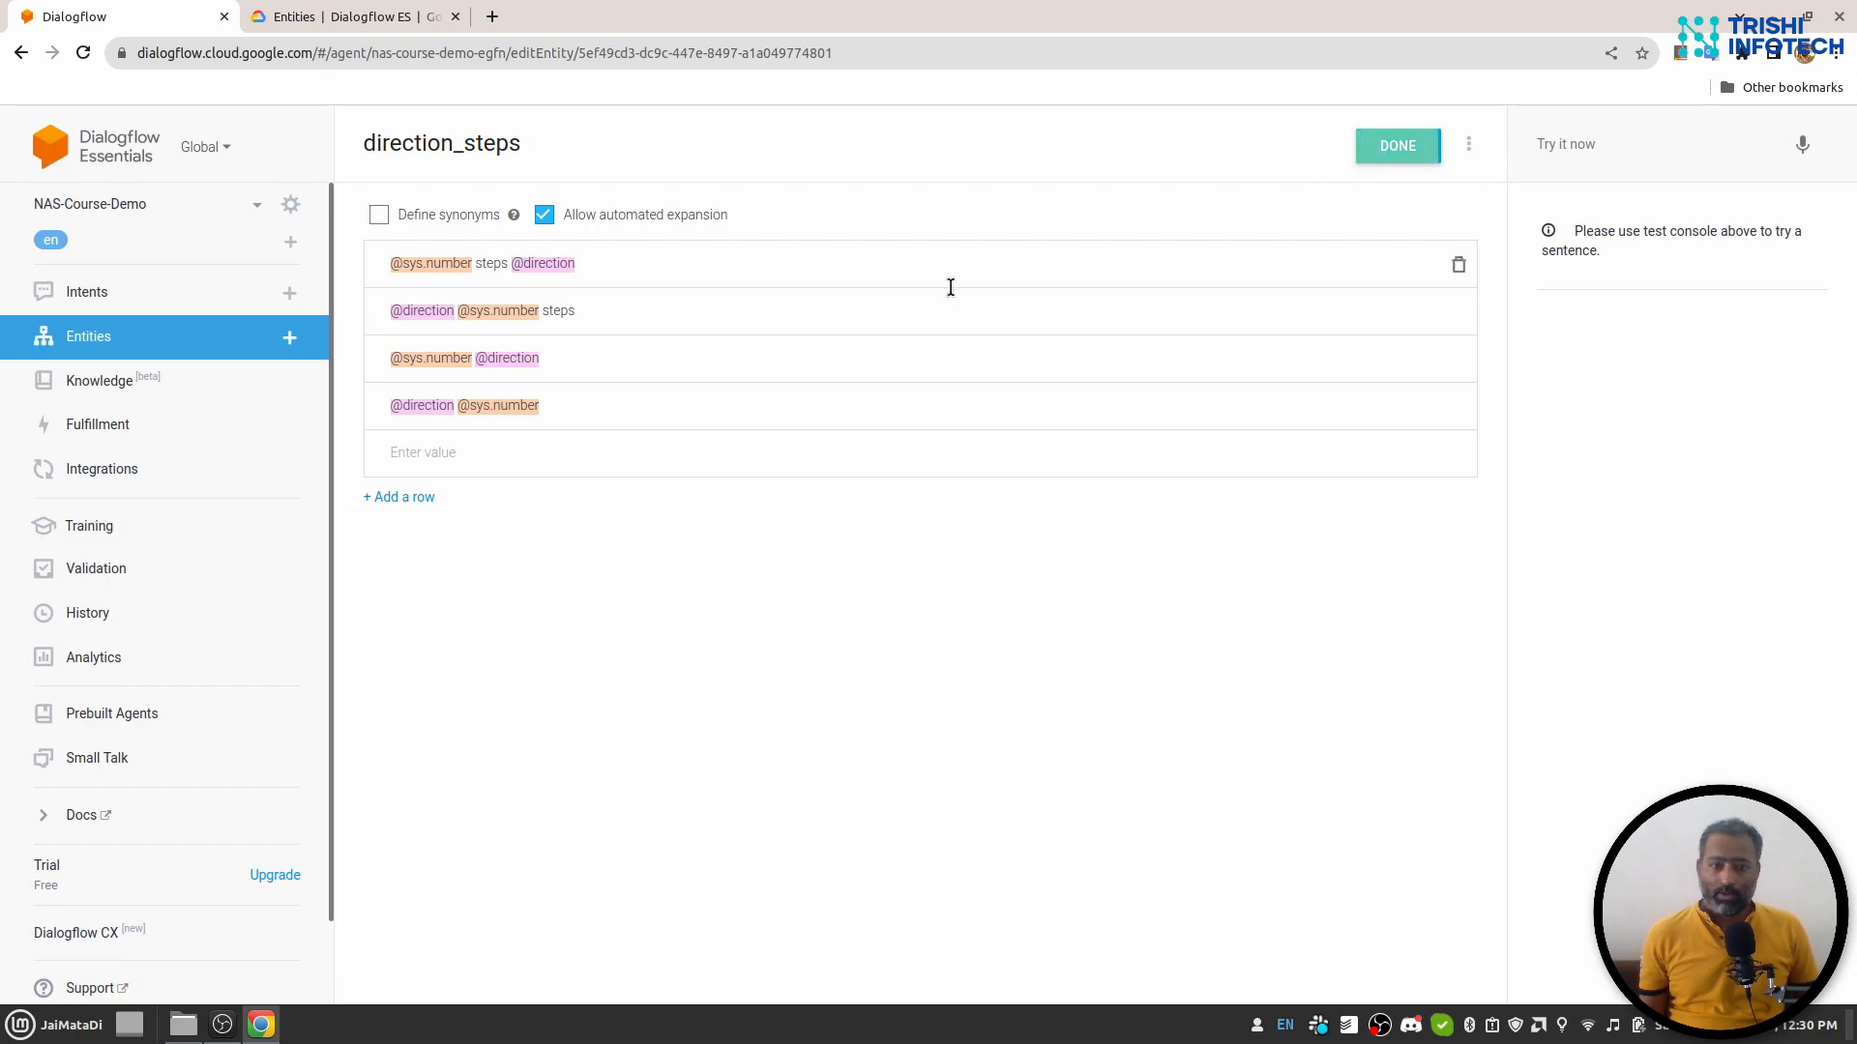
{"action": "left_click", "coordinate": [118, 294]}
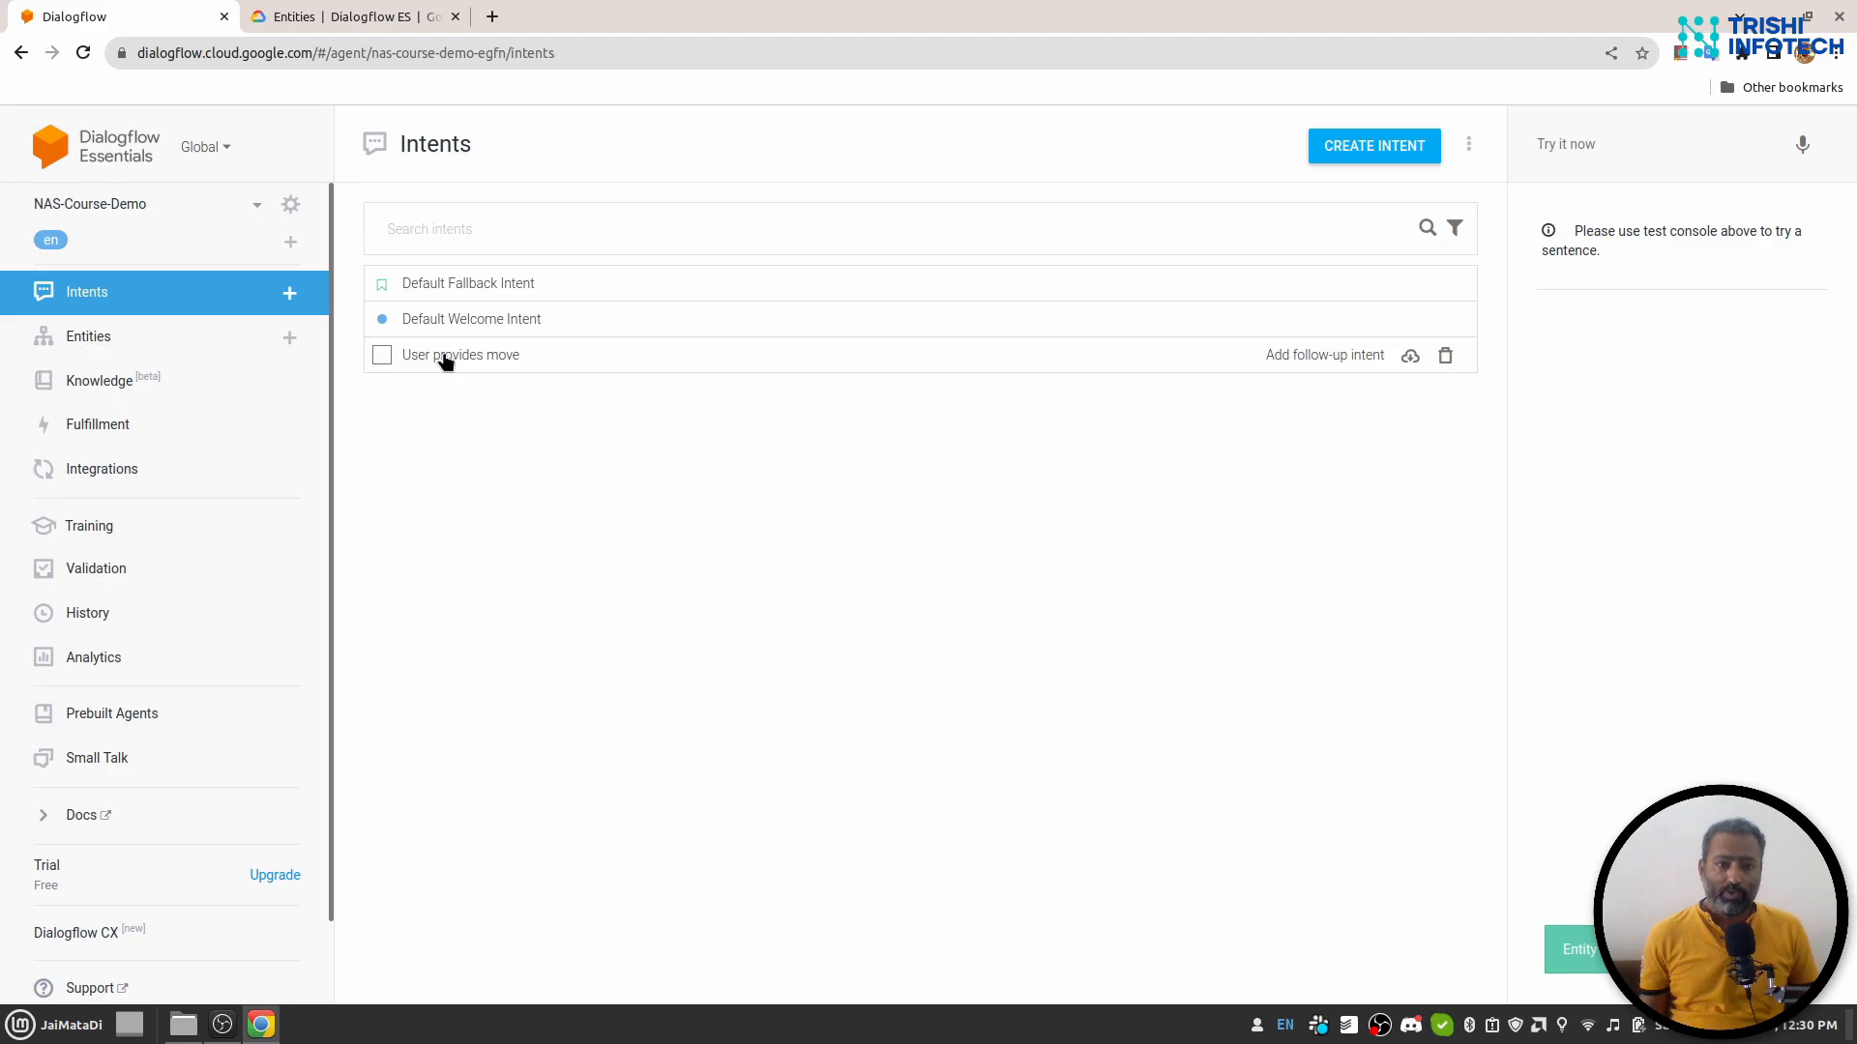
{"action": "left_click", "coordinate": [495, 362]}
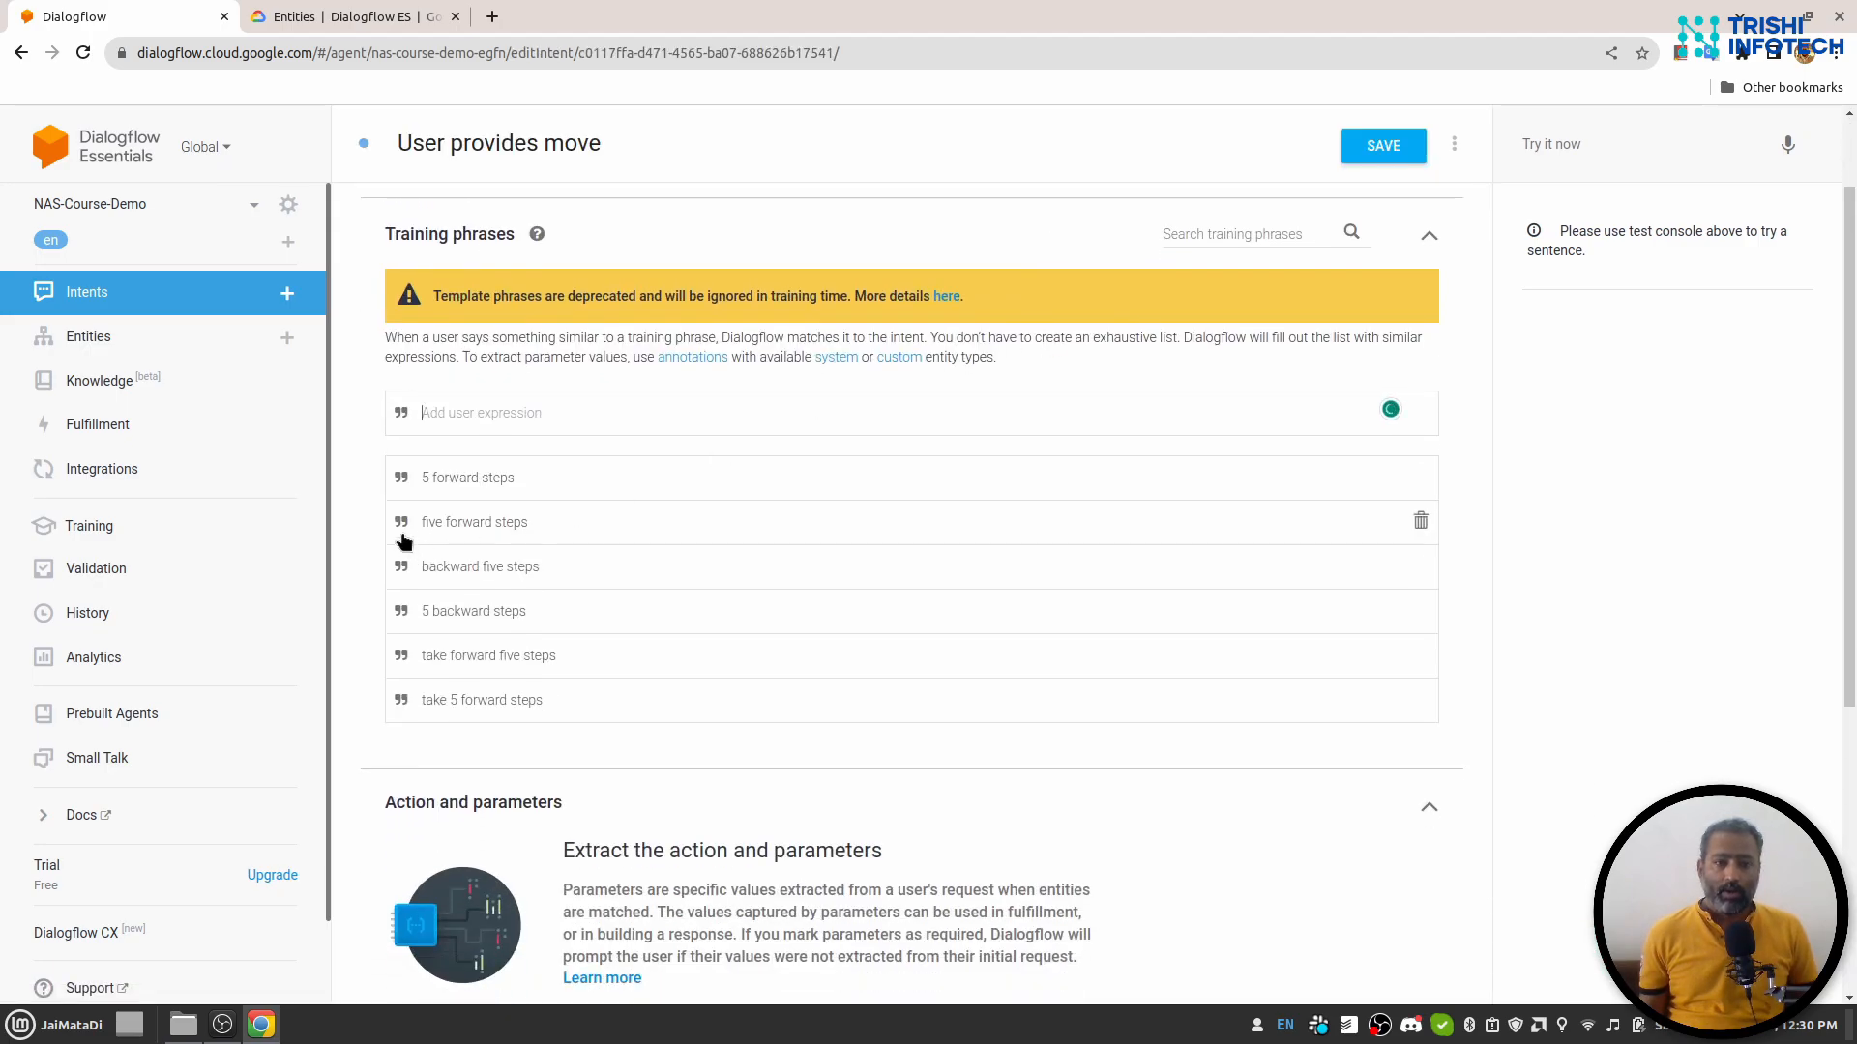
{"action": "scroll", "coordinate": [713, 522], "scroll_direction": "down", "scroll_amount": 3}
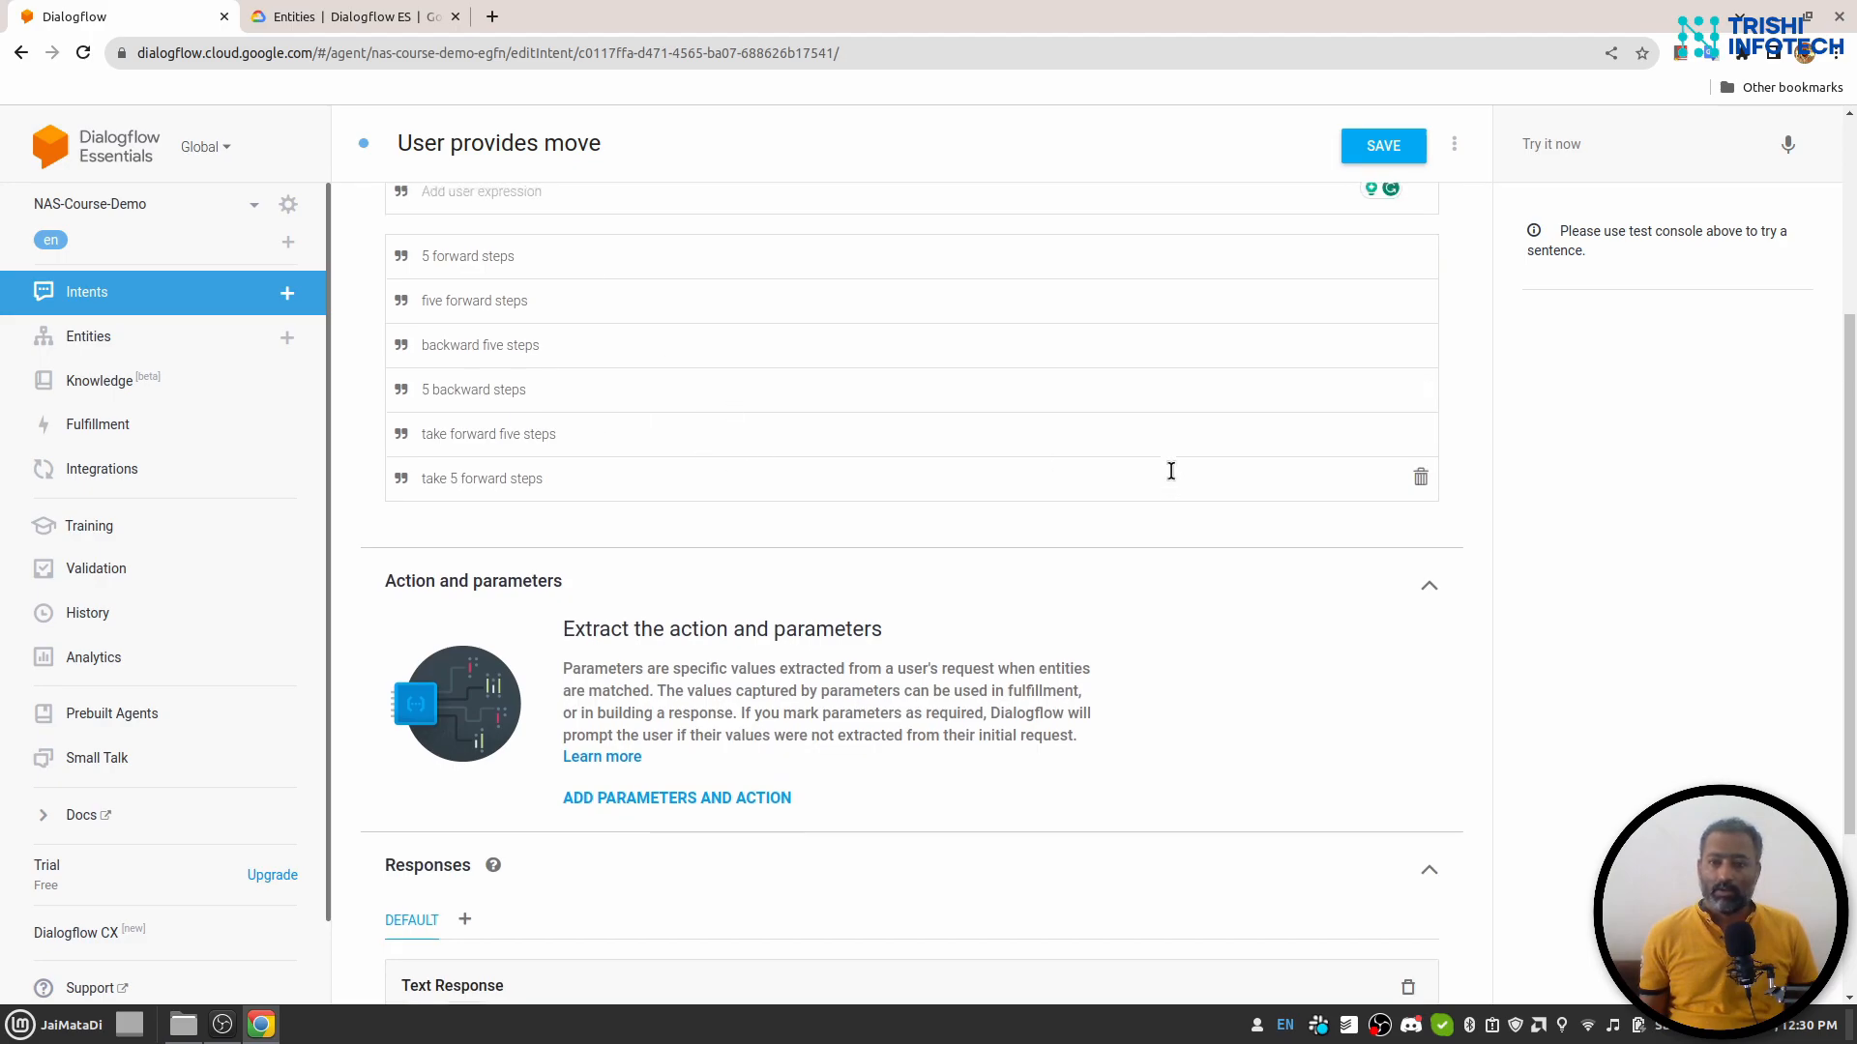
{"action": "scroll", "coordinate": [577, 361], "scroll_direction": "up", "scroll_amount": 2}
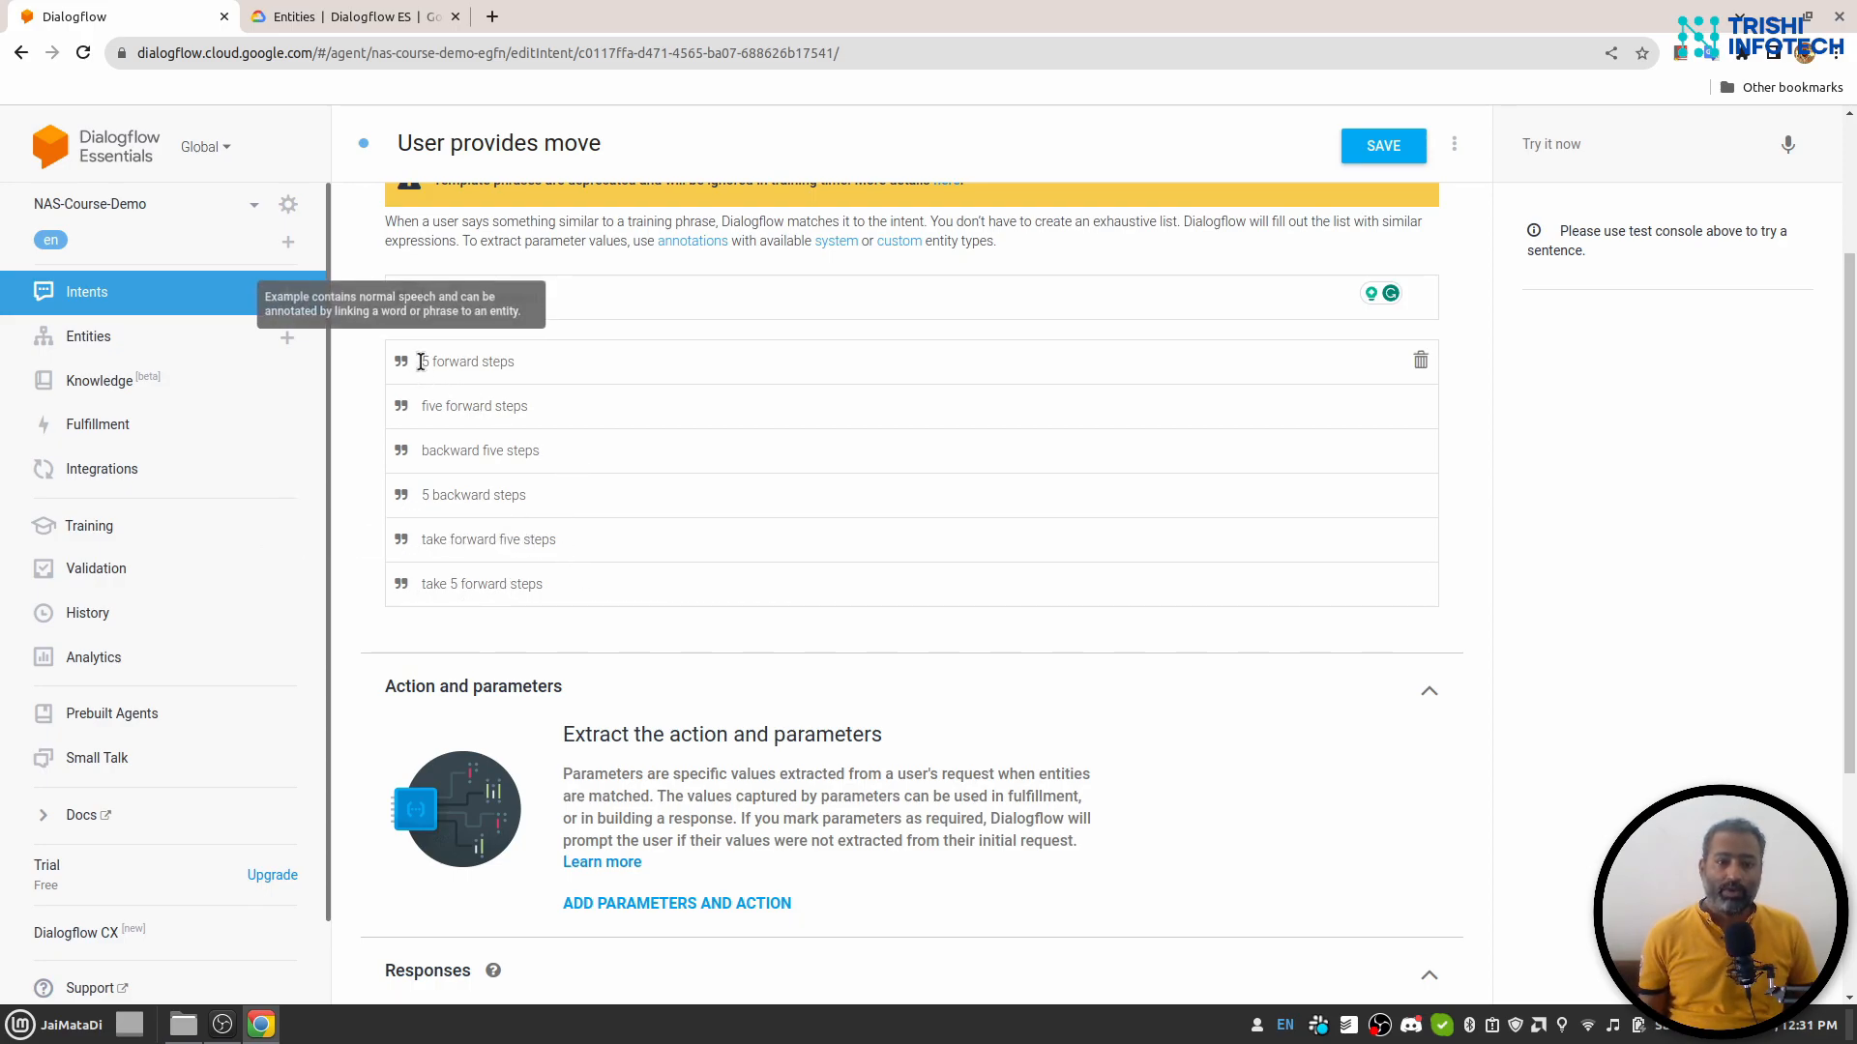
{"action": "left_click_drag", "start_coordinate": [422, 366], "coordinate": [478, 354]}
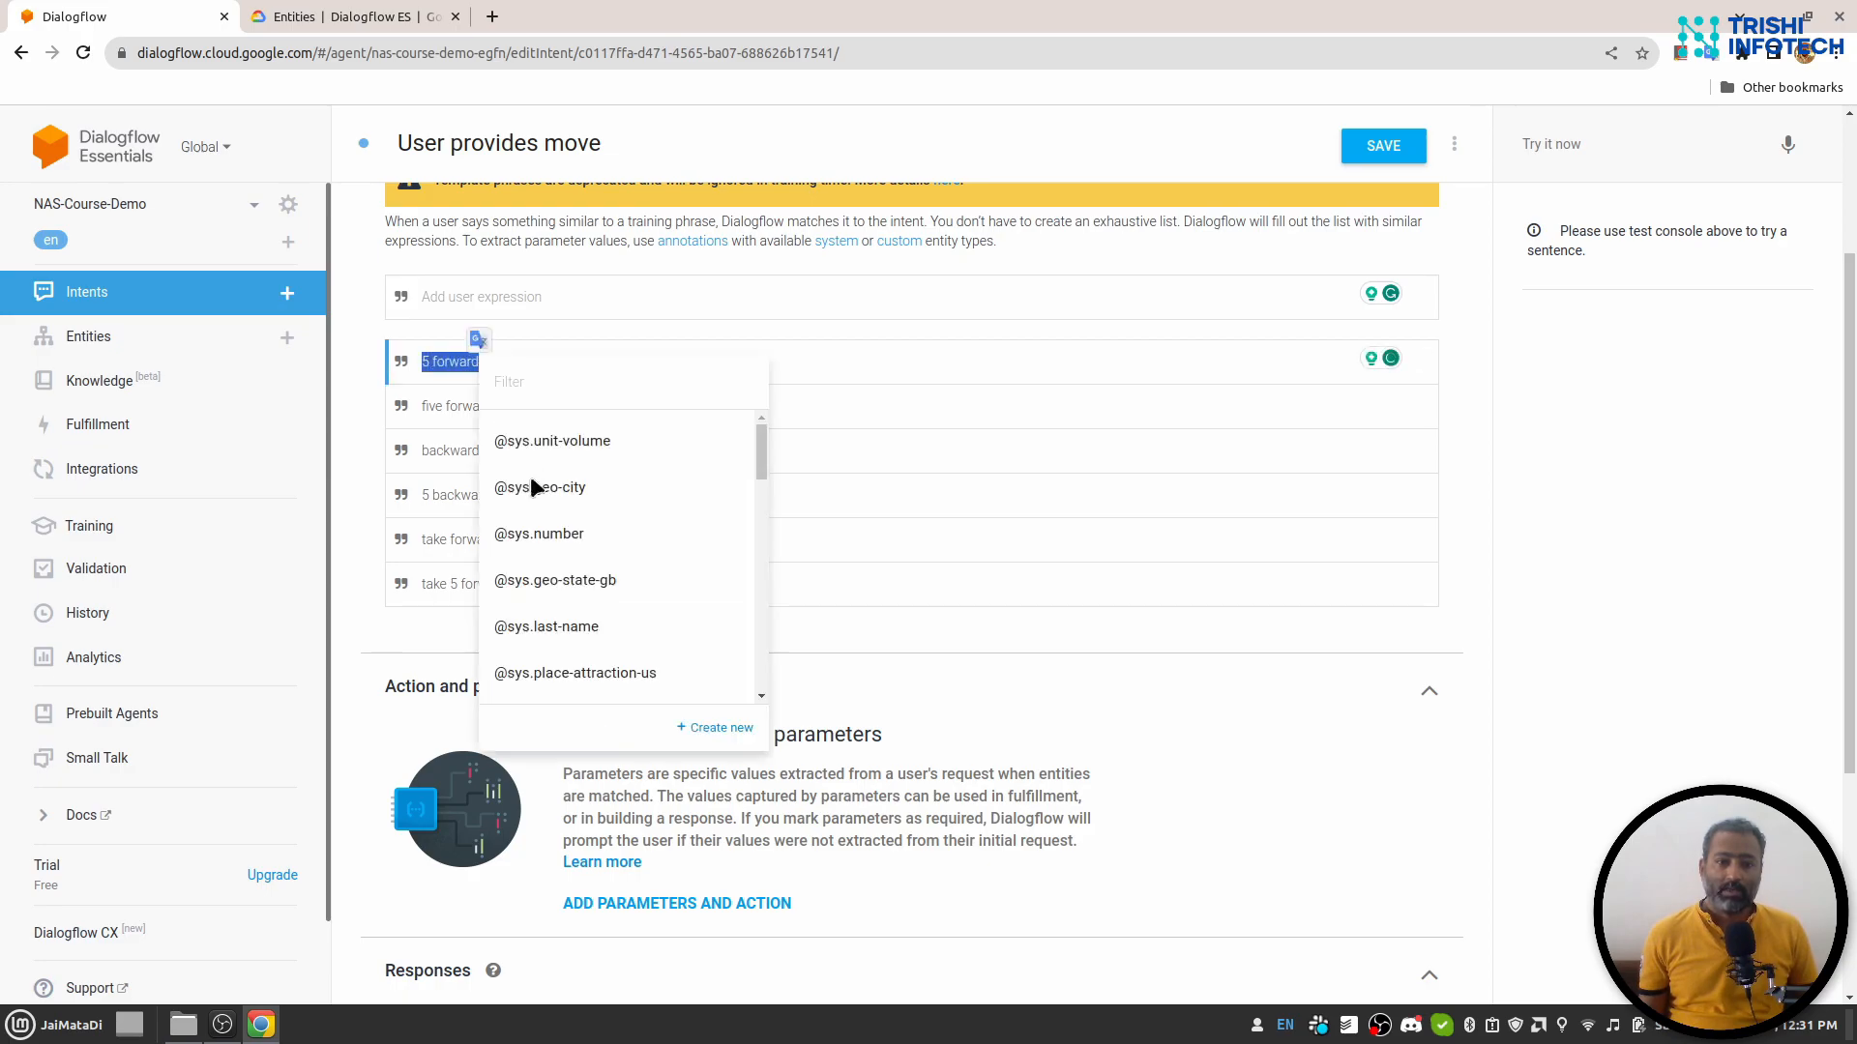
{"action": "type", "text": "dire"}
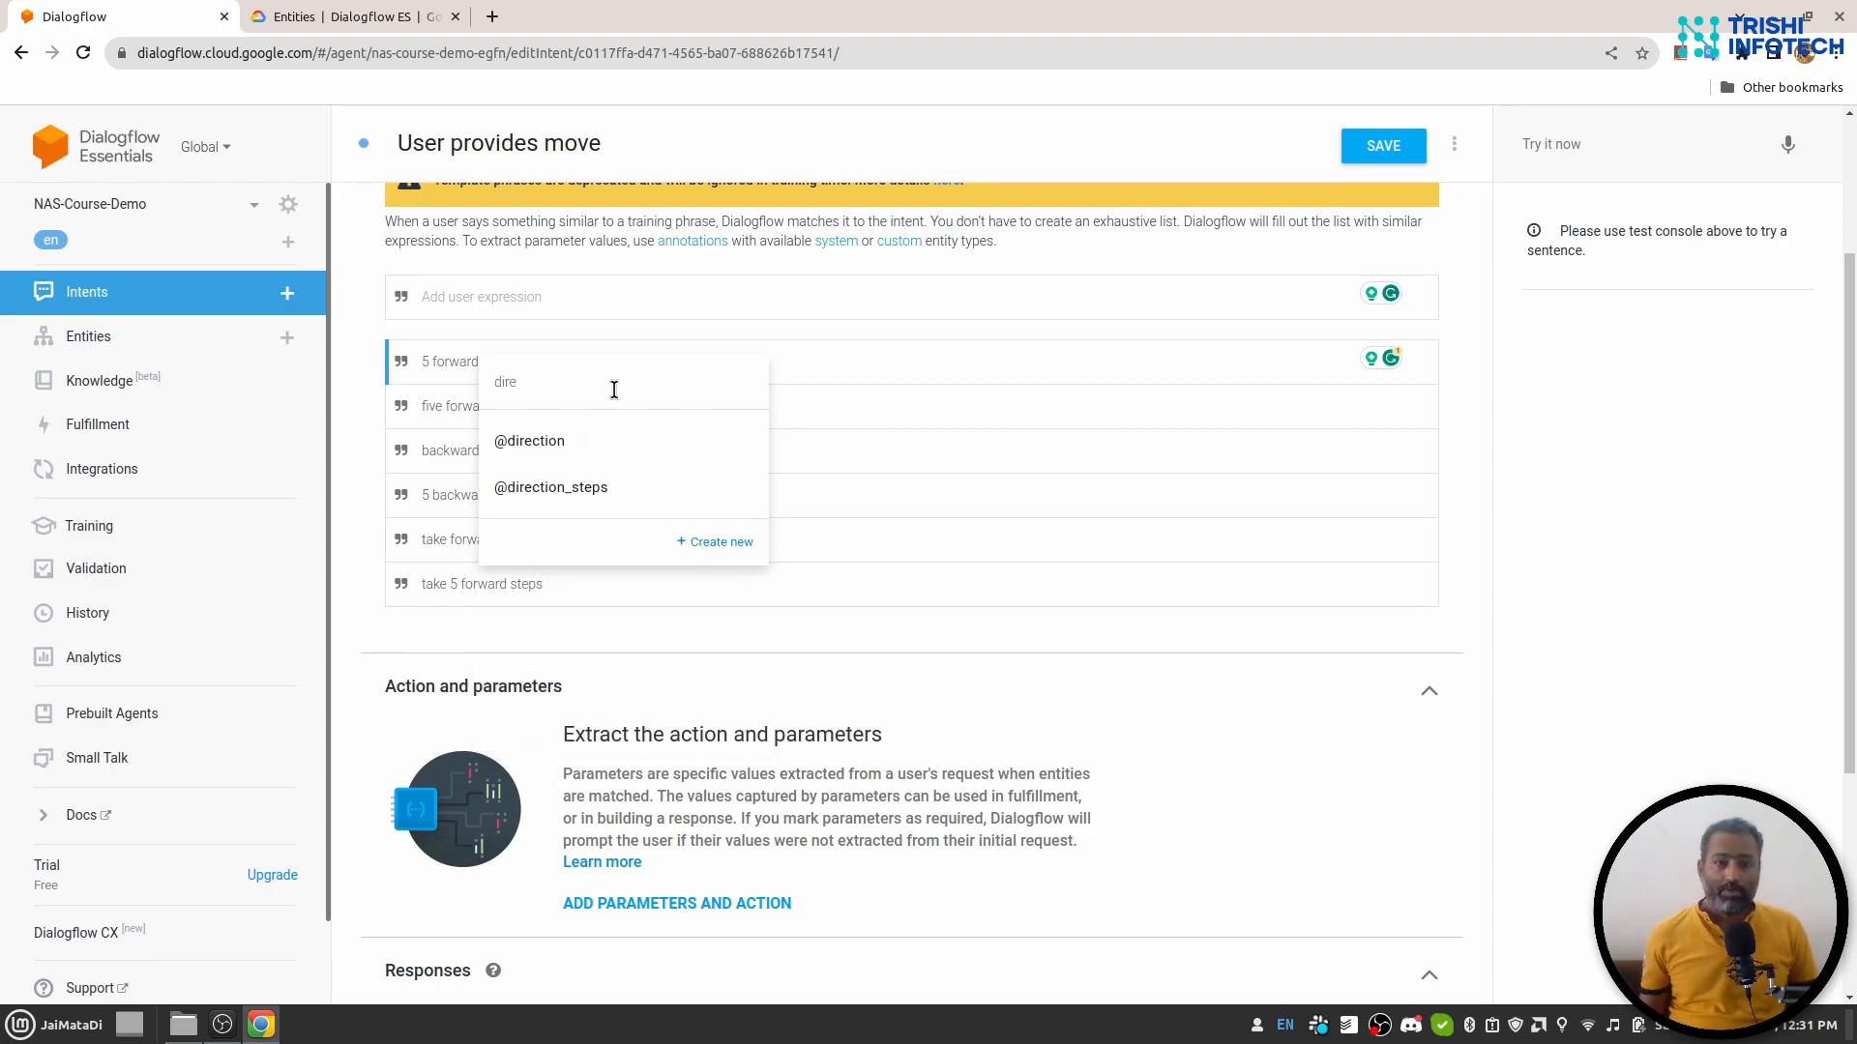
{"action": "left_click", "coordinate": [635, 486]}
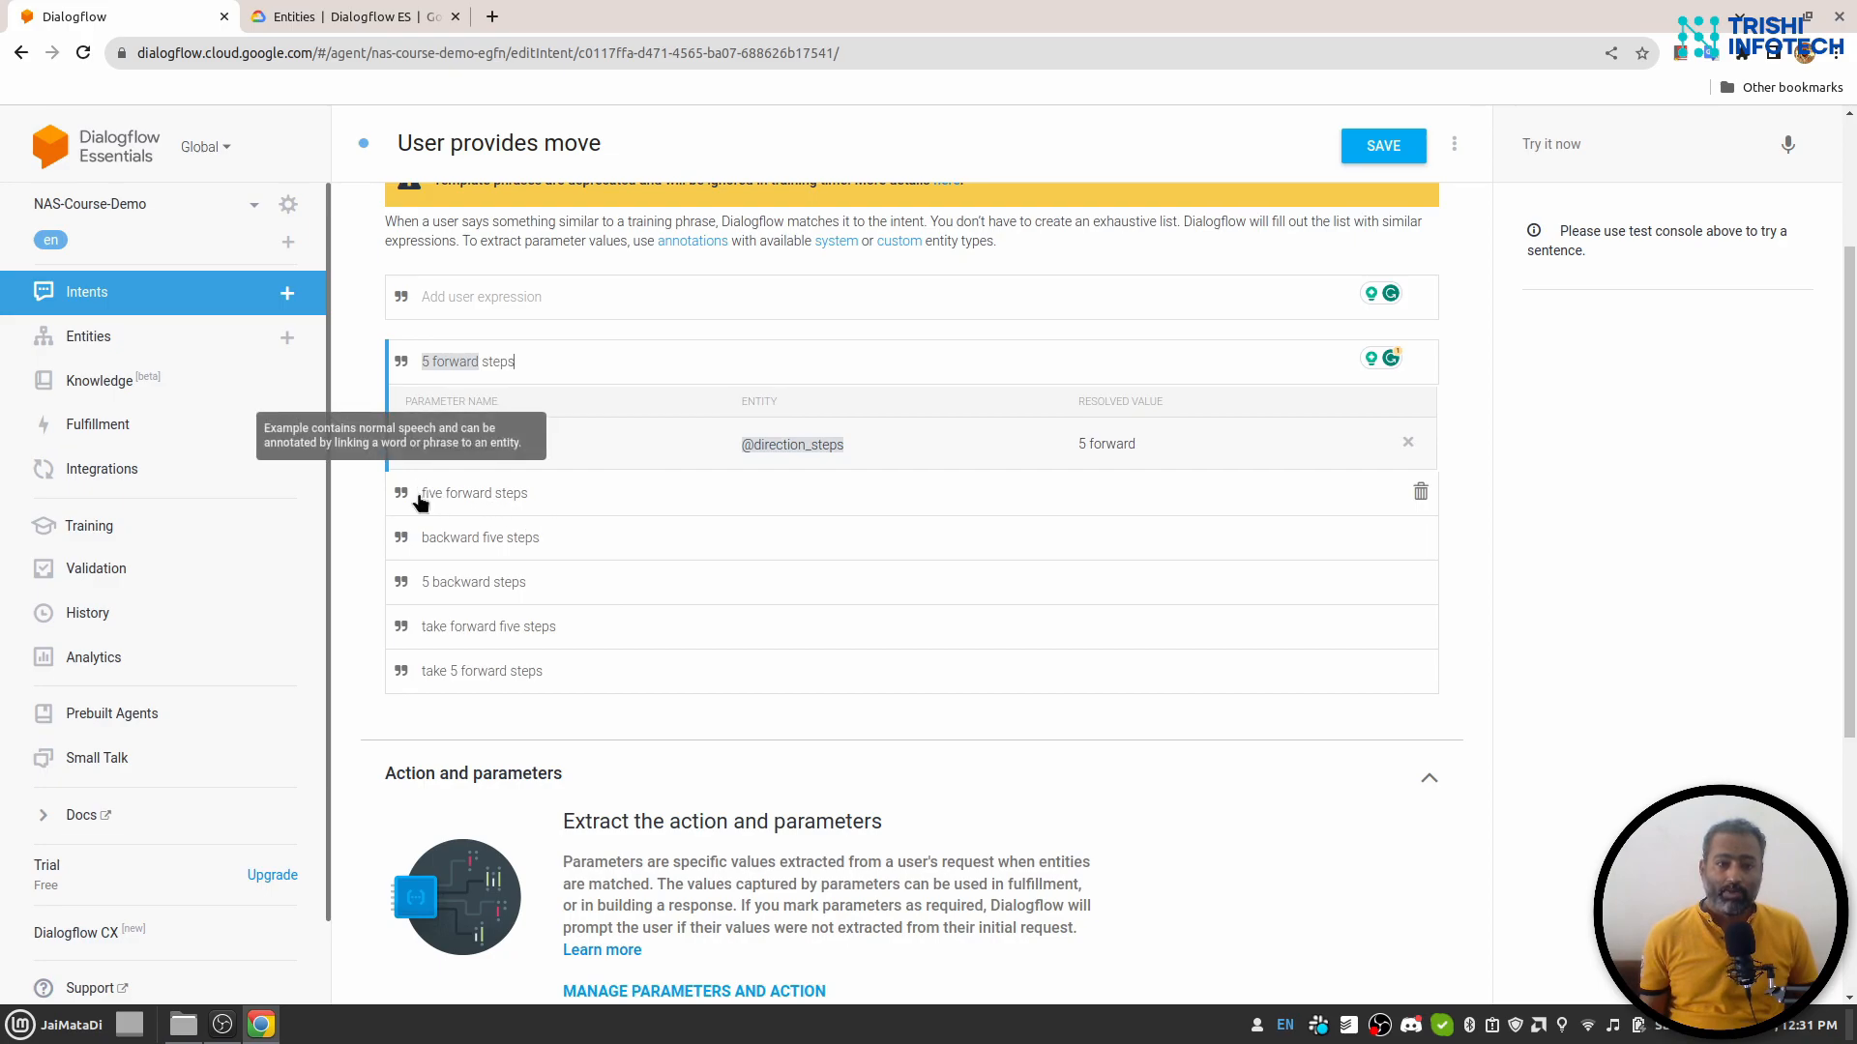
{"action": "left_click_drag", "start_coordinate": [423, 495], "coordinate": [489, 489]}
{"action": "left_click", "coordinate": [665, 578]}
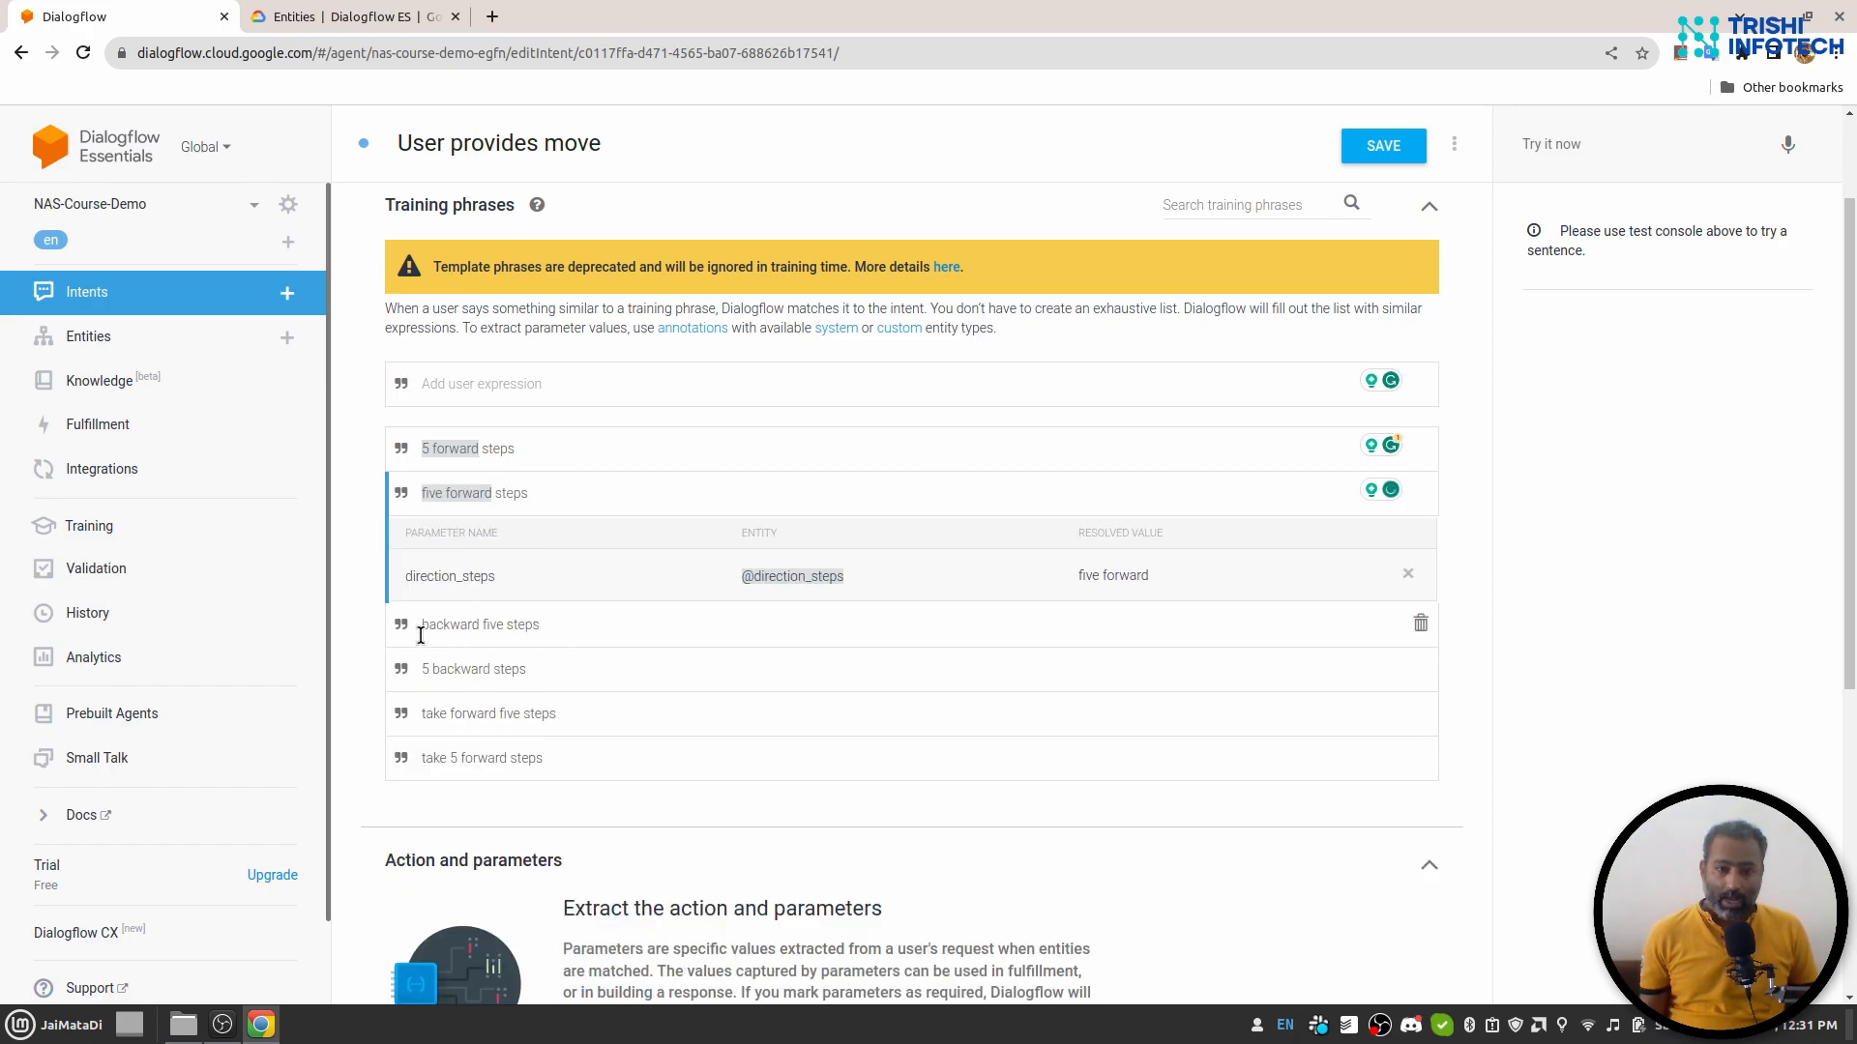
{"action": "left_click_drag", "start_coordinate": [421, 626], "coordinate": [505, 627]}
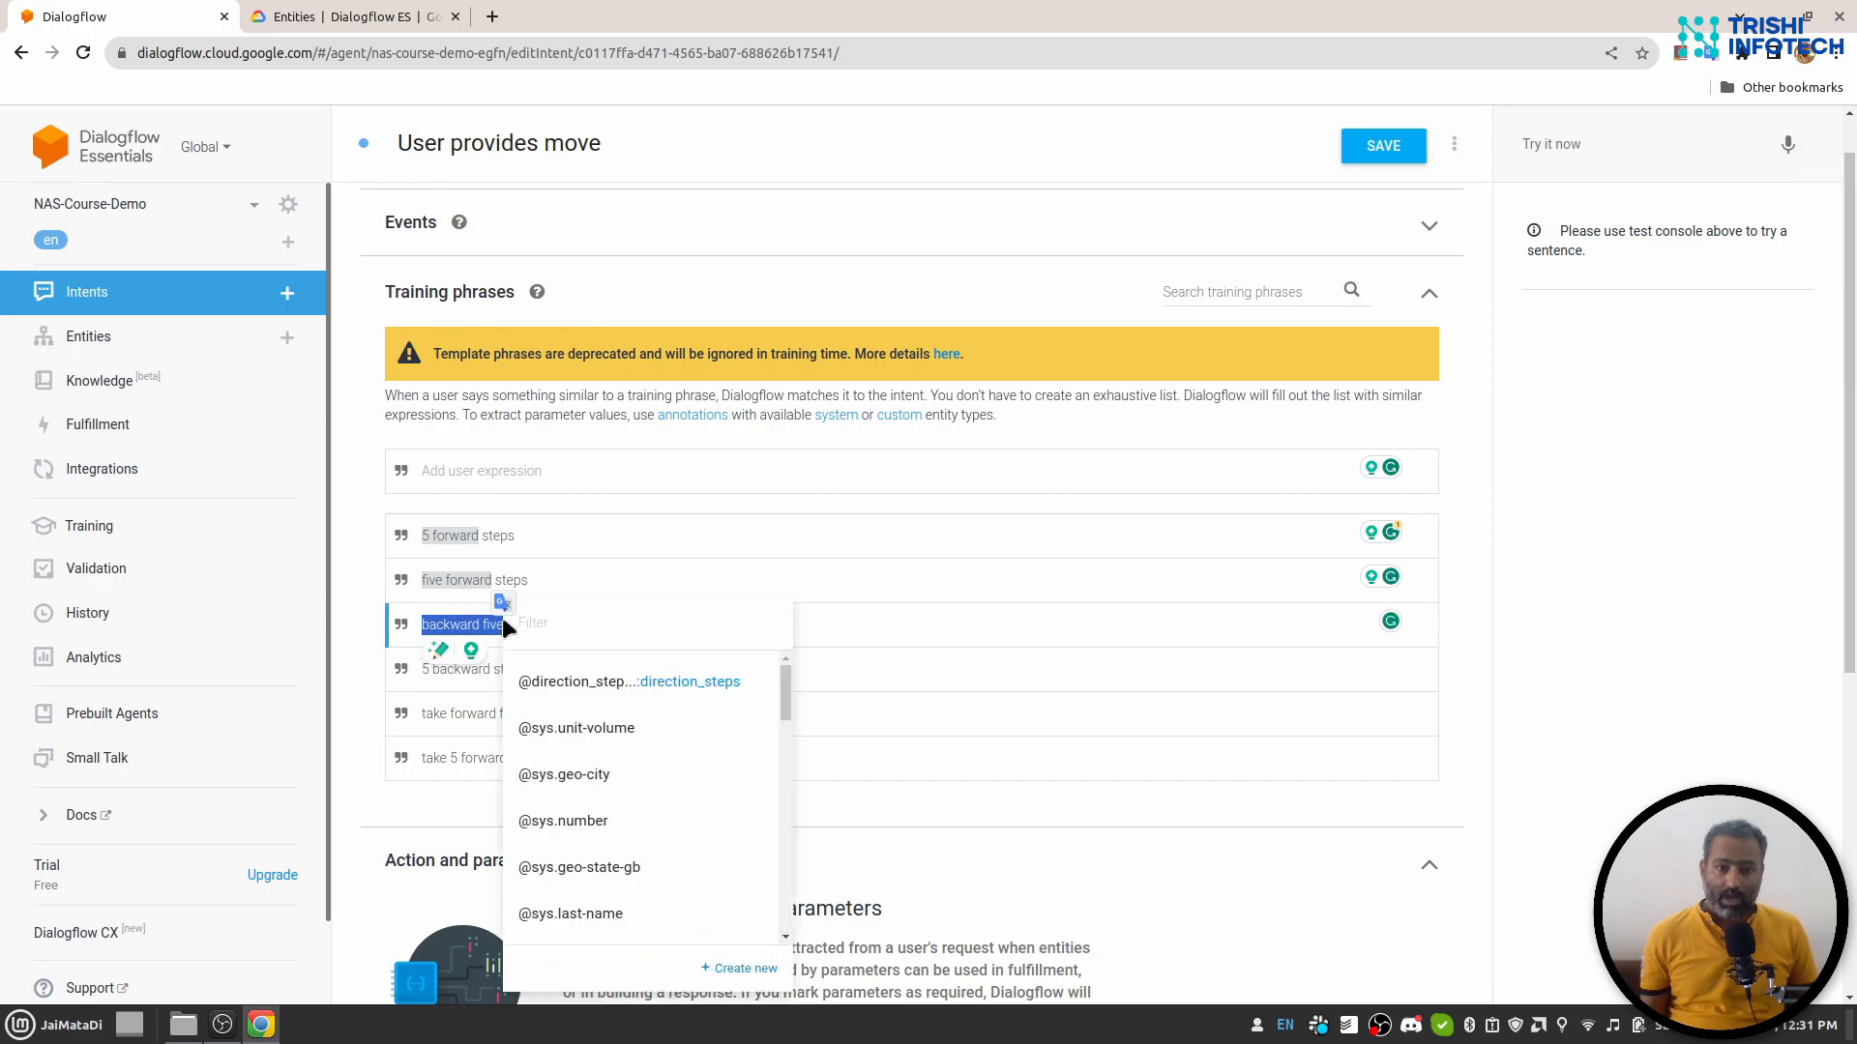
{"action": "left_click", "coordinate": [590, 681]}
{"action": "left_click", "coordinate": [423, 753]}
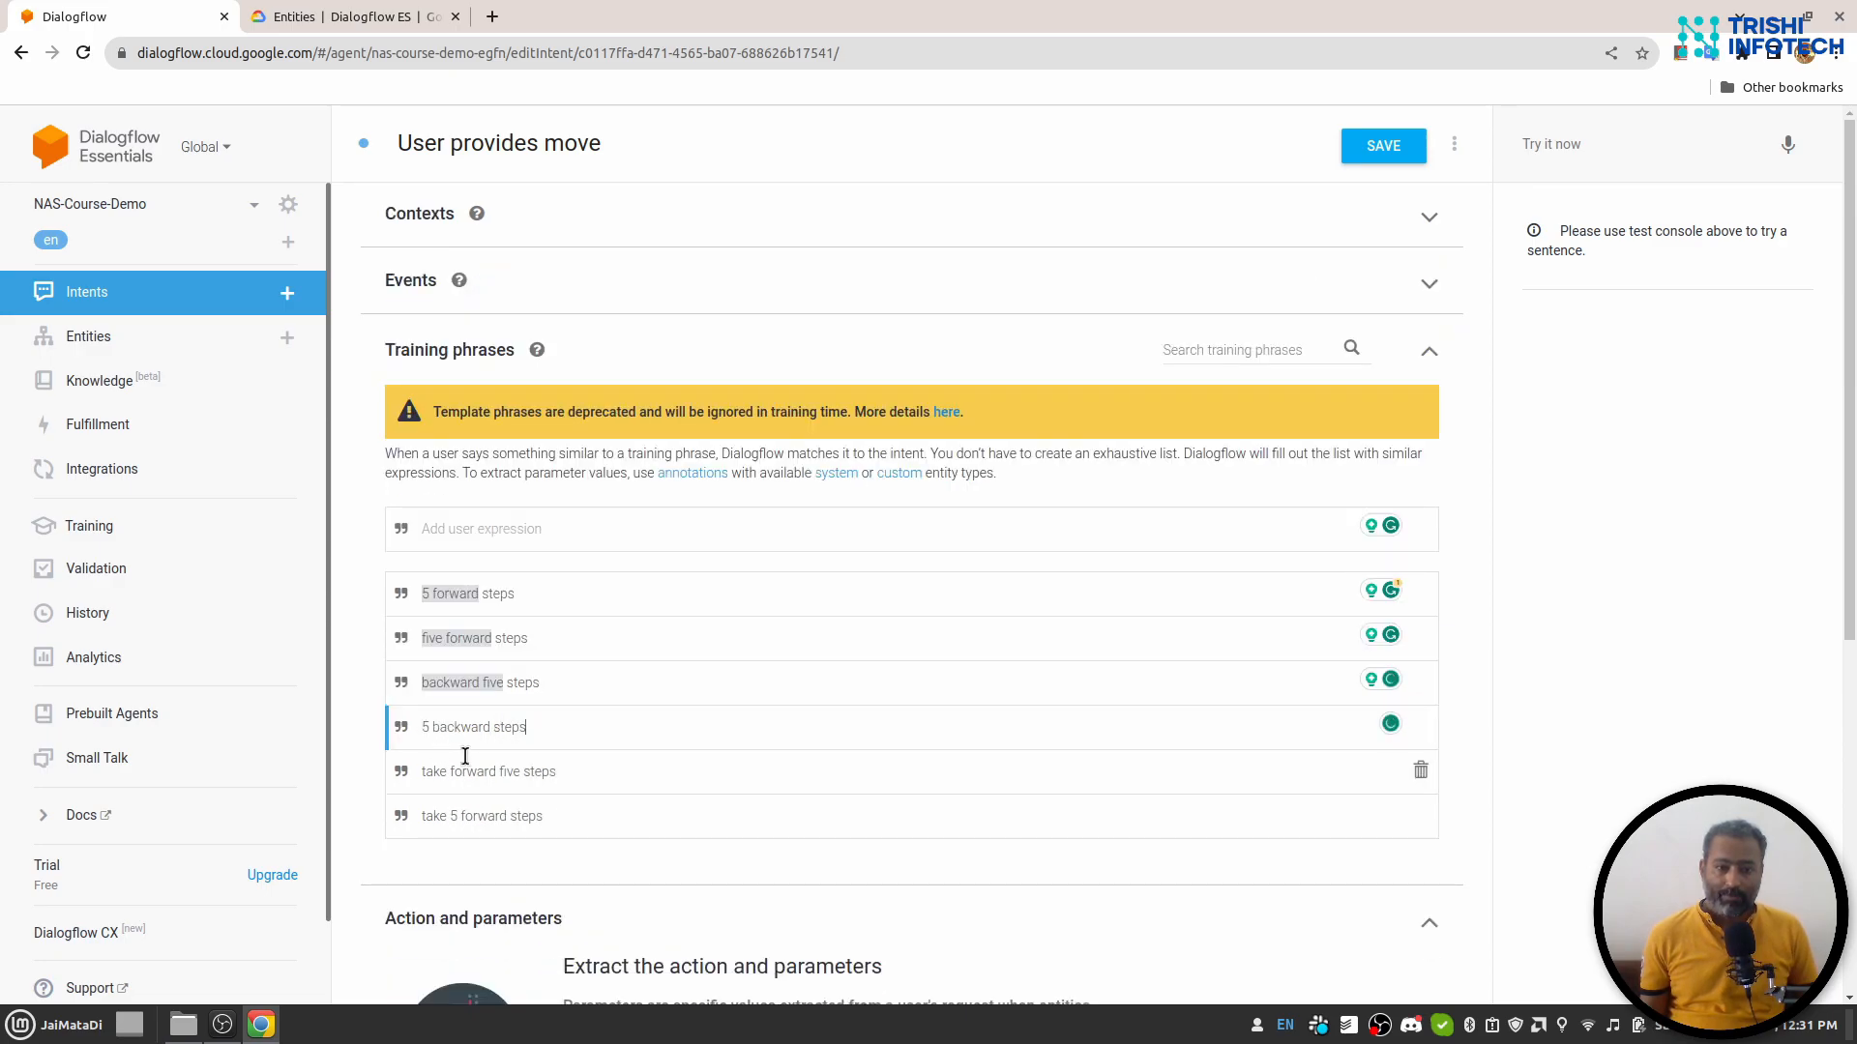
{"action": "left_click_drag", "start_coordinate": [423, 727], "coordinate": [492, 728]}
{"action": "left_click", "coordinate": [606, 677]}
{"action": "scroll", "coordinate": [606, 676], "scroll_direction": "down", "scroll_amount": 4}
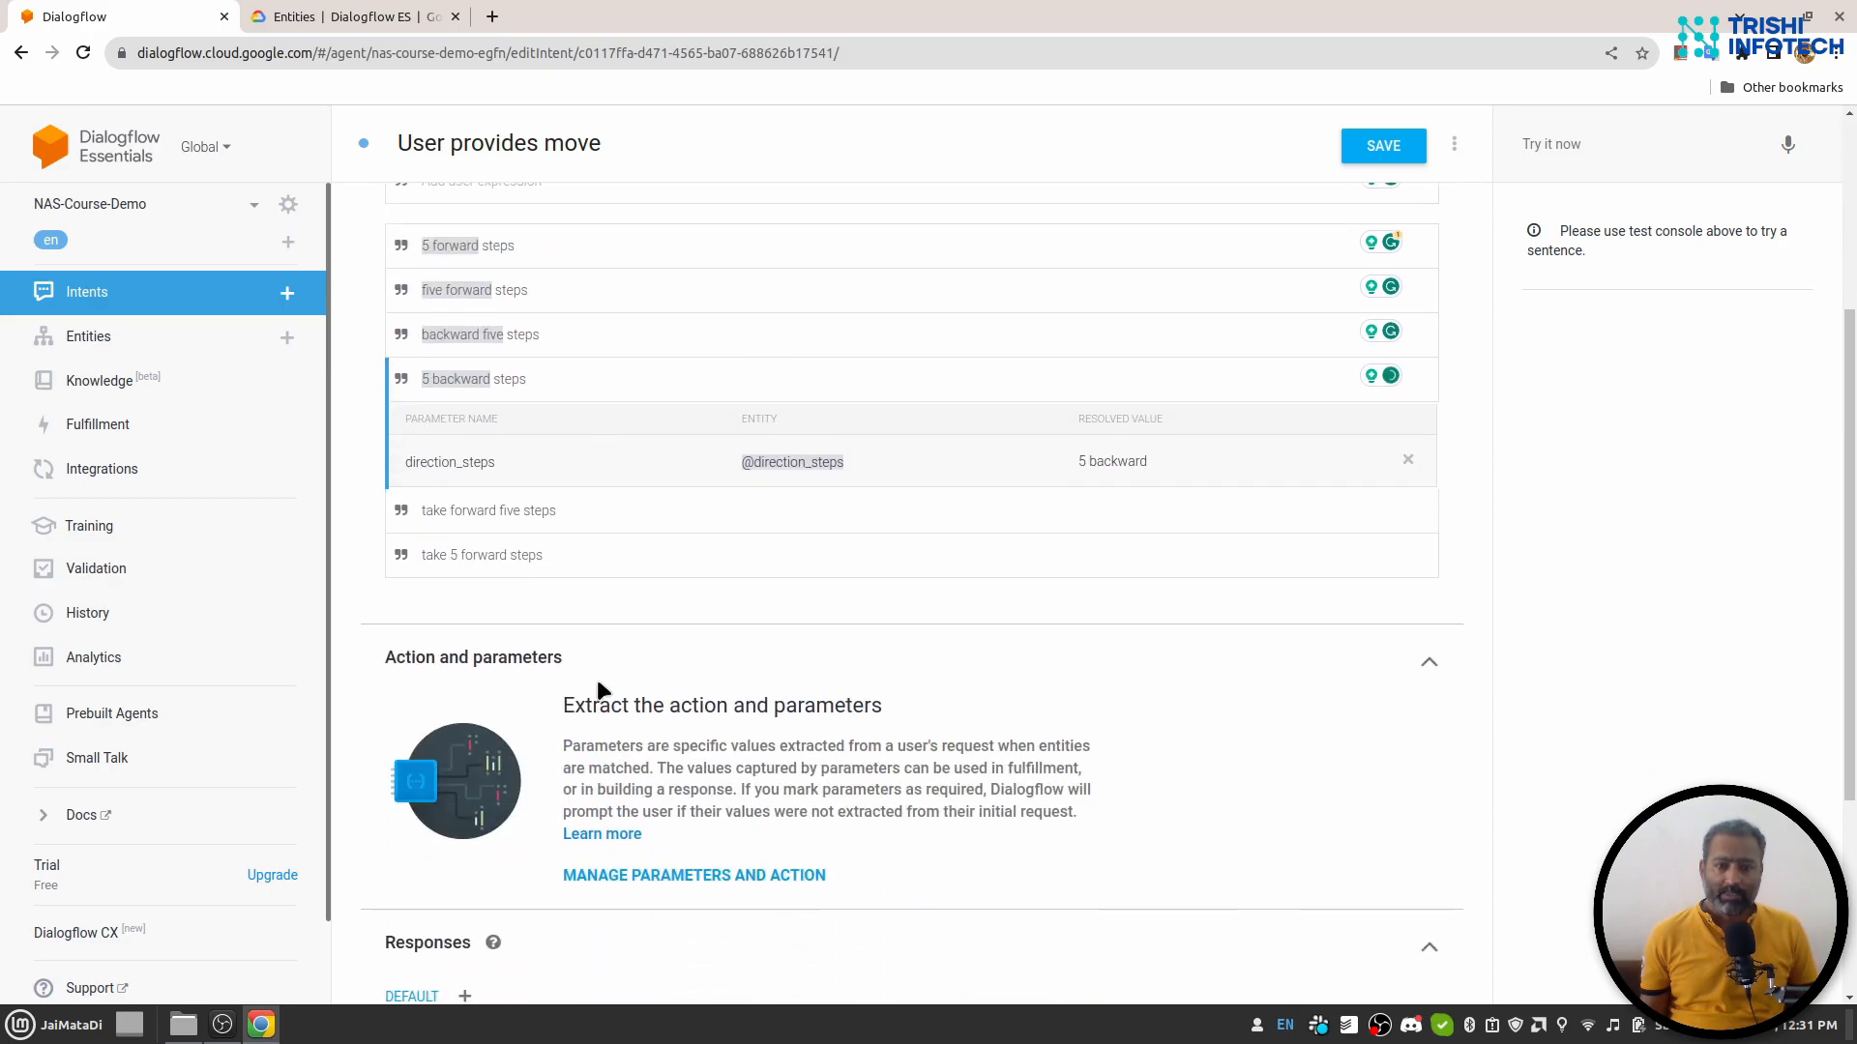
{"action": "left_click_drag", "start_coordinate": [450, 508], "coordinate": [520, 513]}
{"action": "left_click", "coordinate": [622, 606]}
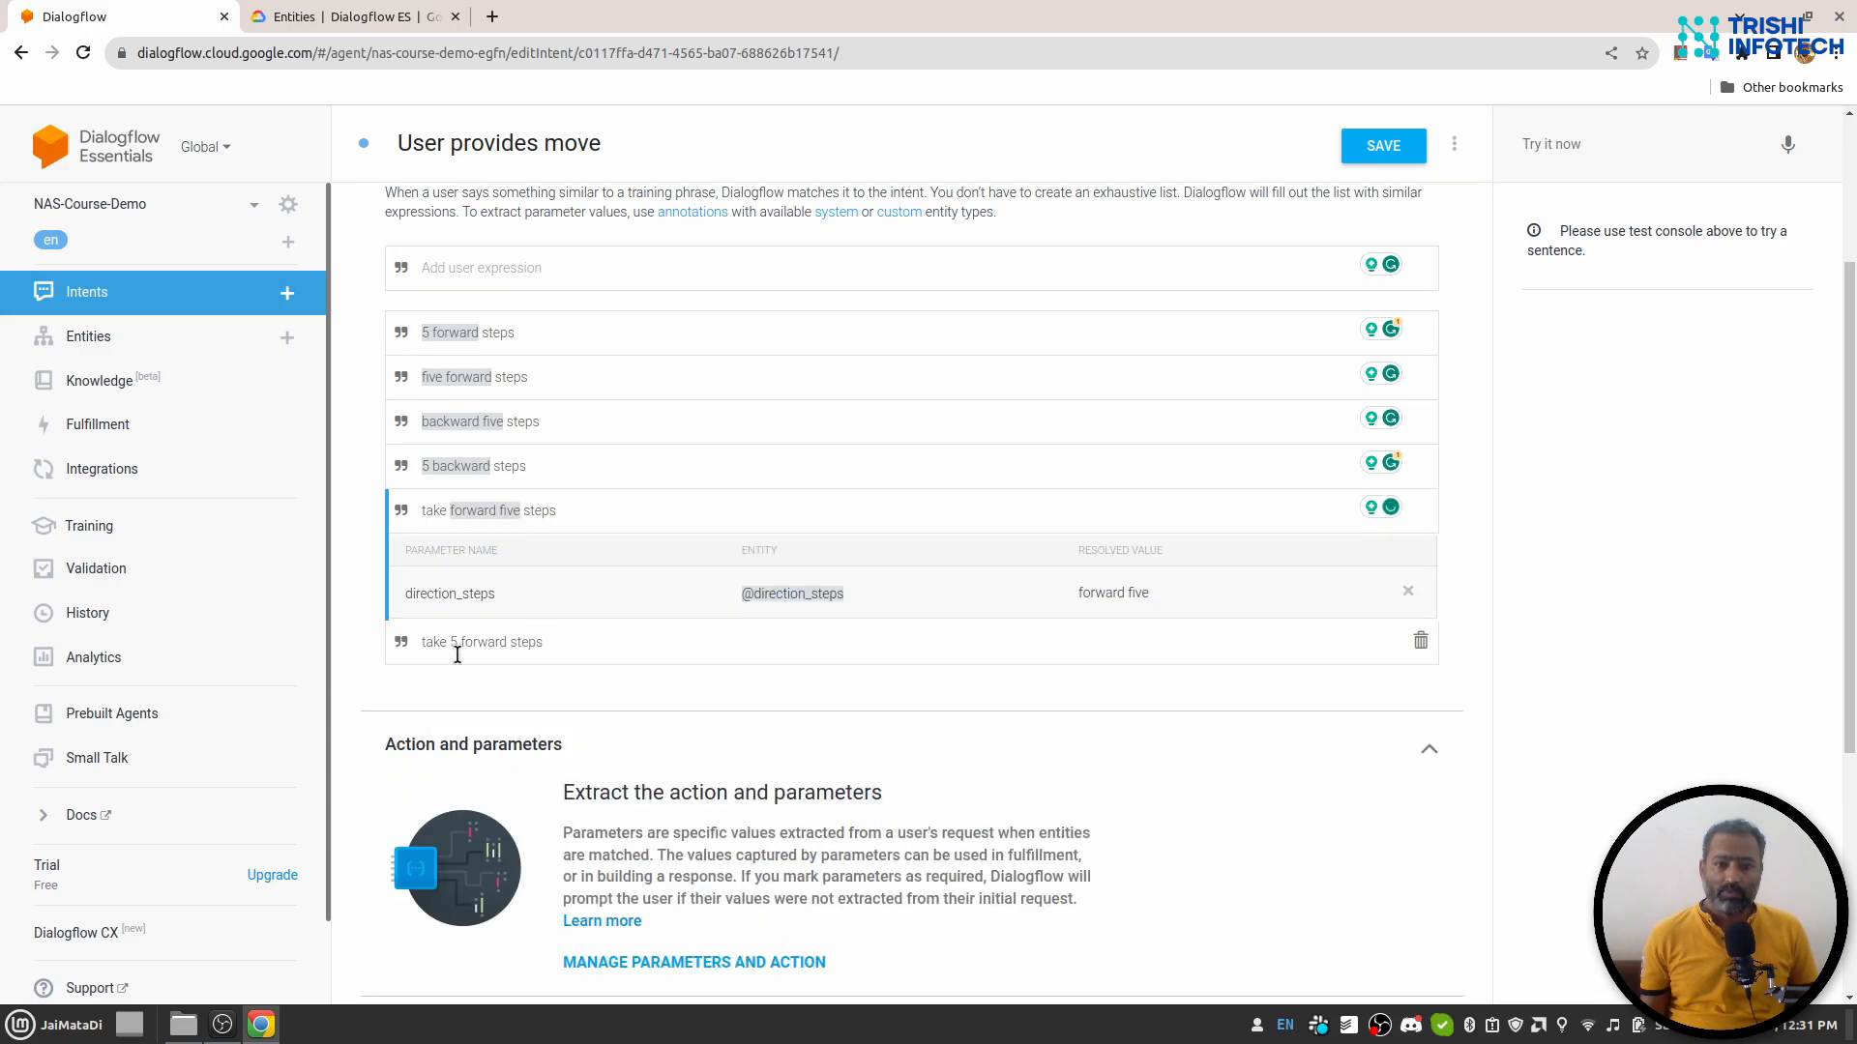
{"action": "left_click_drag", "start_coordinate": [450, 642], "coordinate": [520, 631]}
{"action": "left_click", "coordinate": [714, 678]}
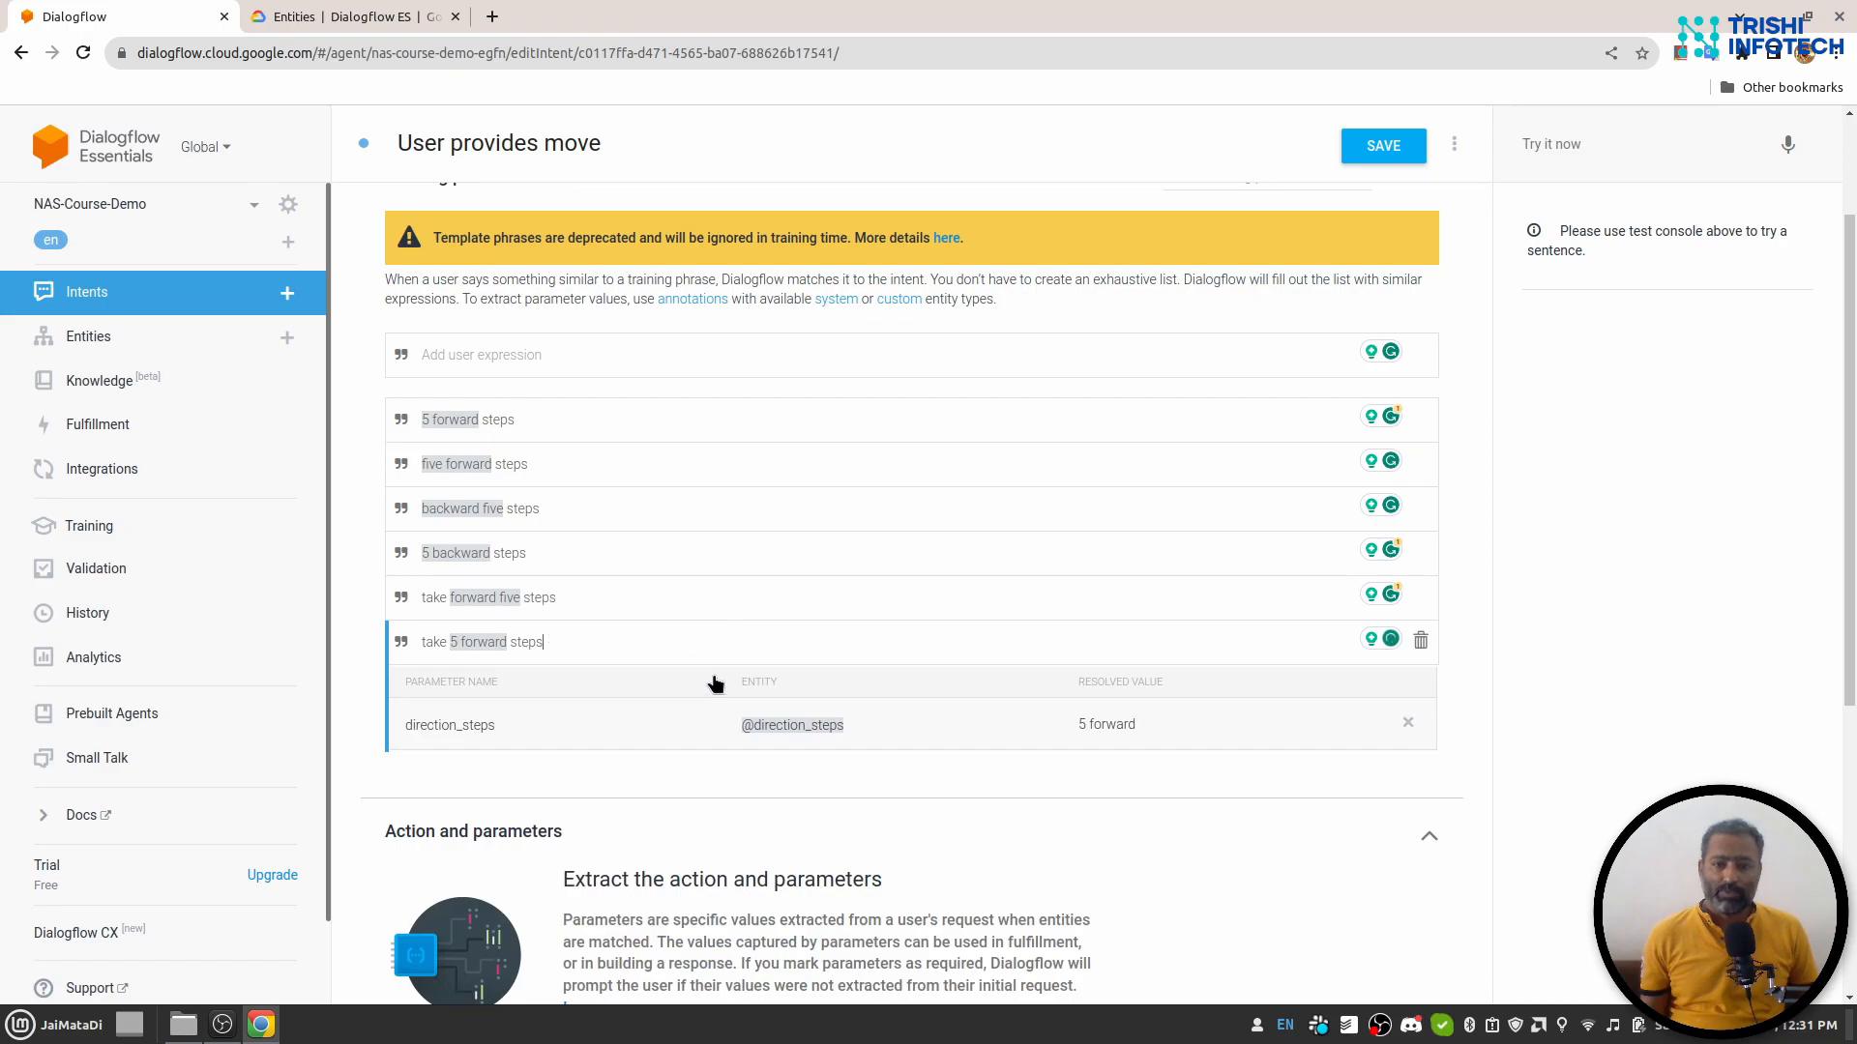
Show the intent's action and parameters and check the direction_steps parameter against the annotated training phrases.
{"action": "scroll", "coordinate": [737, 649], "scroll_direction": "down", "scroll_amount": 4}
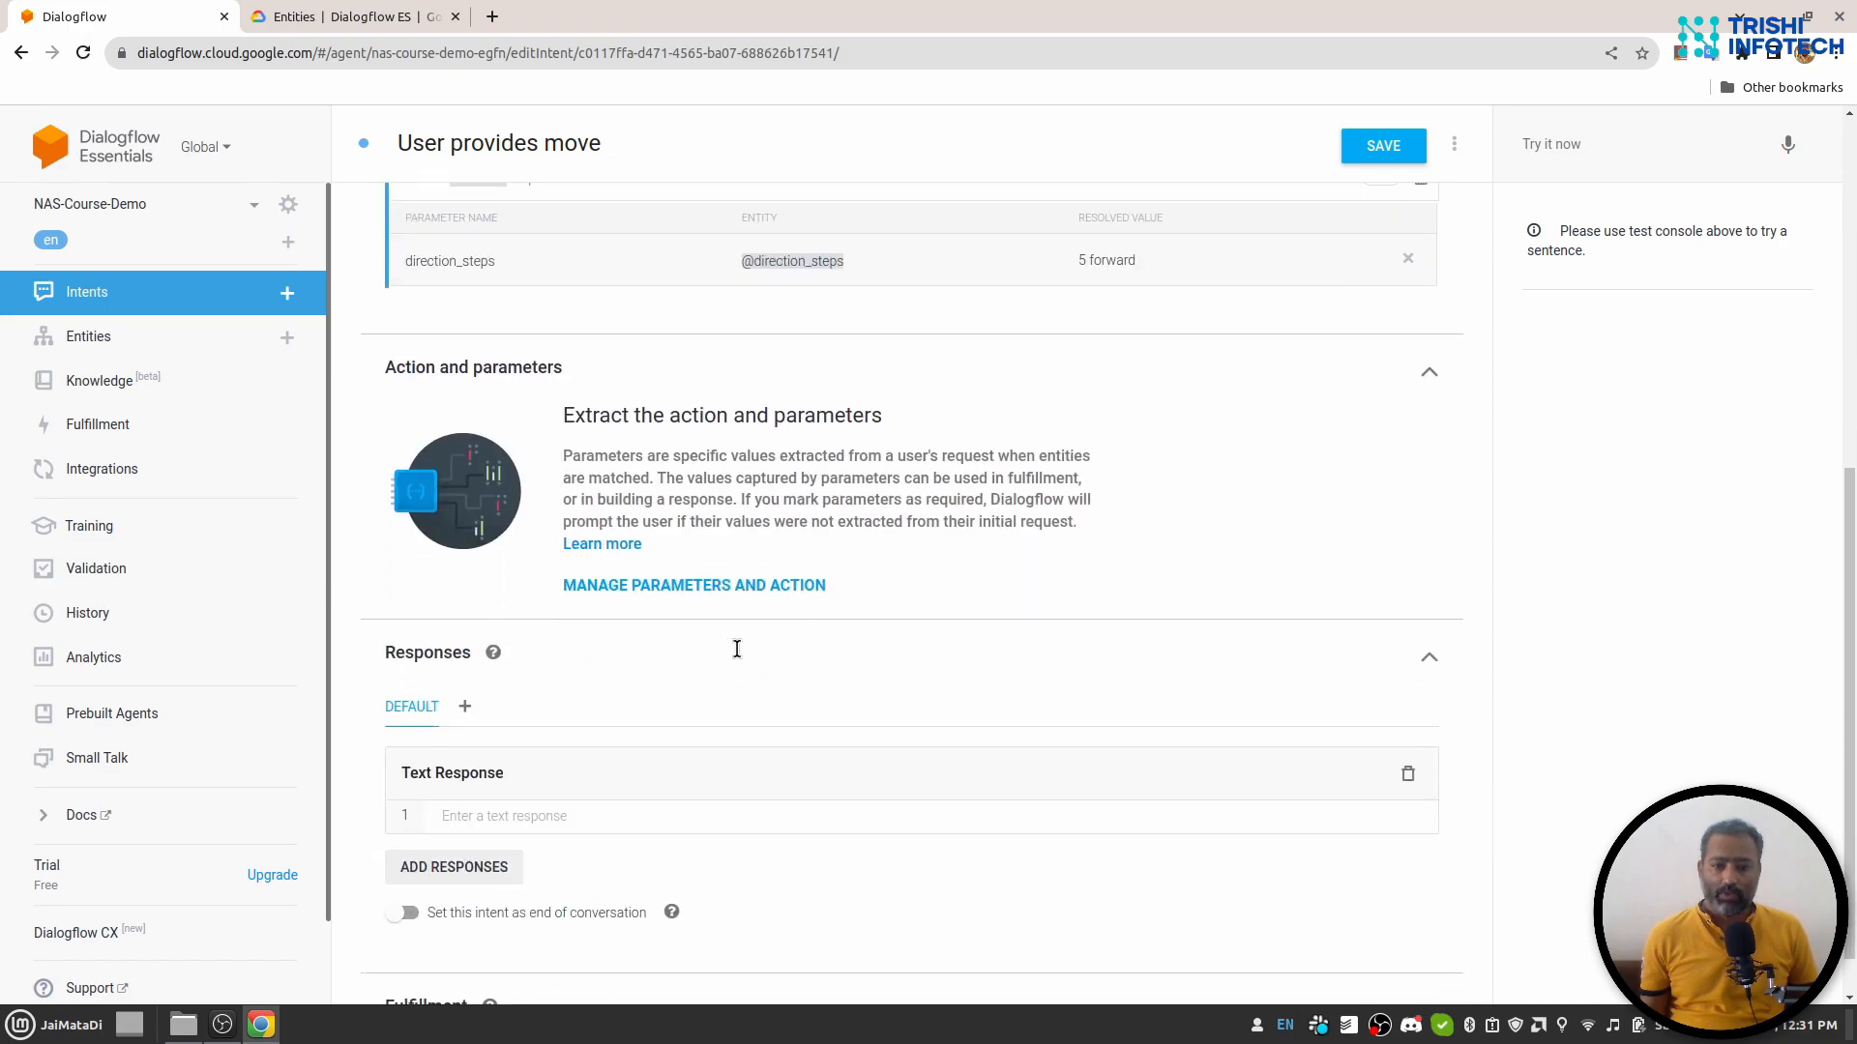
{"action": "left_click", "coordinate": [674, 586]}
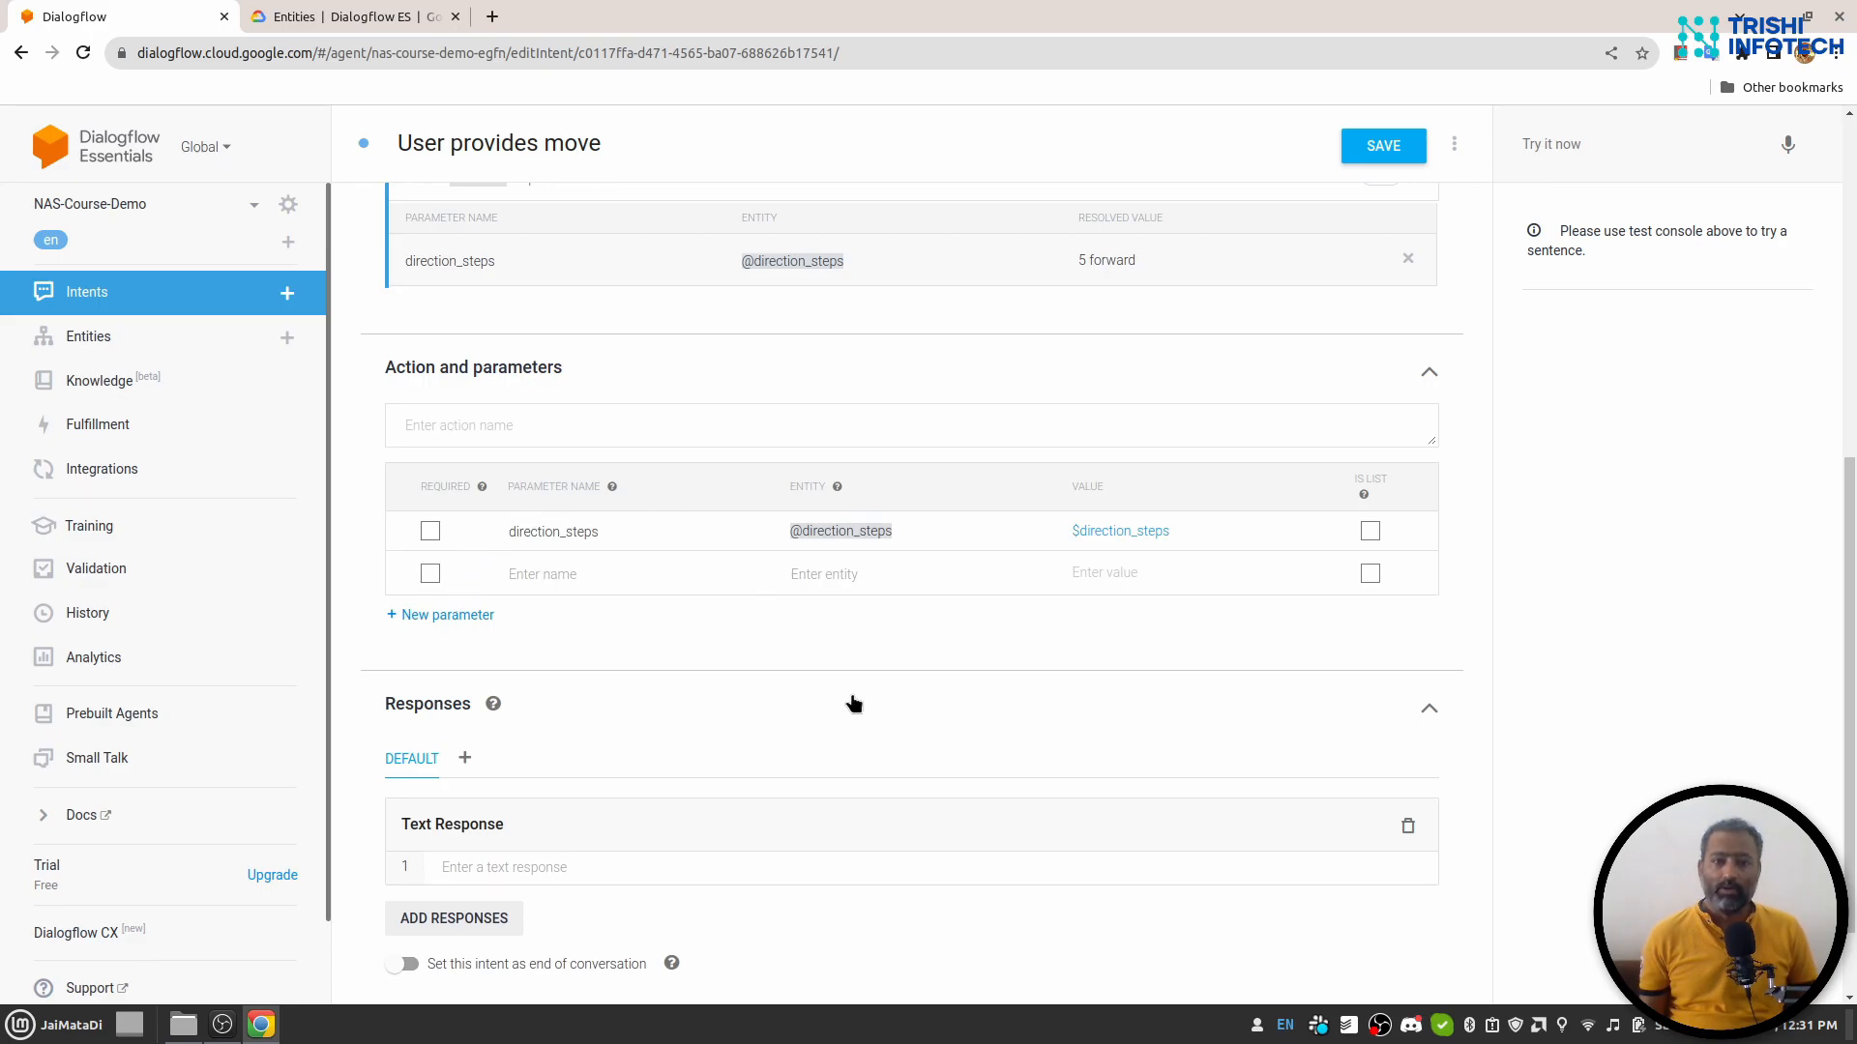
{"action": "scroll", "coordinate": [851, 704], "scroll_direction": "up", "scroll_amount": 6}
{"action": "scroll", "coordinate": [851, 704], "scroll_direction": "down", "scroll_amount": 6}
{"action": "scroll", "coordinate": [505, 843], "scroll_direction": "down", "scroll_amount": 1}
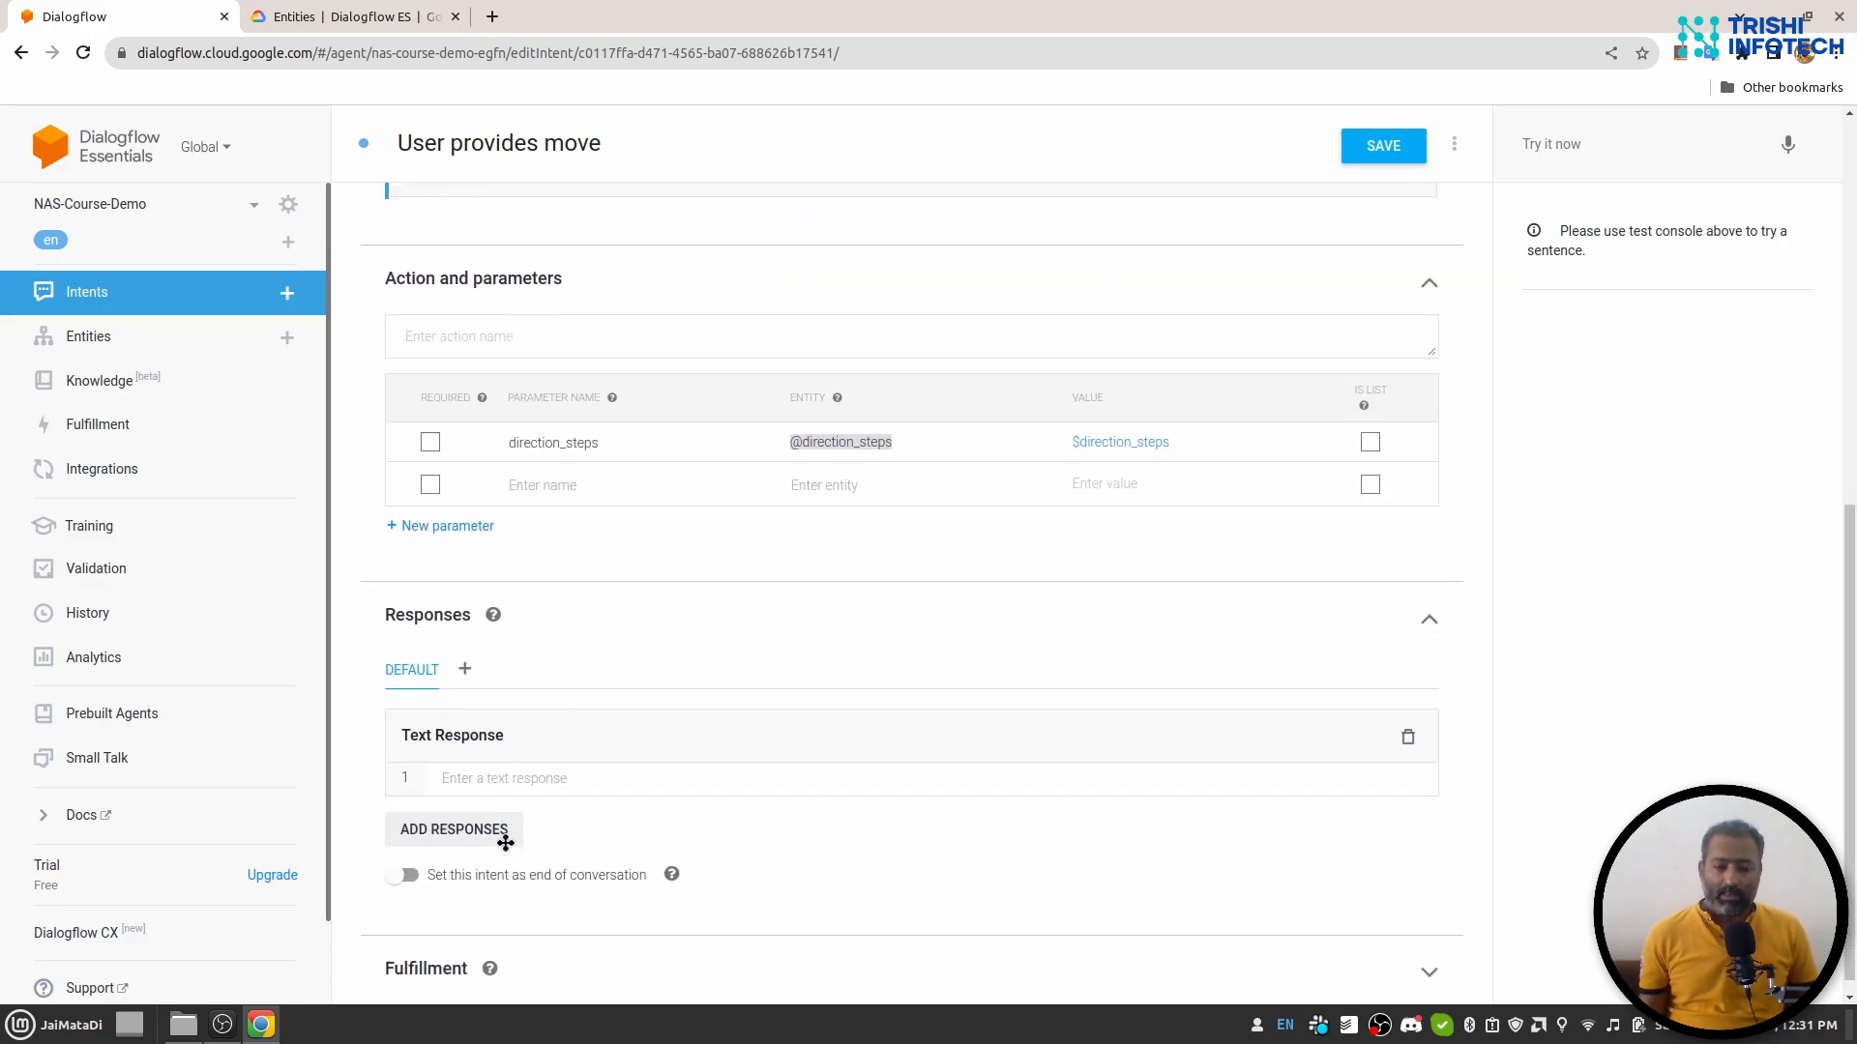
Add the text response "You have entered $direction_steps." to the "User provides move" intent and save the intent.
{"action": "left_click", "coordinate": [502, 758]}
{"action": "type", "text": "You have intered @di"}
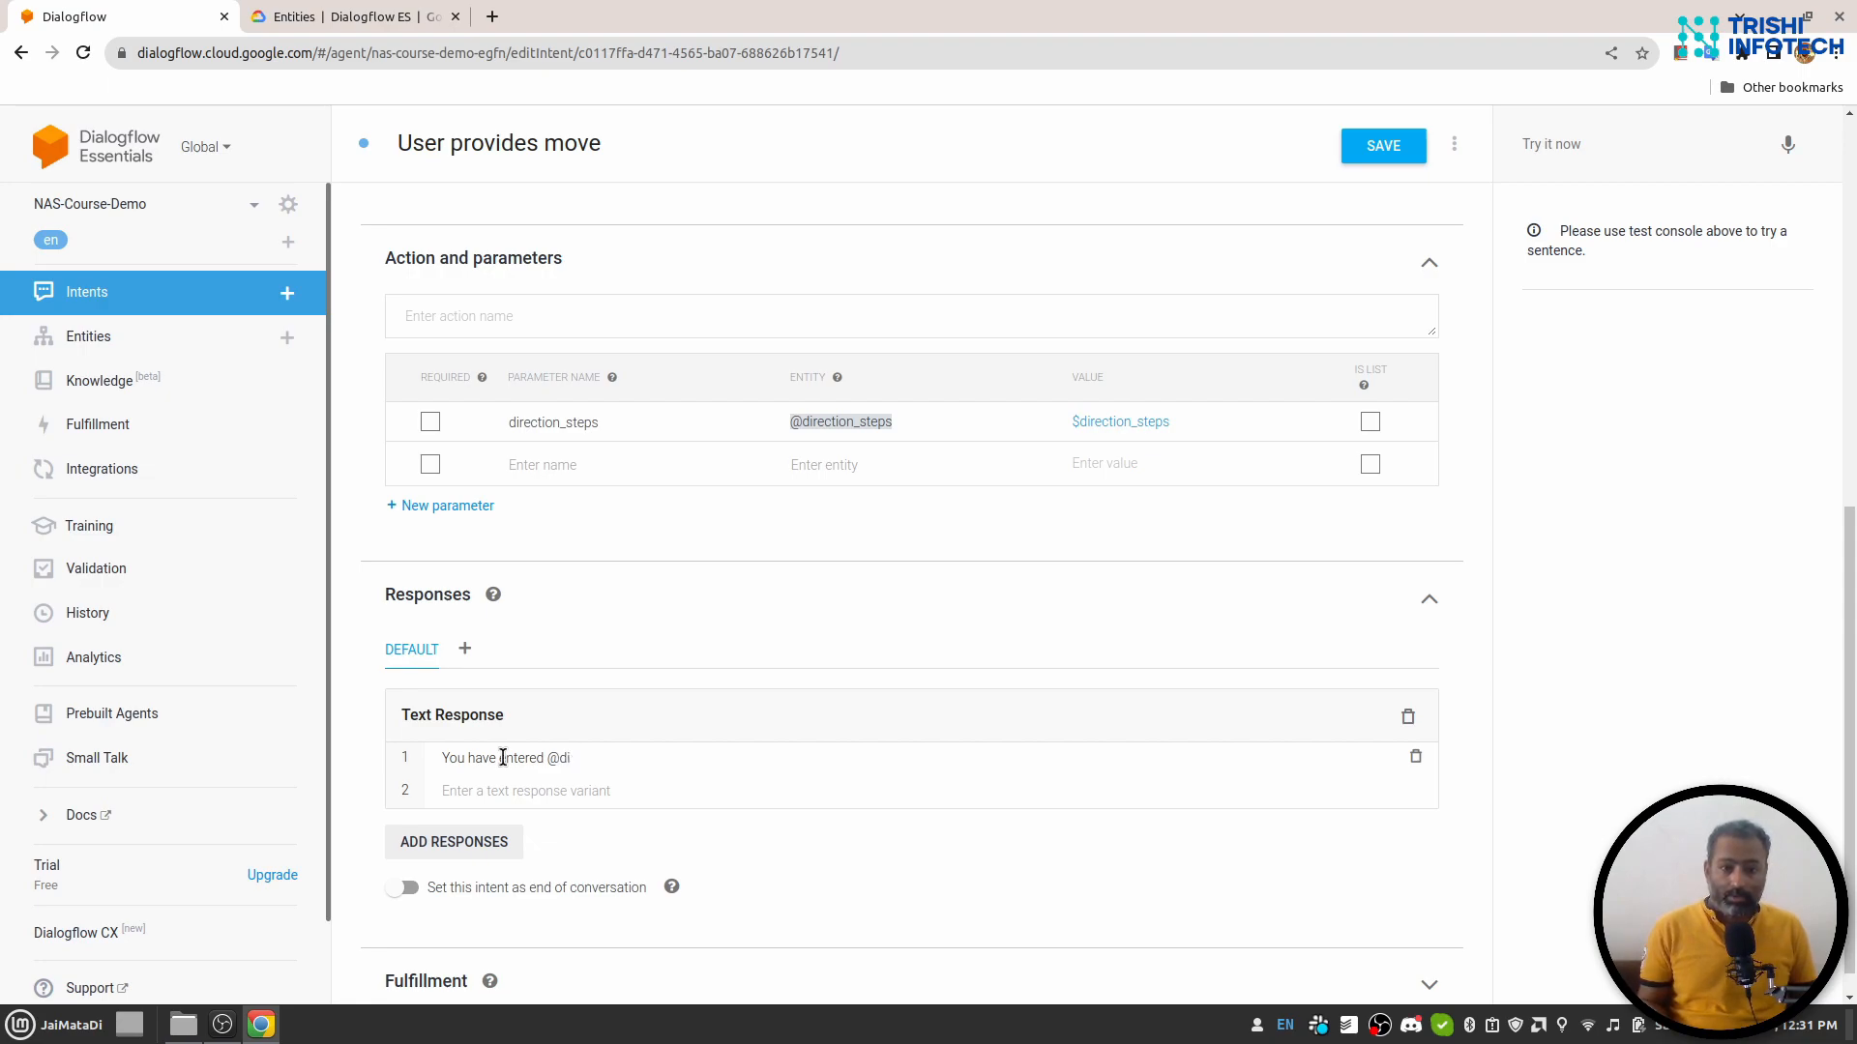
{"action": "type", "text": "$dire"}
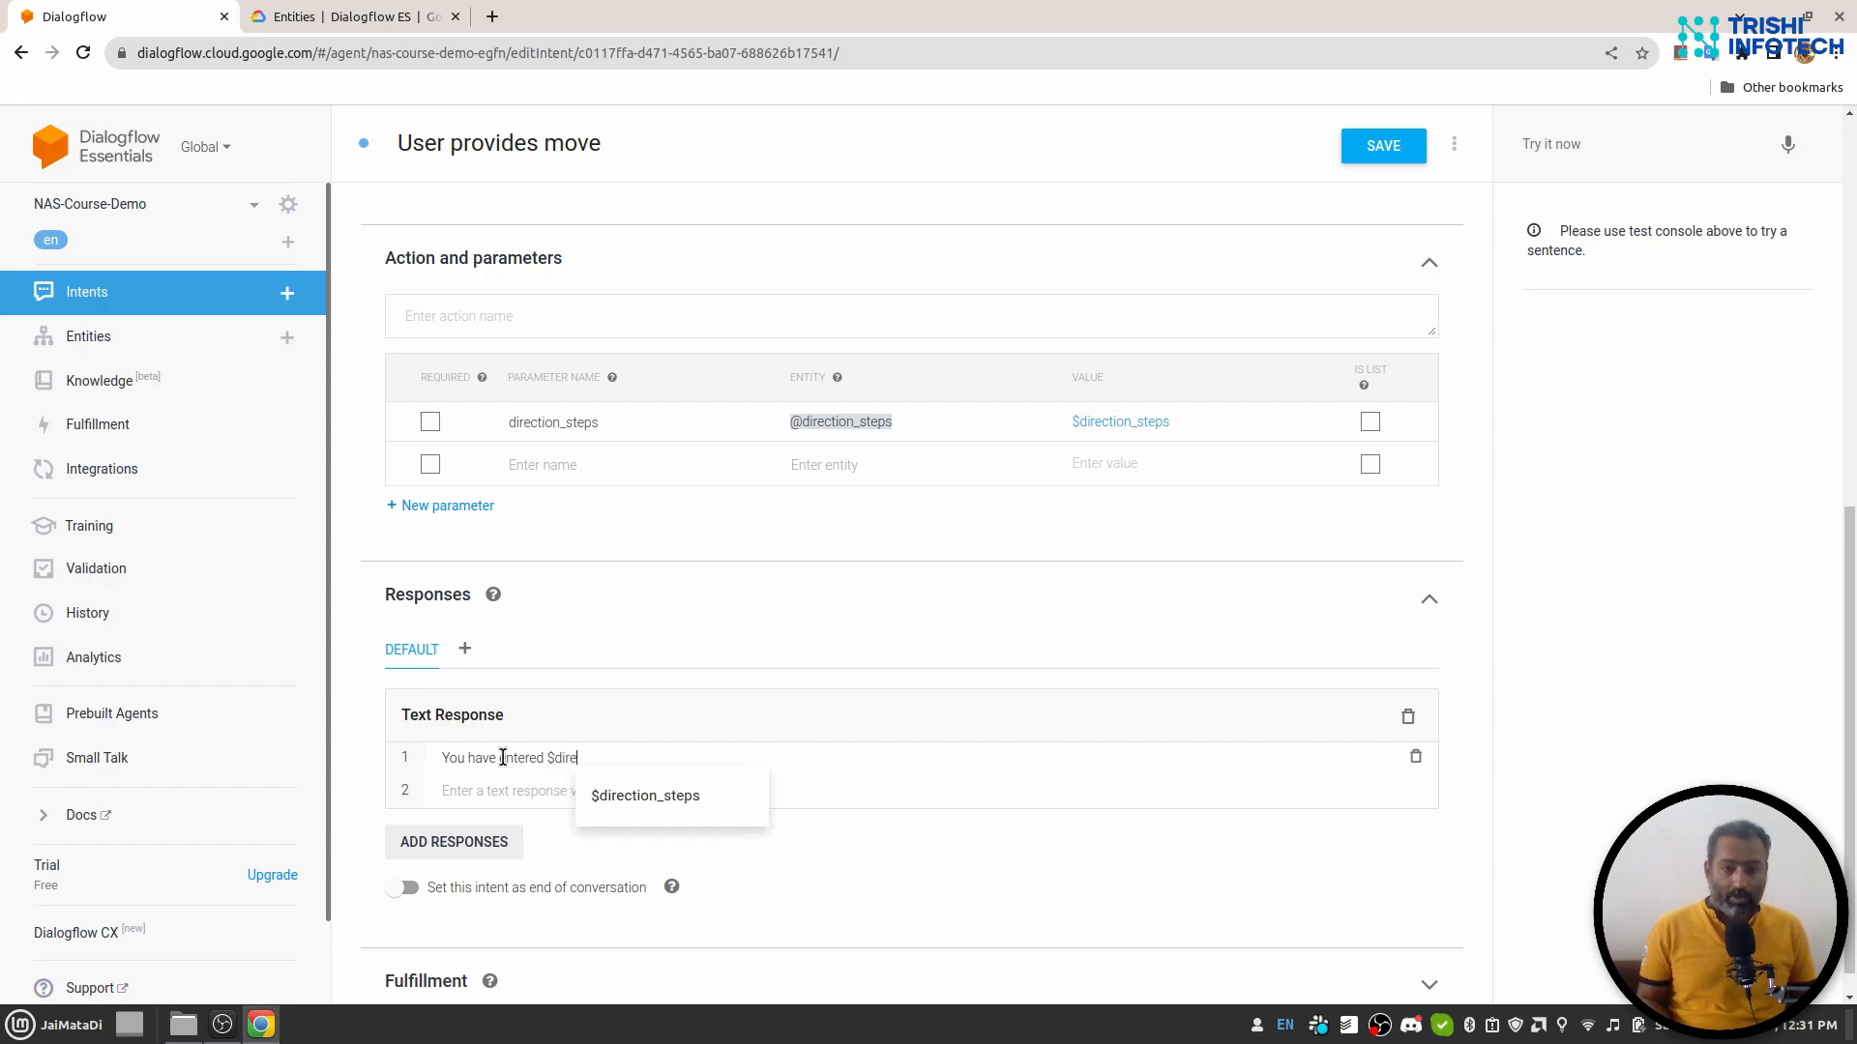
{"action": "key", "text": "Return"}
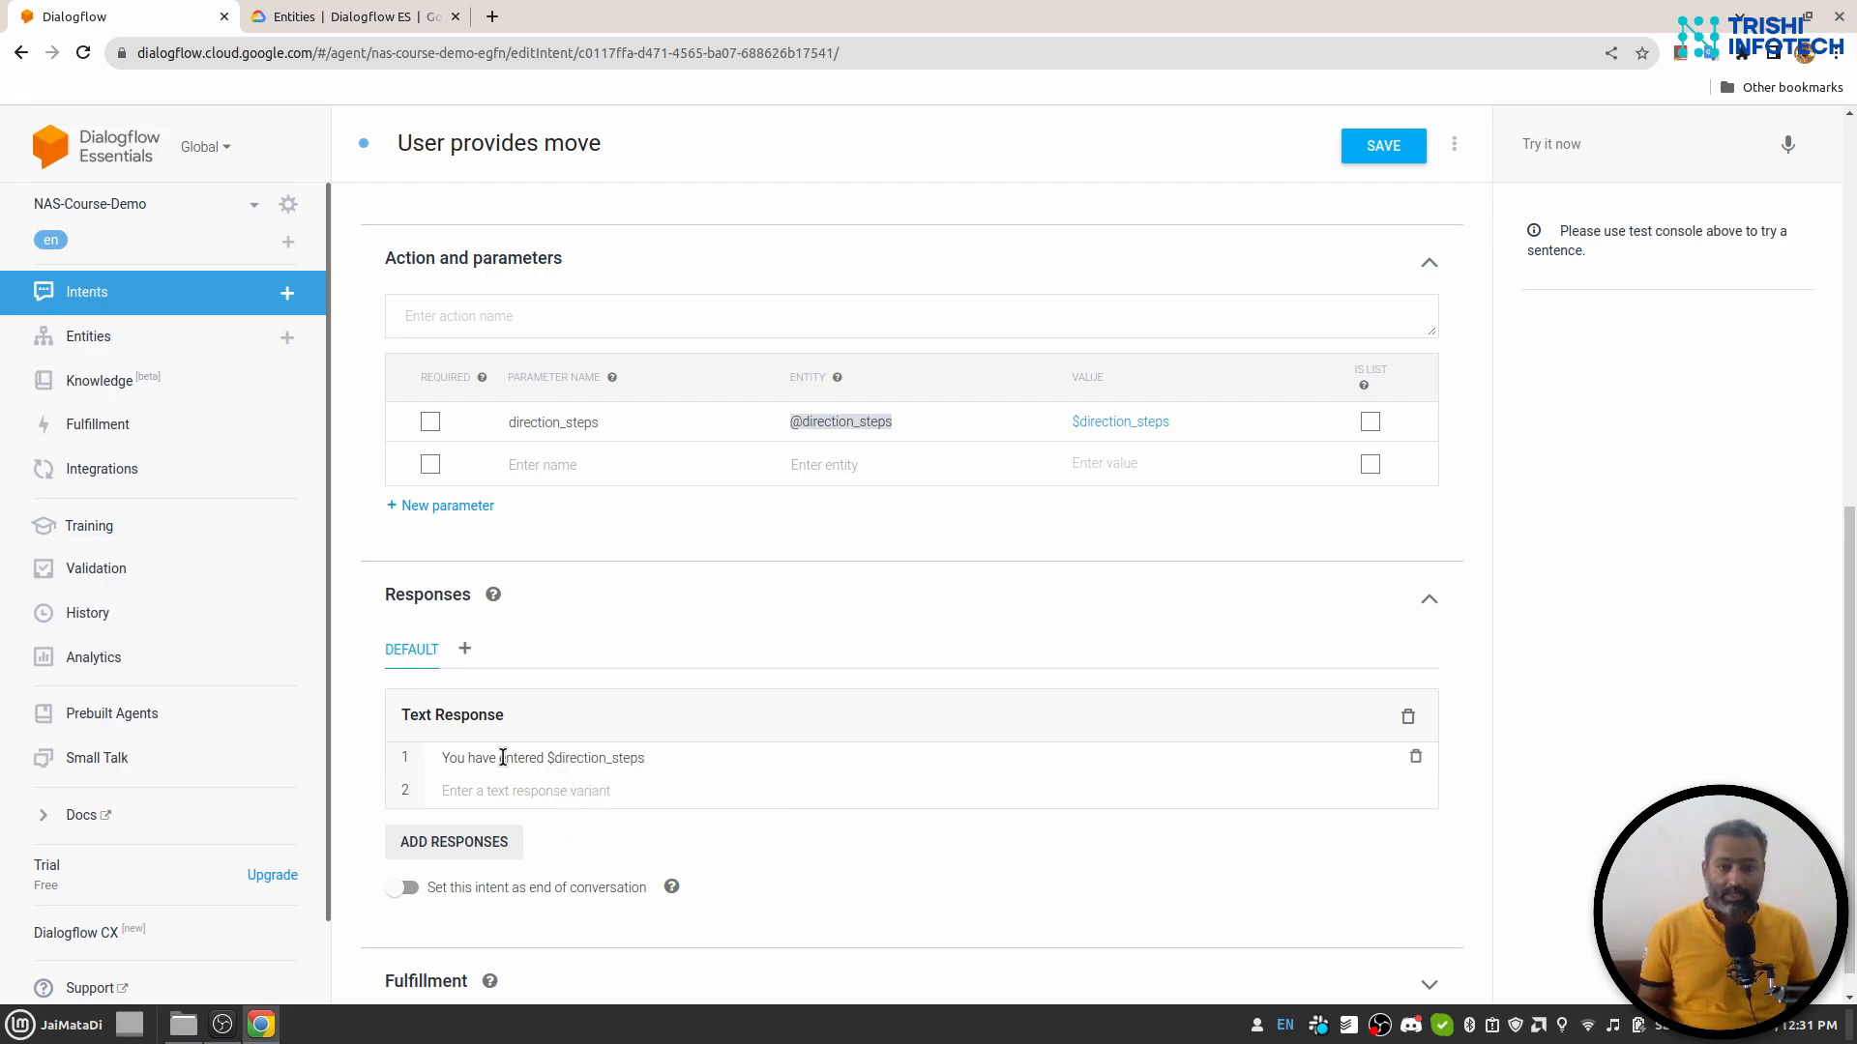
{"action": "type", "text": "."}
{"action": "key", "text": "Escape"}
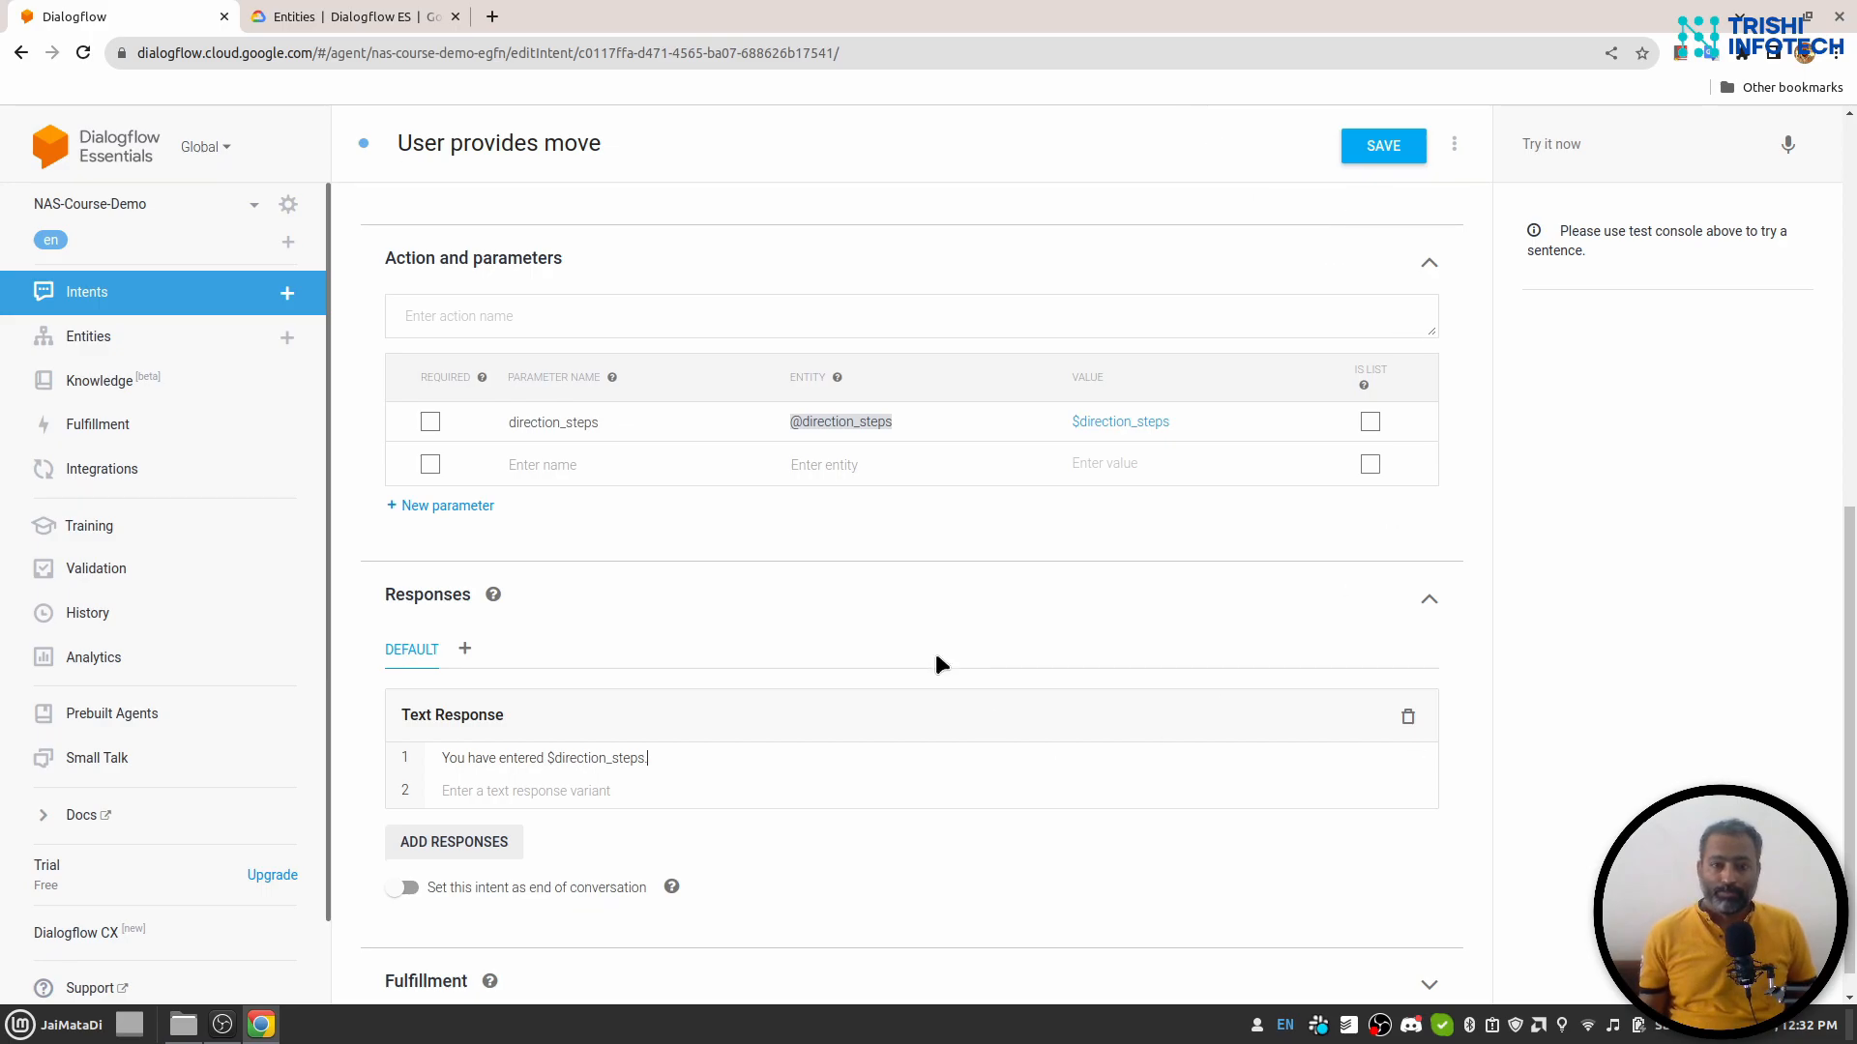
{"action": "scroll", "coordinate": [936, 658], "scroll_direction": "up", "scroll_amount": 8}
{"action": "left_click", "coordinate": [1382, 146]}
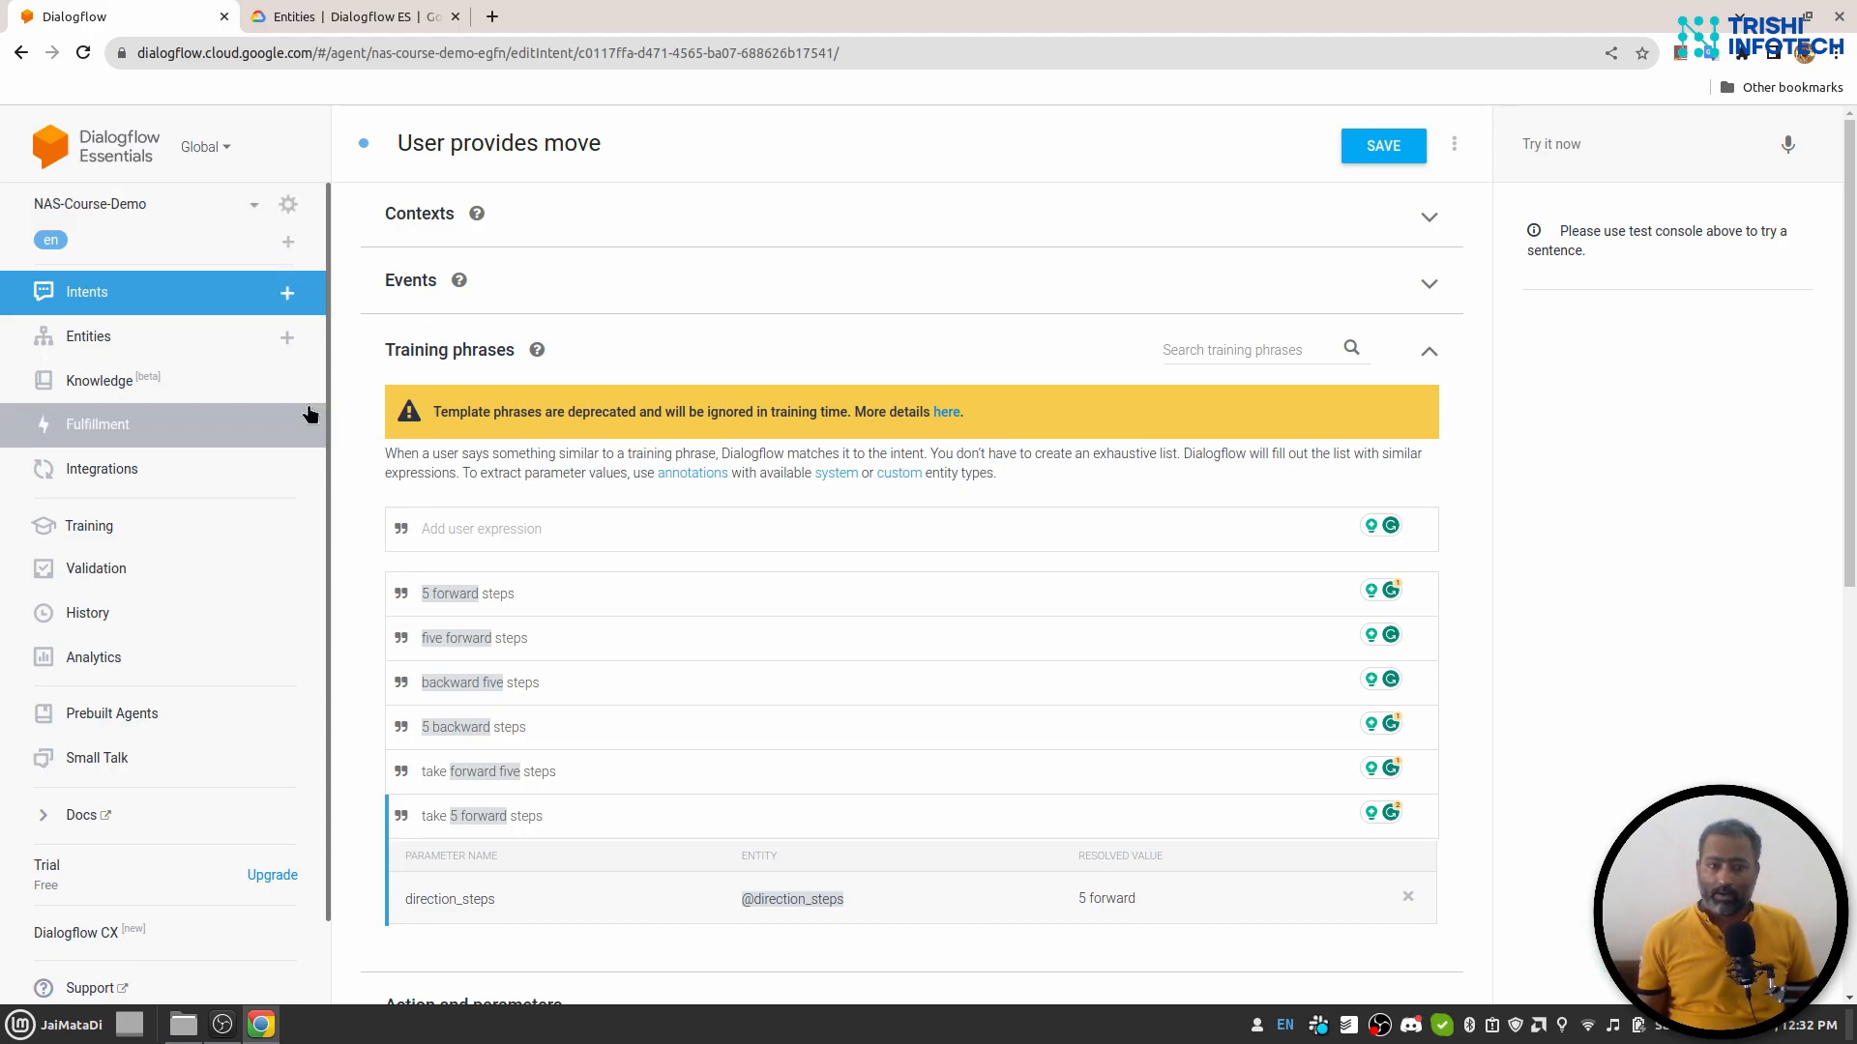
Train the agent manually from its ML settings.
{"action": "left_click", "coordinate": [290, 207]}
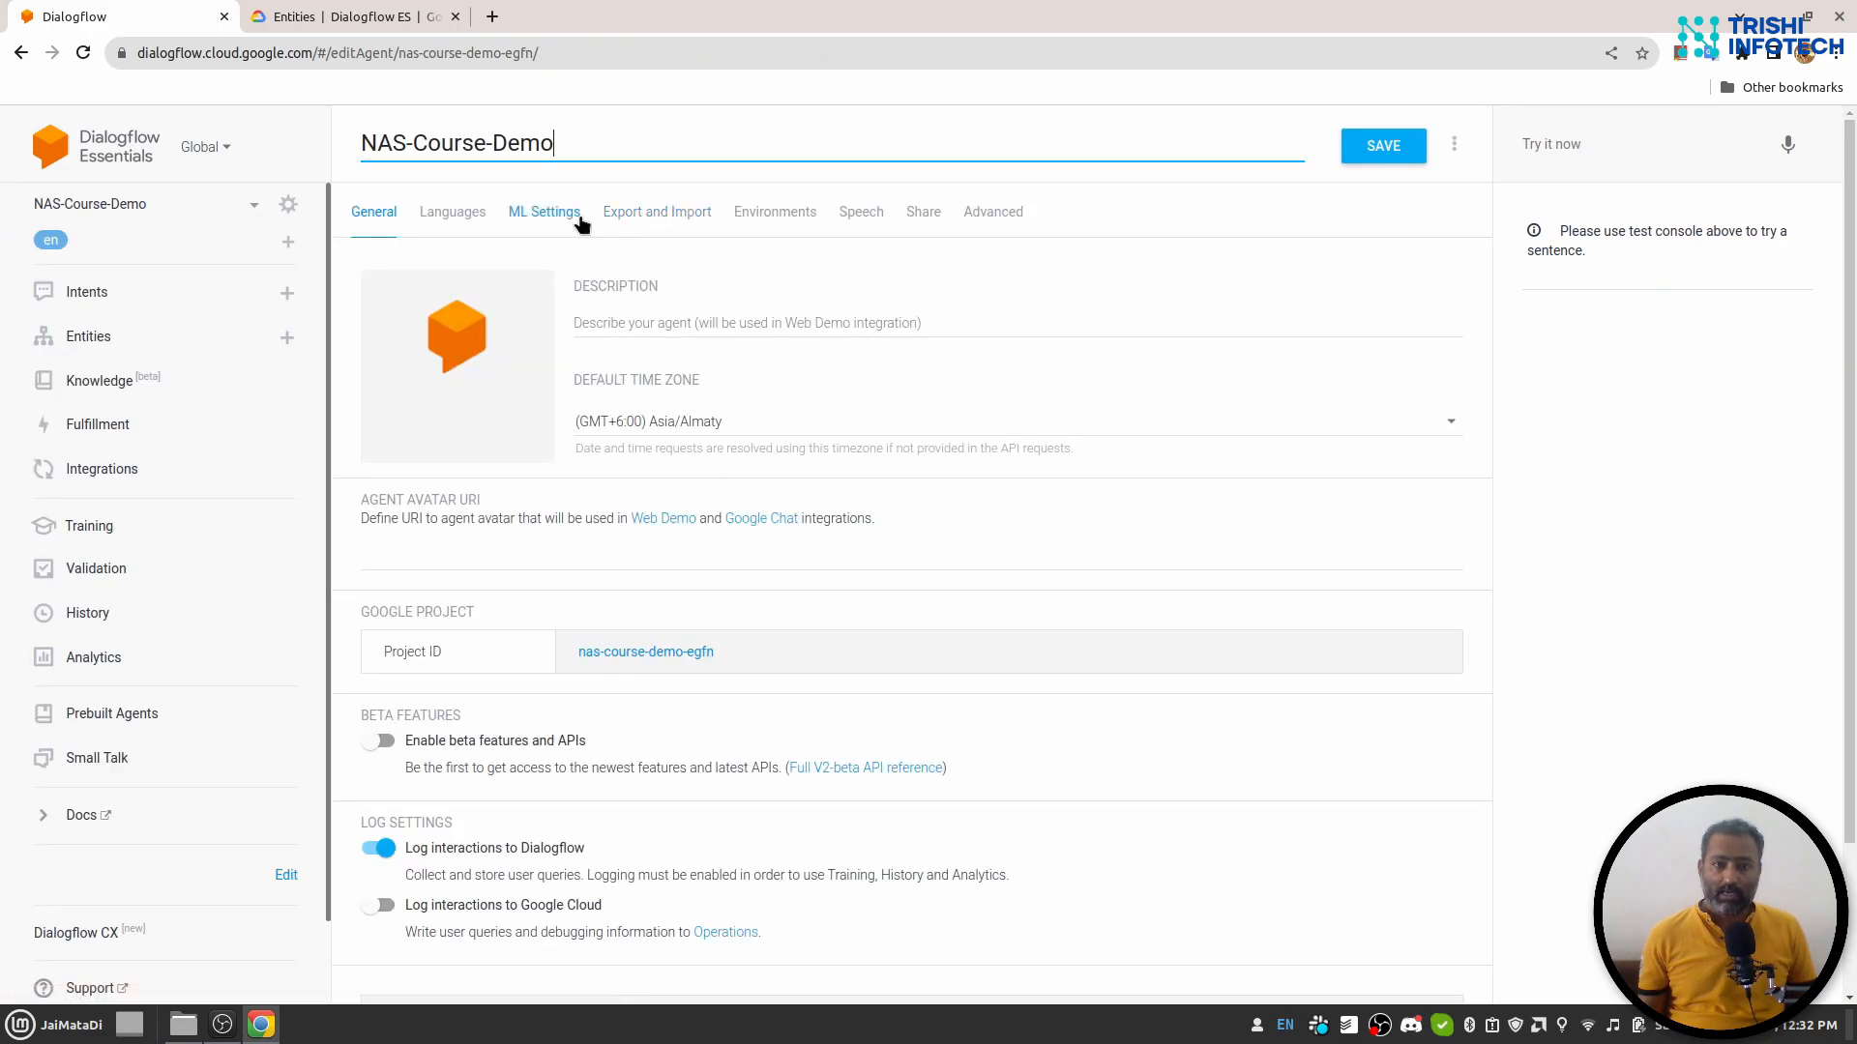
{"action": "left_click", "coordinate": [561, 215]}
{"action": "left_click", "coordinate": [422, 652]}
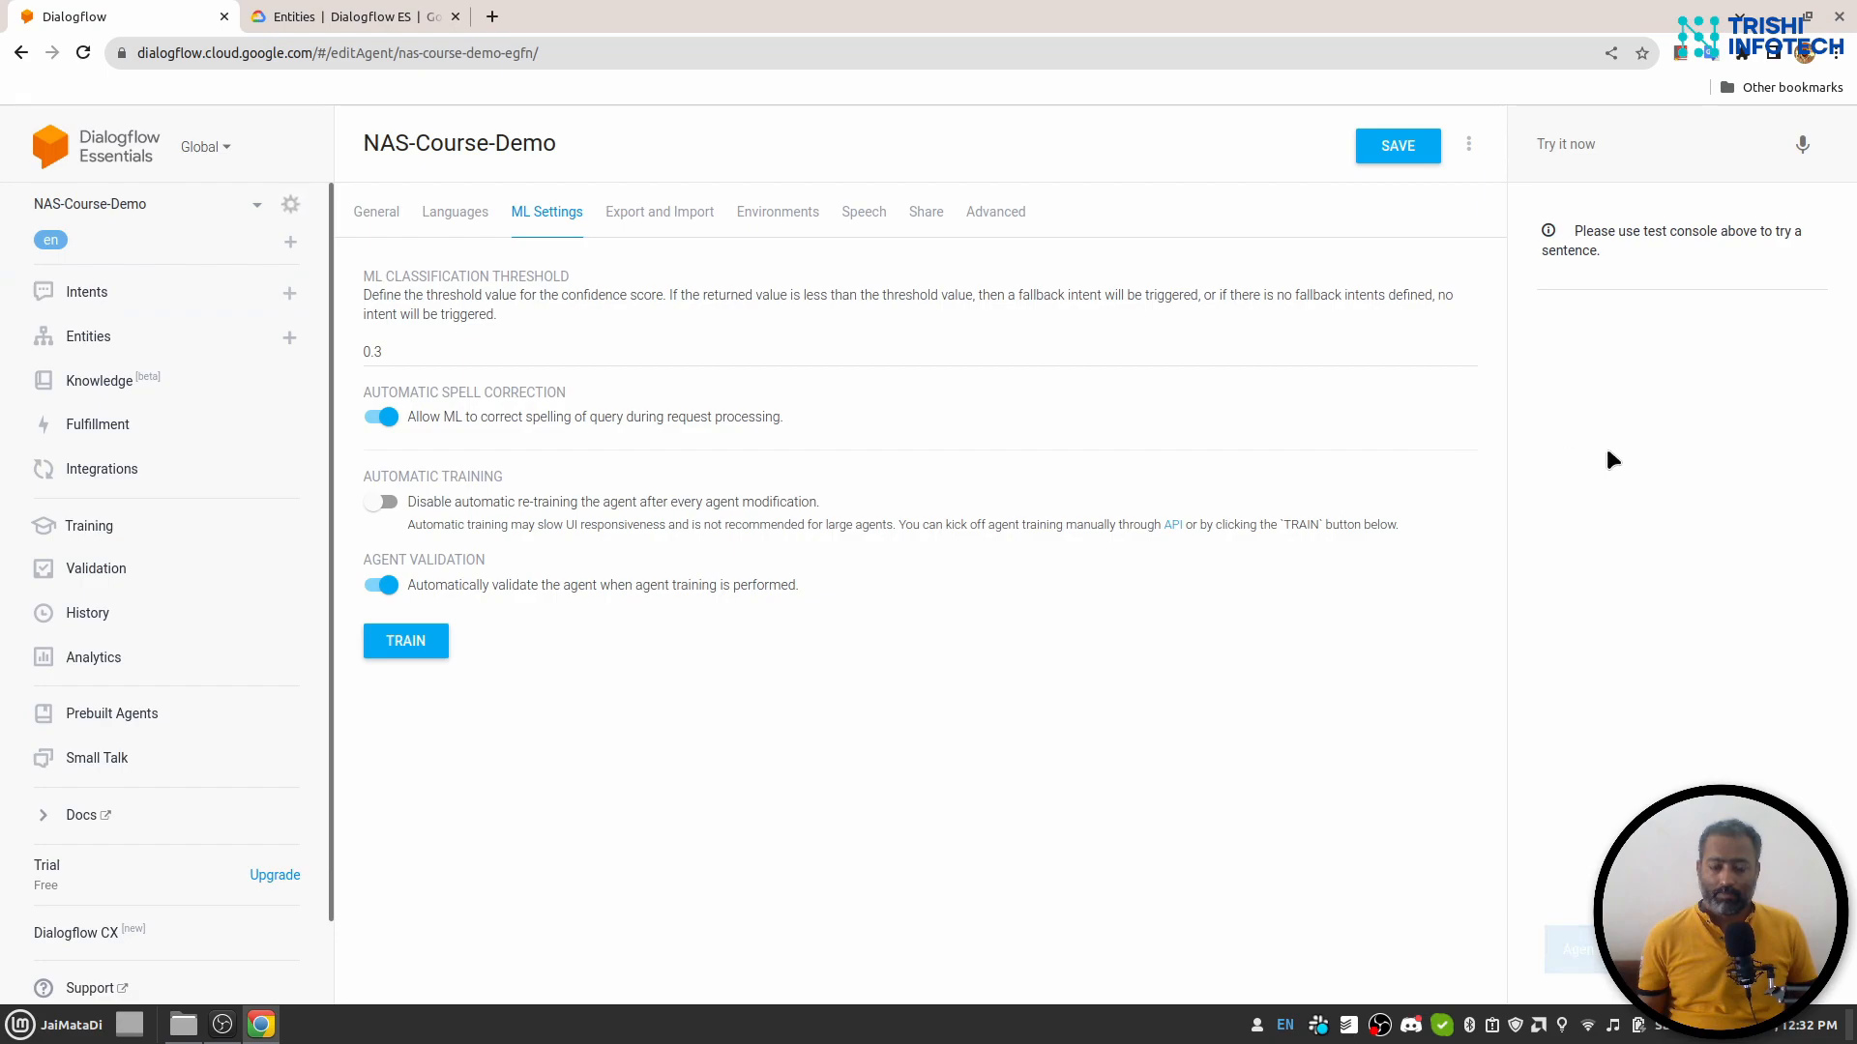
Test the agent with the earlier query "five forward steps".
{"action": "left_click", "coordinate": [1572, 143]}
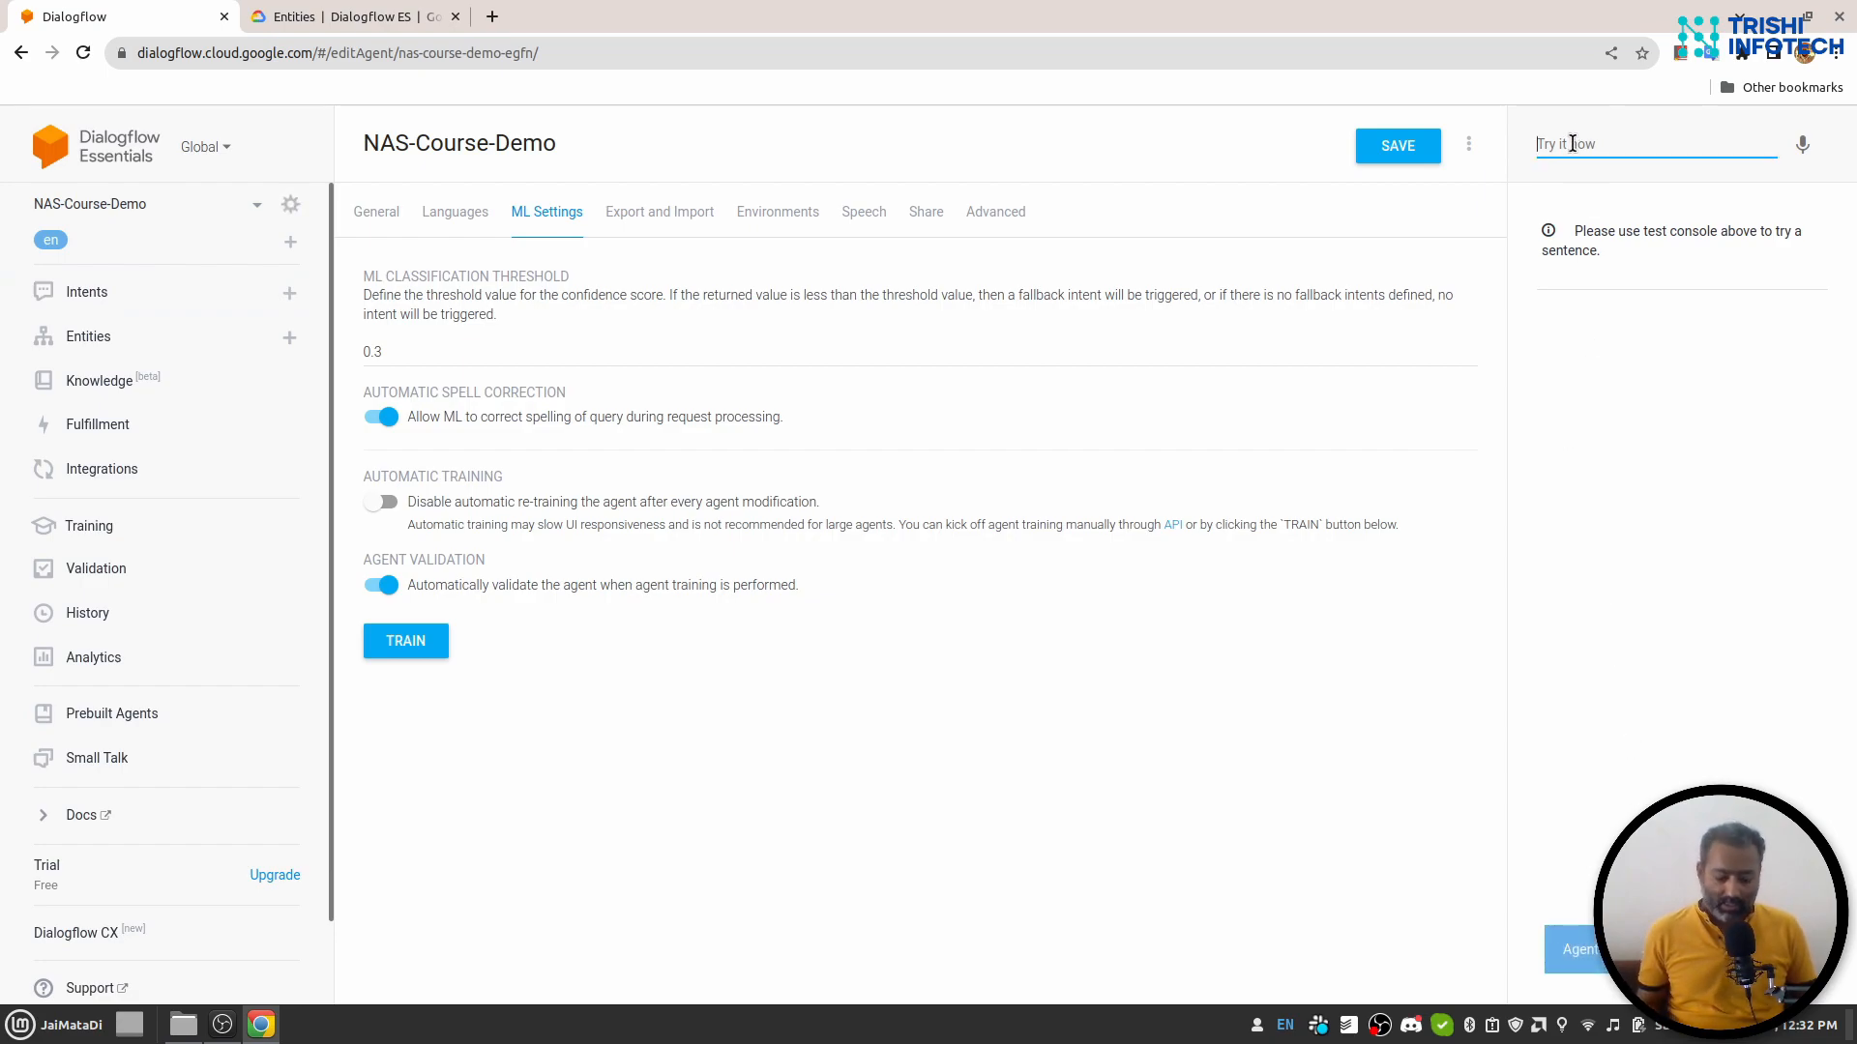
{"action": "type", "text": "fi"}
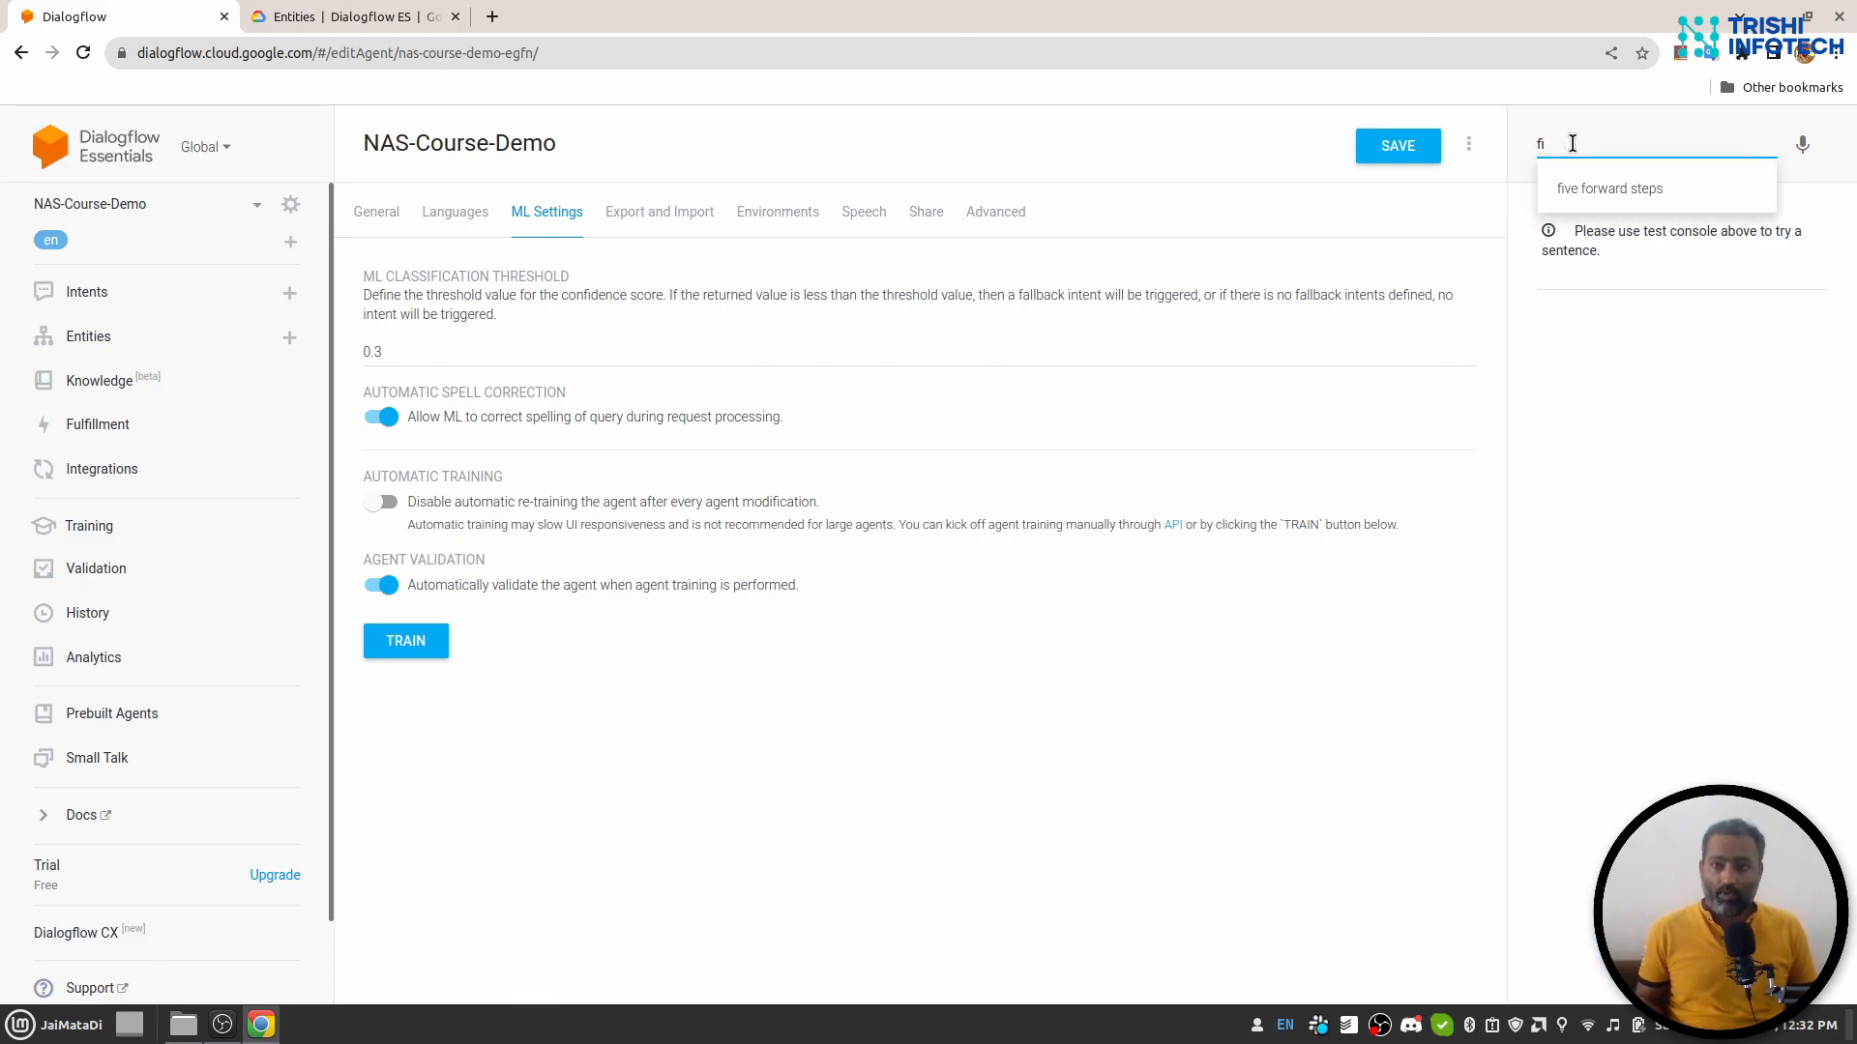
{"action": "key", "text": "Down"}
{"action": "key", "text": "Return"}
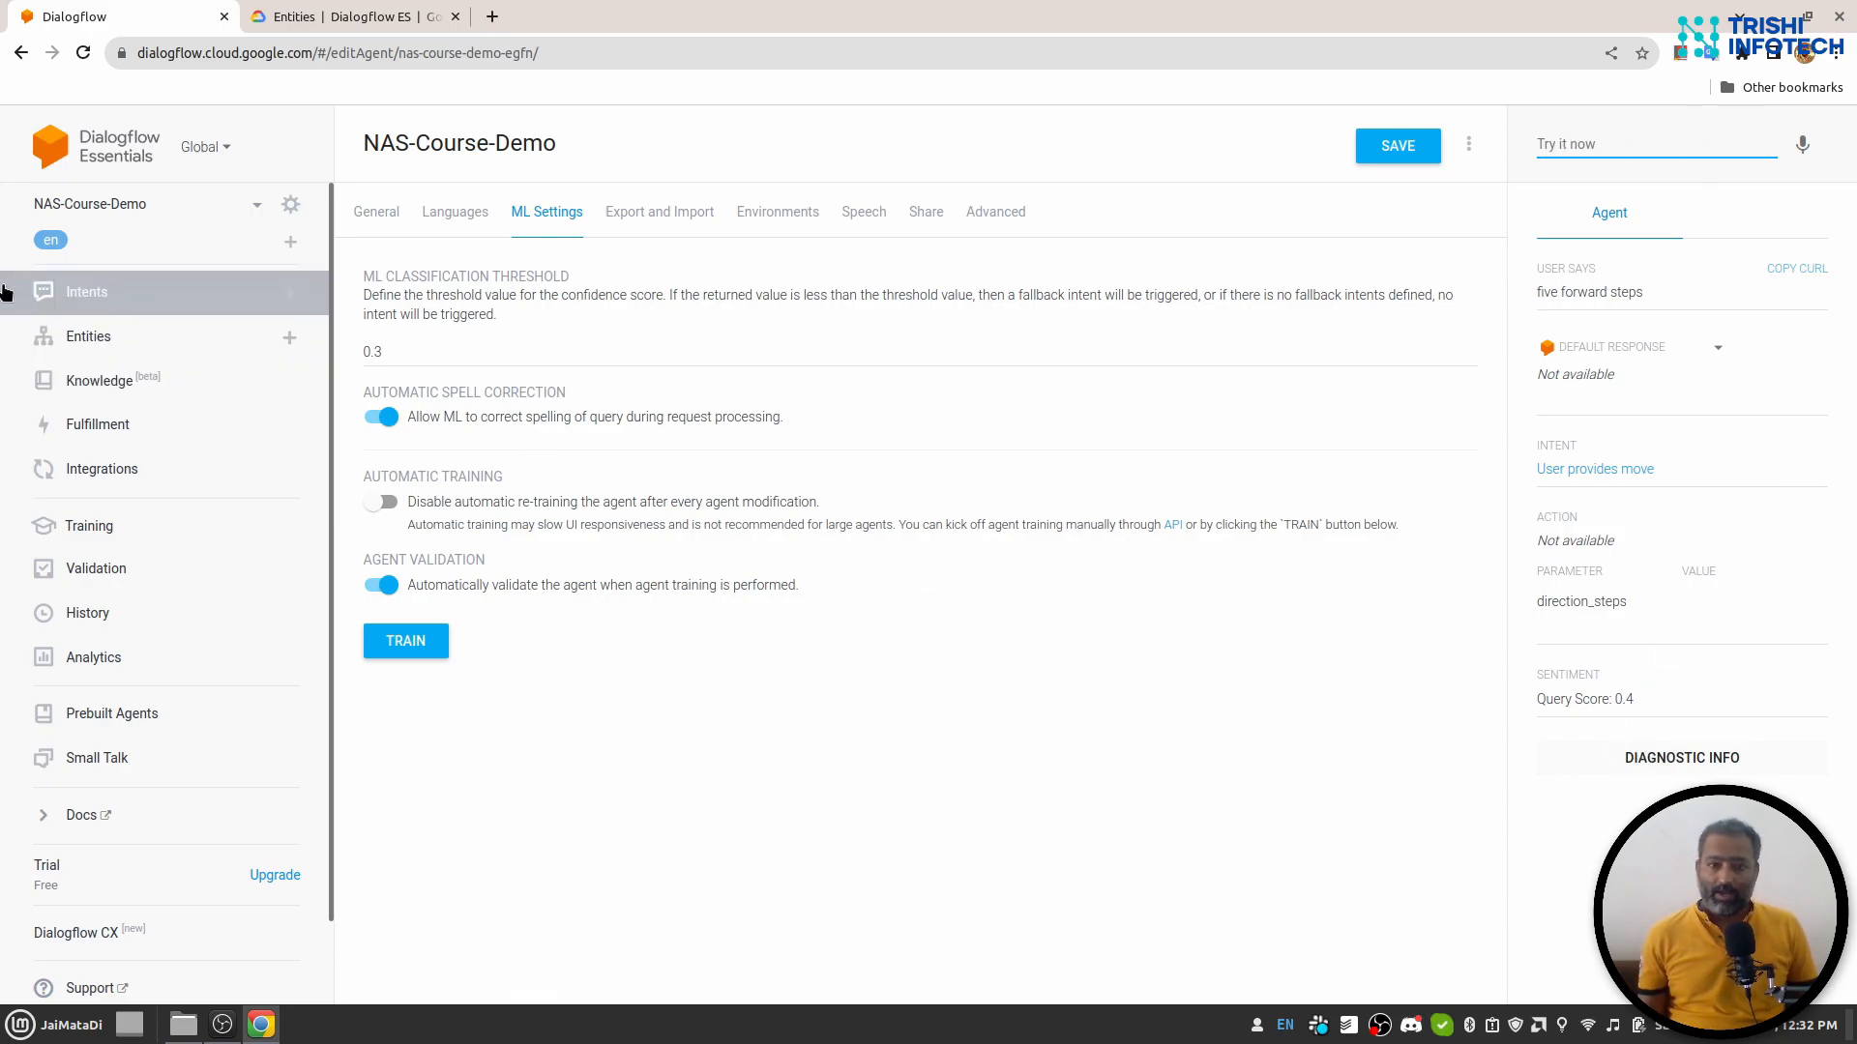
Reload the console and reopen the "User provides move" intent to check its saved parameter and text response.
{"action": "left_click", "coordinate": [77, 55]}
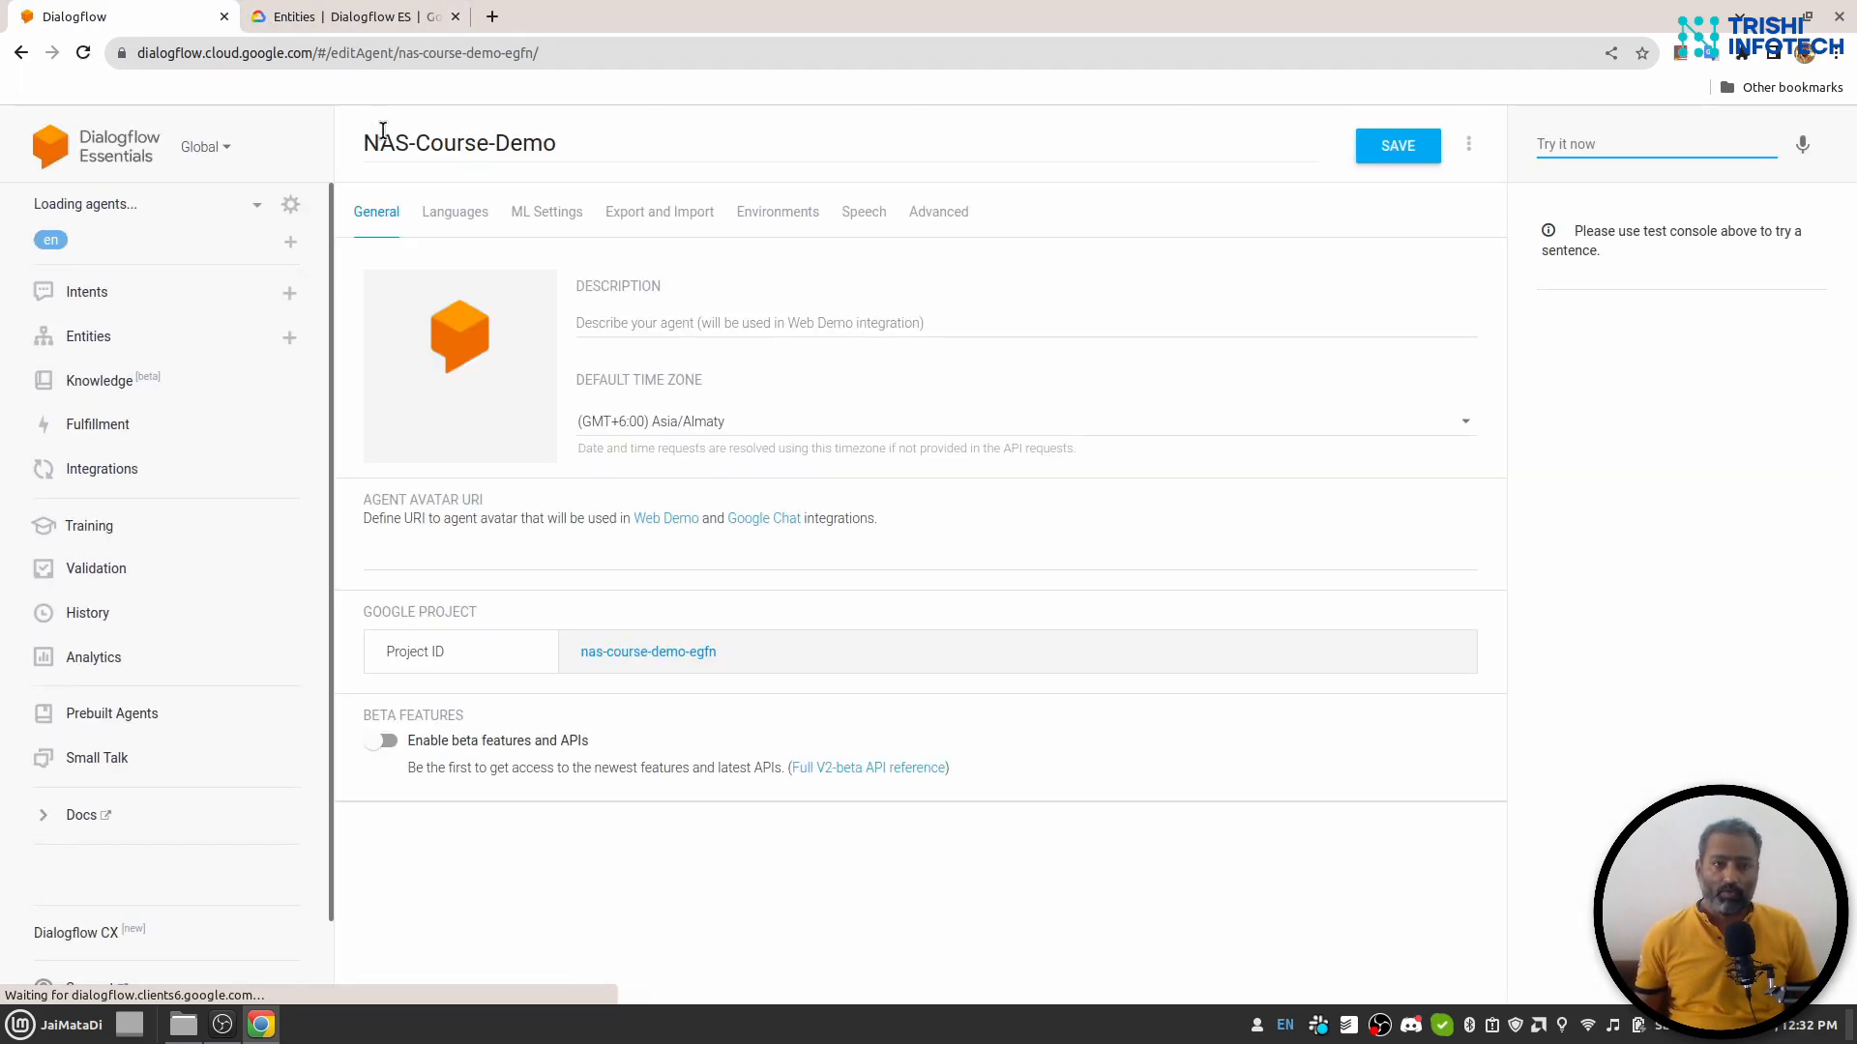
{"action": "left_click", "coordinate": [149, 291]}
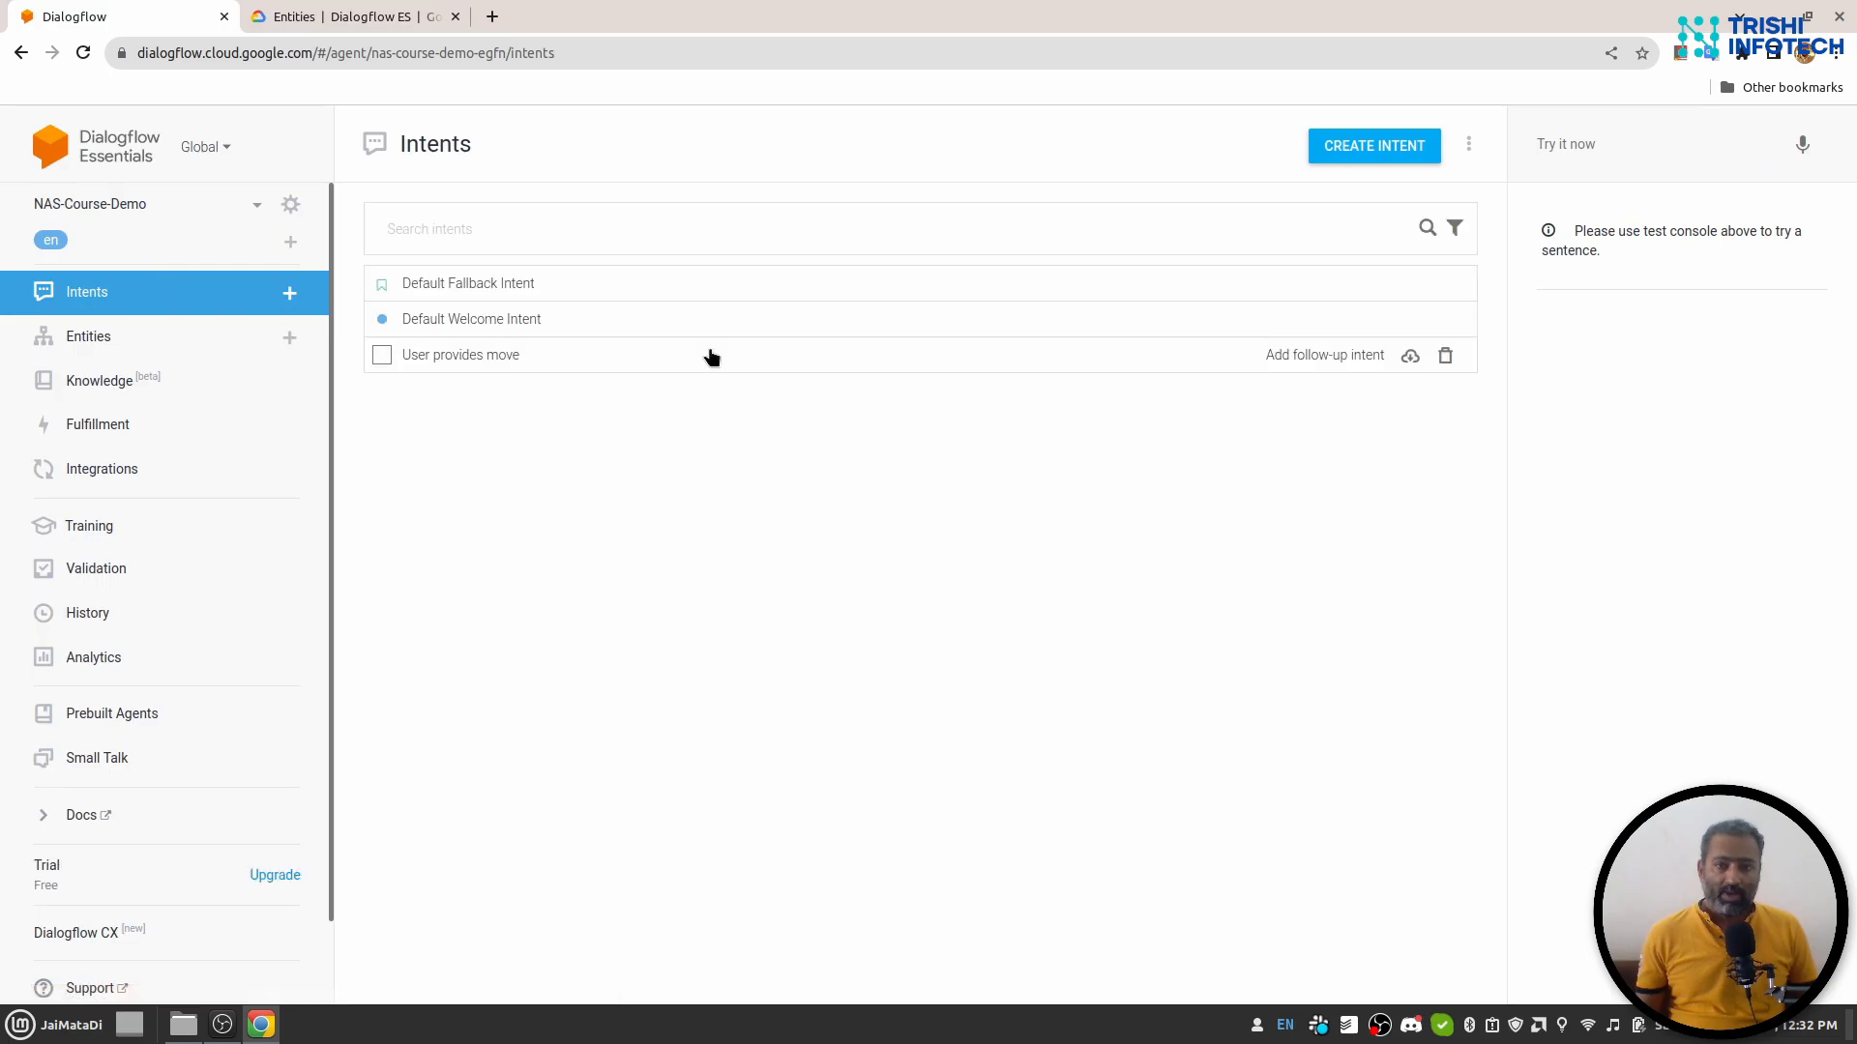
{"action": "left_click", "coordinate": [441, 356]}
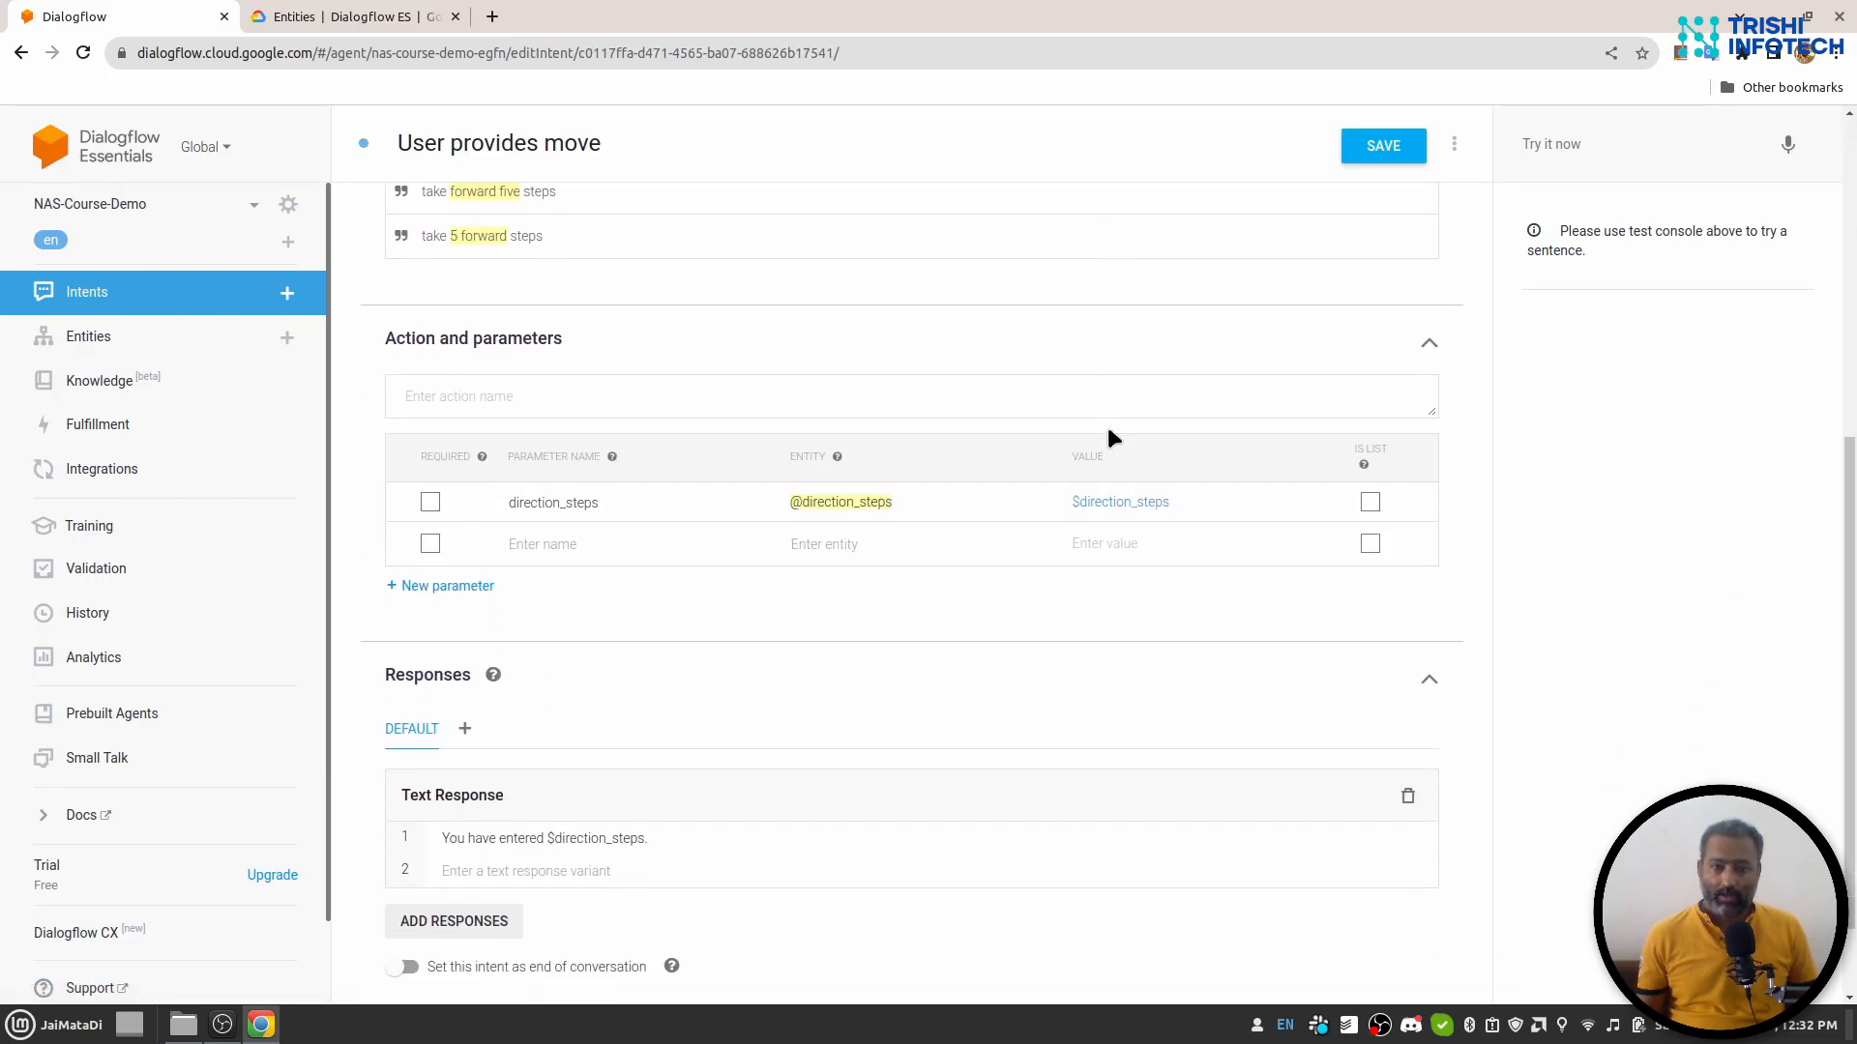
Retest the agent with "five forward steps" and examine the value returned for the direction_steps parameter.
{"action": "left_click", "coordinate": [1557, 145]}
{"action": "type", "text": "five"}
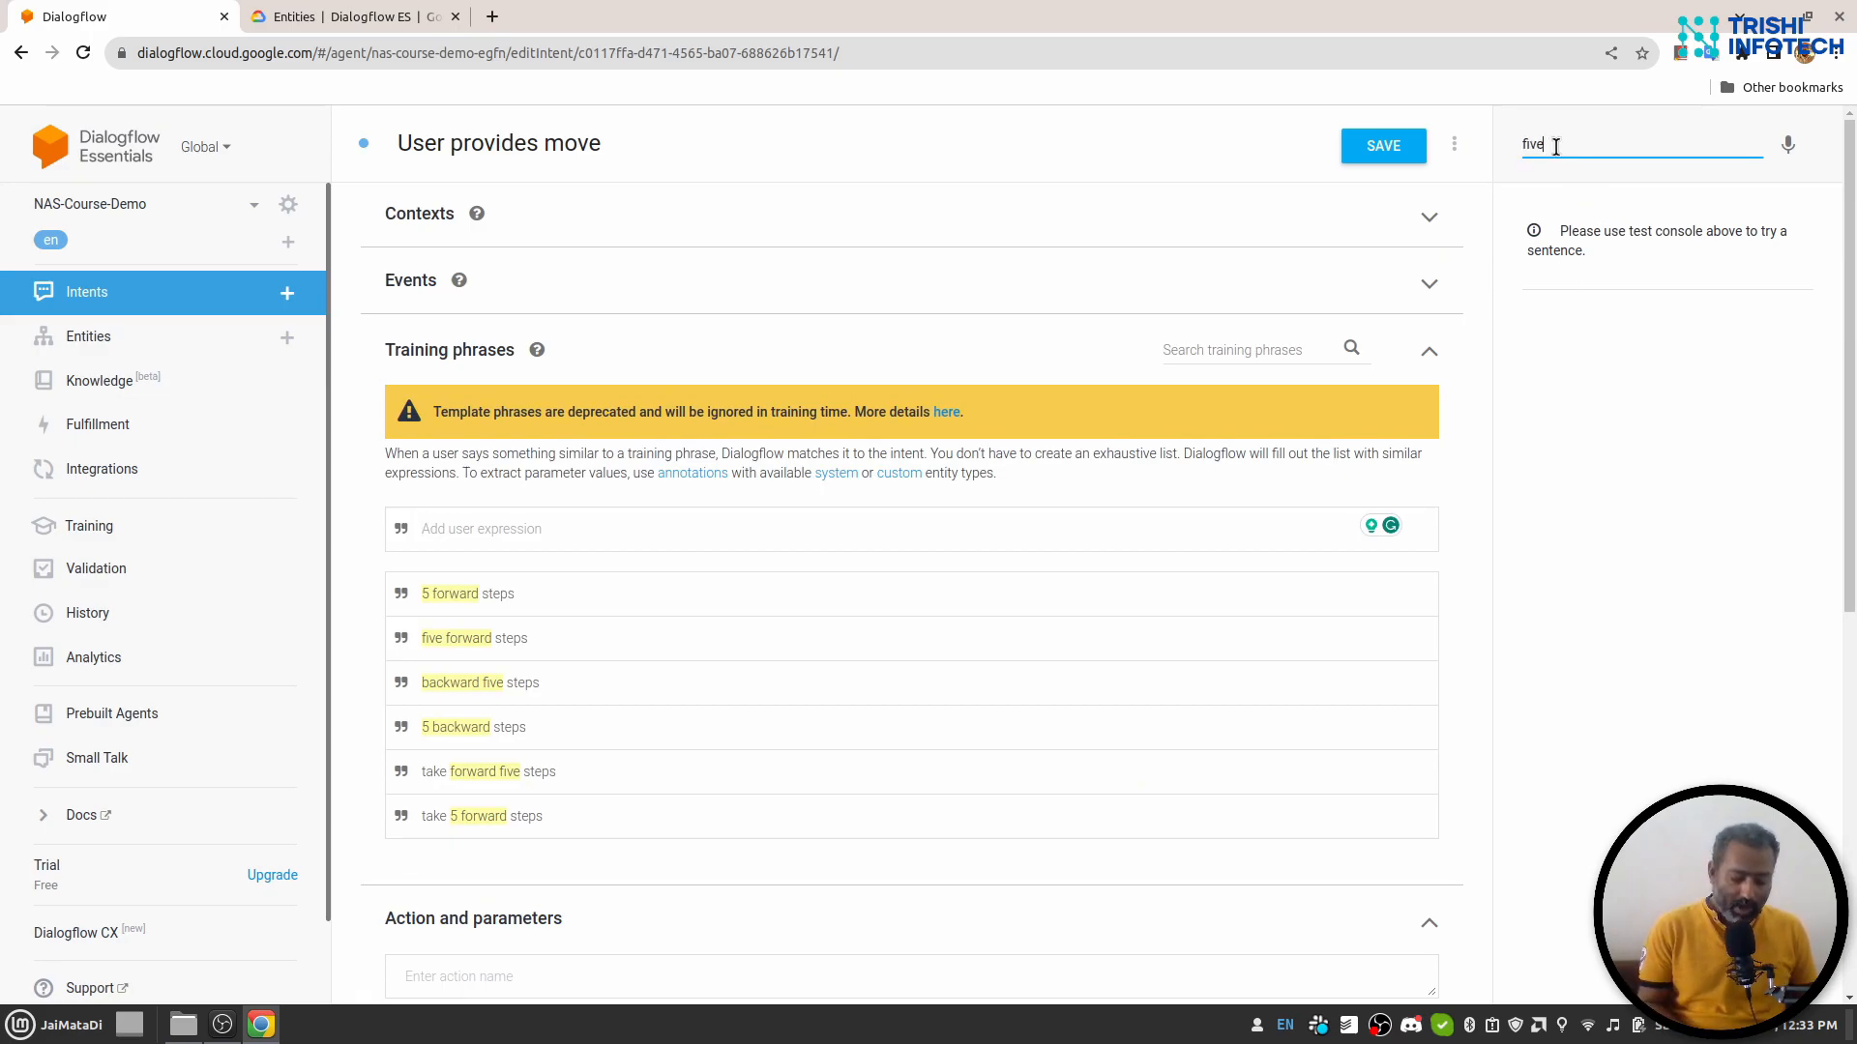
{"action": "type", "text": " forward steps"}
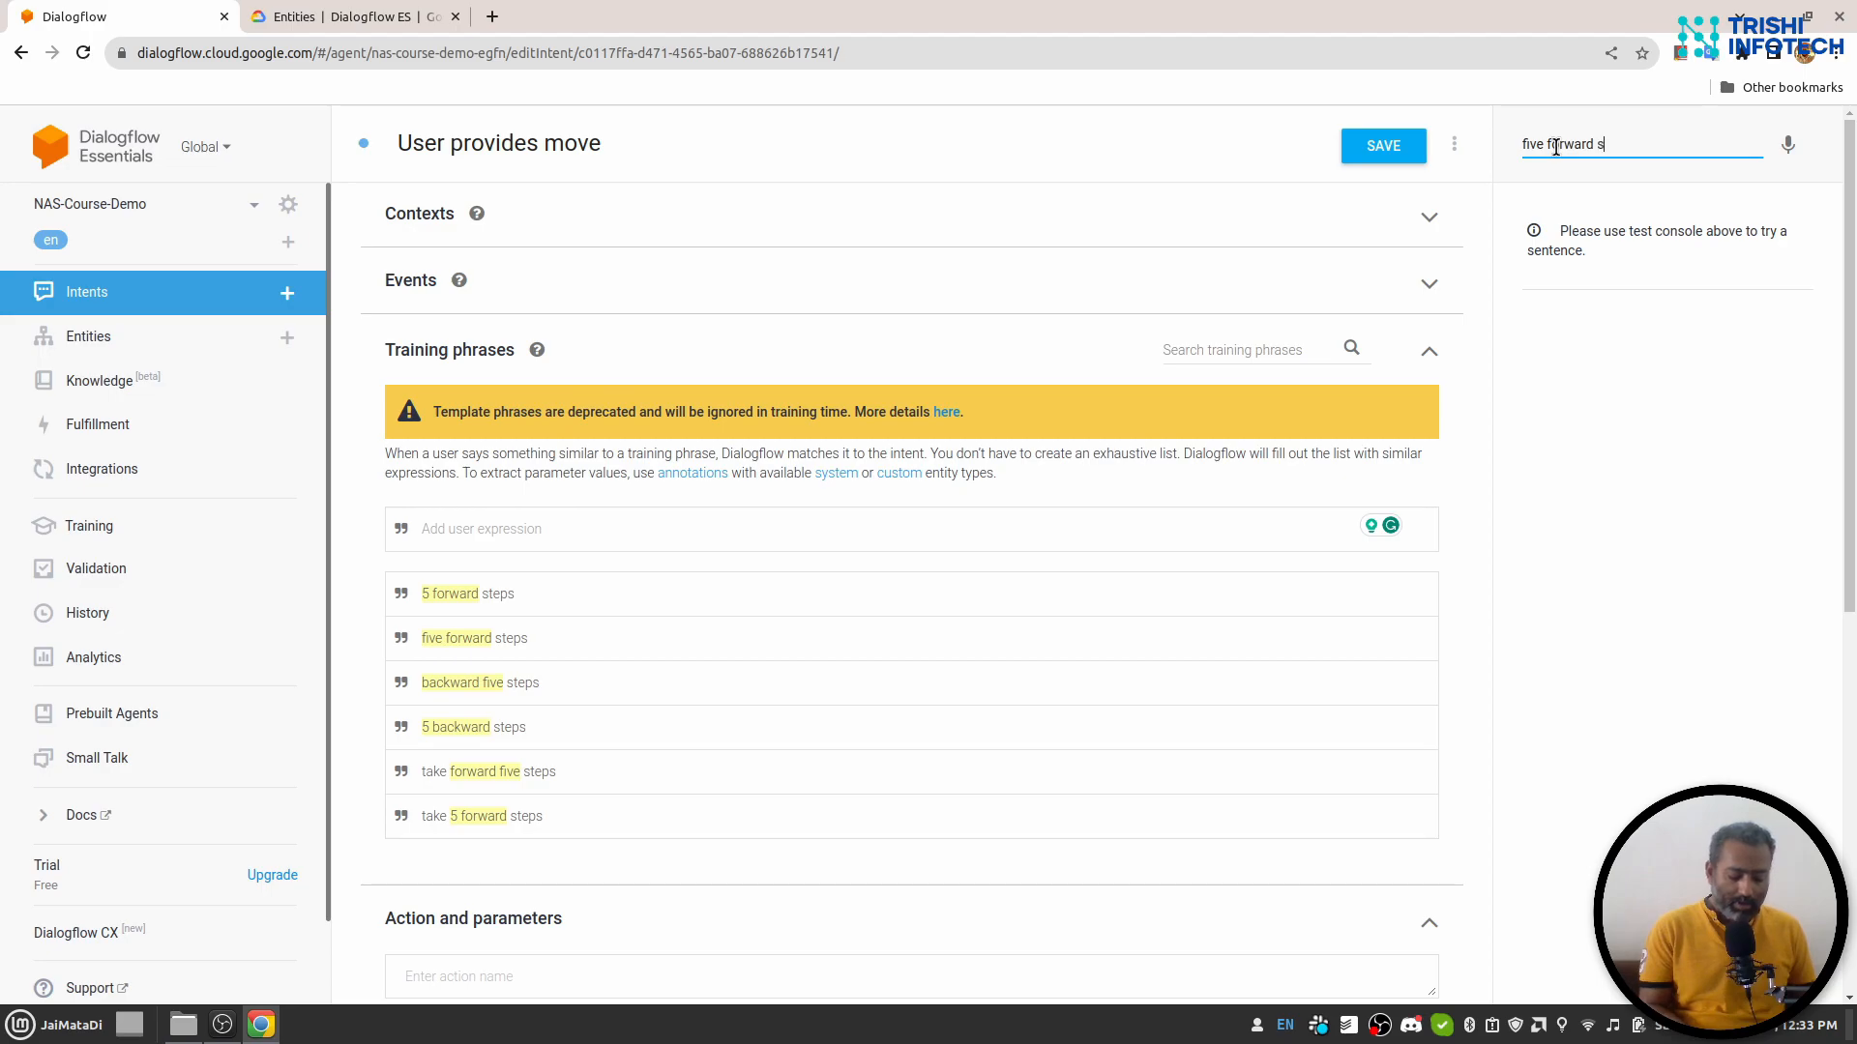
{"action": "key", "text": "Return"}
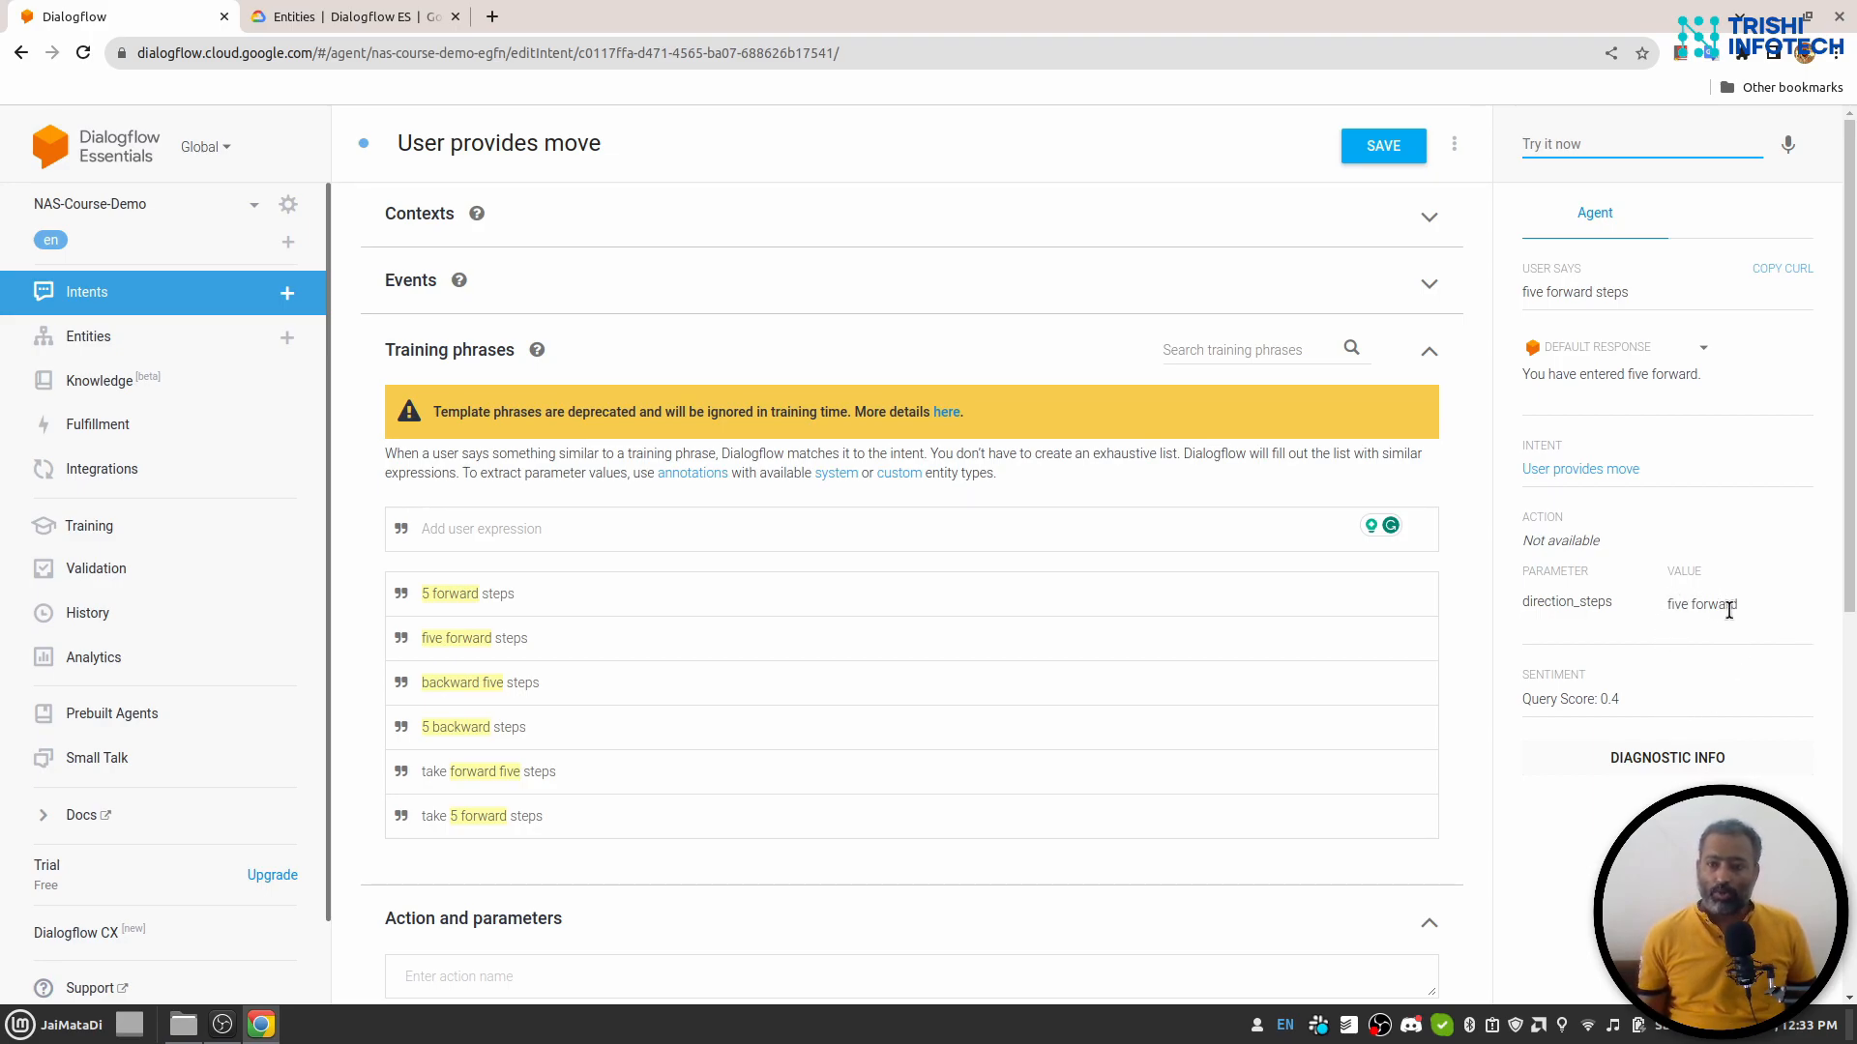
{"action": "left_click_drag", "start_coordinate": [1667, 598], "coordinate": [1779, 612]}
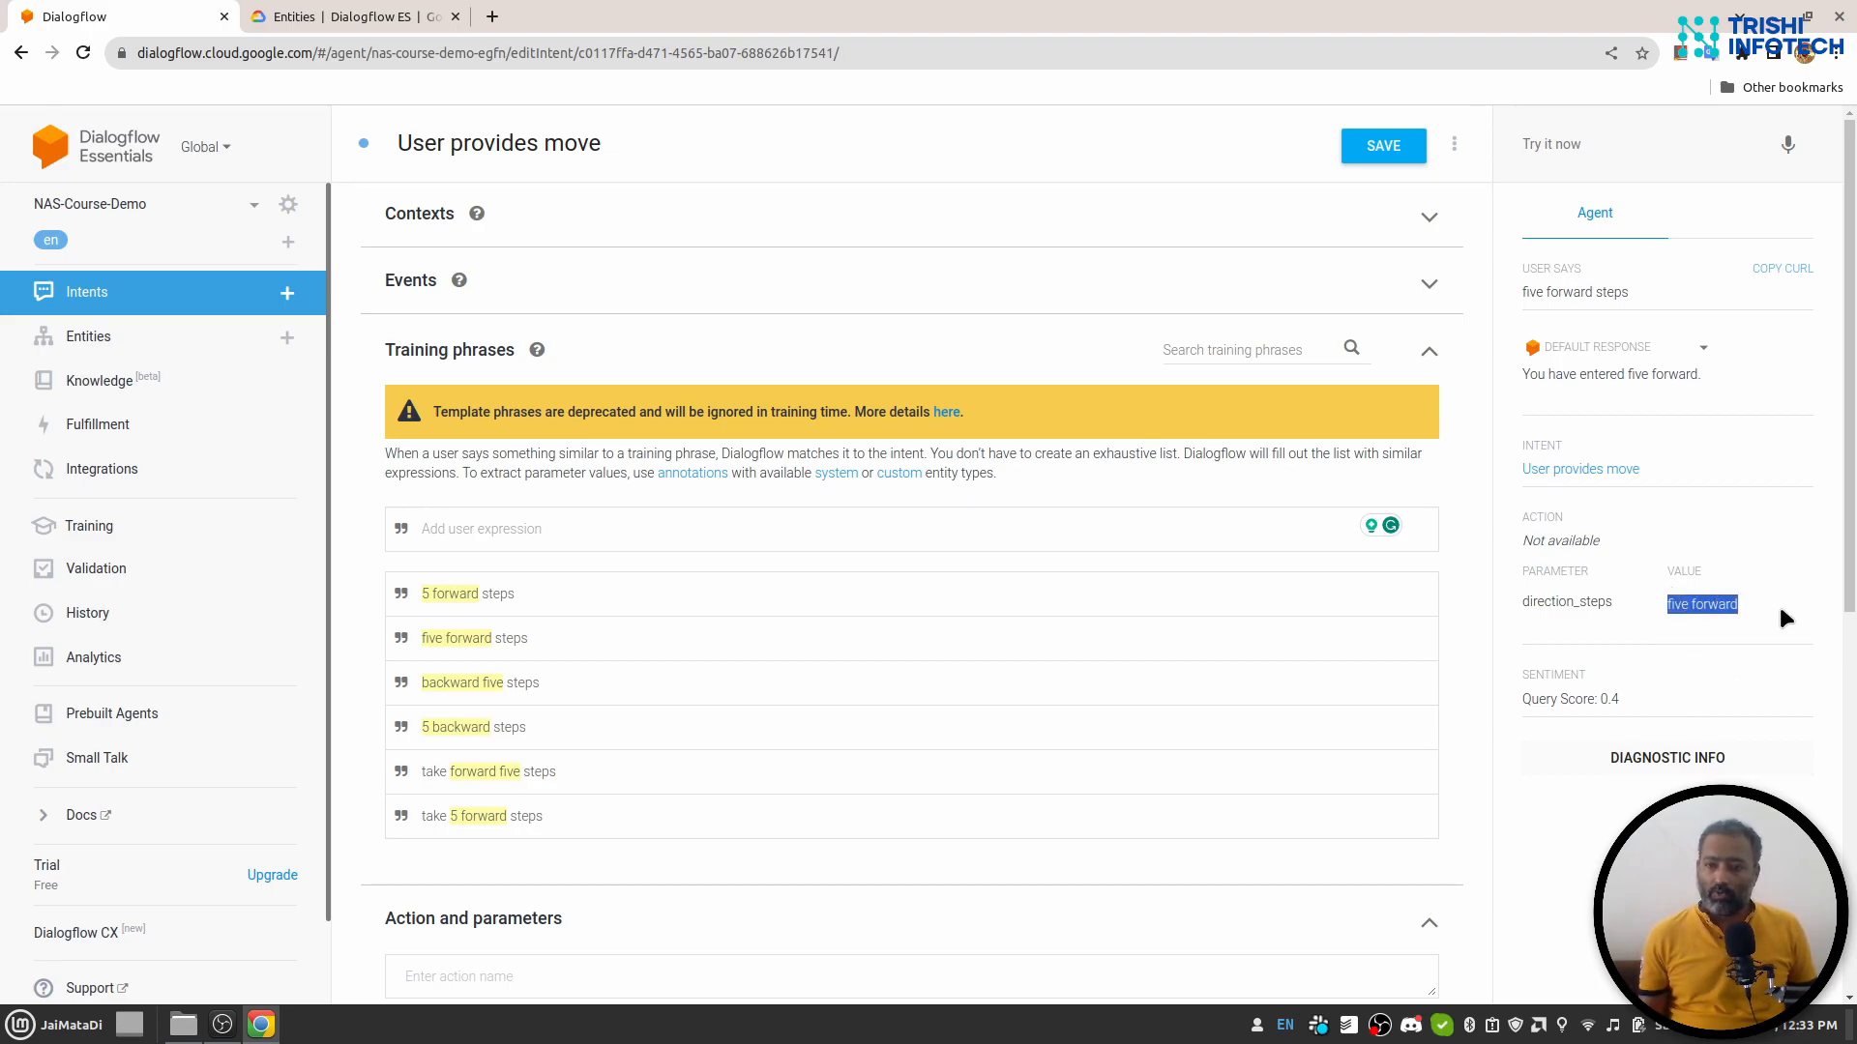